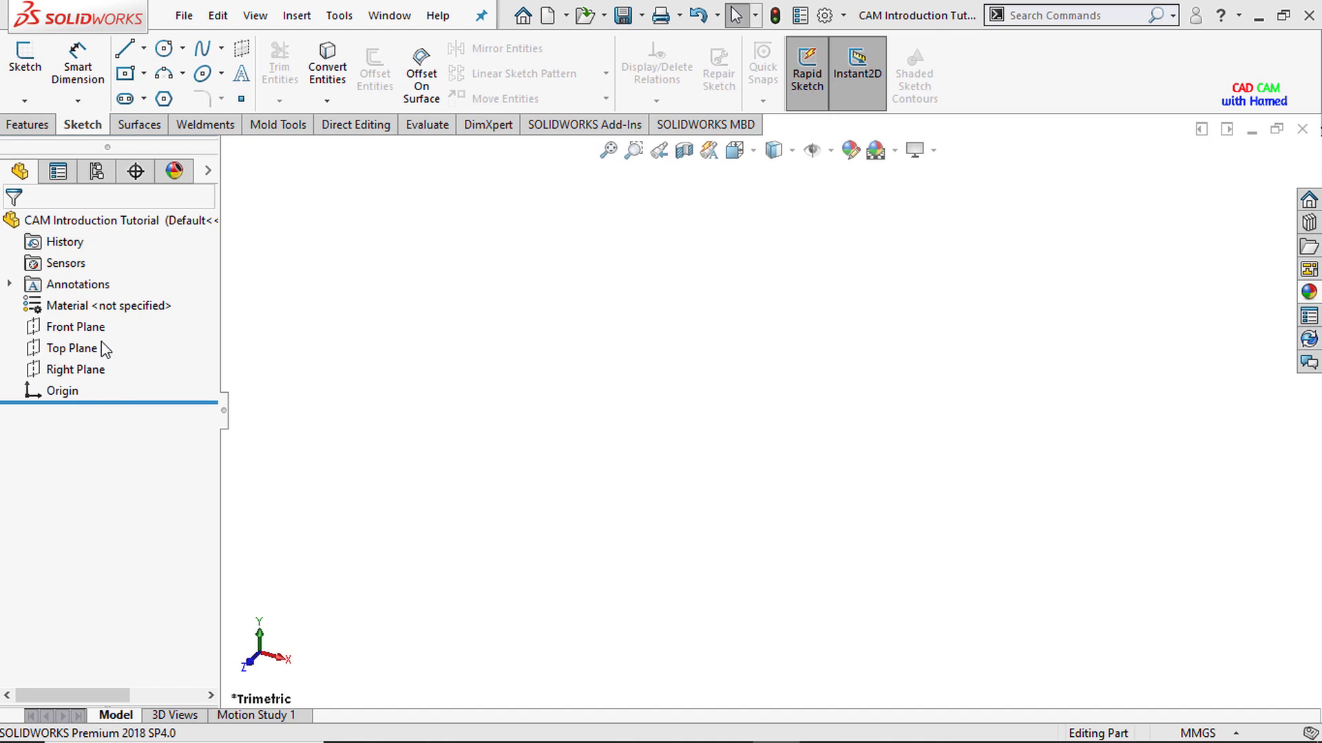
Step: Sketch a center rectangle on the Front Plane, centred on the origin and about 256 mm wide
right_click(81, 329)
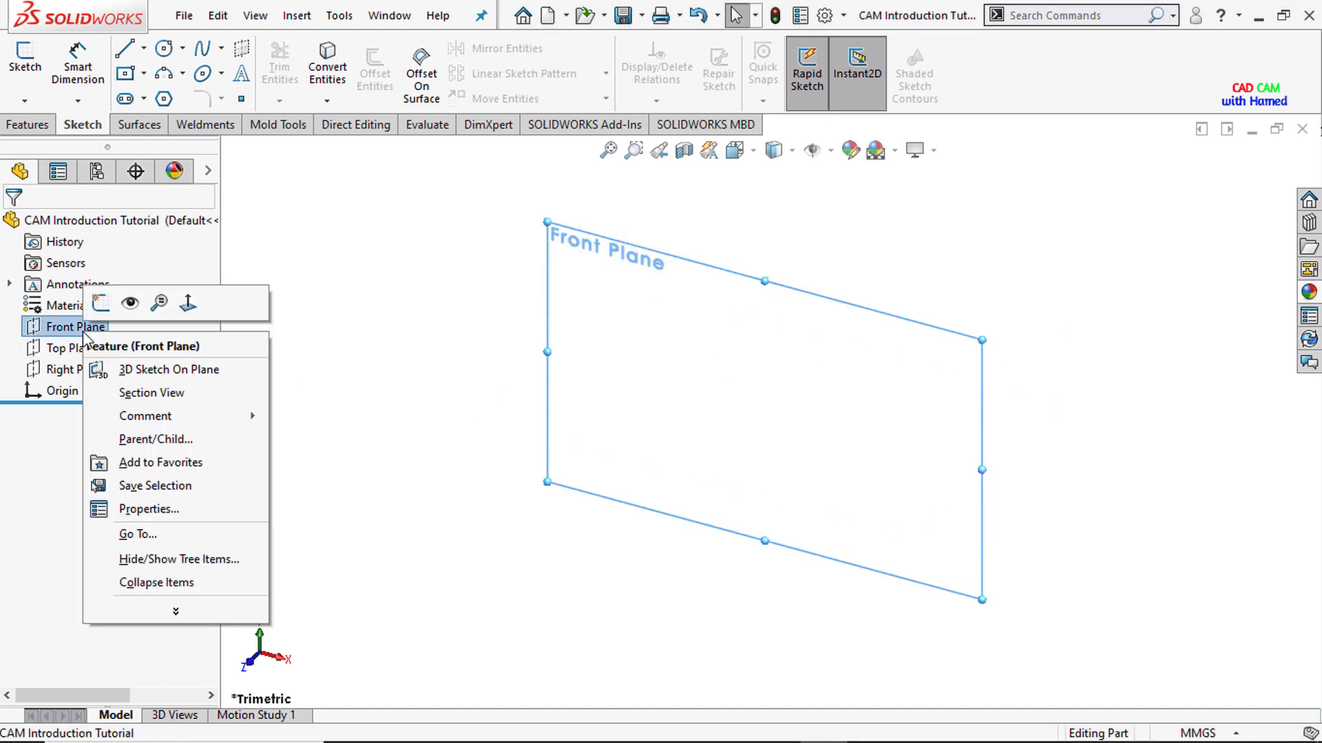
left_click(187, 304)
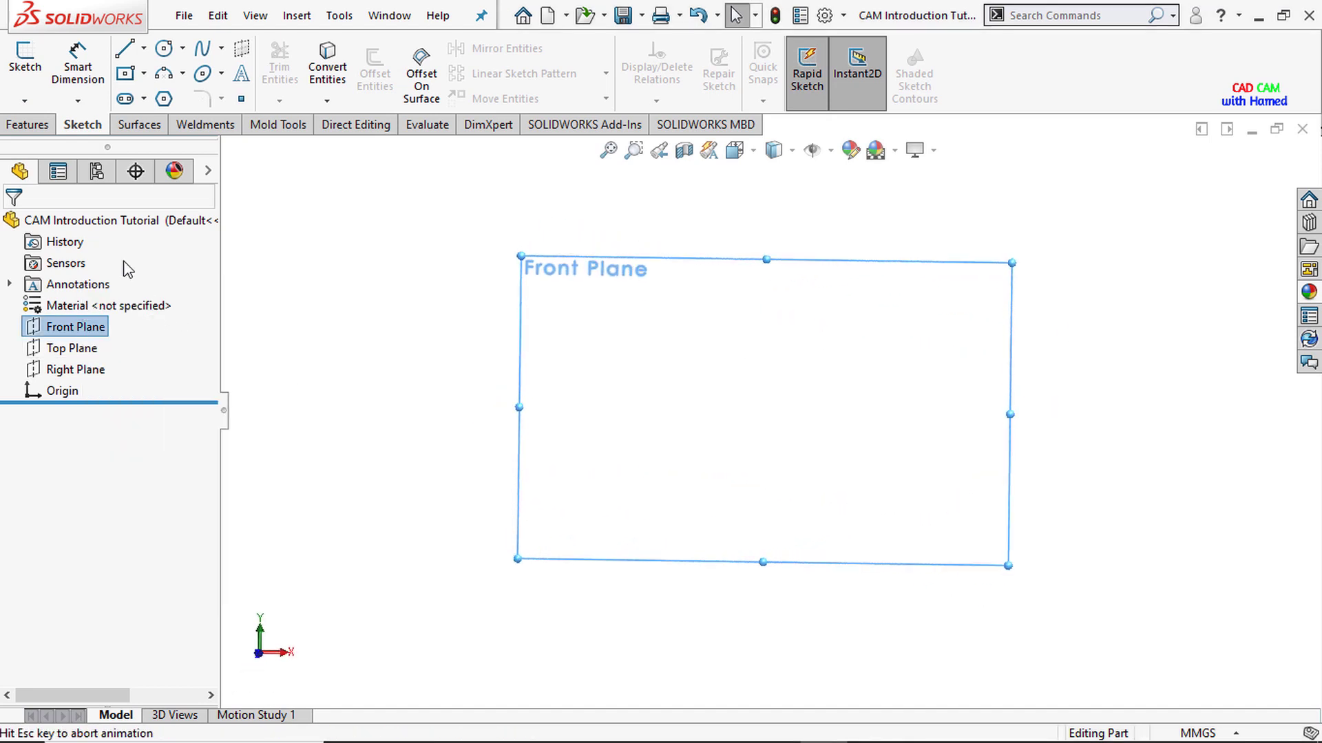
left_click(145, 73)
left_click(155, 121)
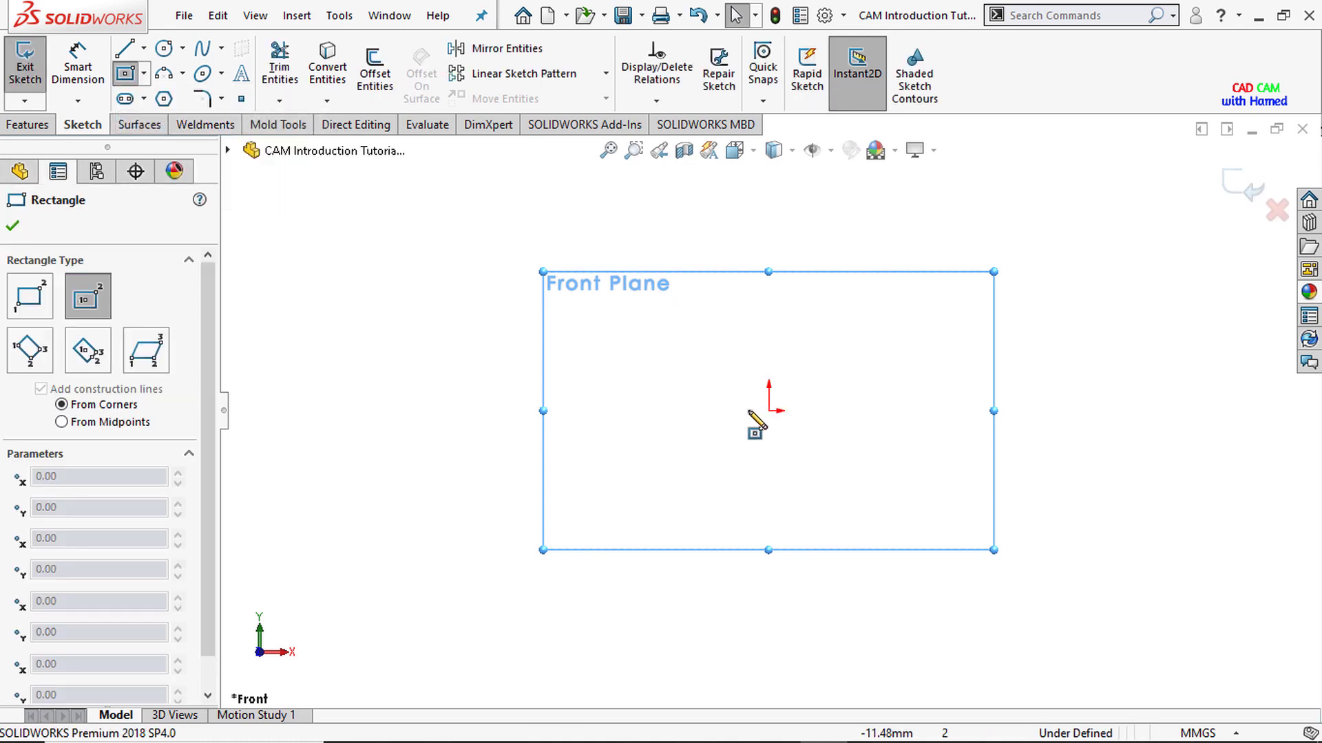
left_click(769, 411)
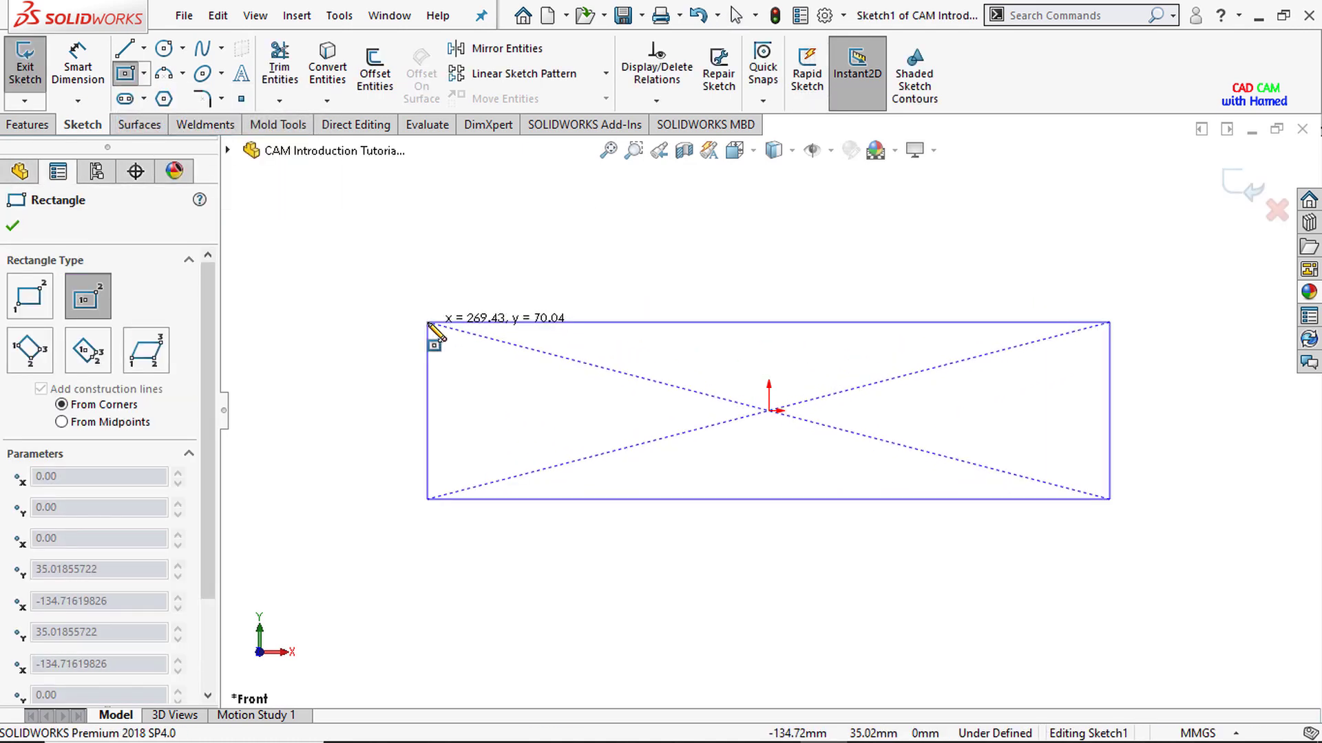
left_click(443, 303)
Step: Dimension the rectangle's horizontal top edge and set its length to 600 mm
left_click(87, 69)
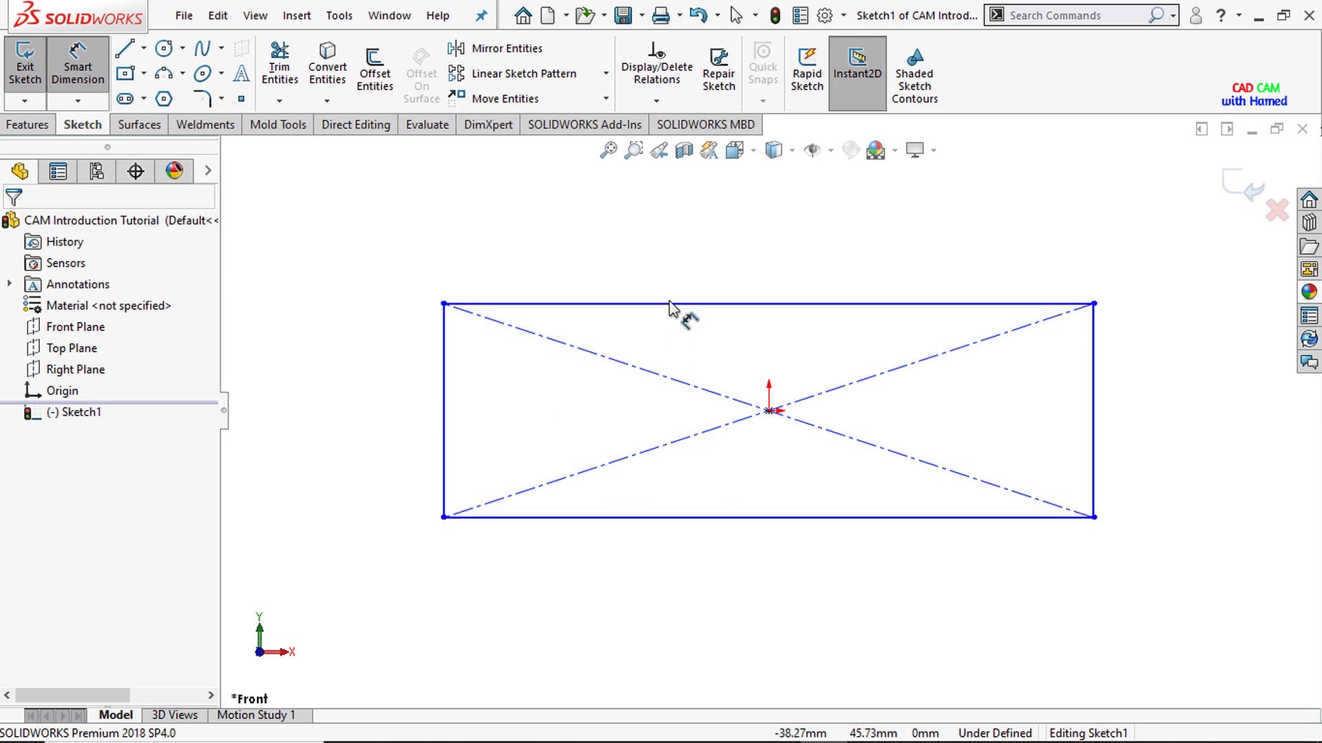
left_click(673, 304)
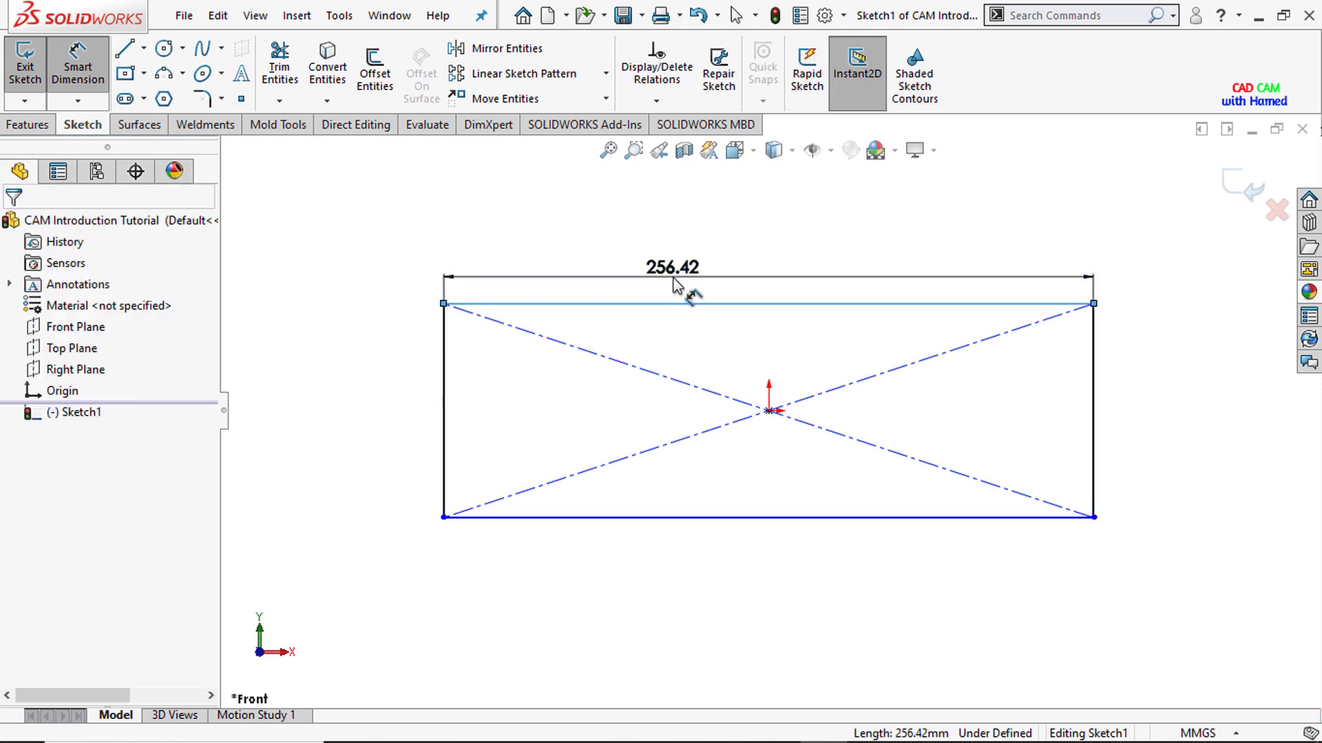
left_click(678, 285)
key("BackSpace")
type("600")
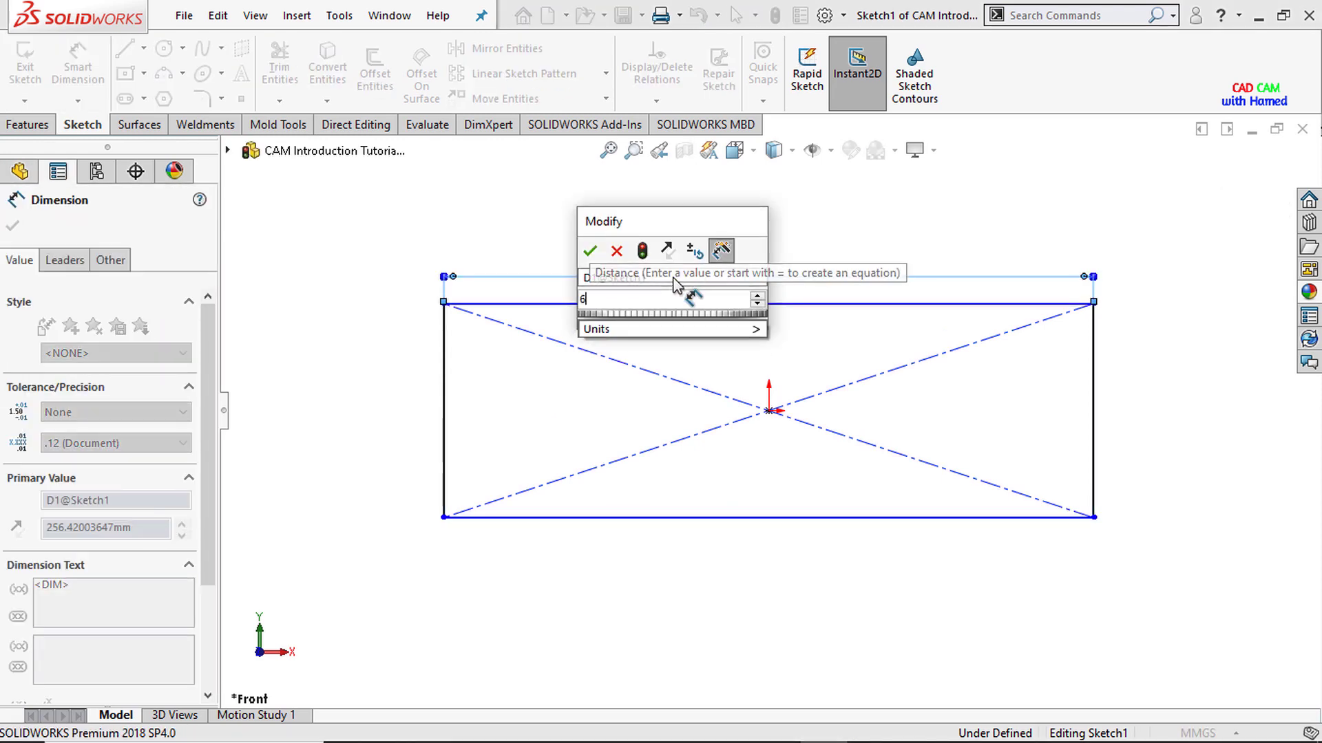
left_click(590, 250)
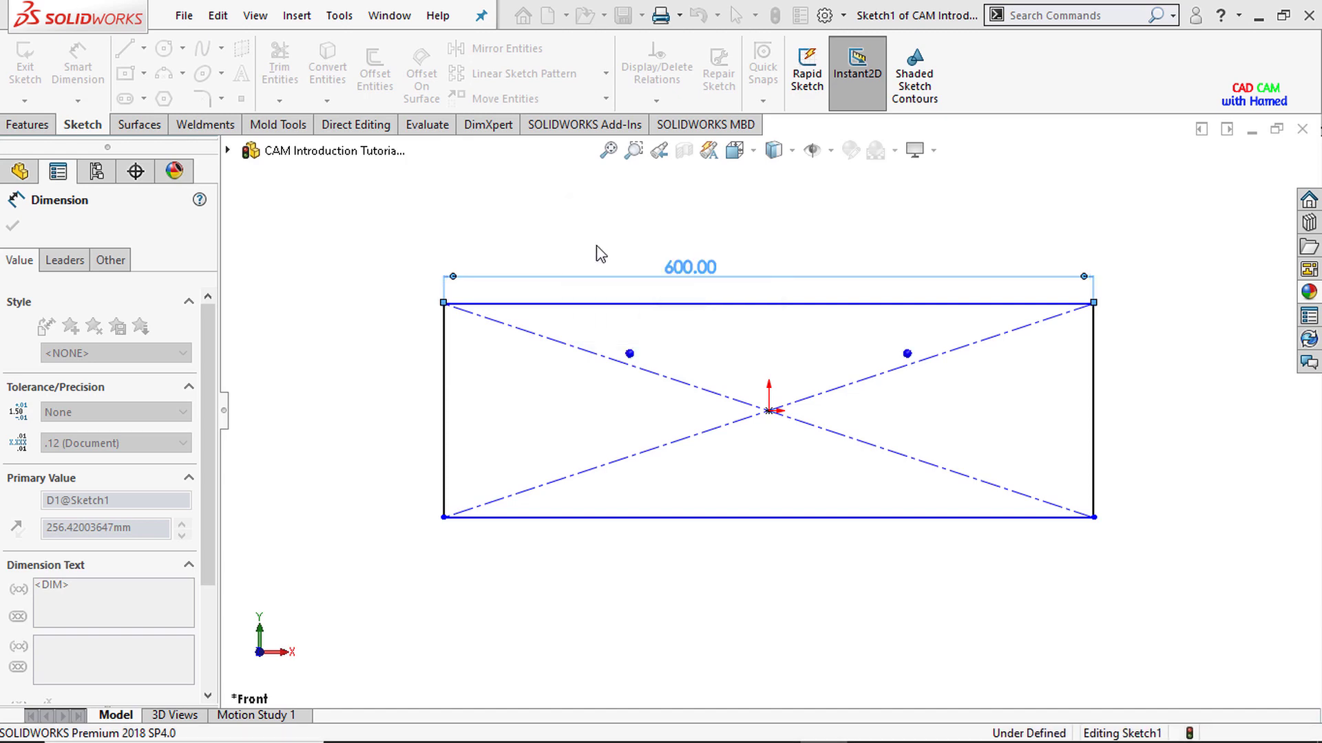
Step: Dimension the rectangle's vertical side and set its height to 250 mm
left_click(444, 354)
left_click(415, 366)
key("BackSpace")
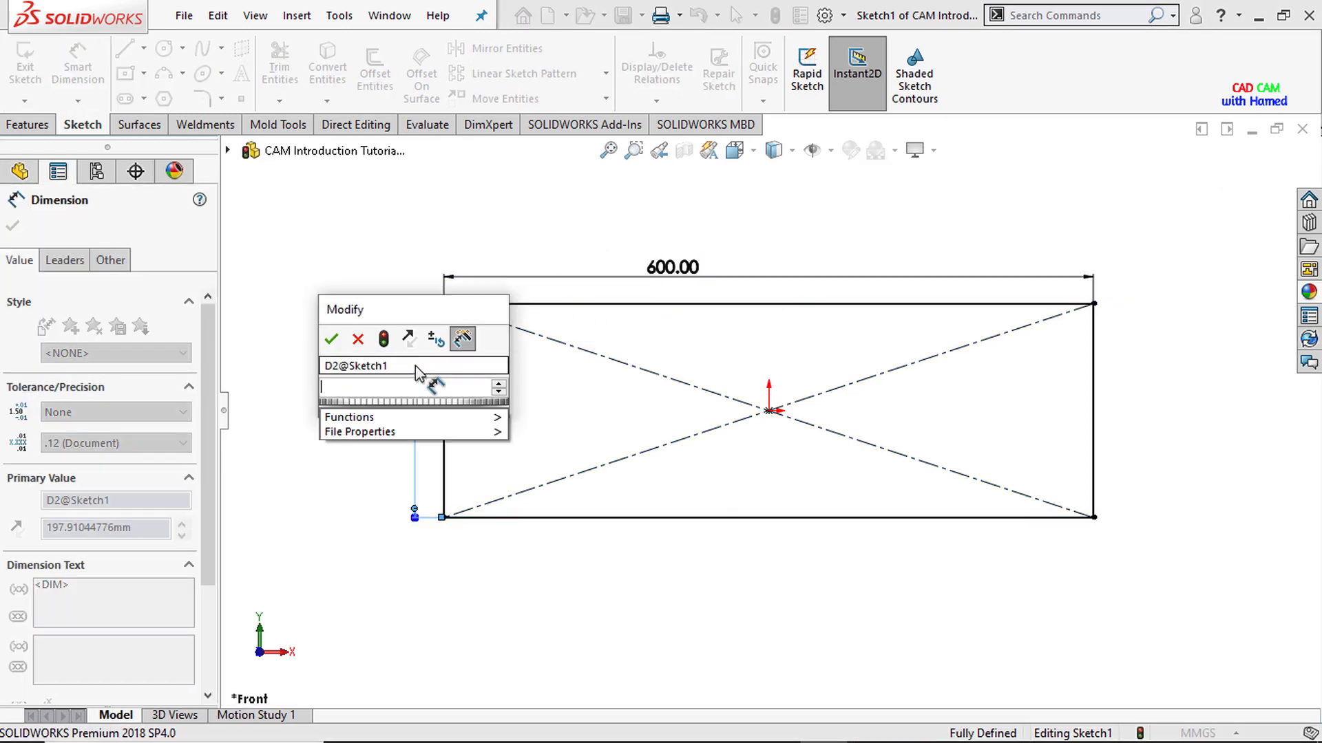
type("250")
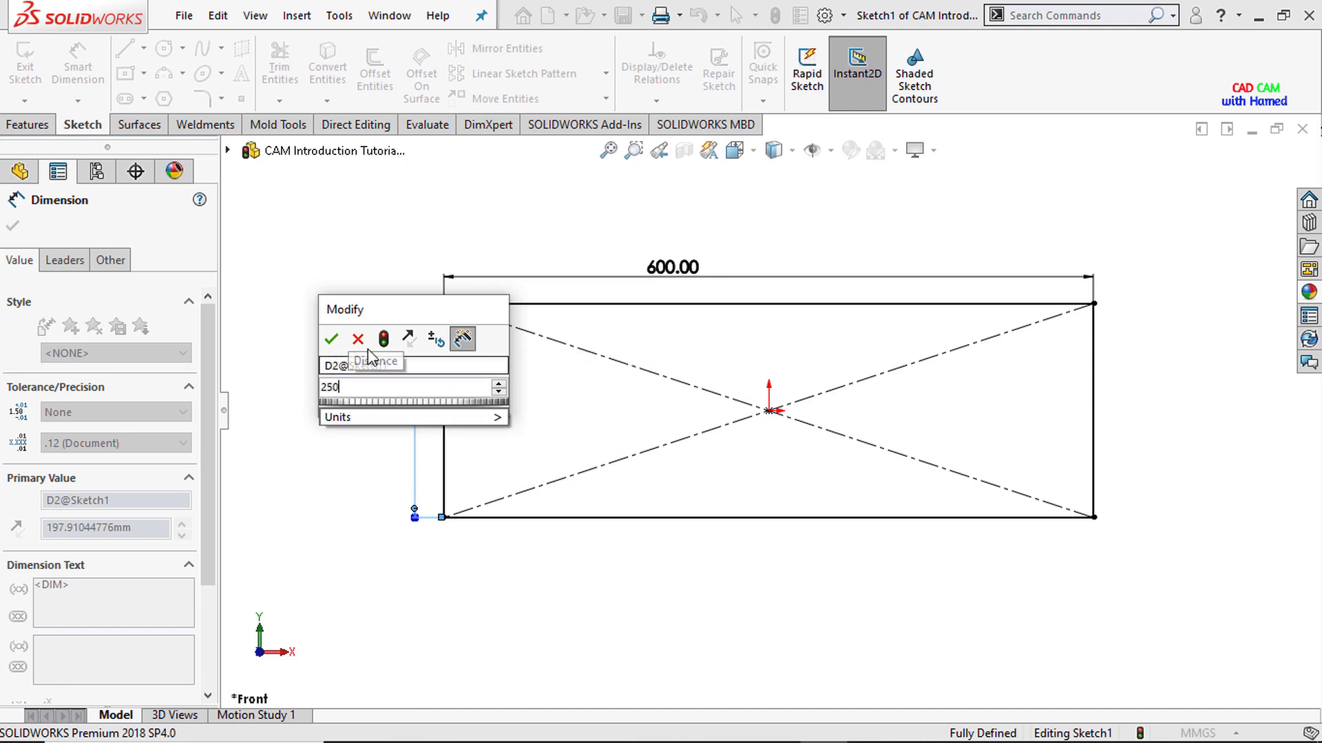
left_click(332, 338)
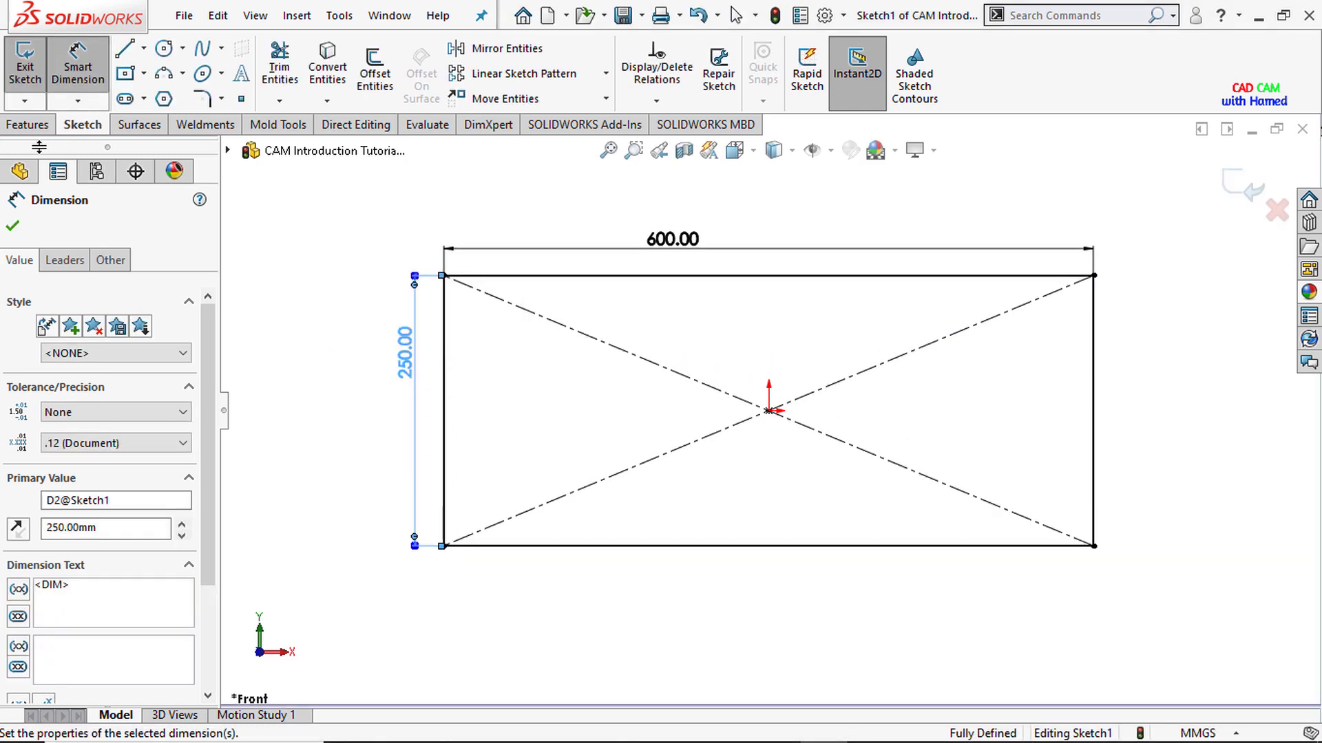
Step: Extrude the rectangle as a solid boss with a blind depth of 60 mm
left_click(26, 126)
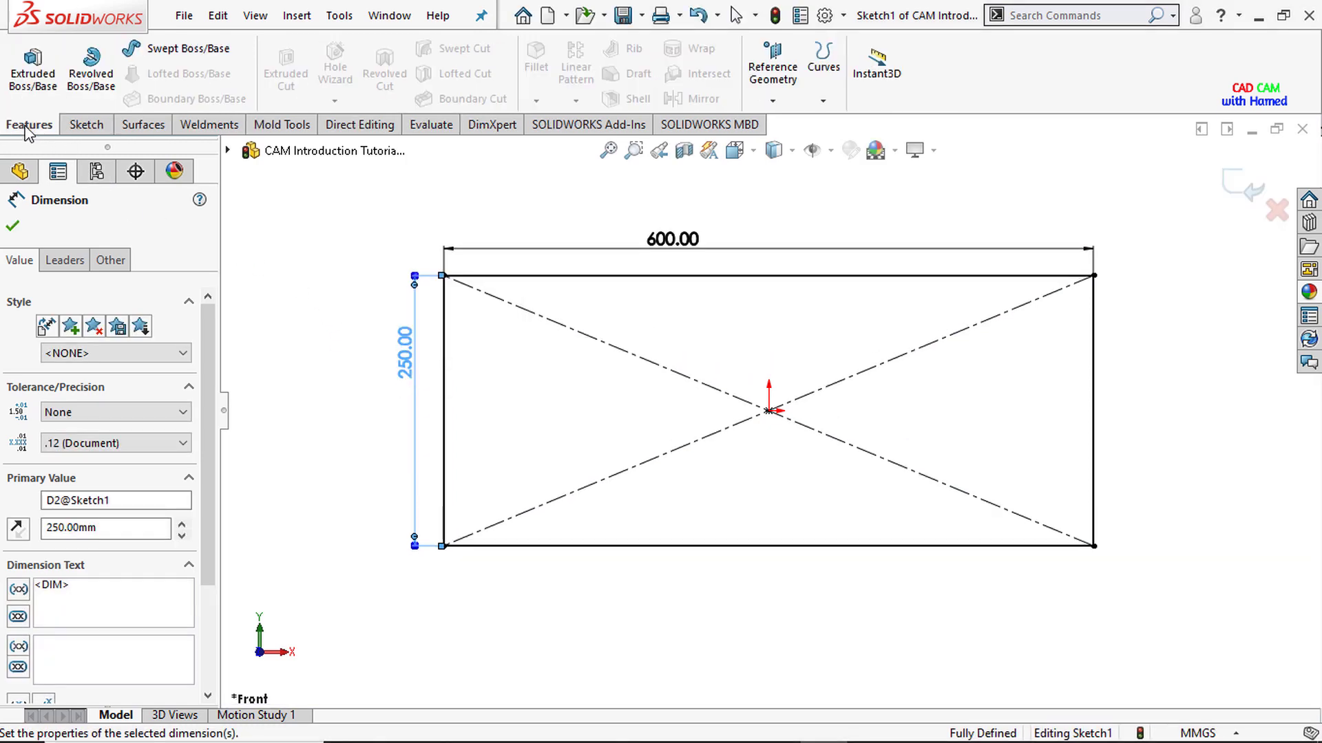
left_click(33, 75)
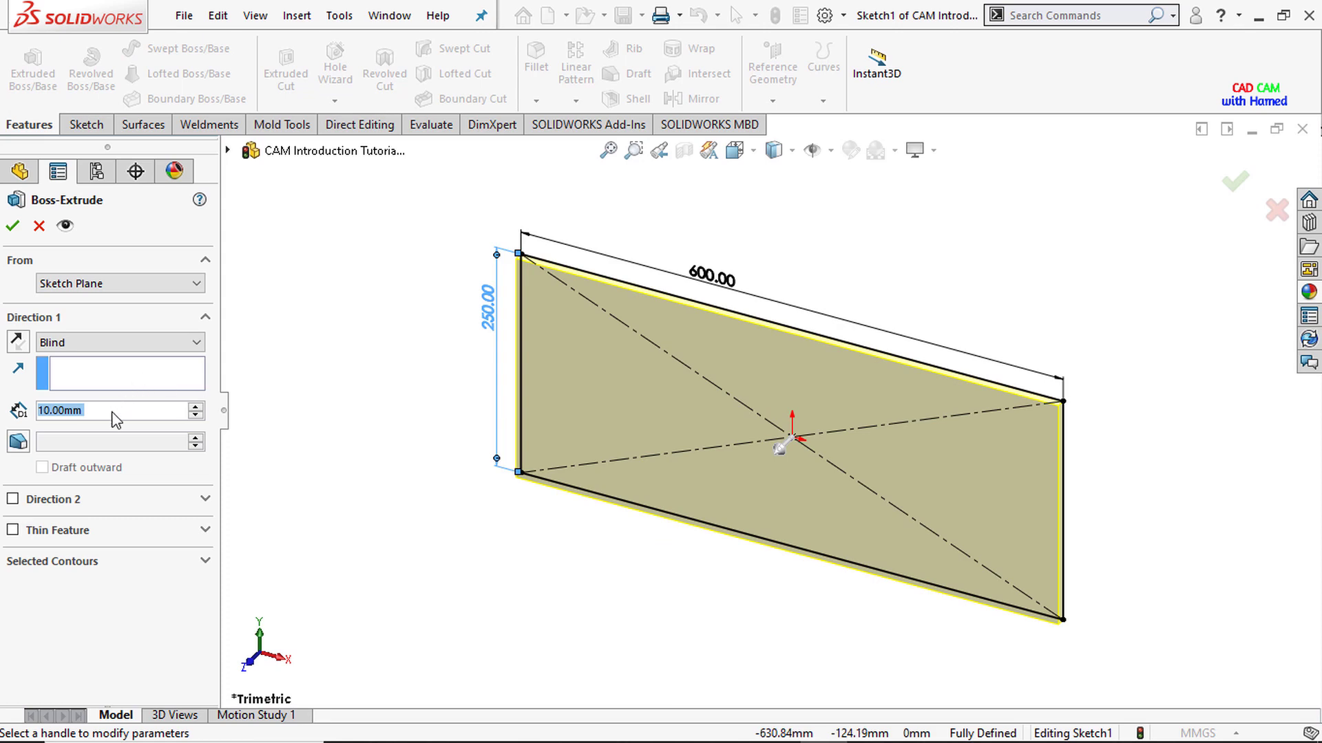
key("BackSpace")
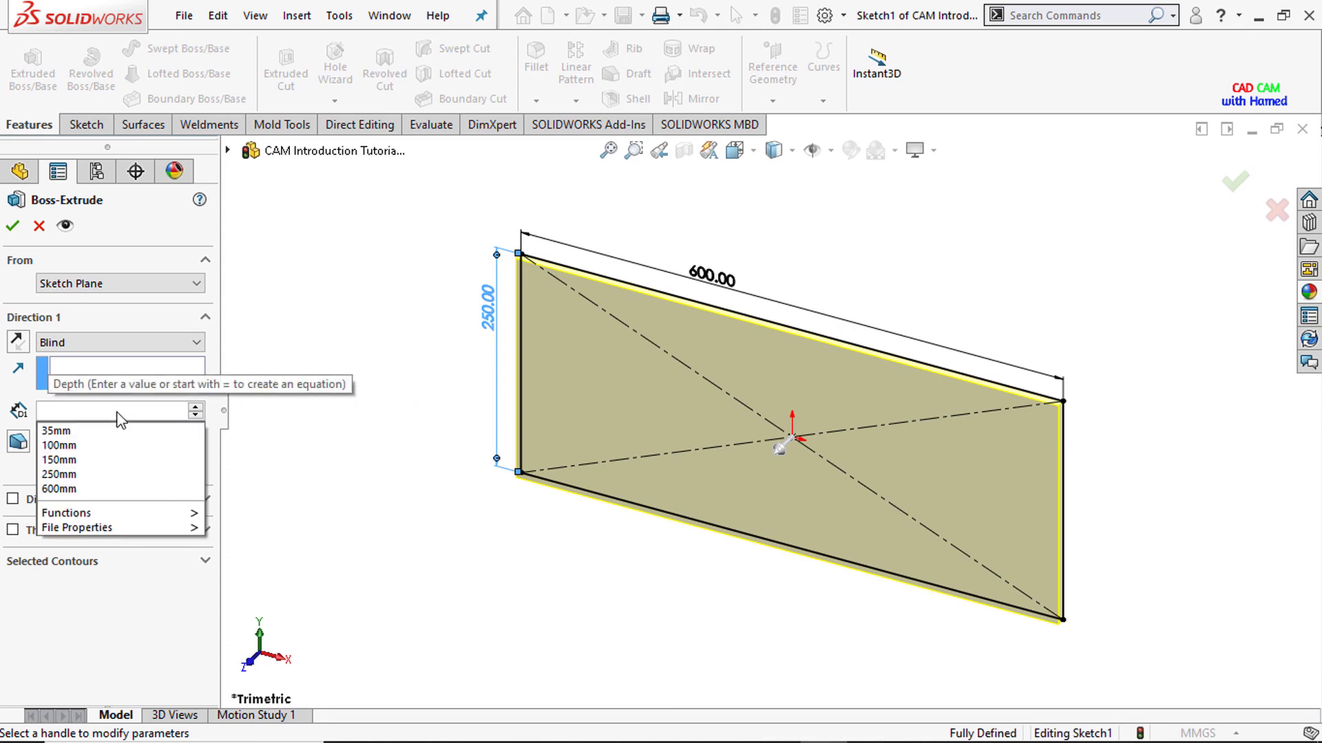
type("60")
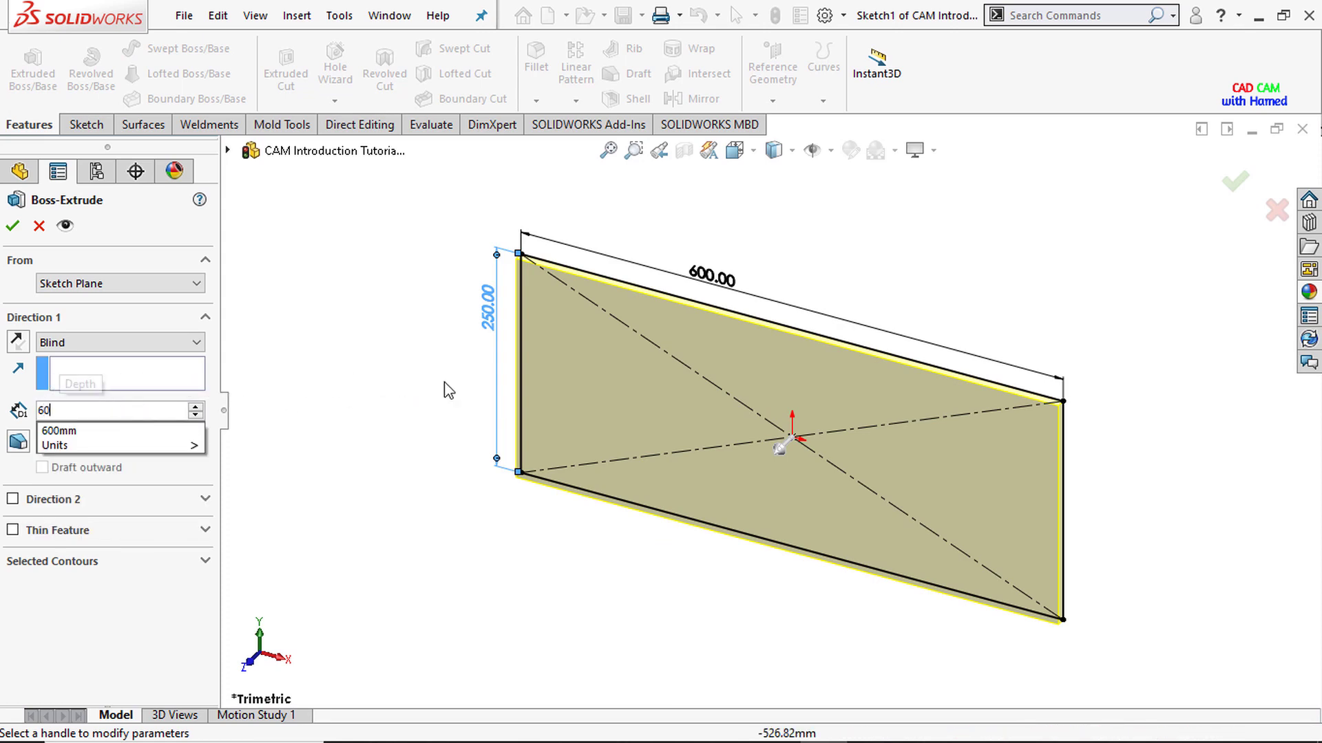
key("Return")
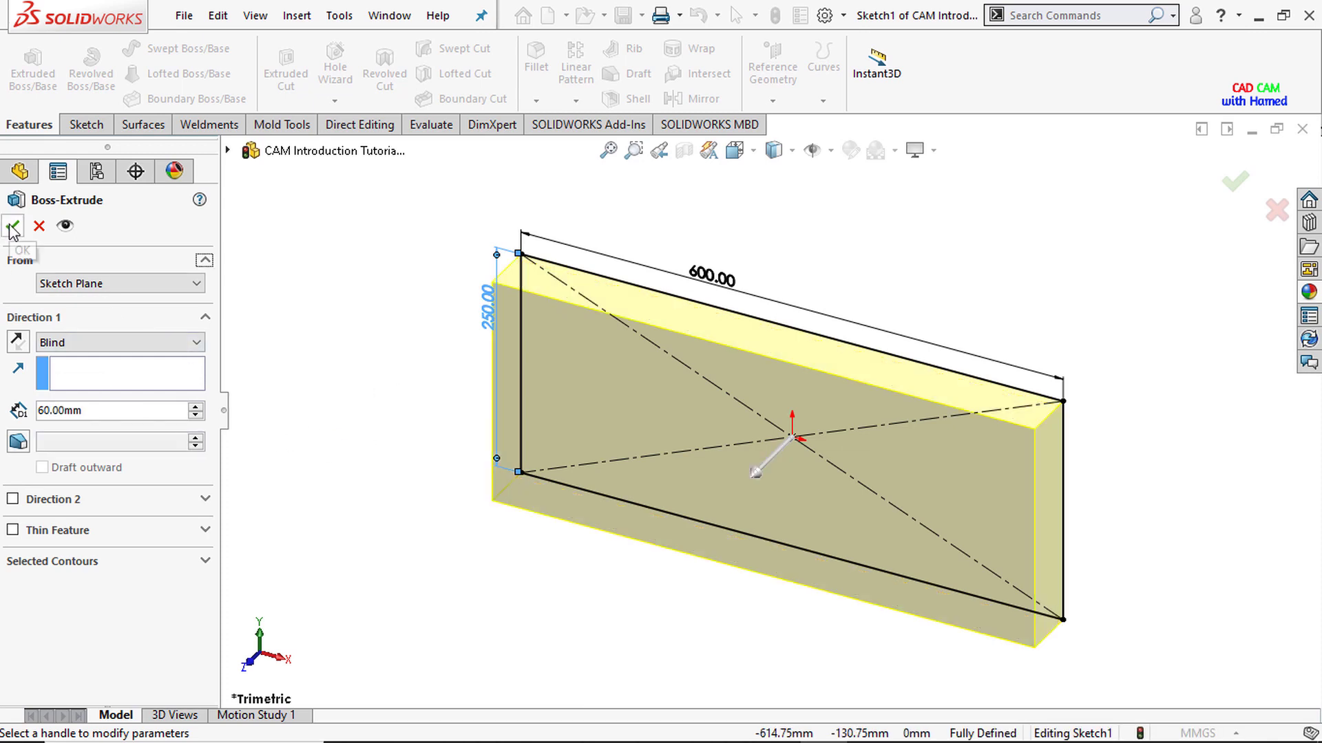
left_click(11, 227)
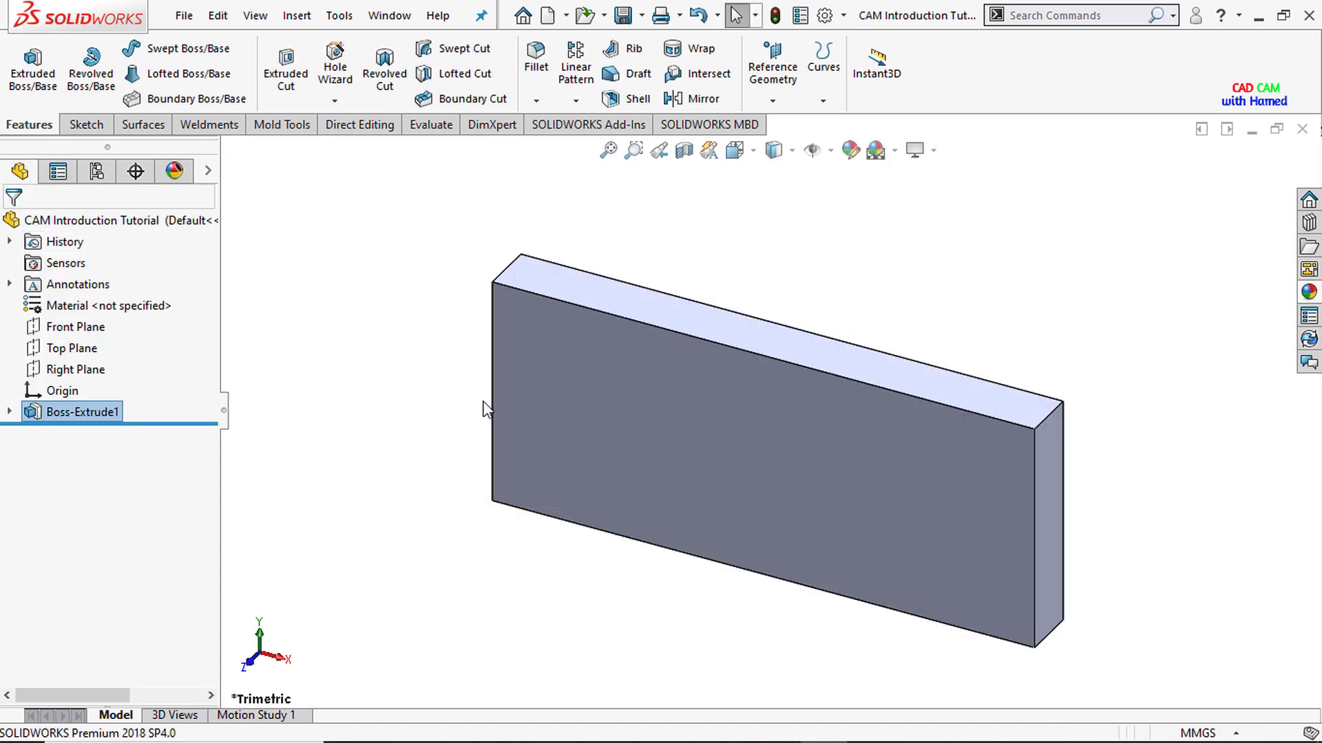
Step: Start a sketch on the block's large front face and draw a circle of about 28 mm radius near its upper-left corner
left_click(716, 449)
right_click(773, 443)
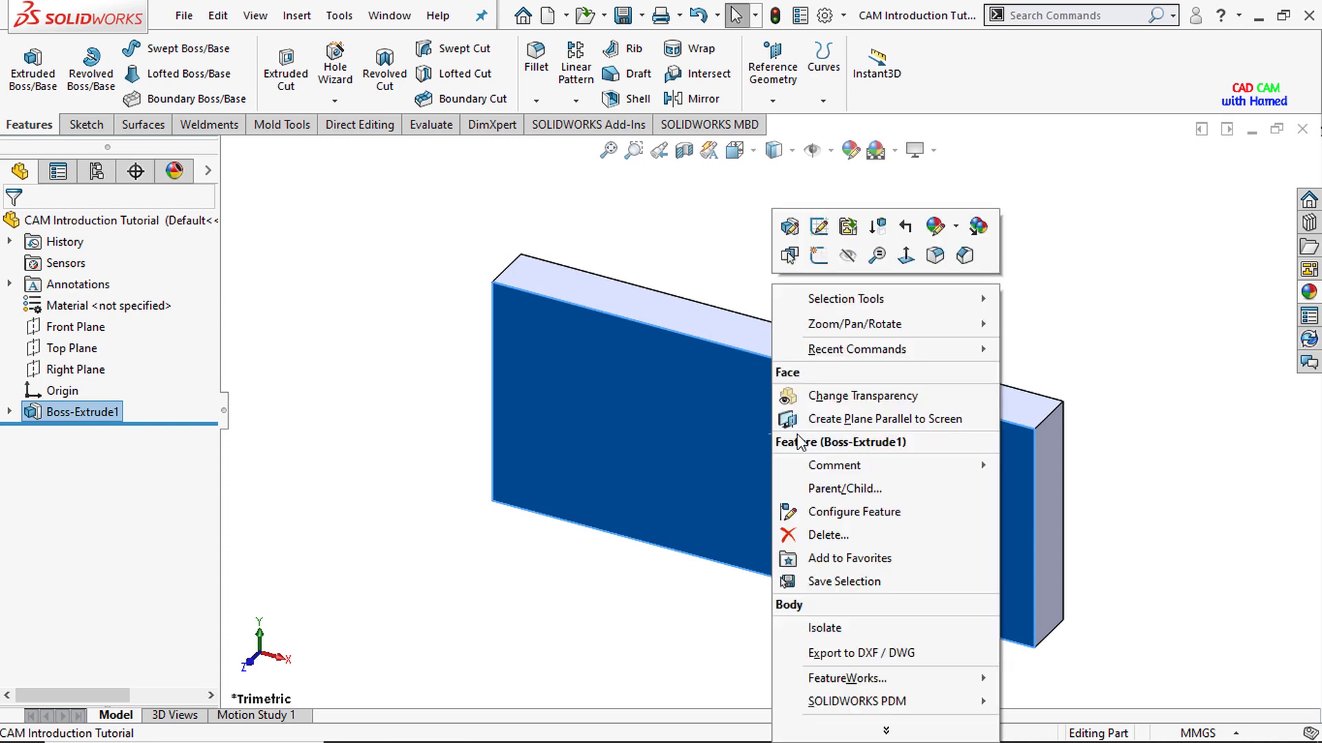
left_click(906, 255)
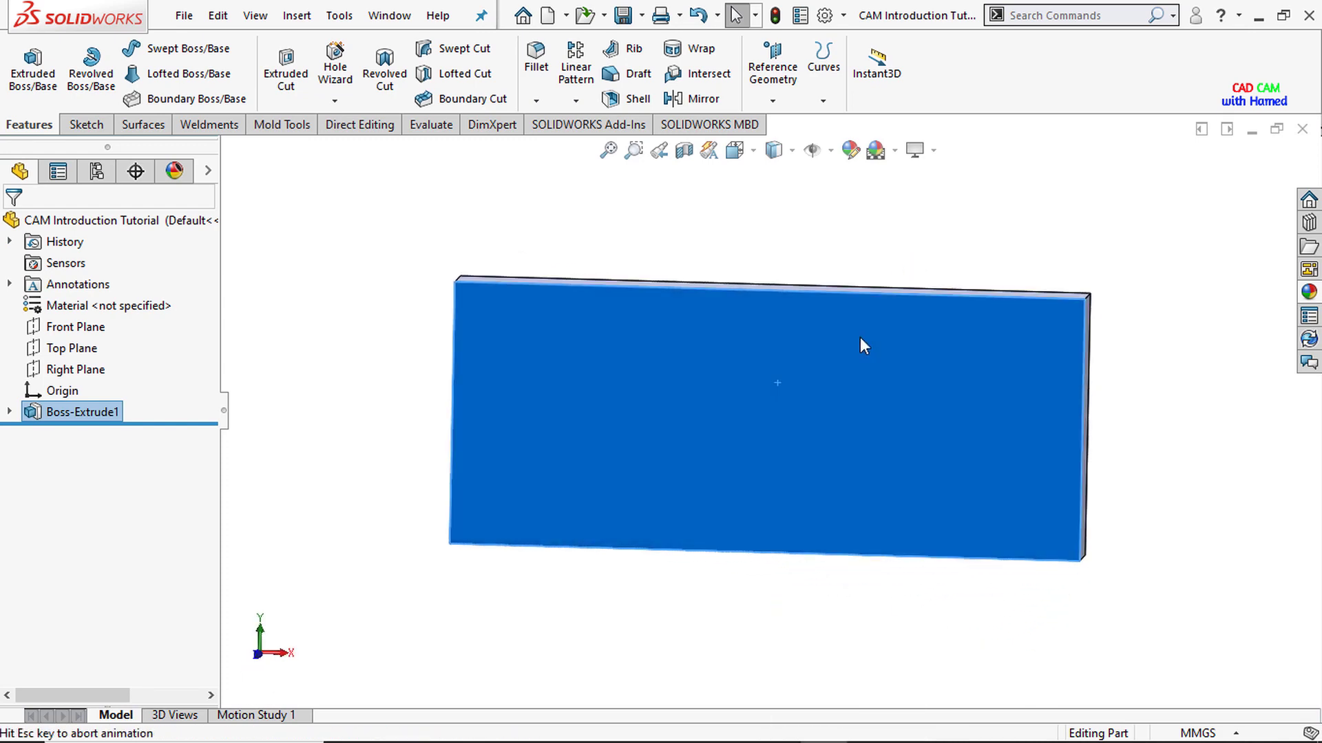
left_click(86, 125)
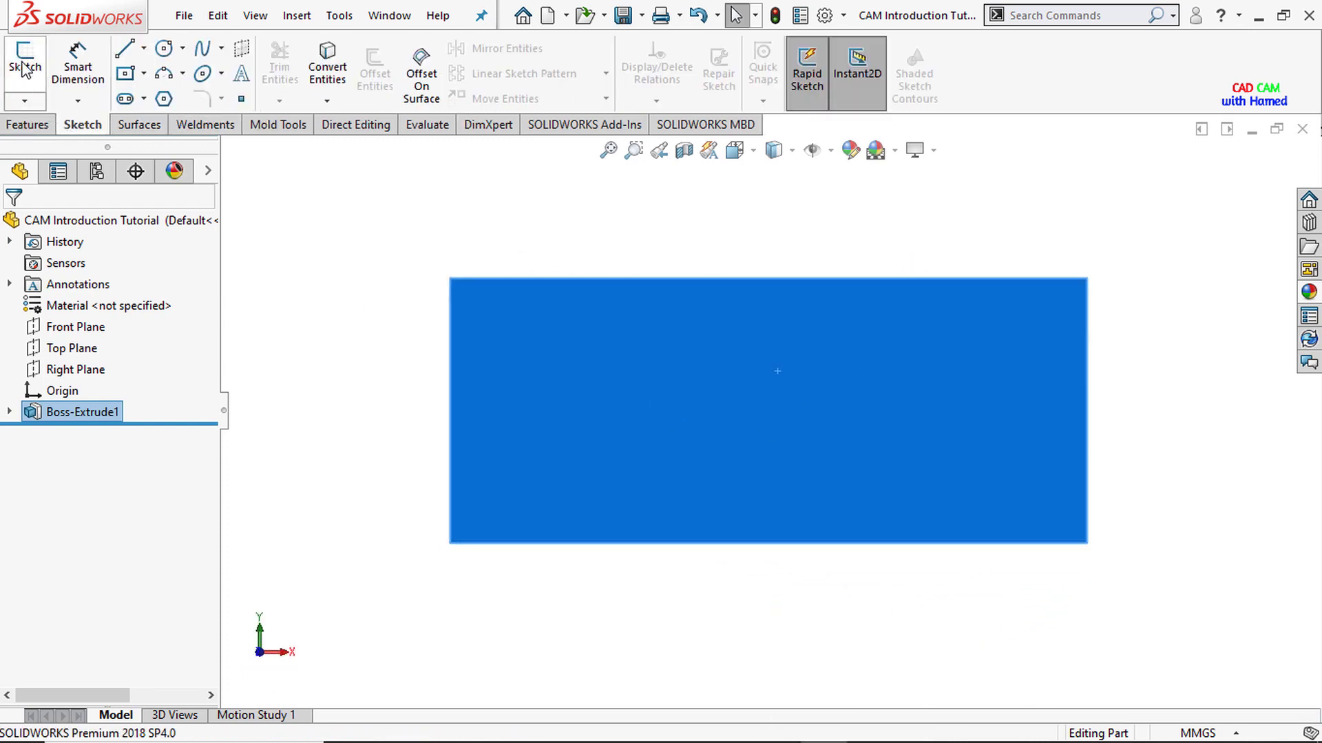
left_click(24, 67)
left_click(166, 54)
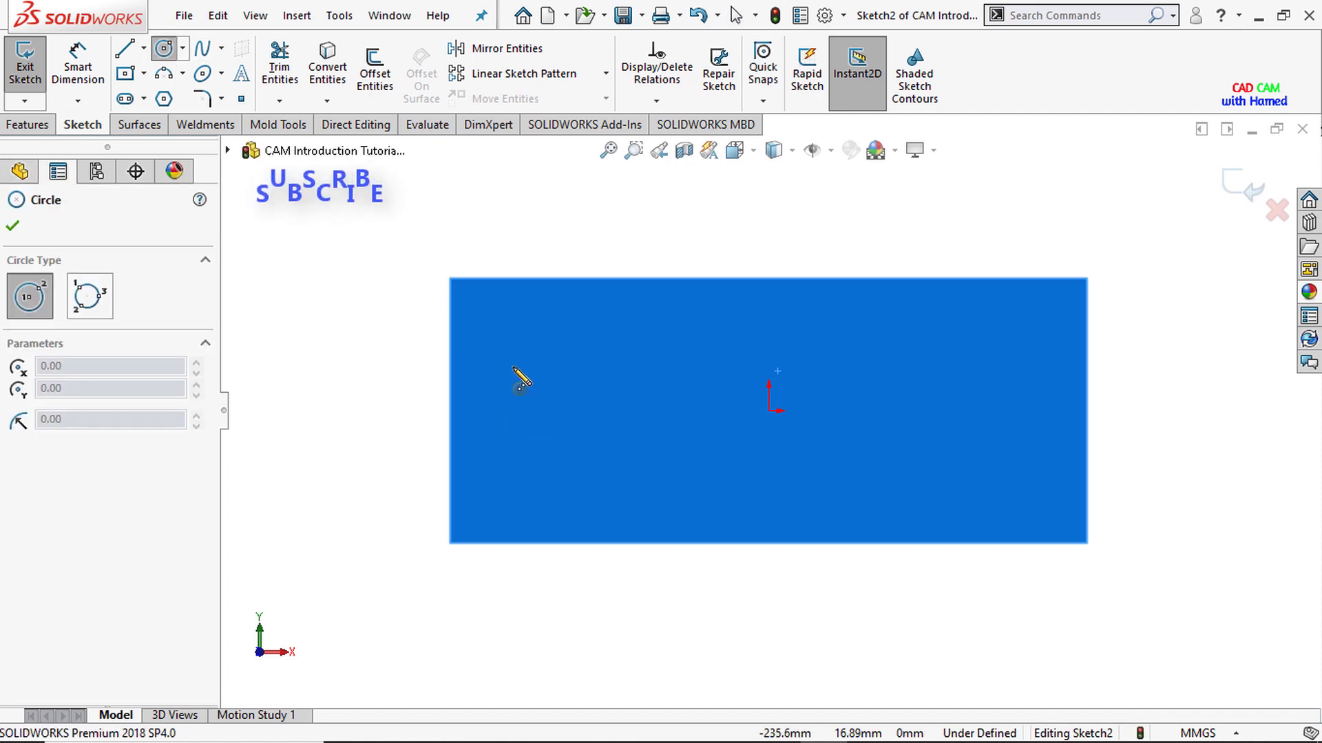
left_click(482, 324)
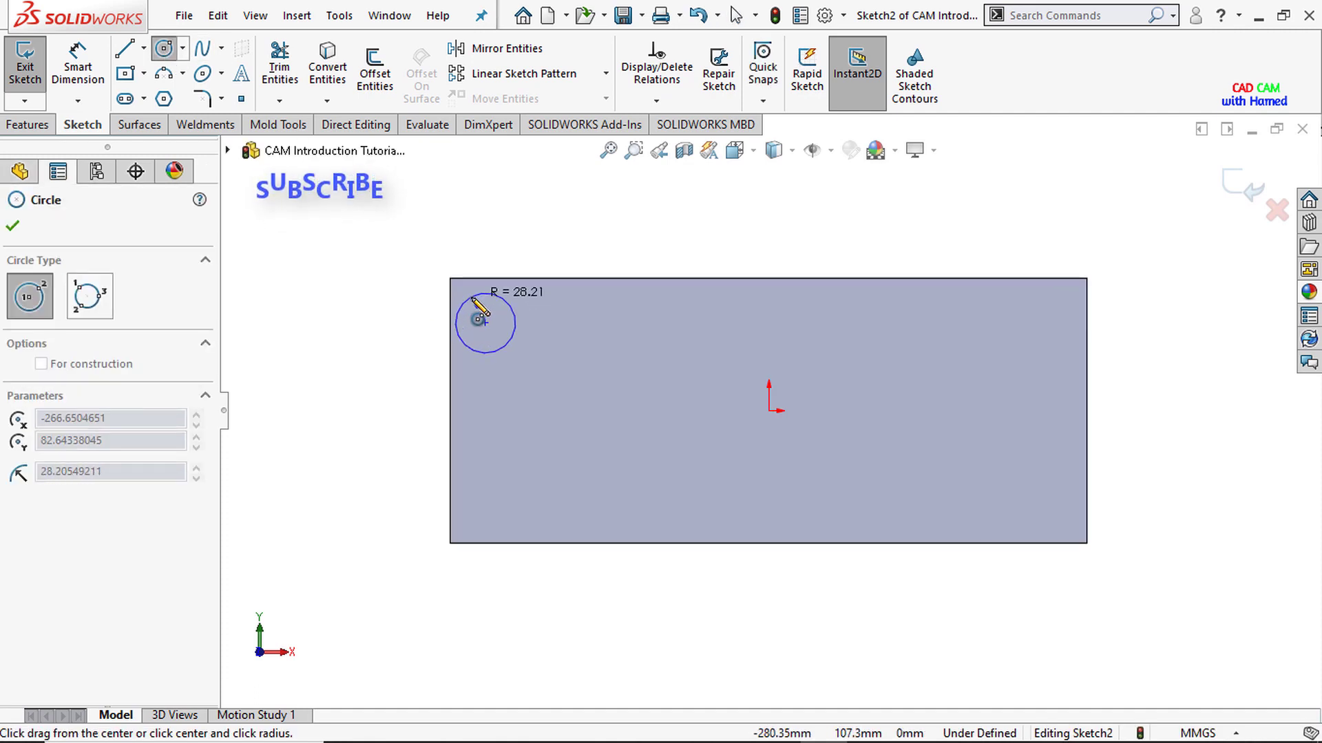
left_click(515, 323)
Step: Dimension the circle's center 40 mm below the top edge of the face
left_click(96, 71)
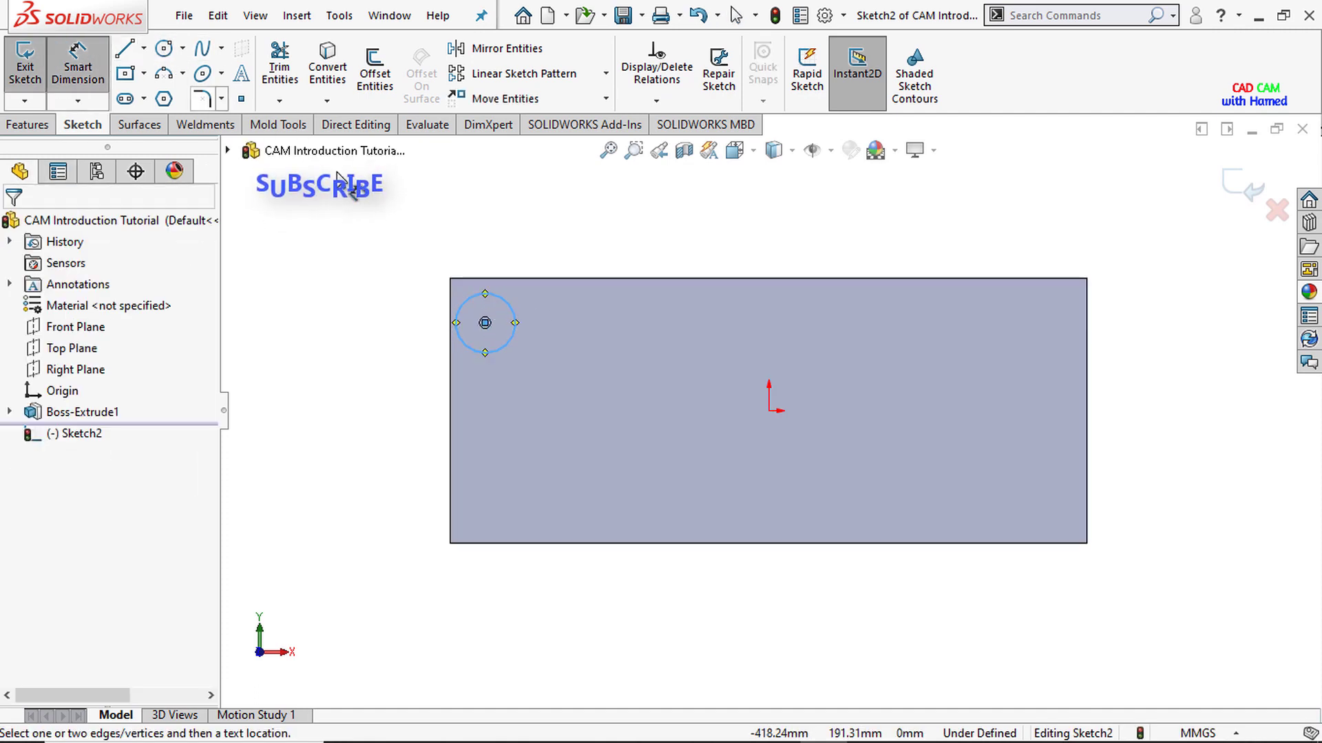
left_click(486, 324)
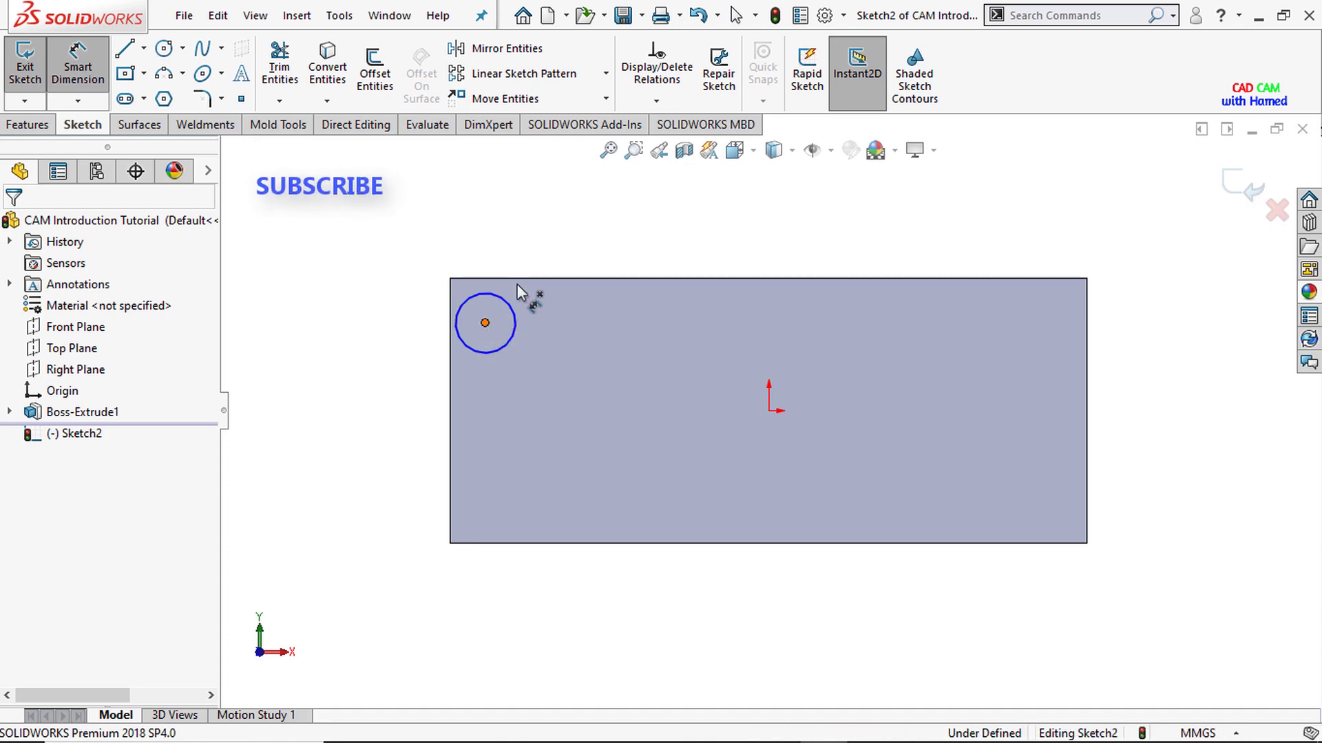
left_click(518, 278)
left_click(411, 313)
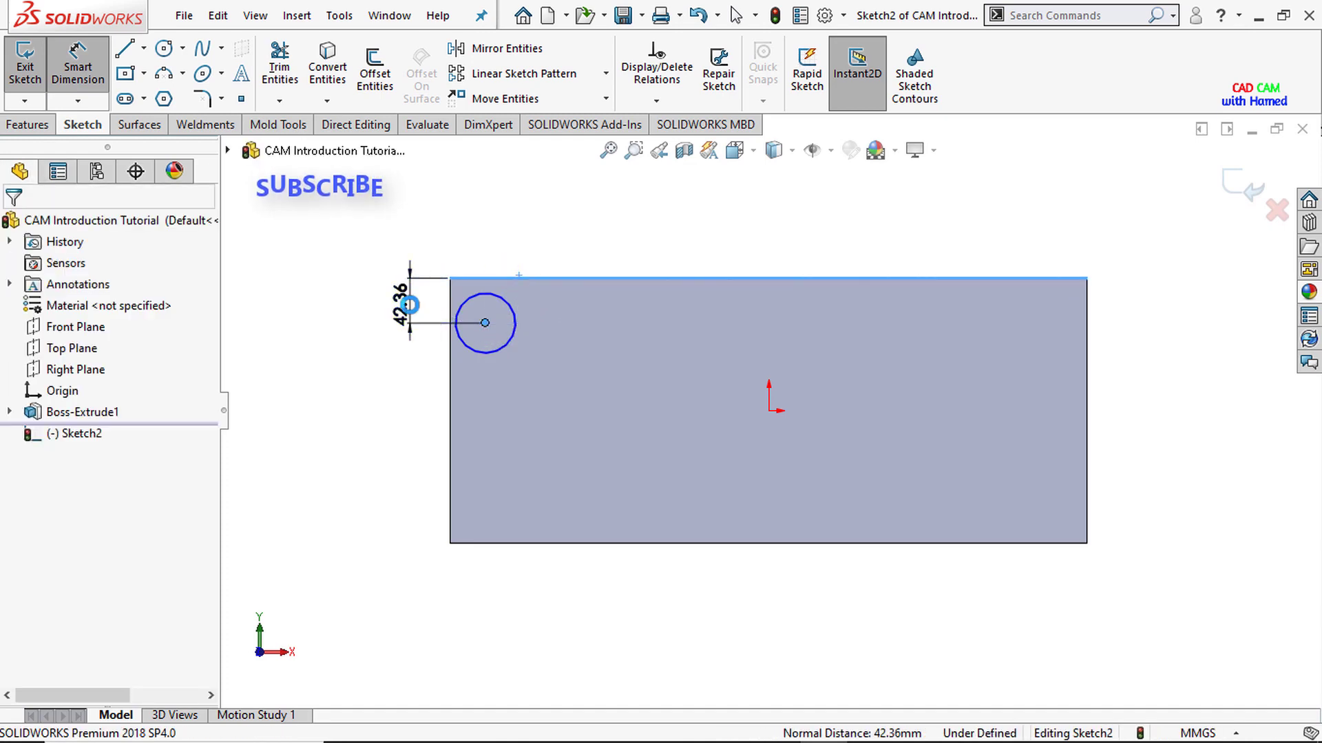
type("40")
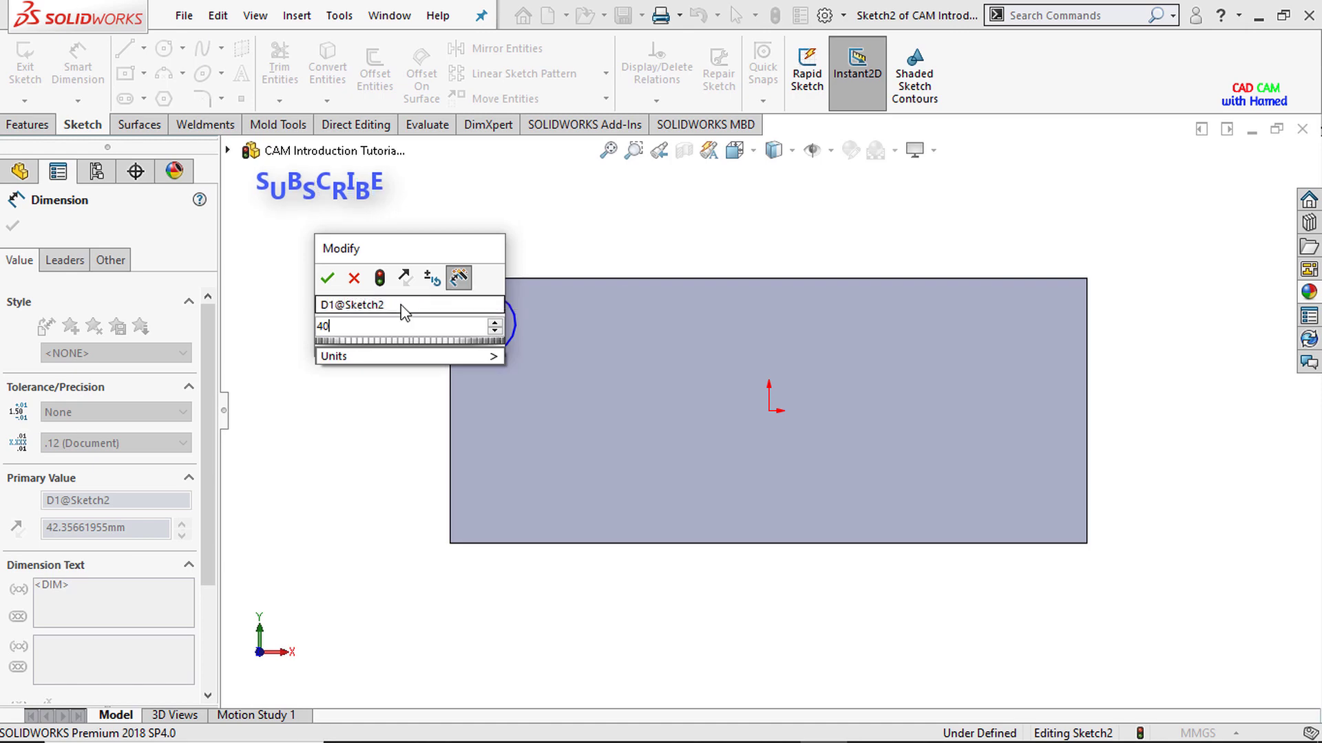
left_click(328, 279)
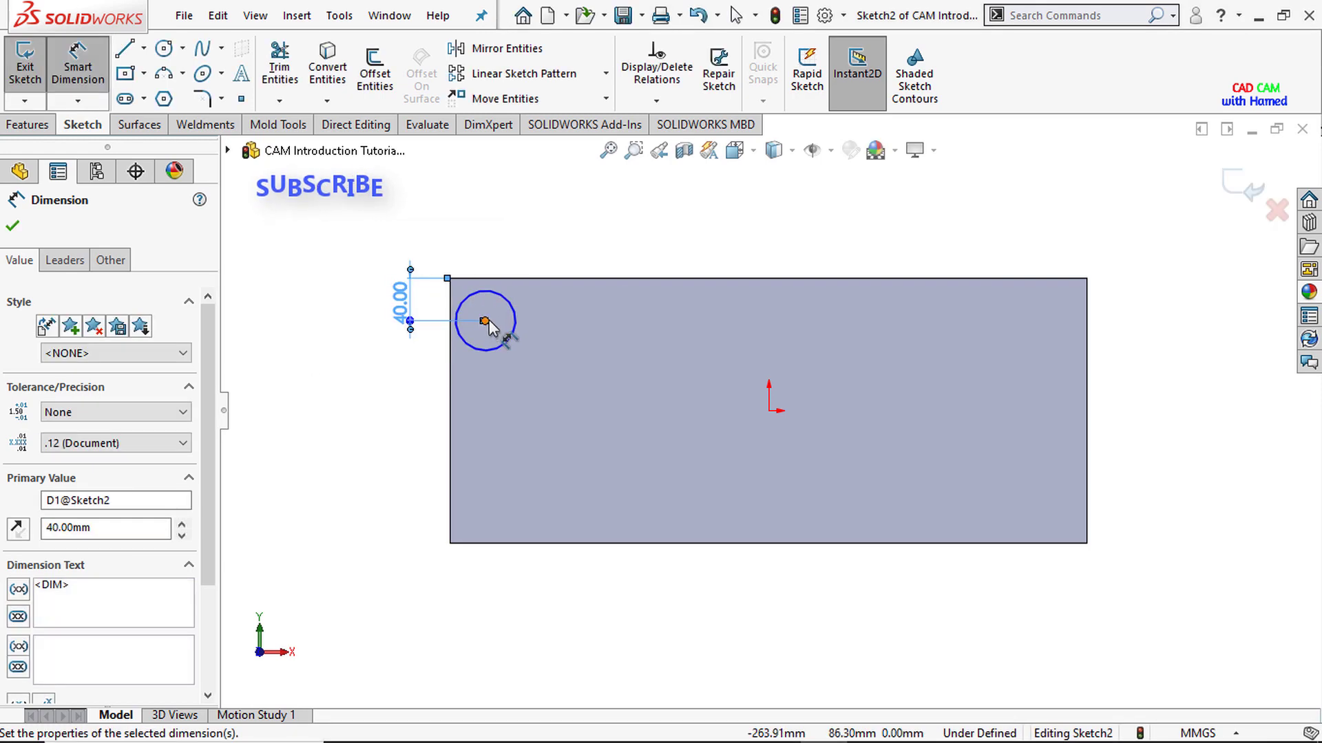
Step: Dimension the circle's center 40 mm from the left edge of the face
left_click(451, 349)
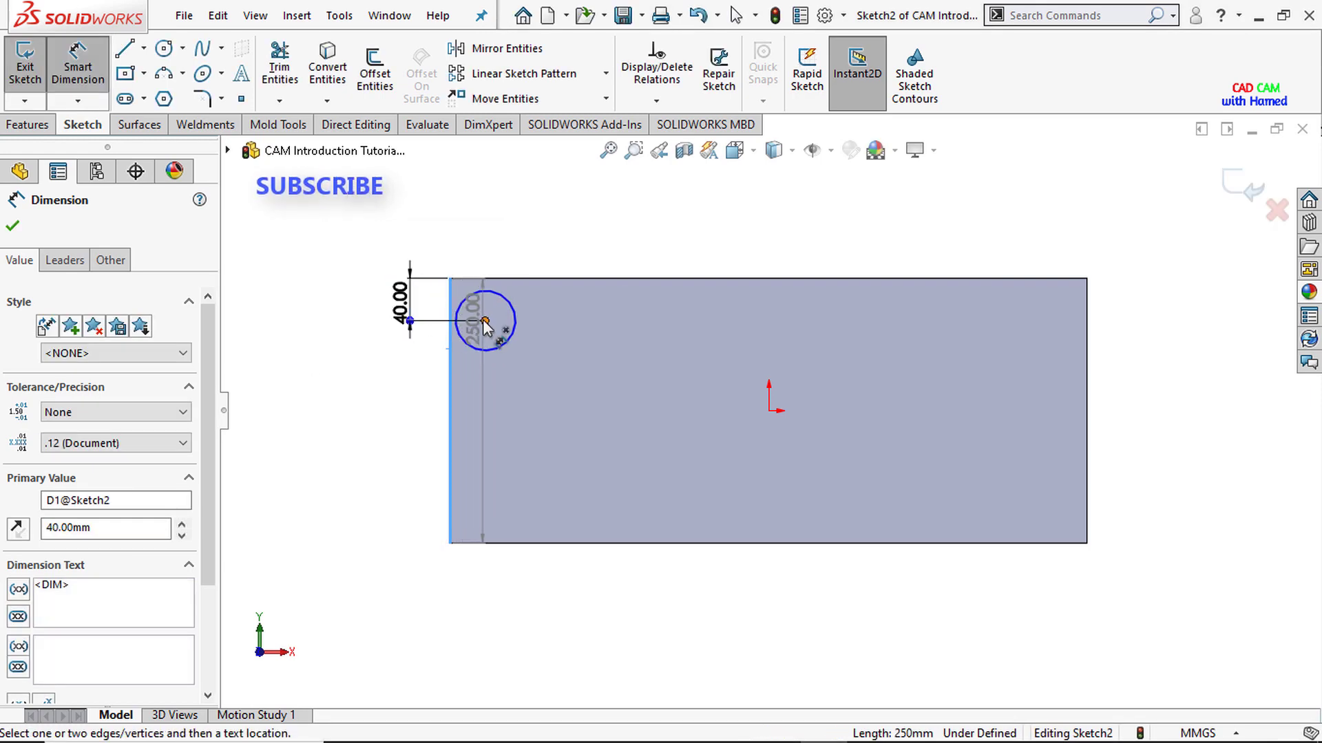
left_click(485, 320)
left_click(473, 236)
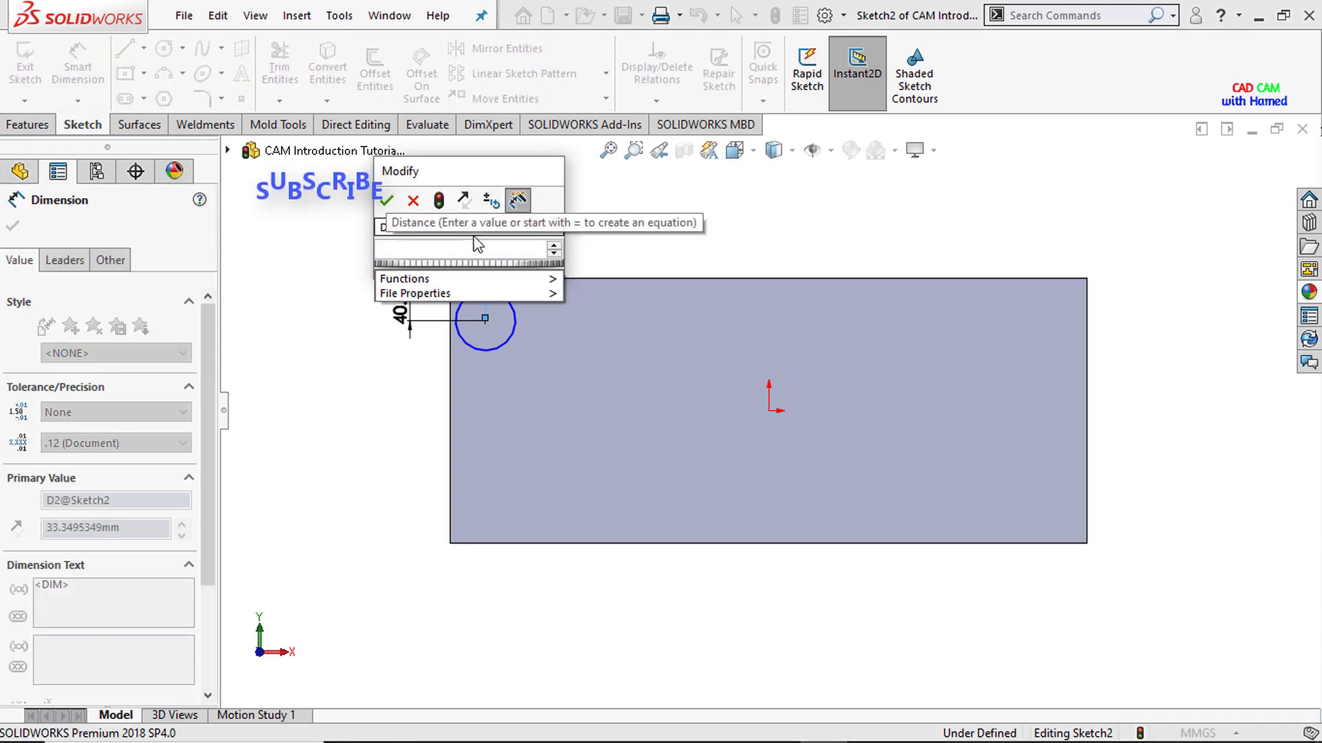
type("40")
left_click(386, 200)
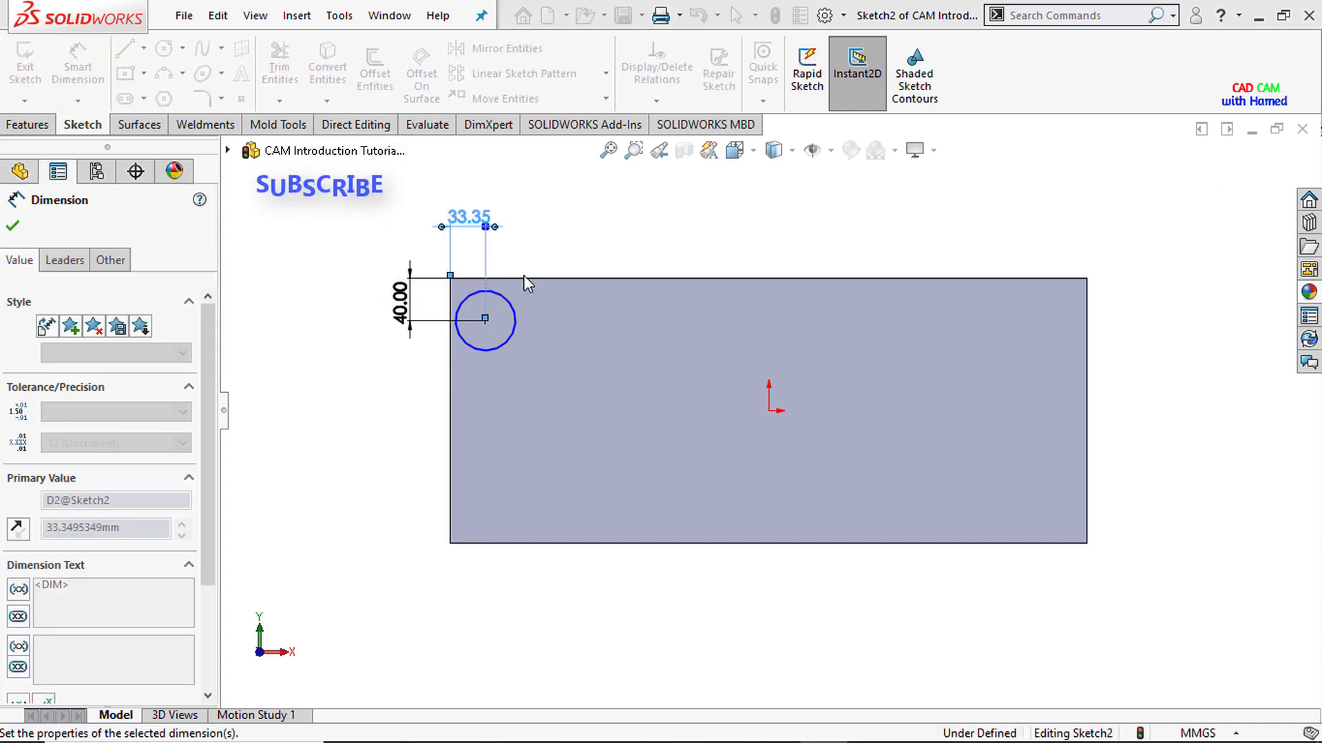
Step: Dimension the circle and set its diameter to 50 mm
left_click(521, 317)
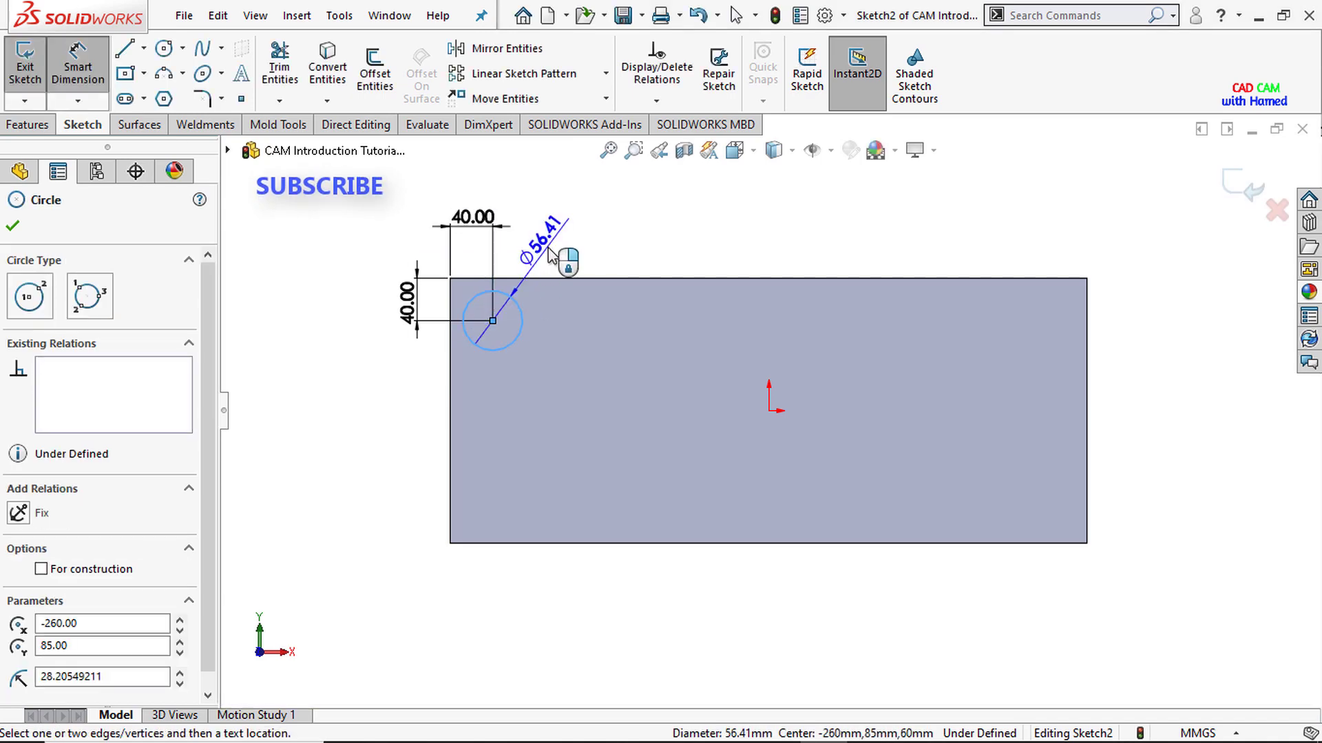
left_click(553, 256)
type("50")
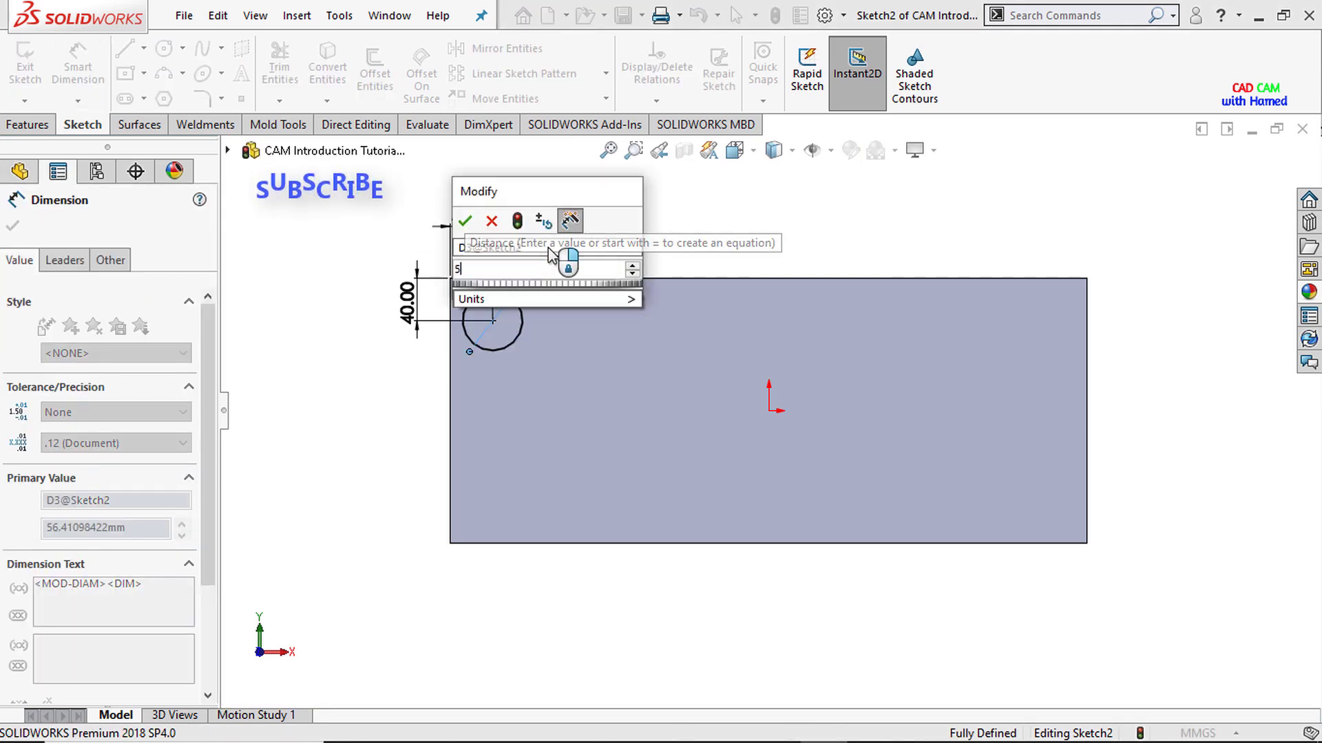
left_click(465, 222)
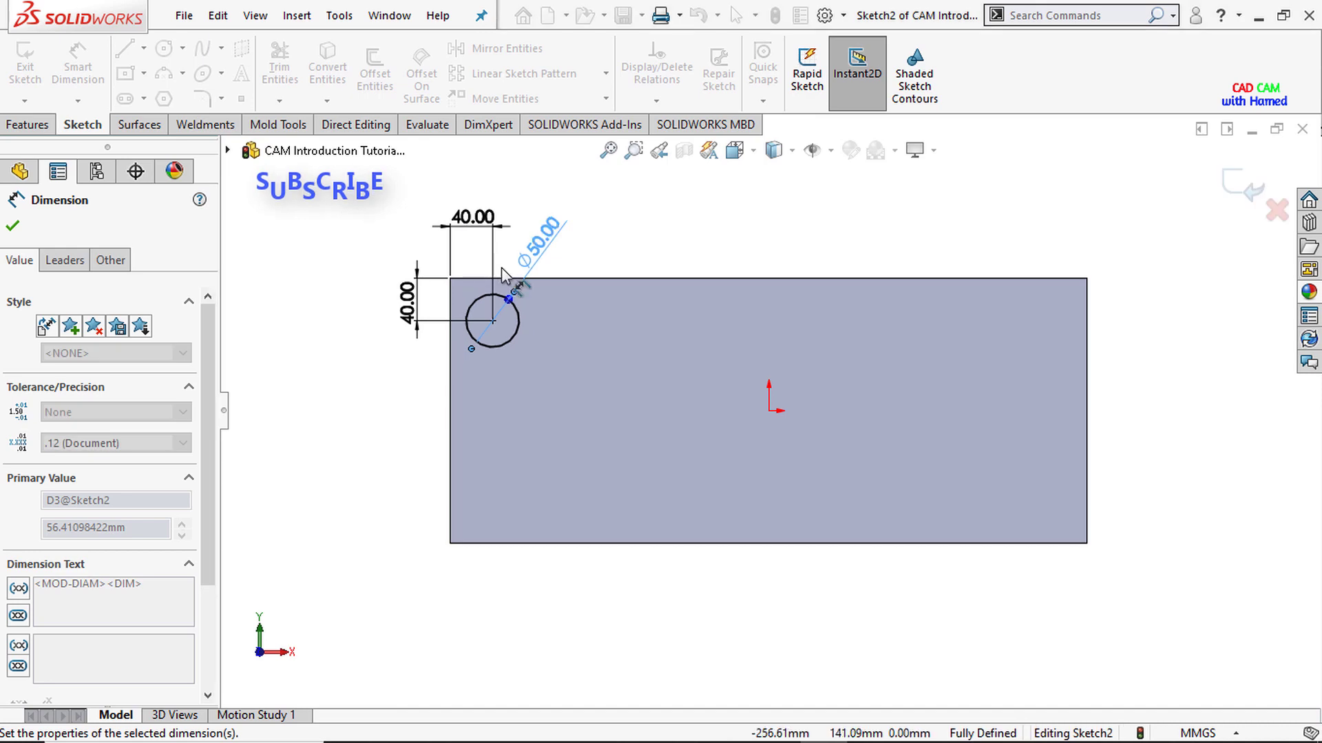
Step: Draw a vertical centerline about 85 mm long up from the origin and a horizontal one about 32 mm long to its right
left_click(144, 48)
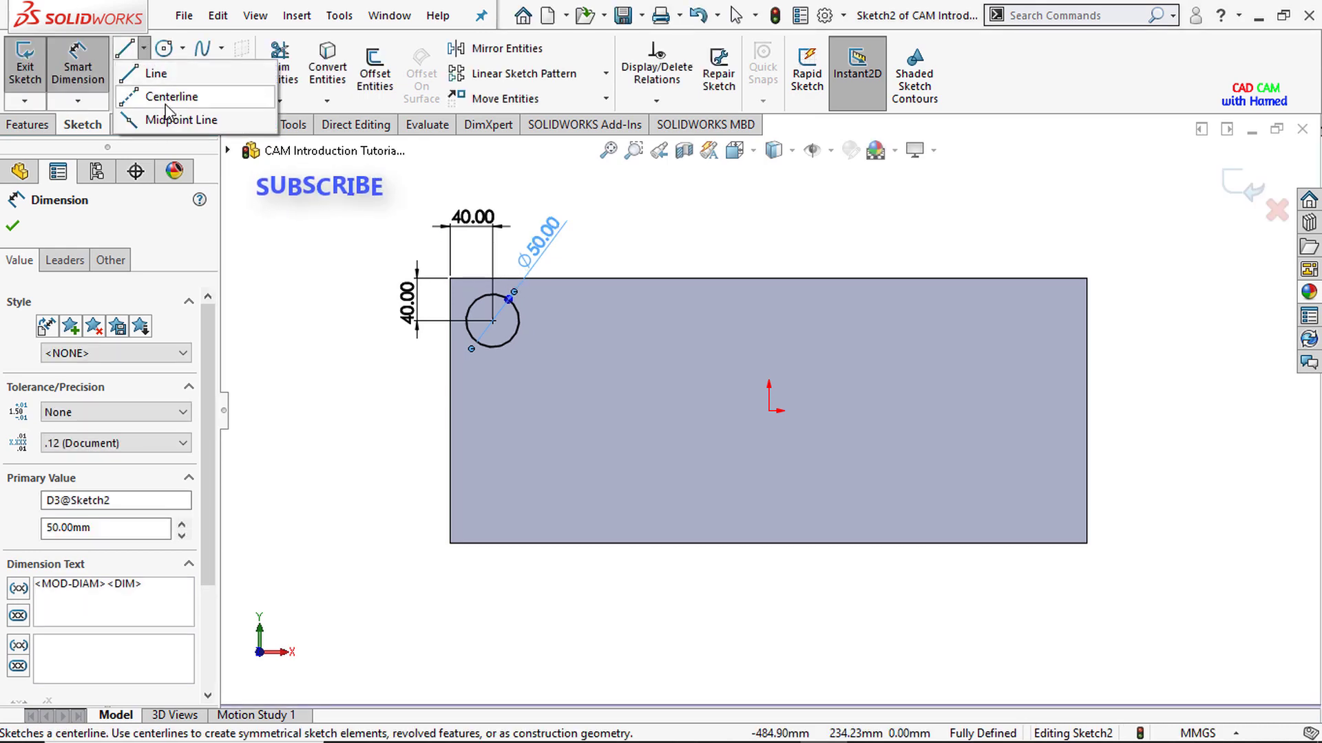
left_click(172, 97)
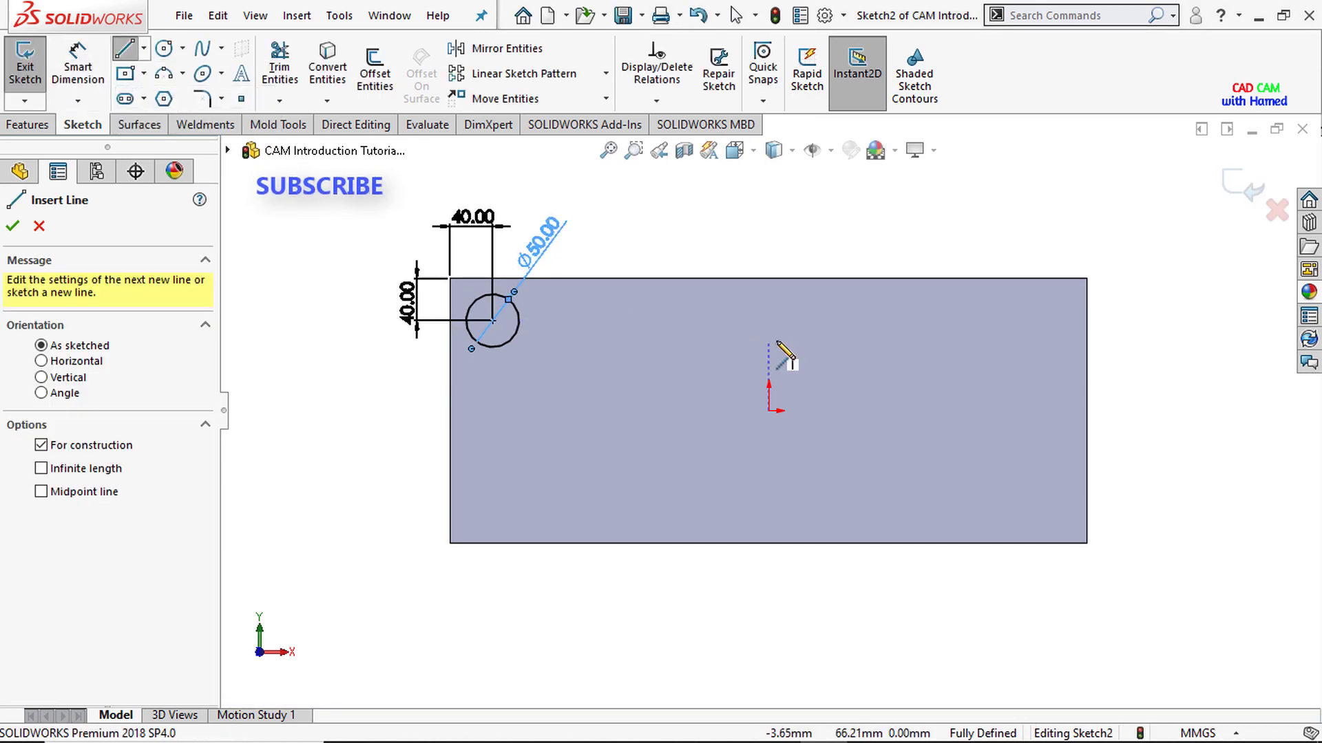
left_click(768, 322)
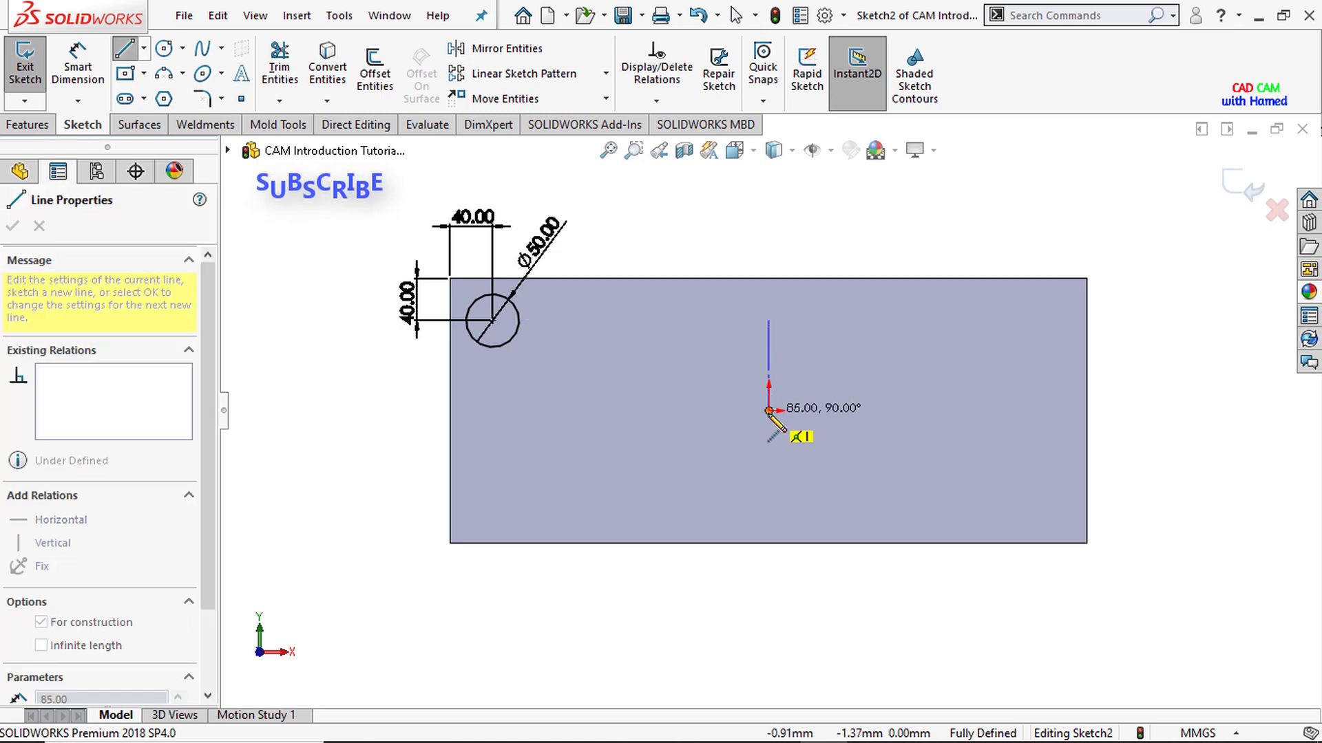
left_click(769, 411)
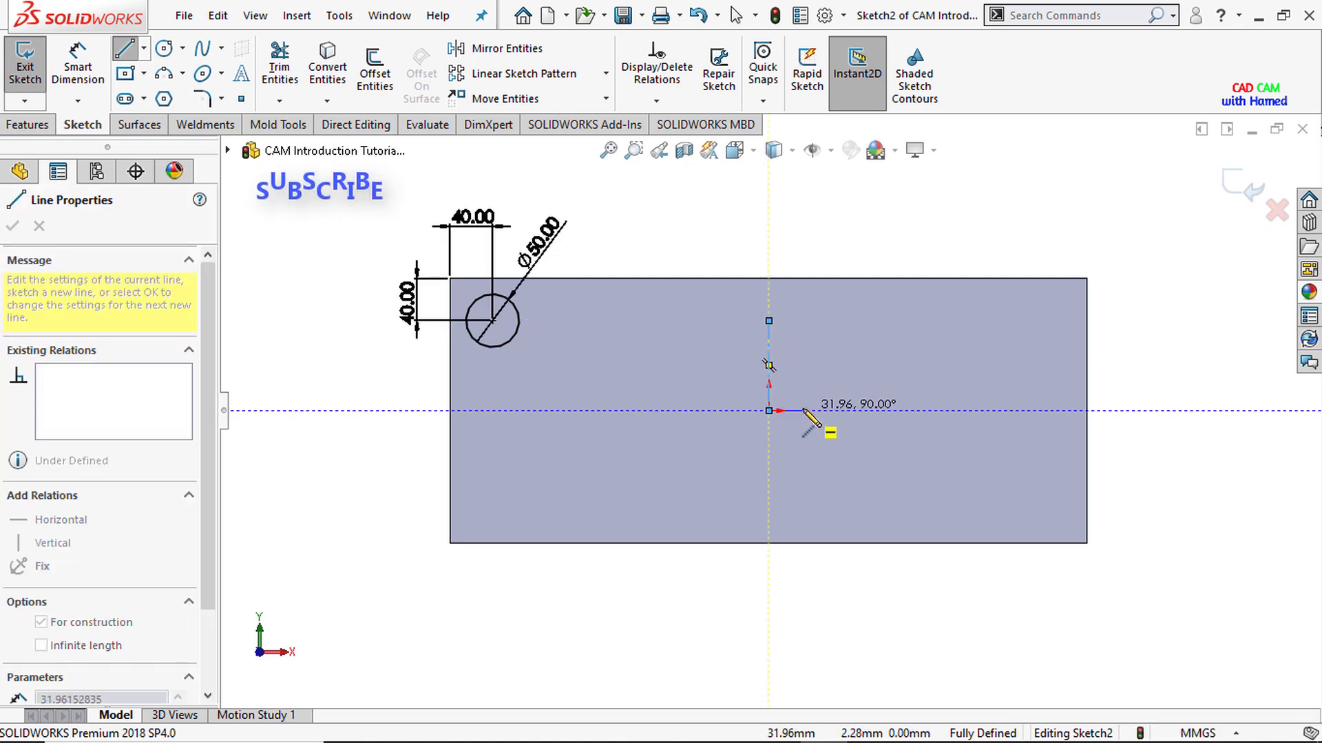
left_click(803, 411)
right_click(826, 270)
left_click(854, 357)
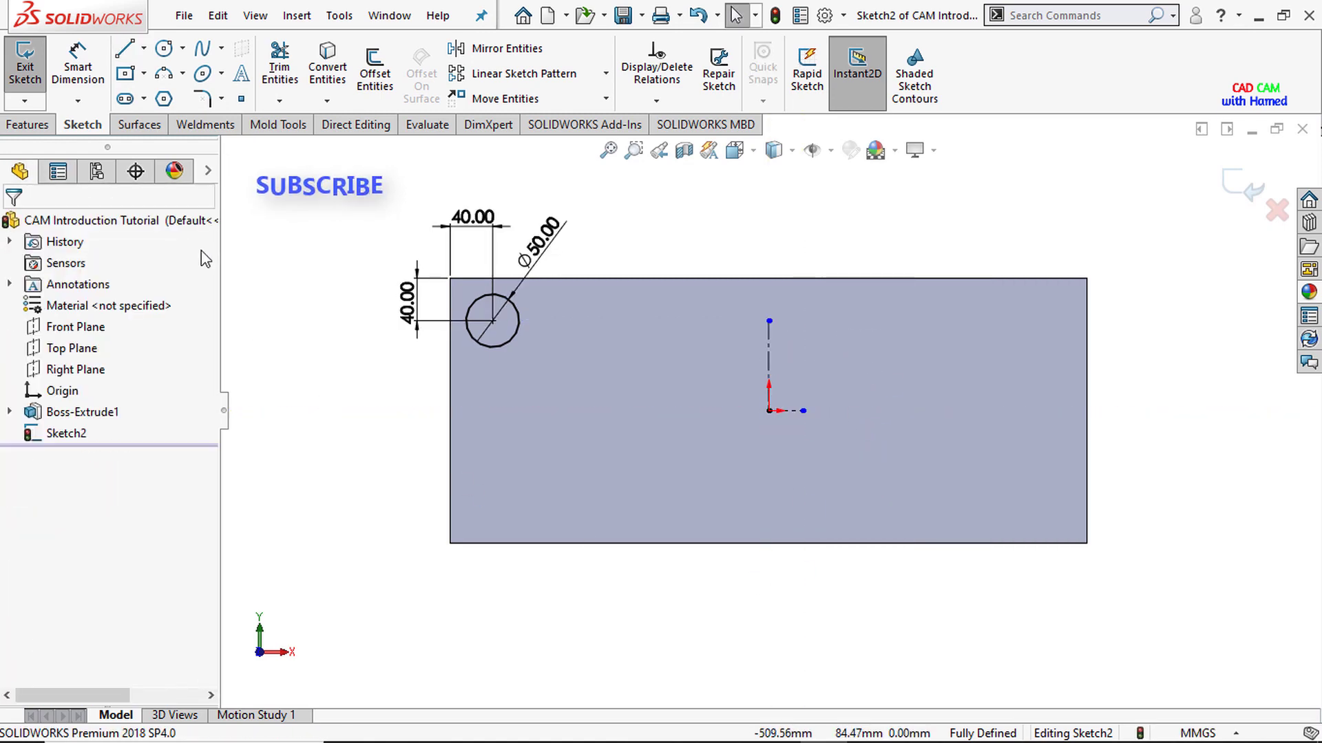
Step: Sketch two concentric center rectangles left of the origin, the inner about 126 mm wide and the outer about 192 x 153 mm
left_click(143, 74)
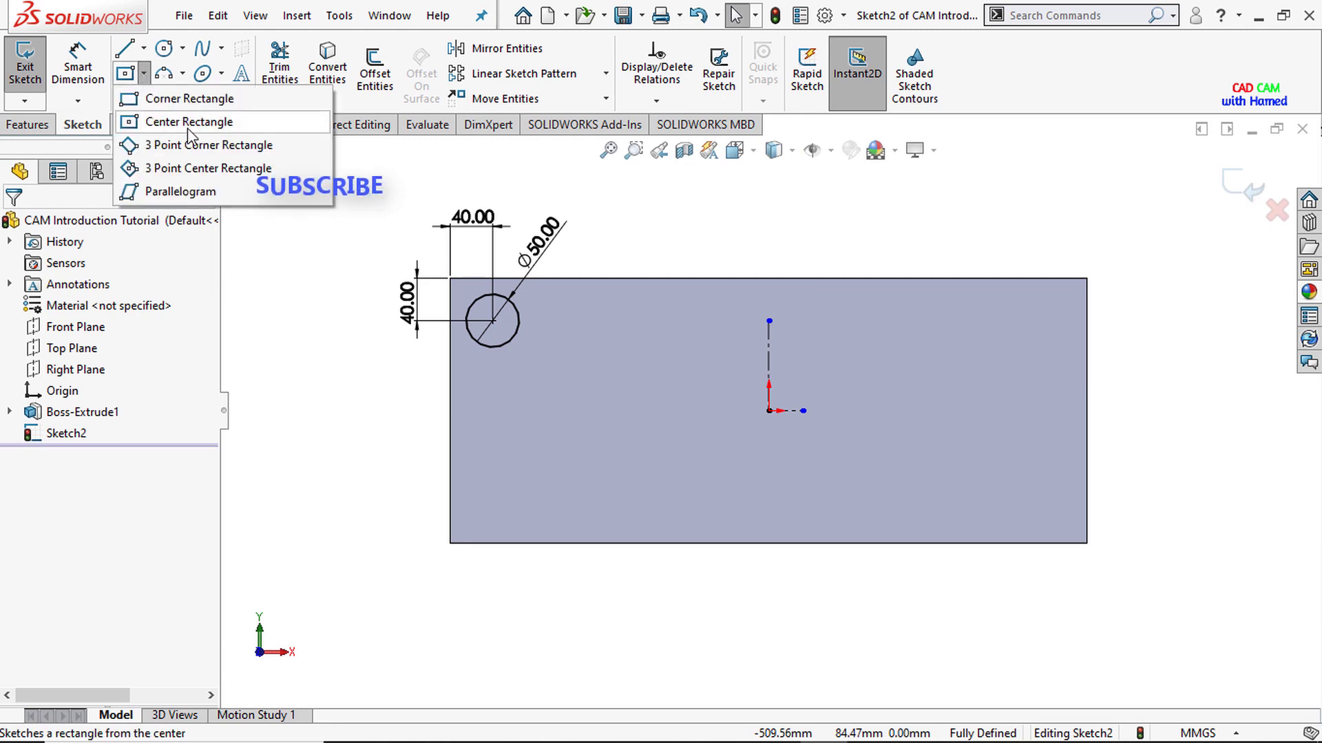
left_click(190, 123)
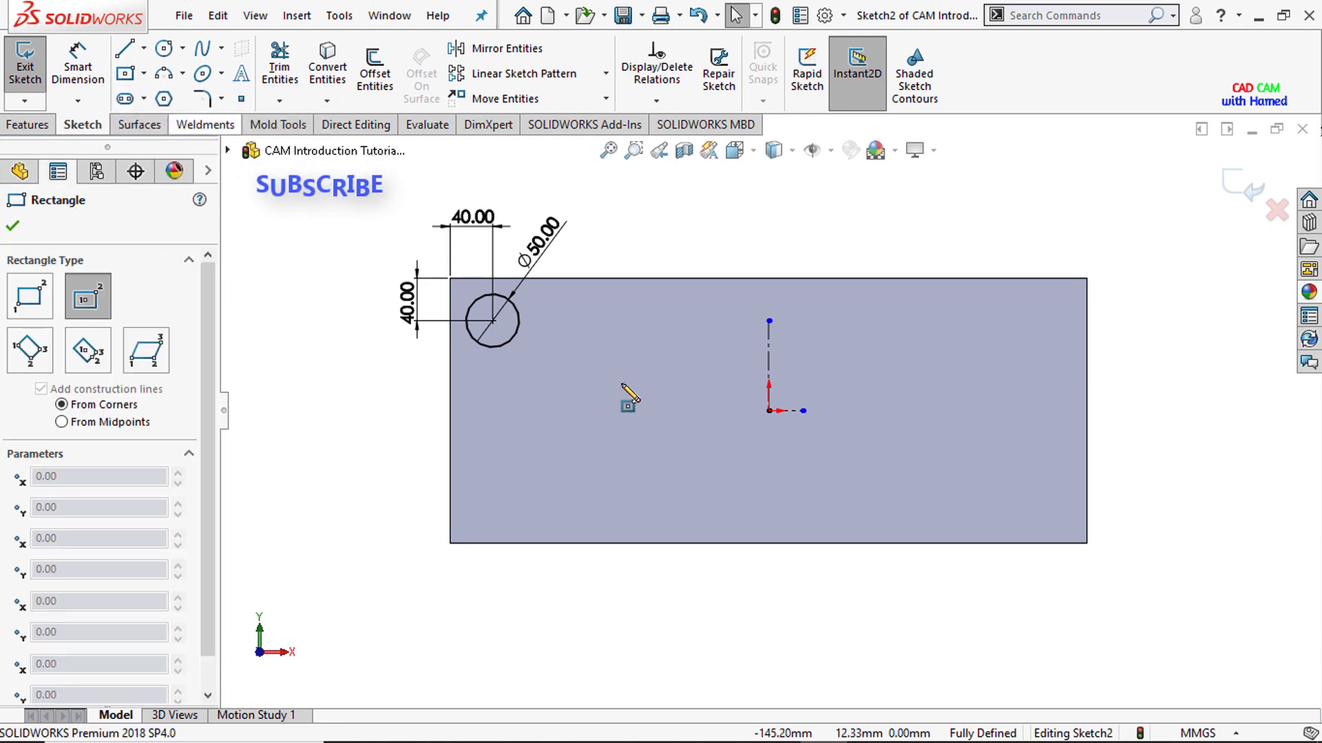
left_click(658, 412)
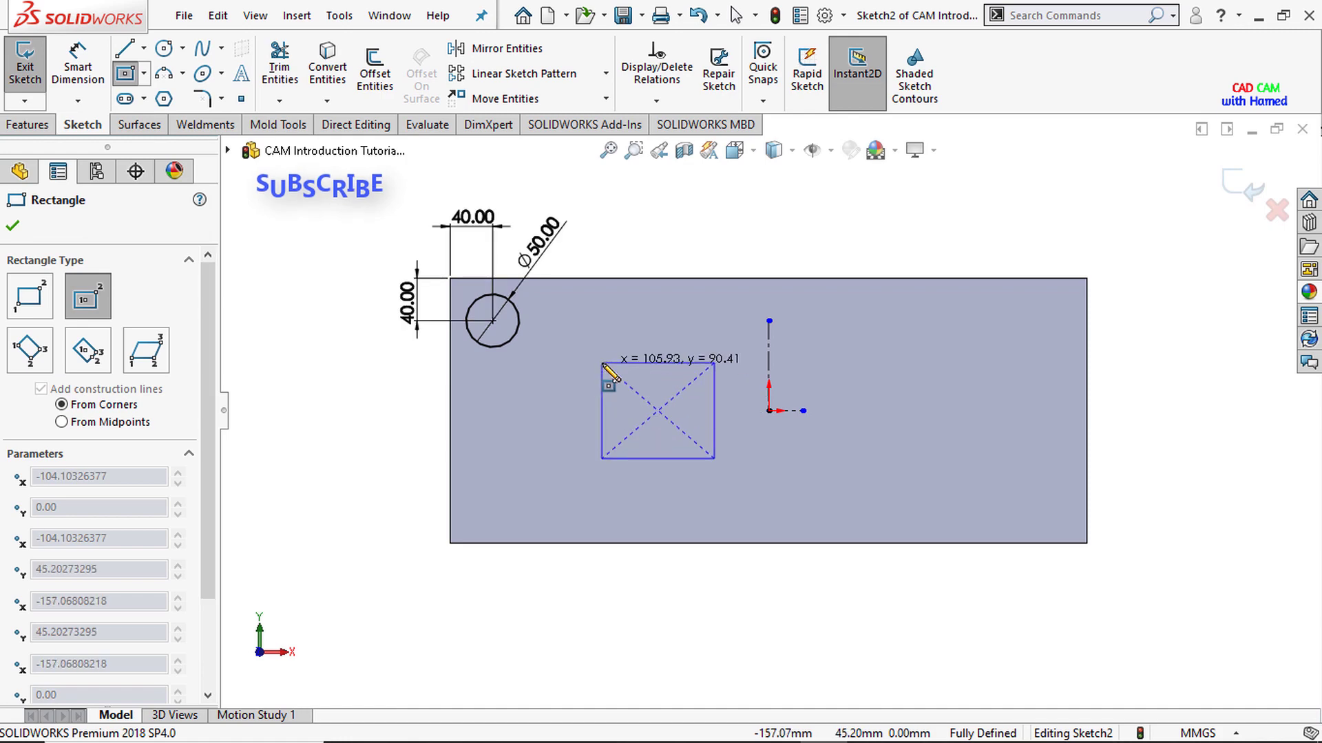
left_click(592, 361)
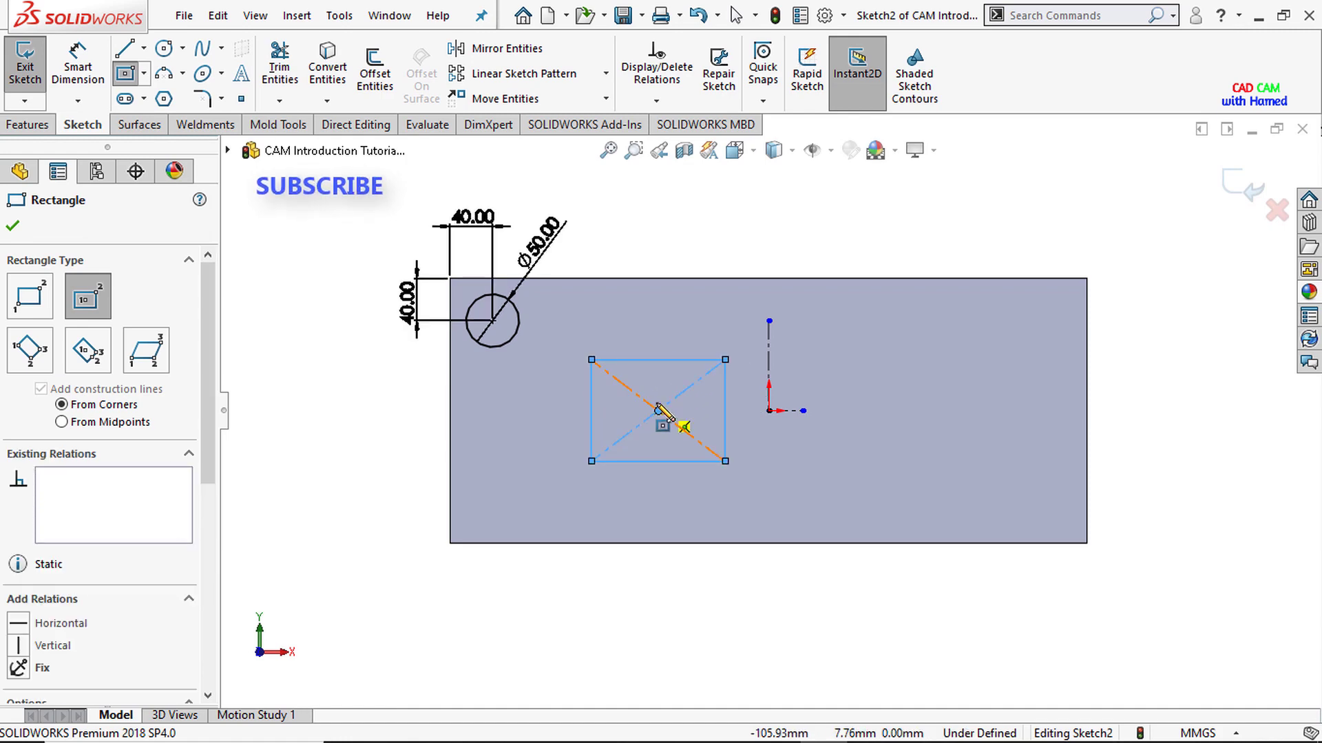
left_click(658, 411)
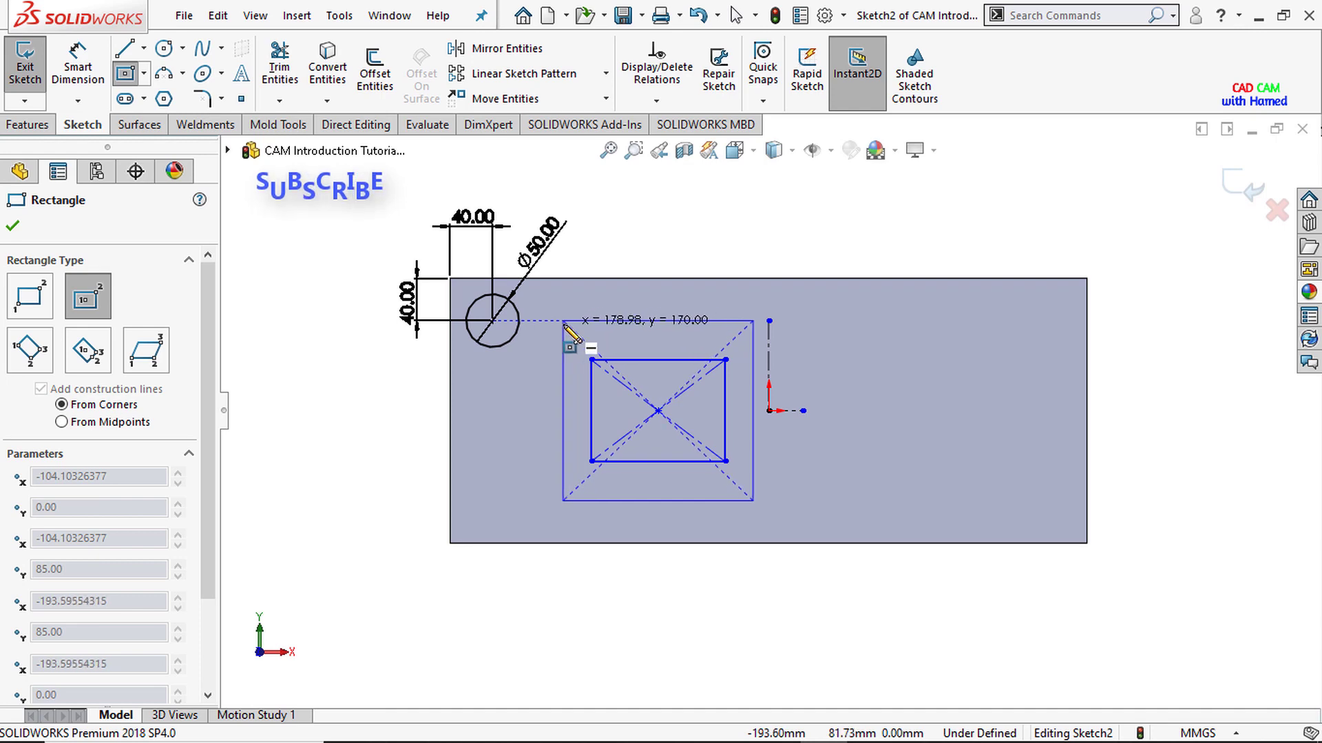
left_click(558, 331)
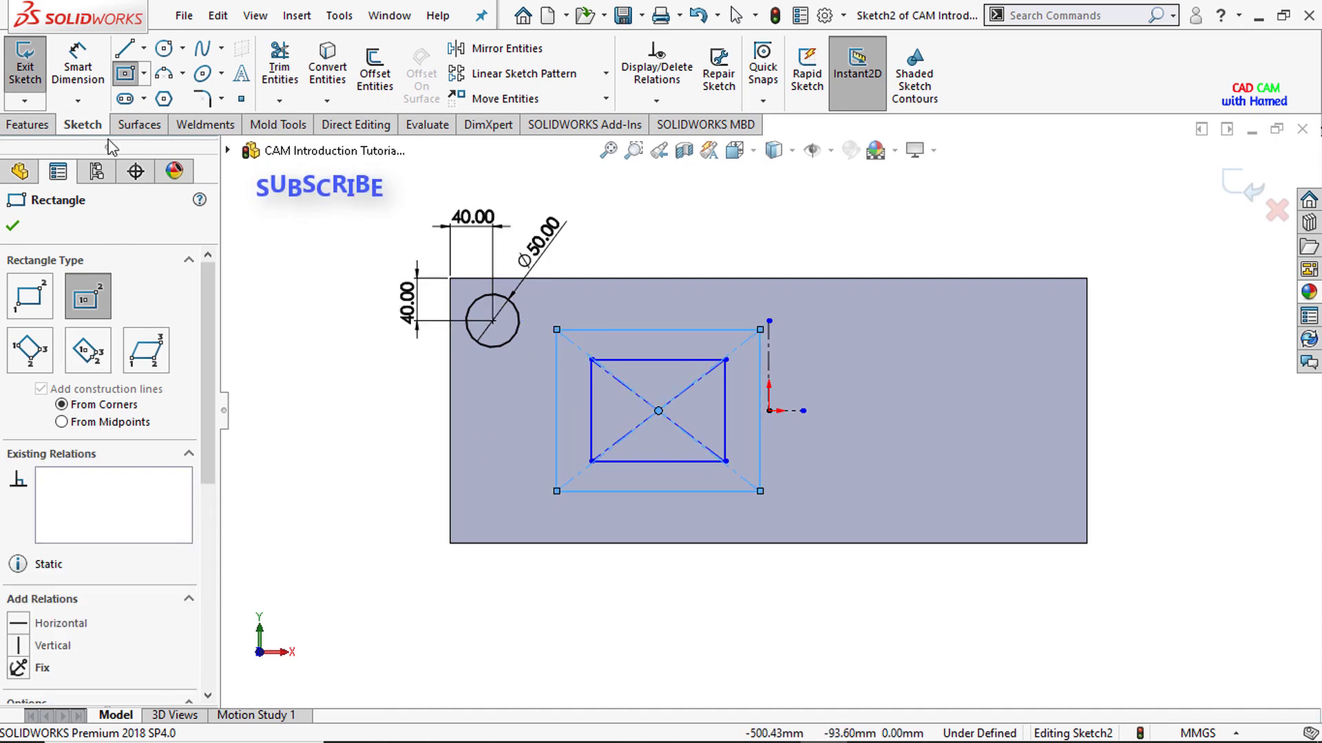
Step: Dimension the outer rectangle's top edge and set its width to 190 mm
key("d")
left_click(626, 328)
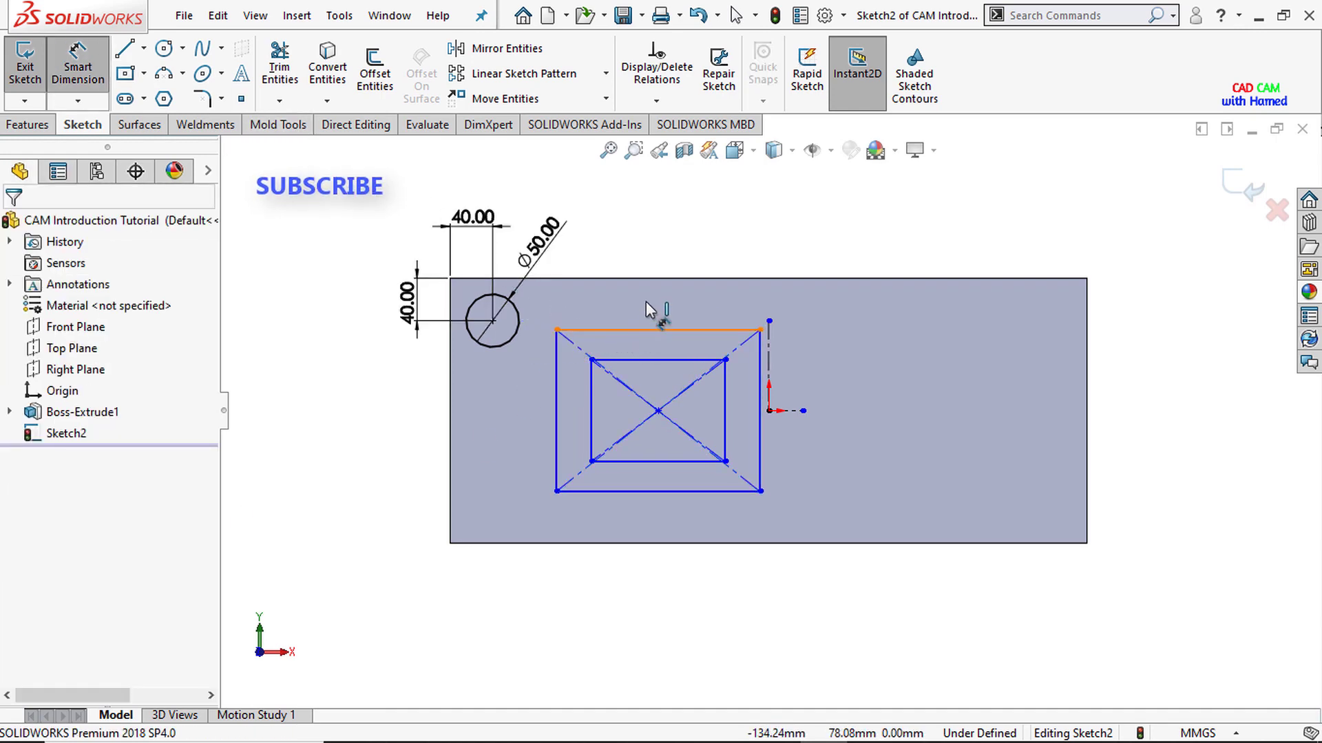
left_click(641, 306)
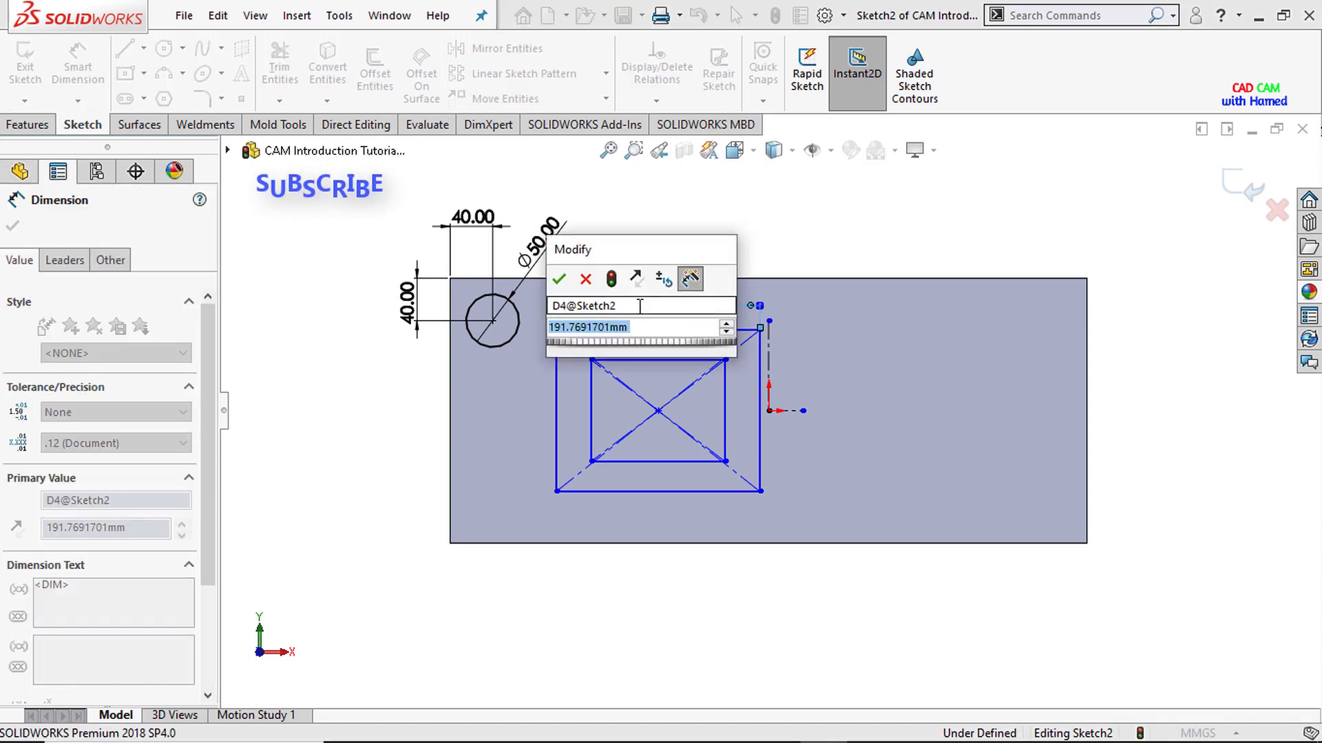
type("190")
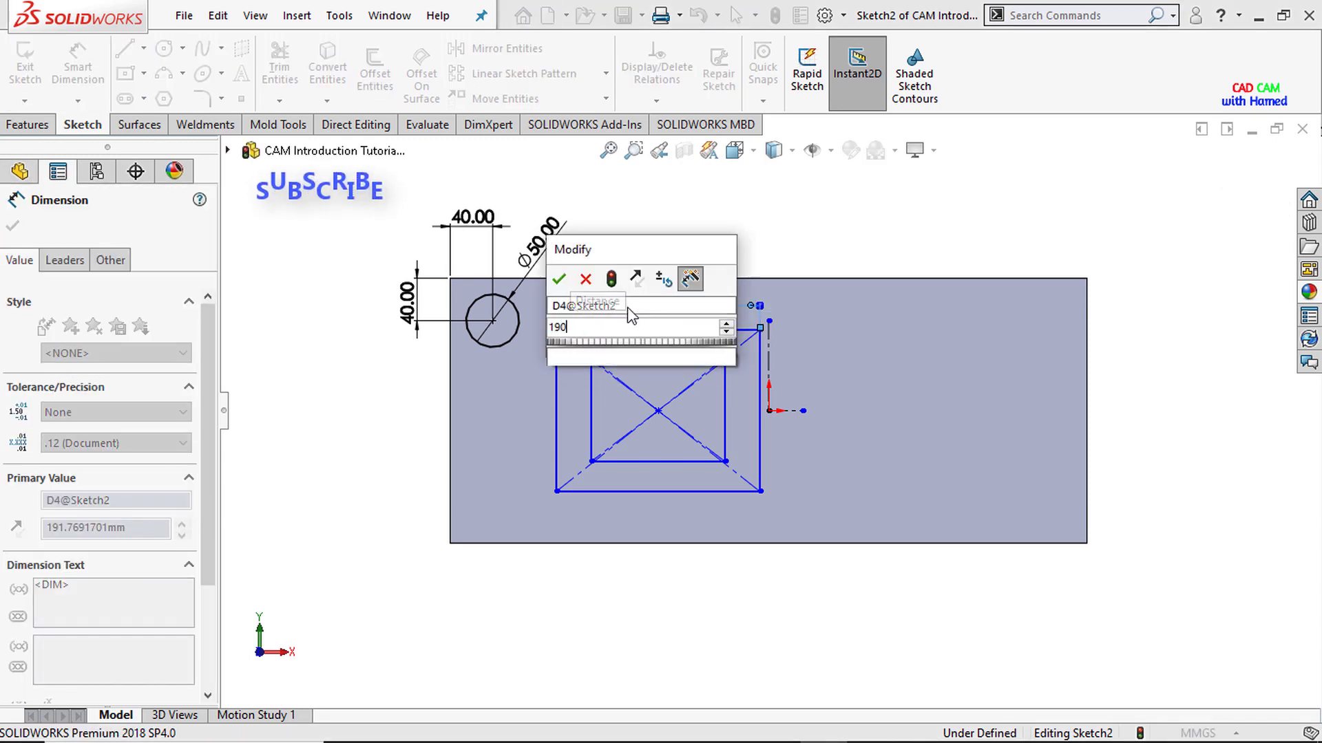
left_click(559, 279)
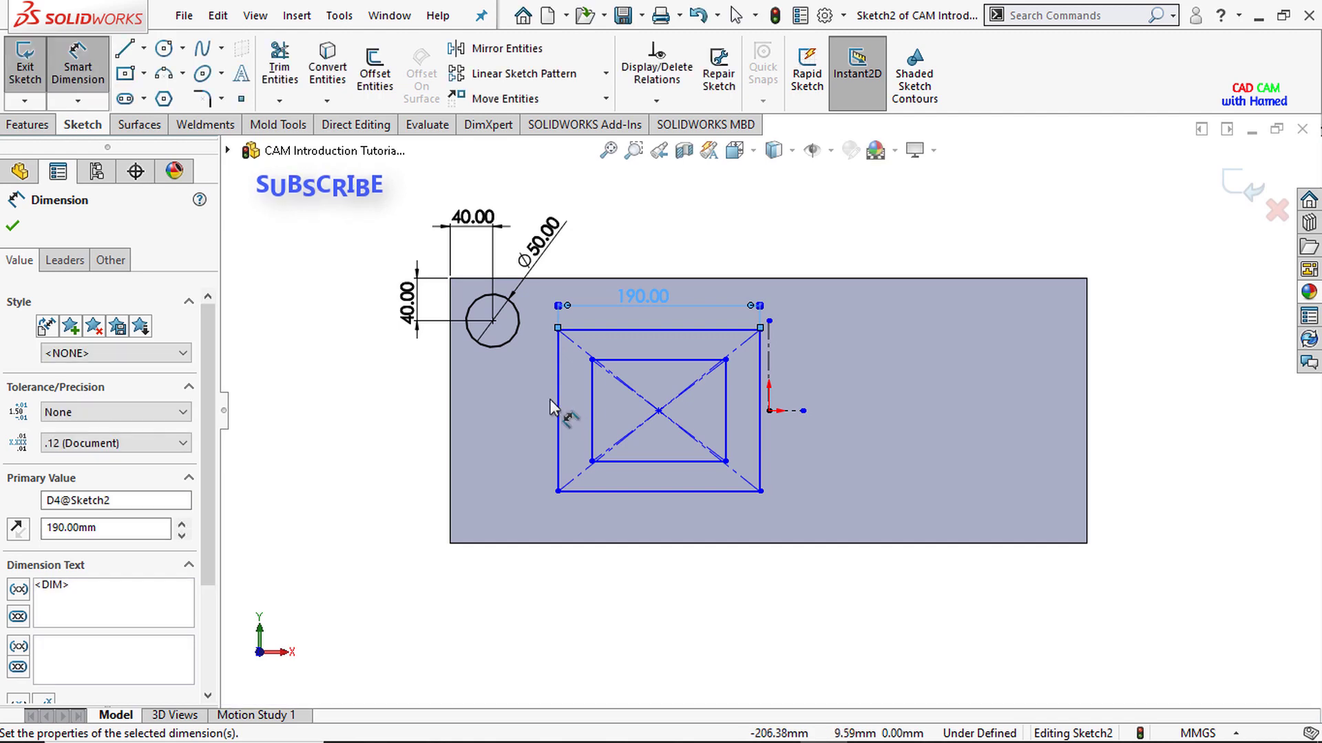
Step: Dimension the outer rectangle's left edge and set its height to 190 mm
left_click(558, 383)
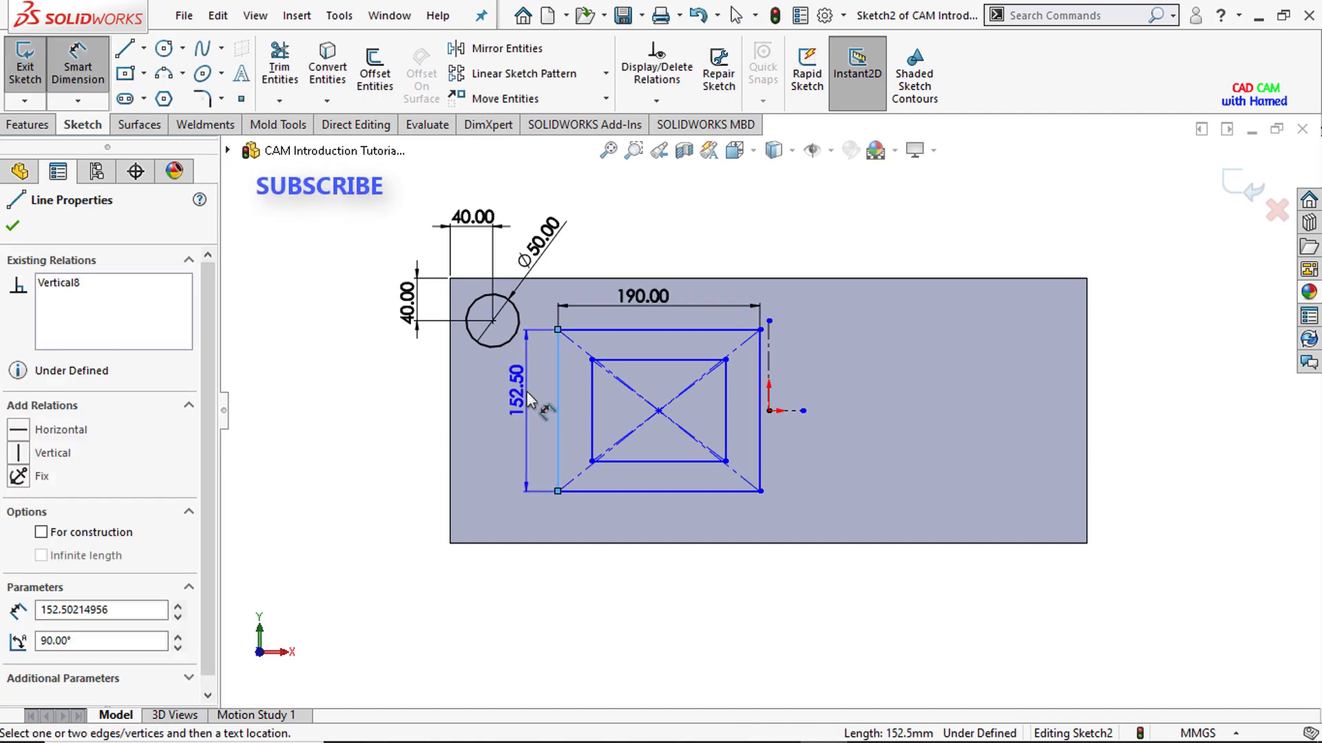
left_click(527, 391)
key("BackSpace")
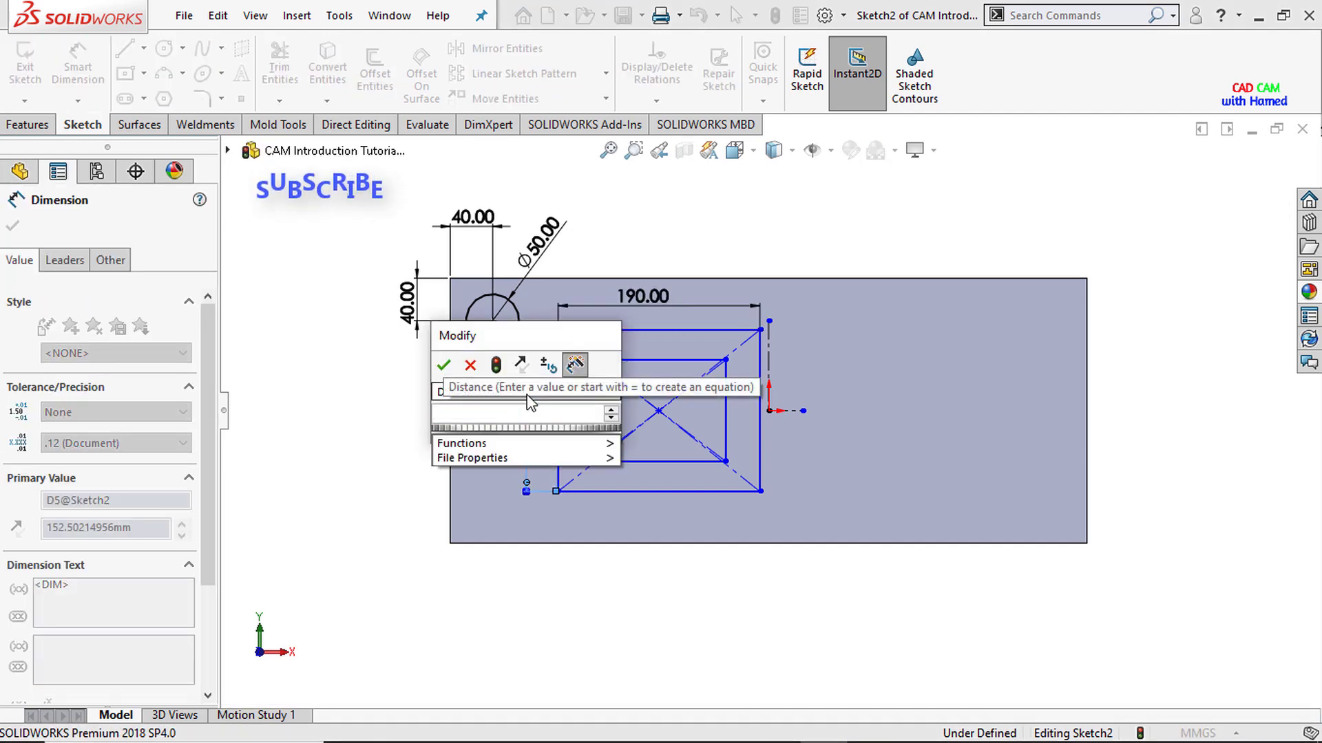
type("150")
left_click(470, 365)
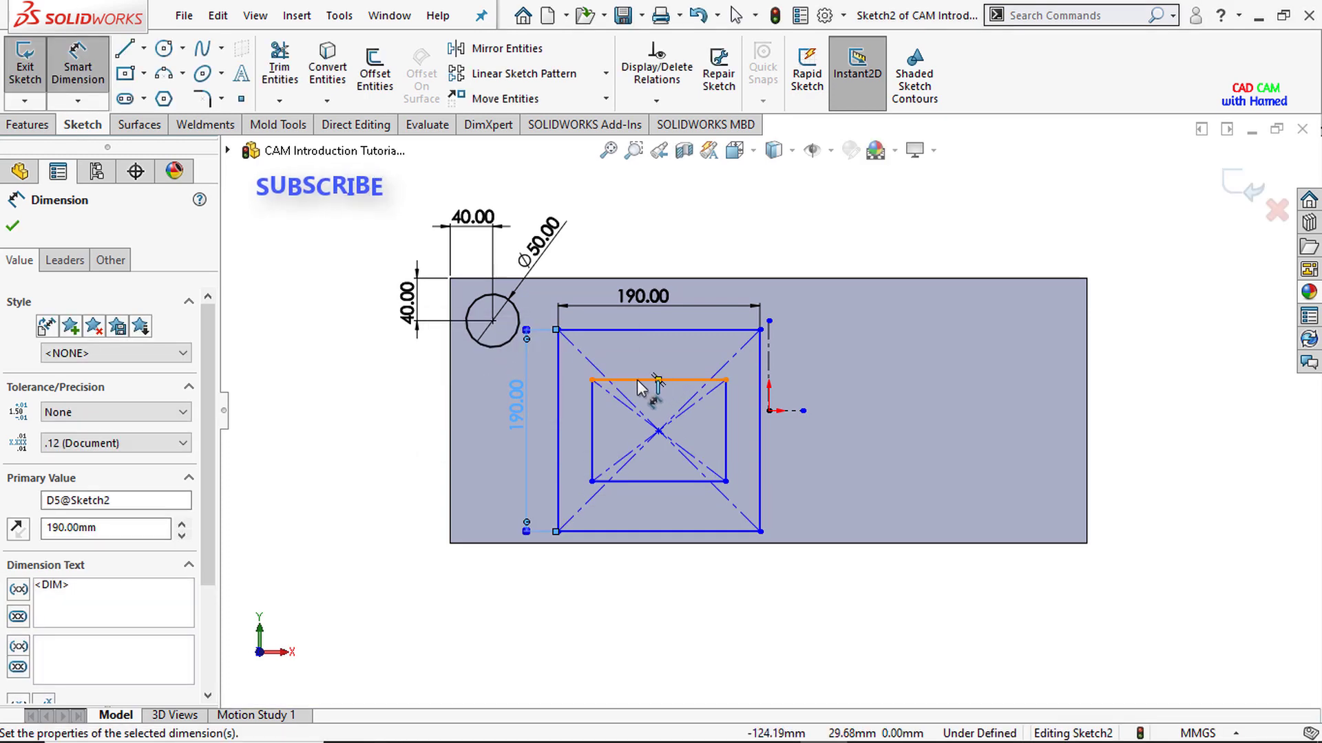
Step: Dimension the inner rectangle's top edge and set its width to 100 mm
left_click(638, 380)
left_click(638, 361)
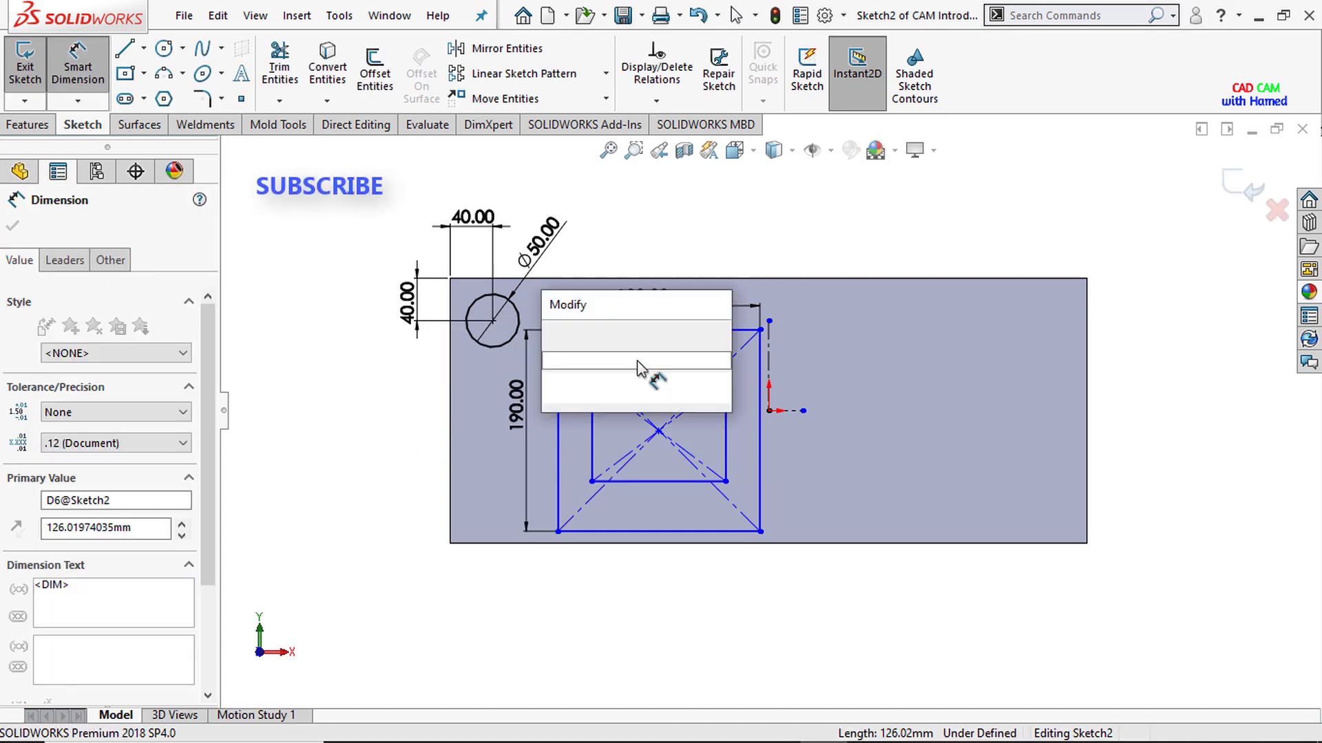
type("100")
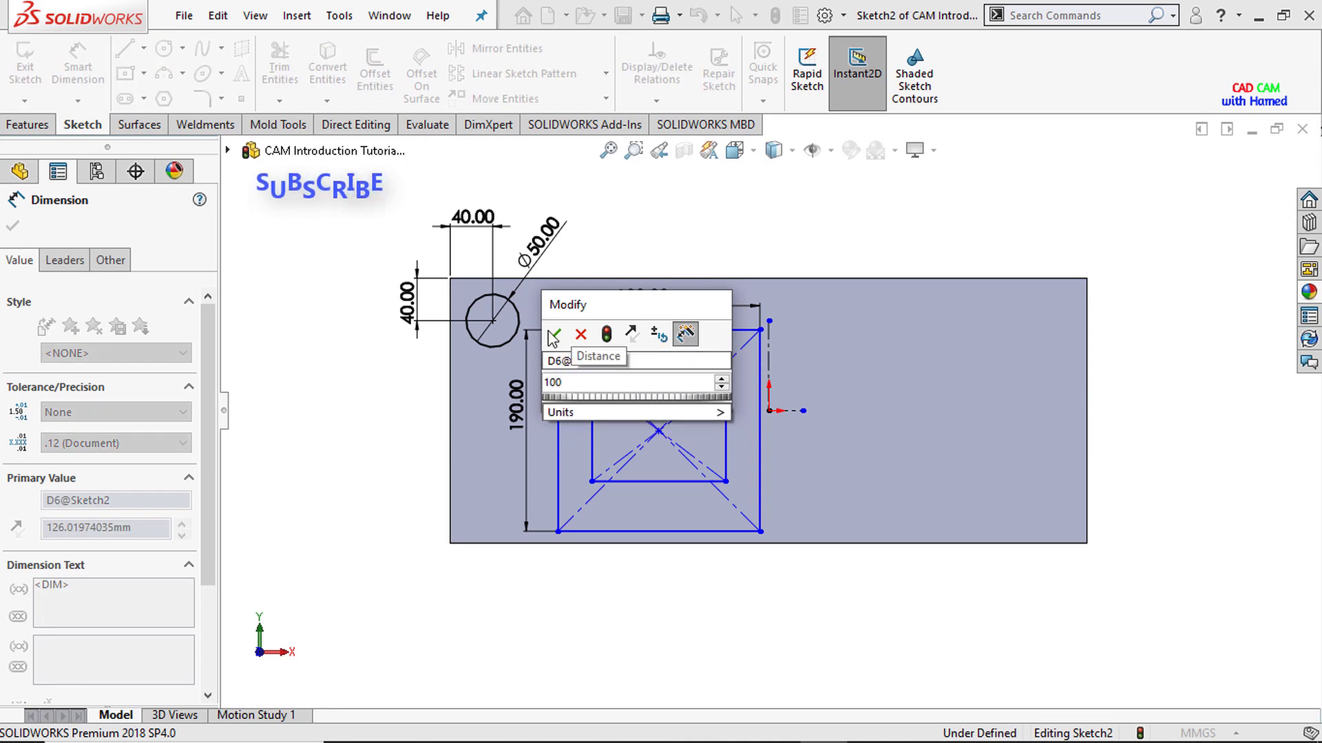
left_click(553, 336)
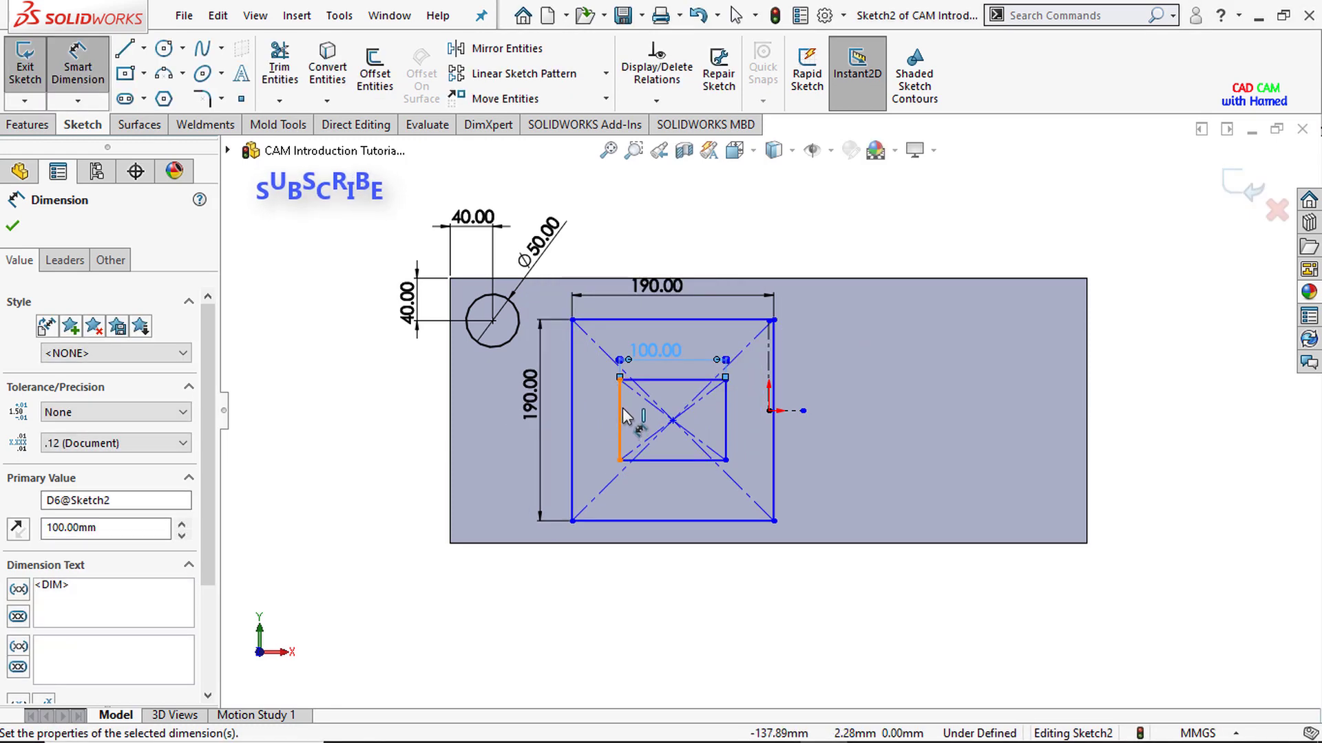
Step: Dimension the inner rectangle's left edge and set its height to 100 mm
left_click(621, 416)
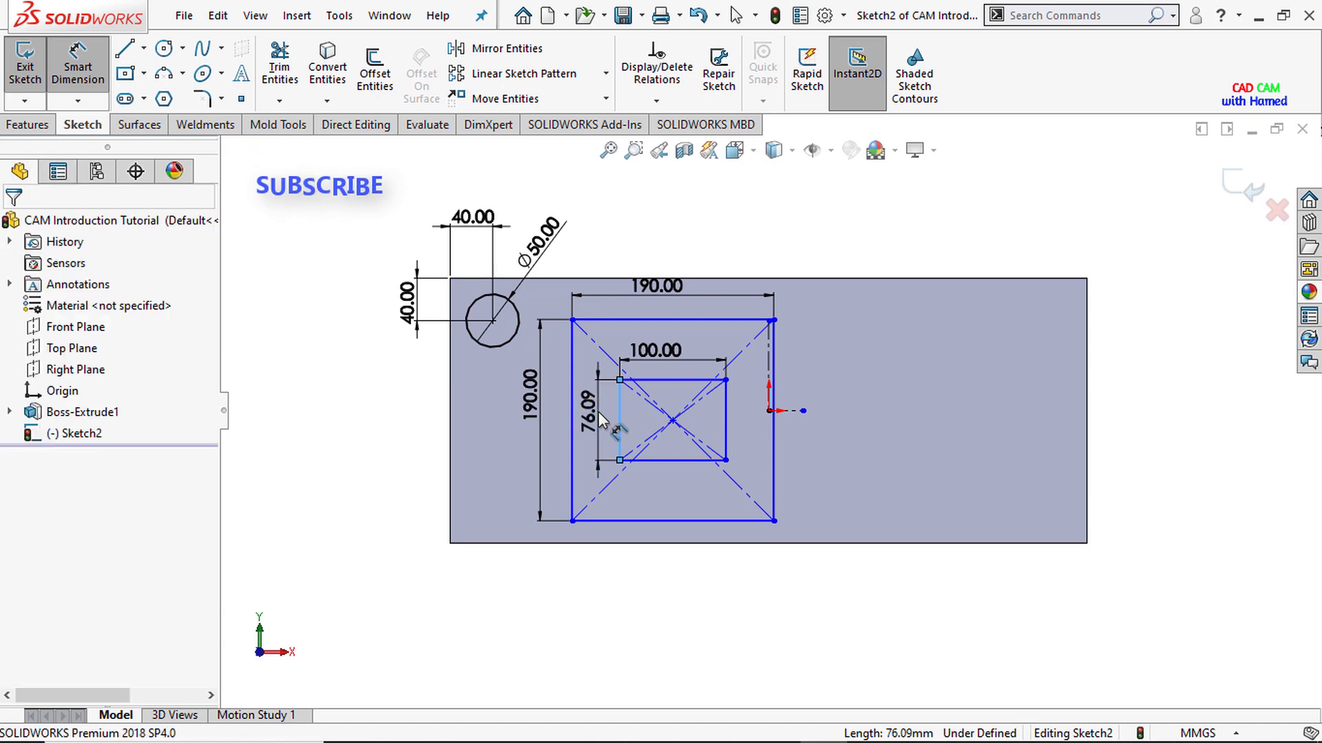
left_click(600, 419)
type("1")
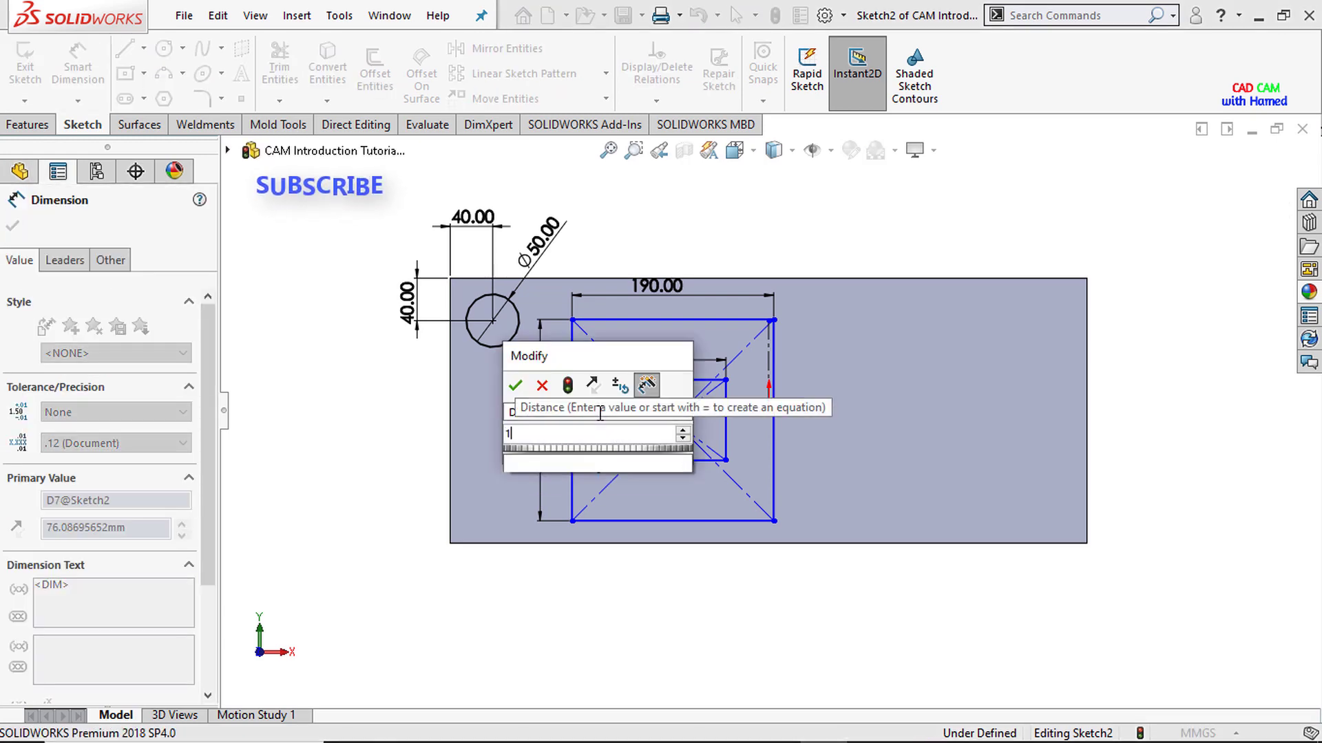
type("00")
left_click(516, 386)
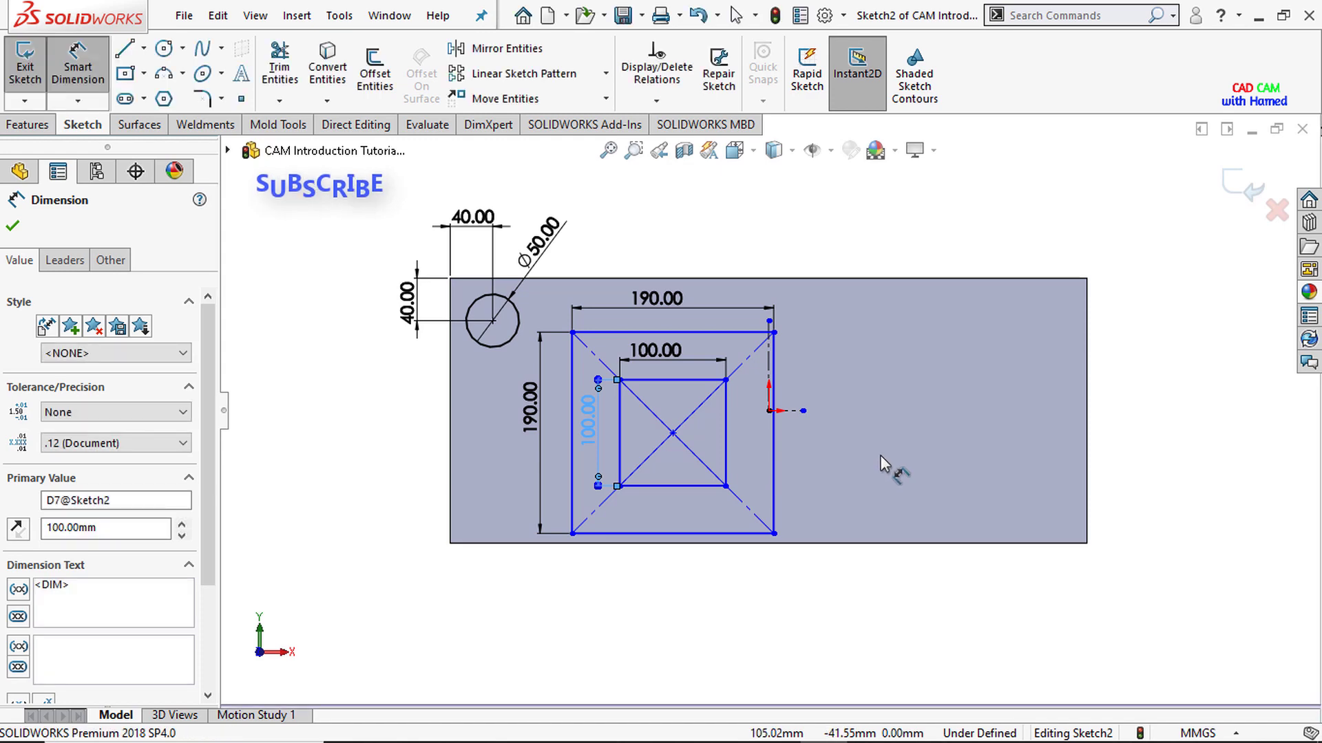
key("Escape")
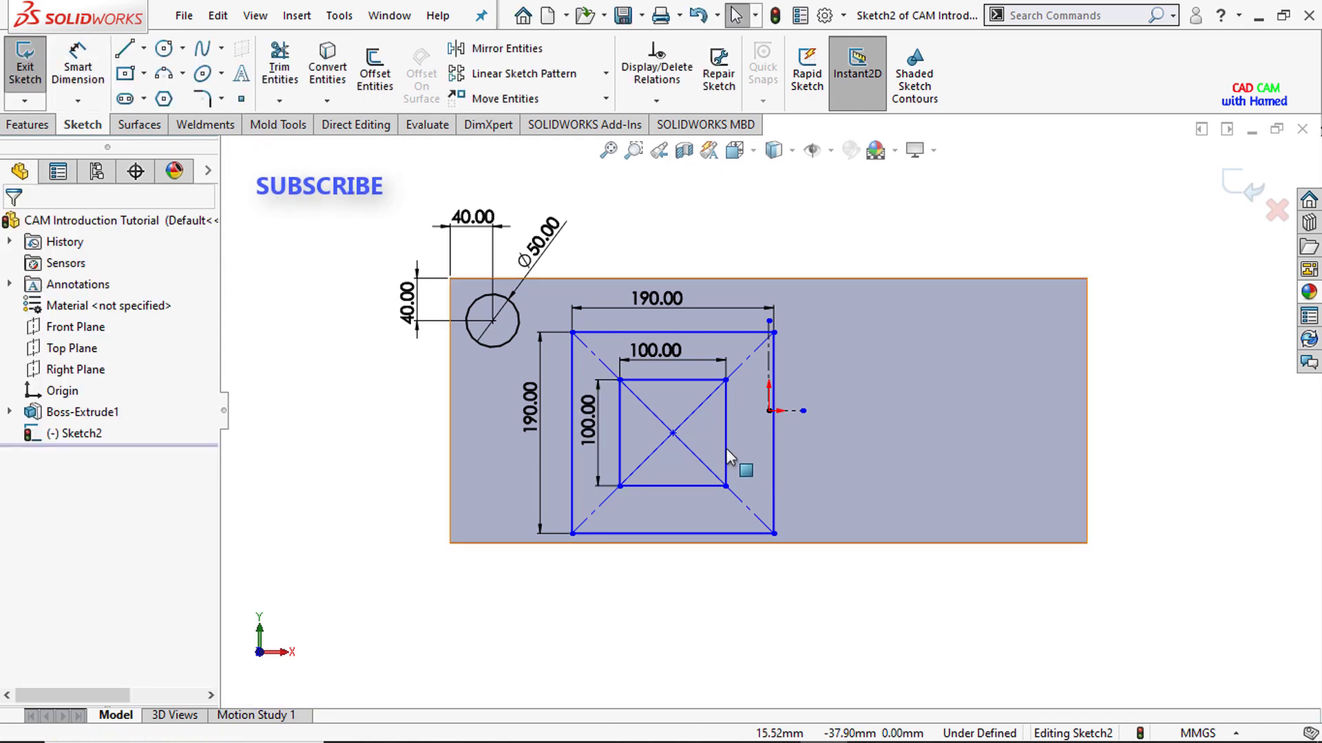
Step: Add a horizontal relation between the rectangles' shared center point and the origin
left_click(674, 434)
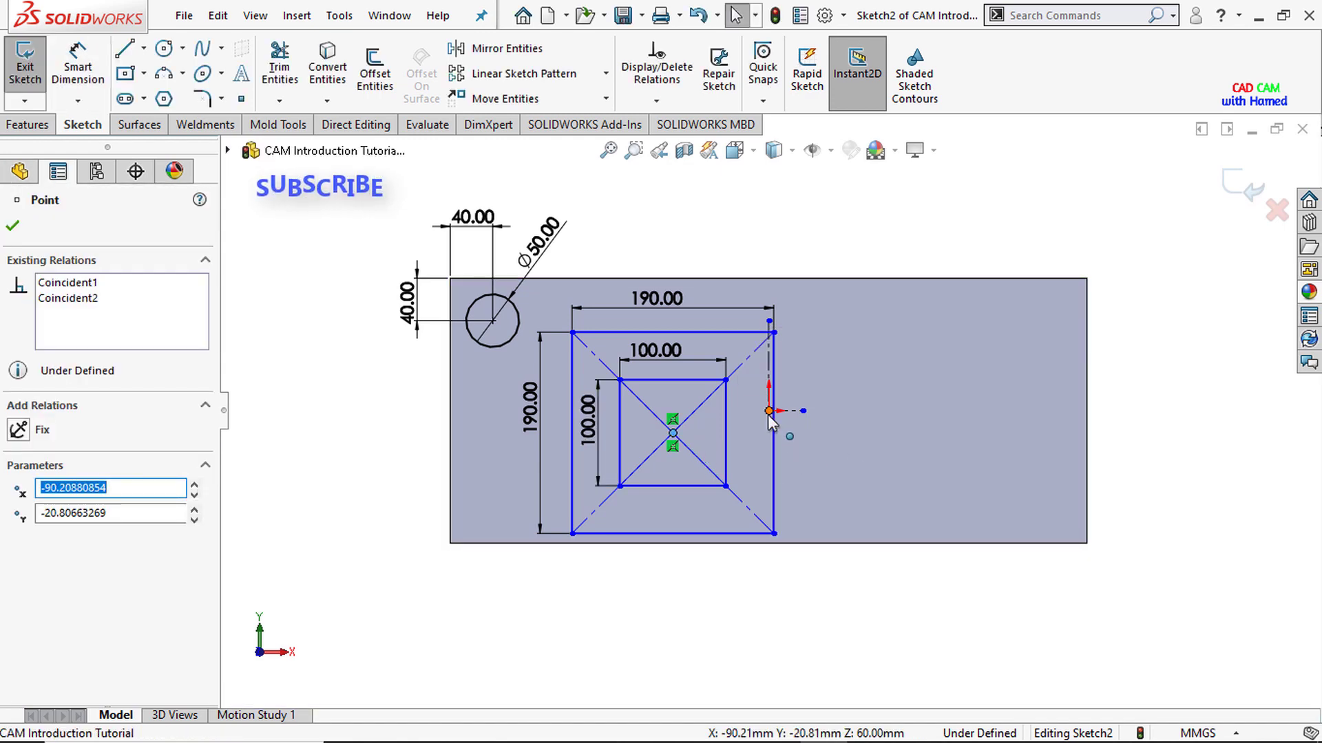
left_click(770, 410, "ctrl")
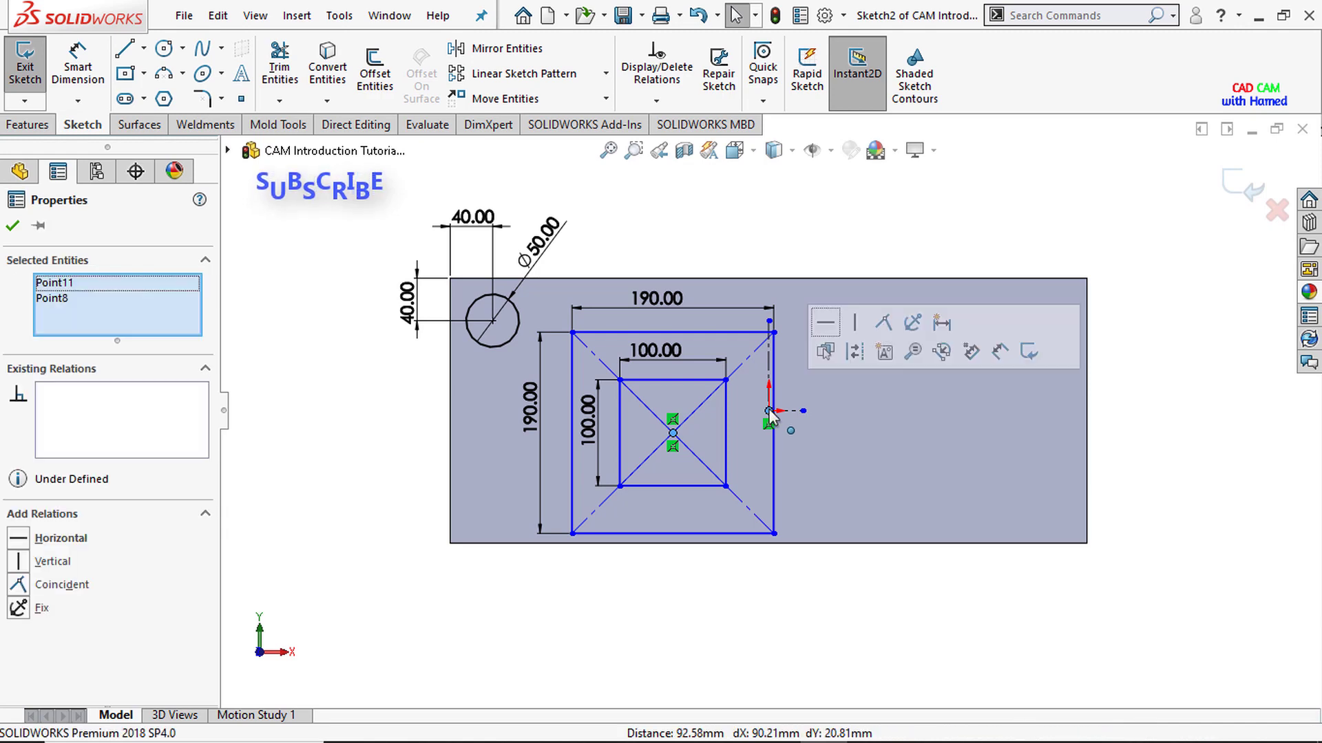
left_click(826, 323)
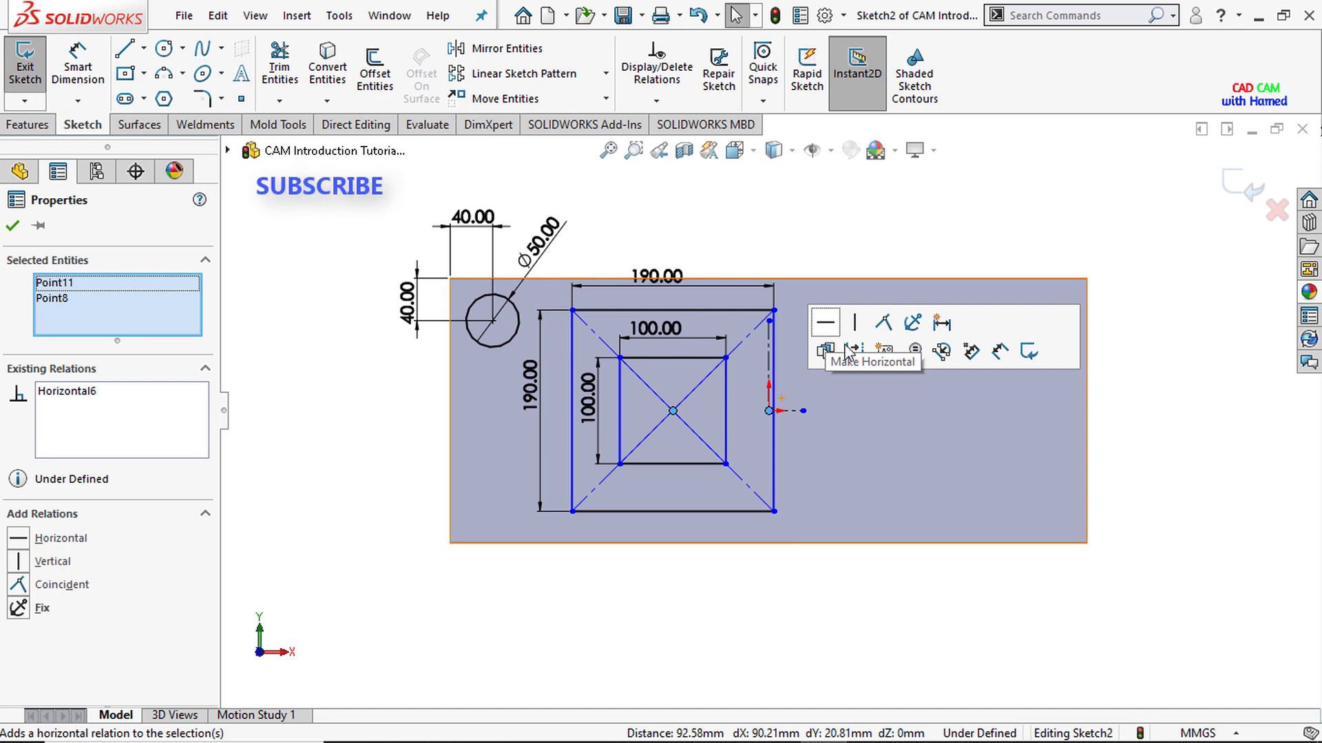
Step: Dimension the horizontal distance from the rectangles' shared center to the origin as 120 mm
left_click(78, 67)
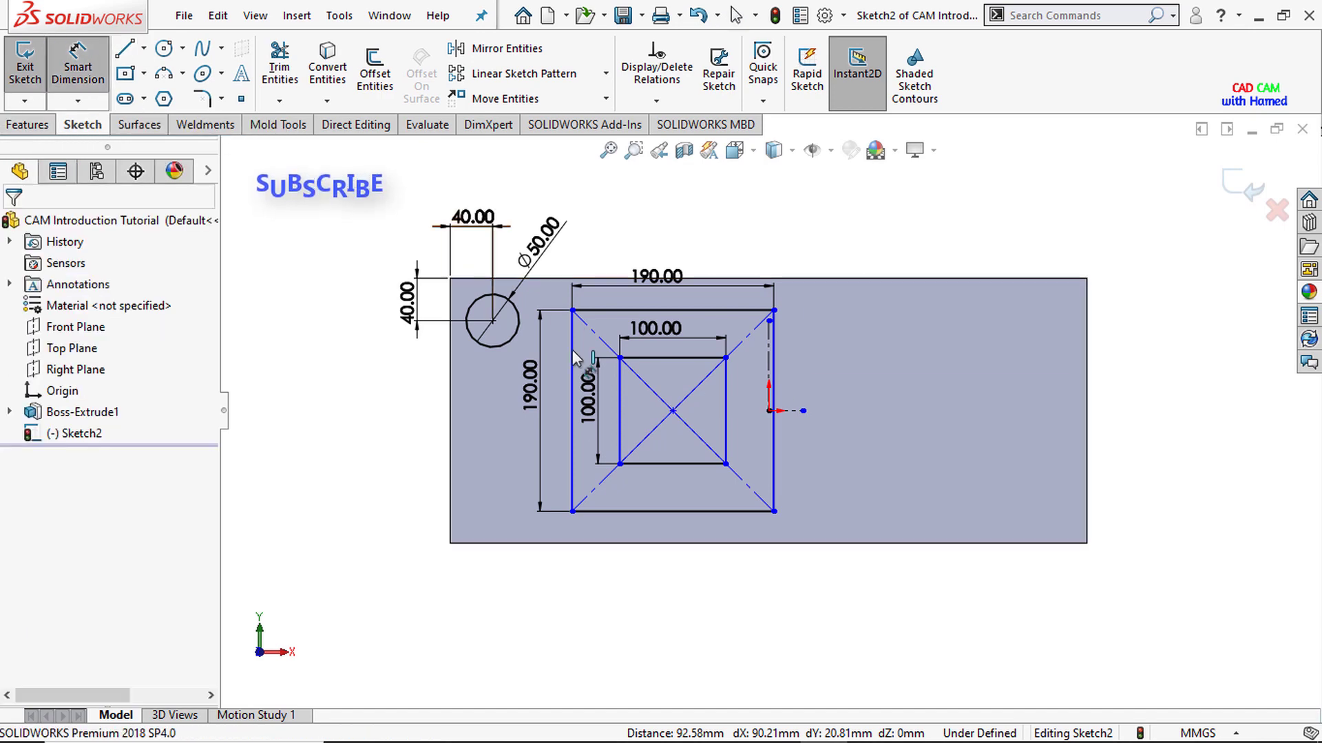
left_click(672, 411)
left_click(769, 411)
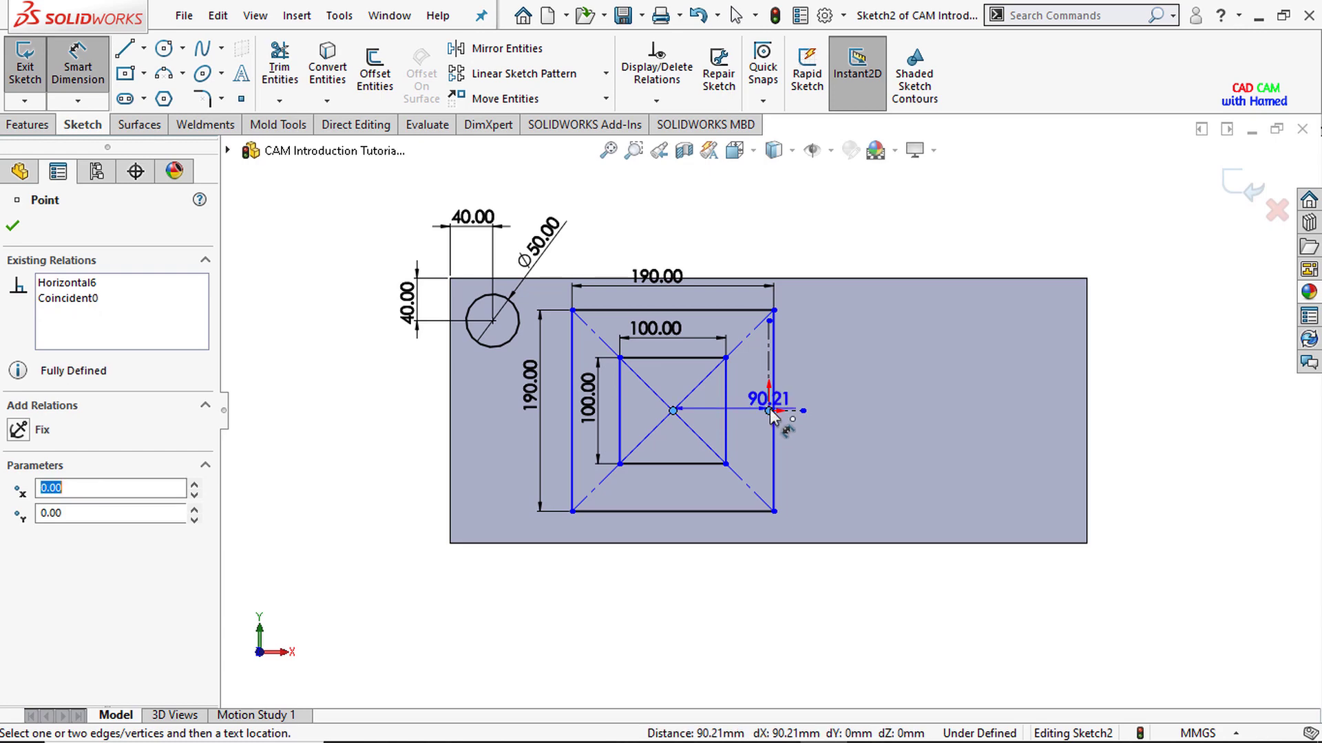
left_click(711, 247)
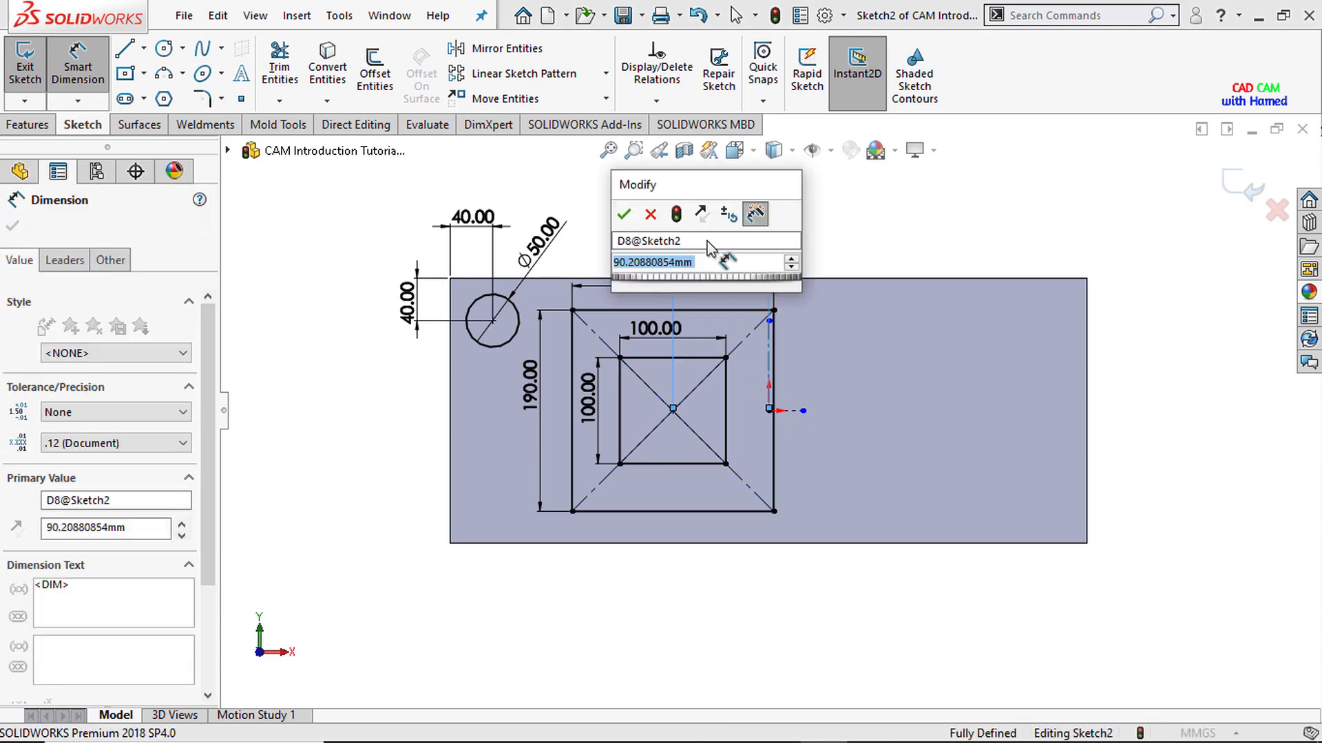
type("=")
type("120")
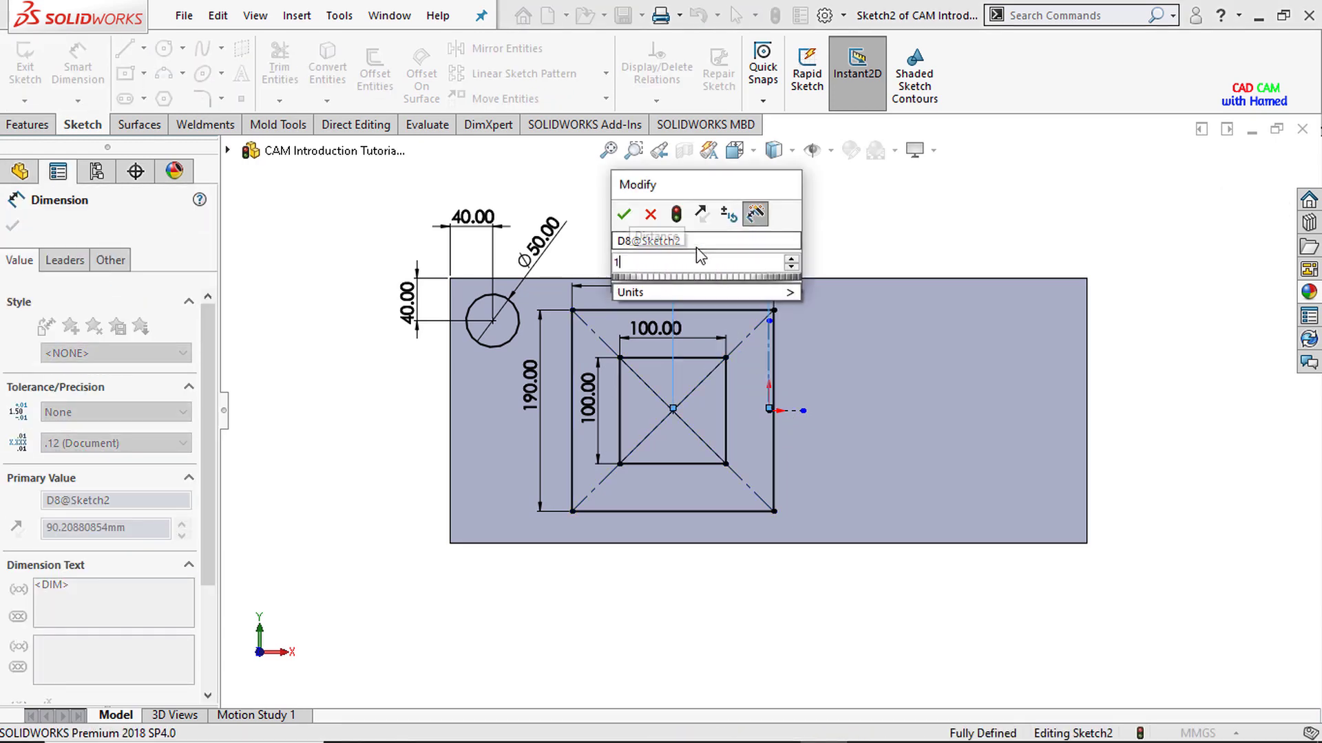
left_click(625, 217)
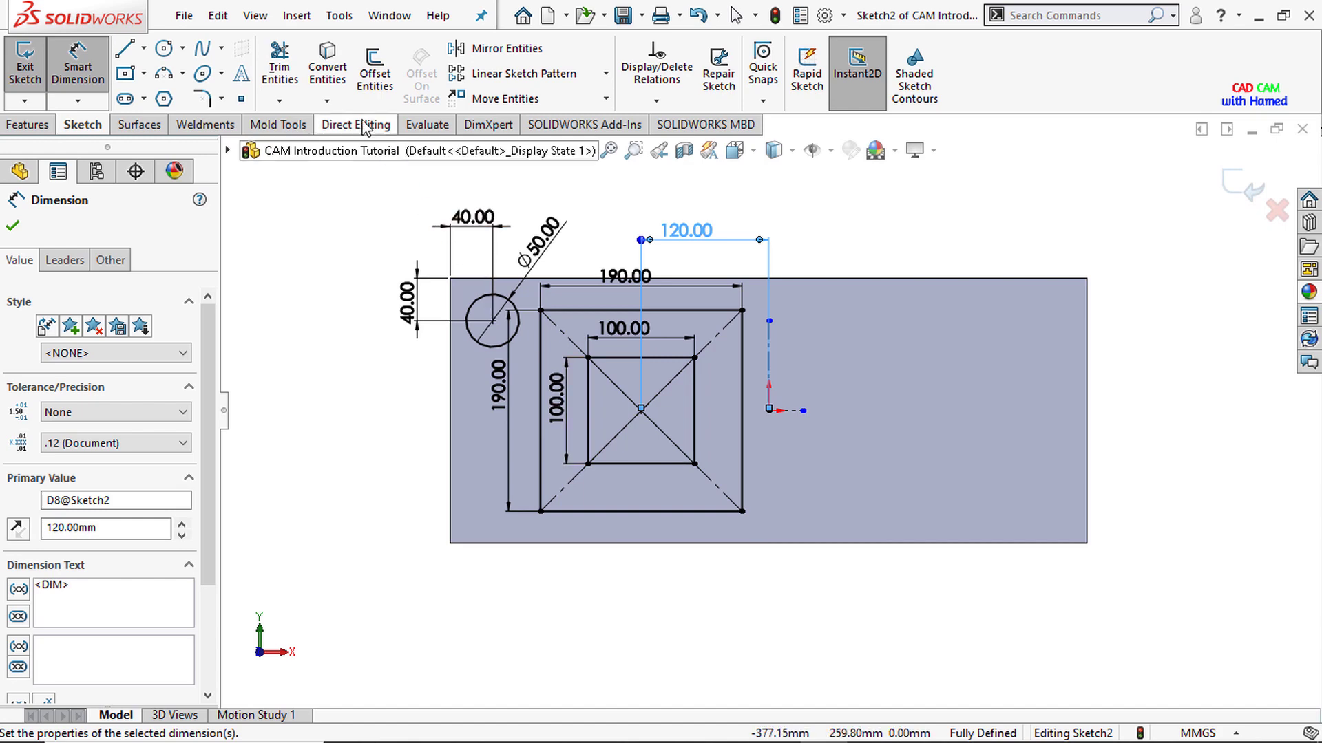
Step: Fillet all four corners of both concentric squares with a 20 mm radius, excluding the corner at the origin
left_click(210, 101)
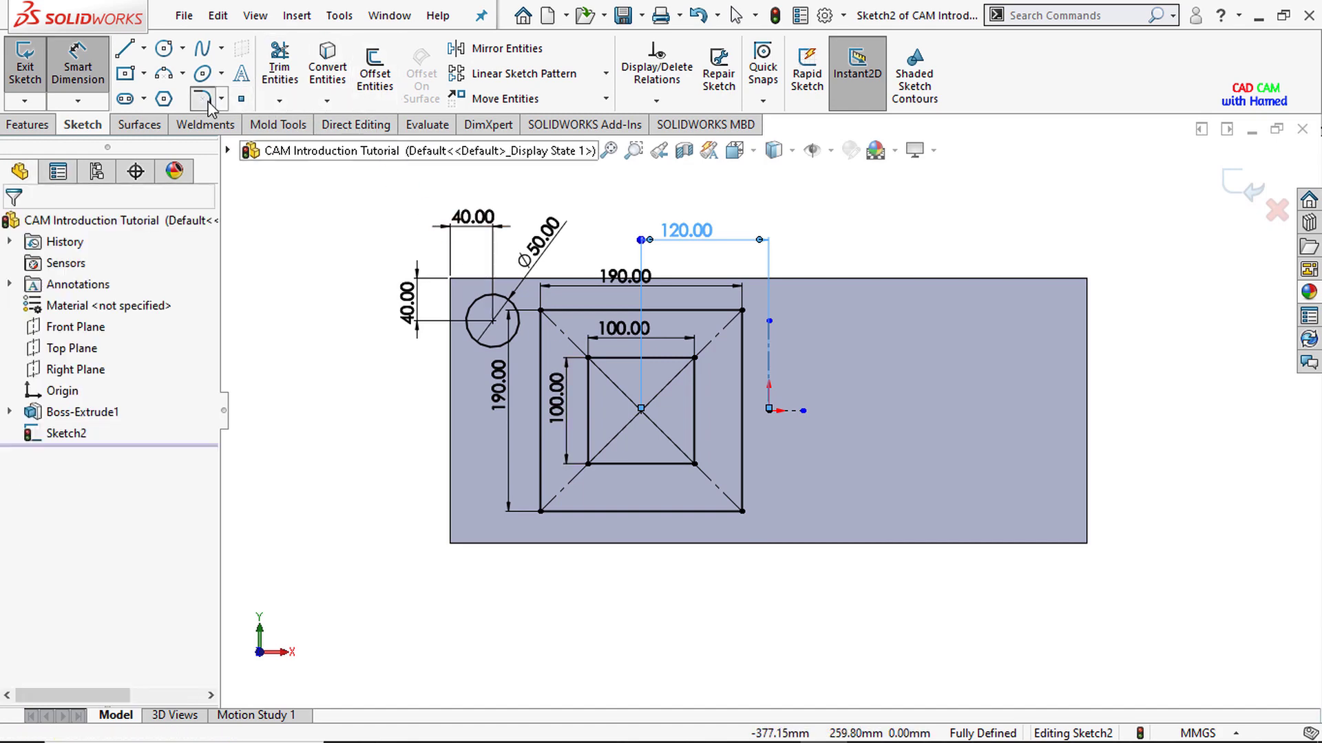
left_click_drag(772, 528, 533, 301)
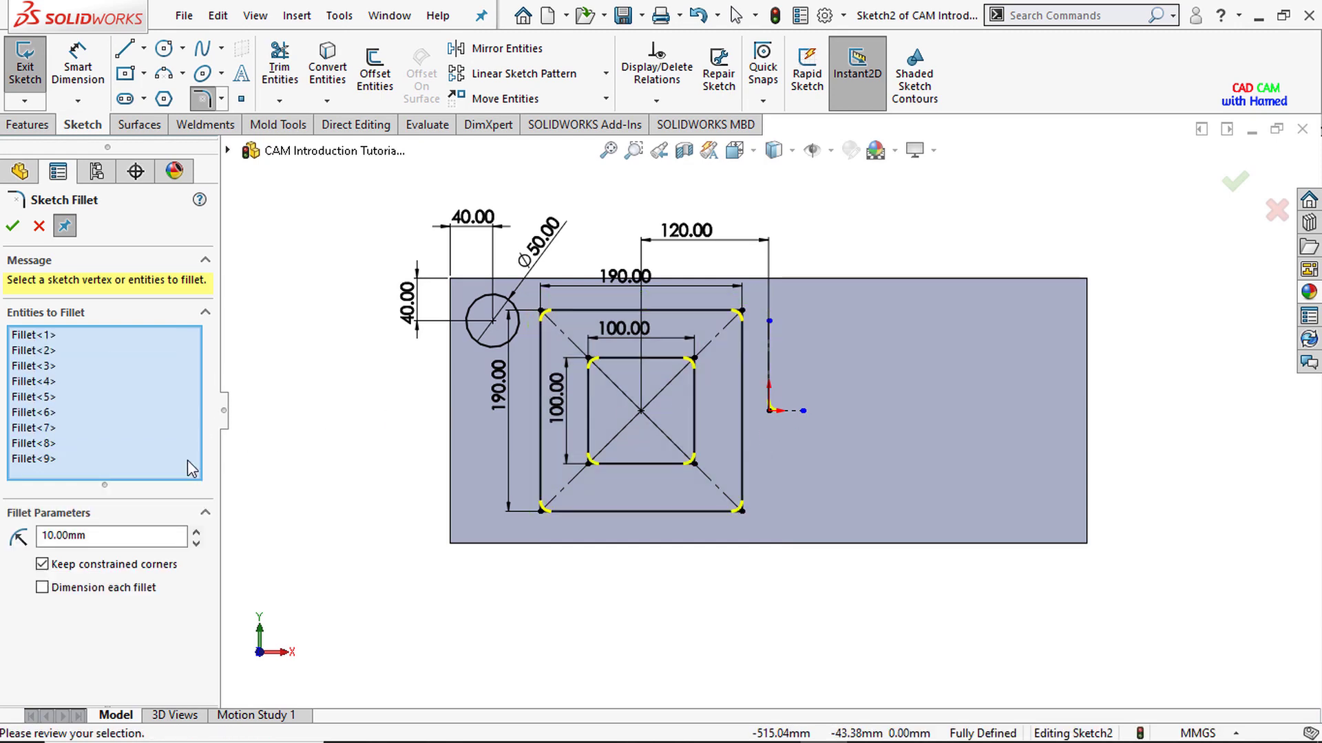
left_click(769, 411)
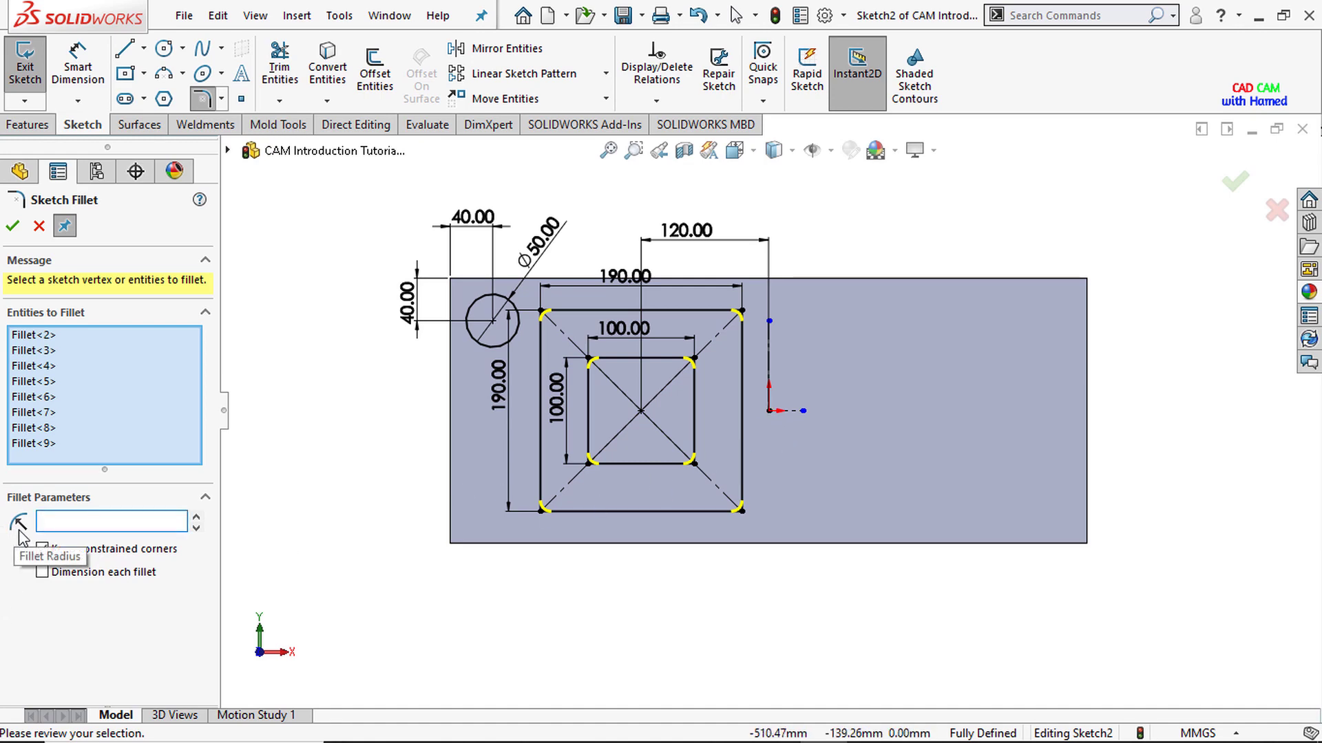
type("0")
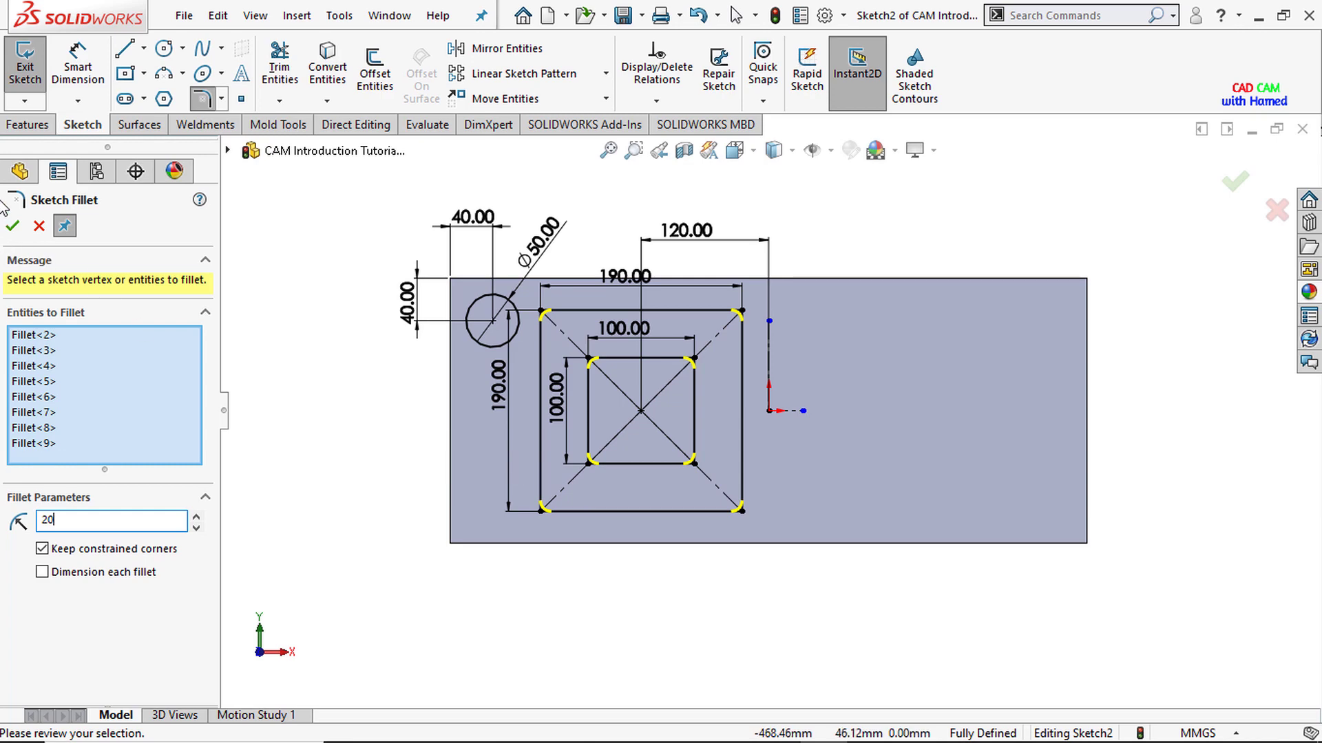
left_click(13, 227)
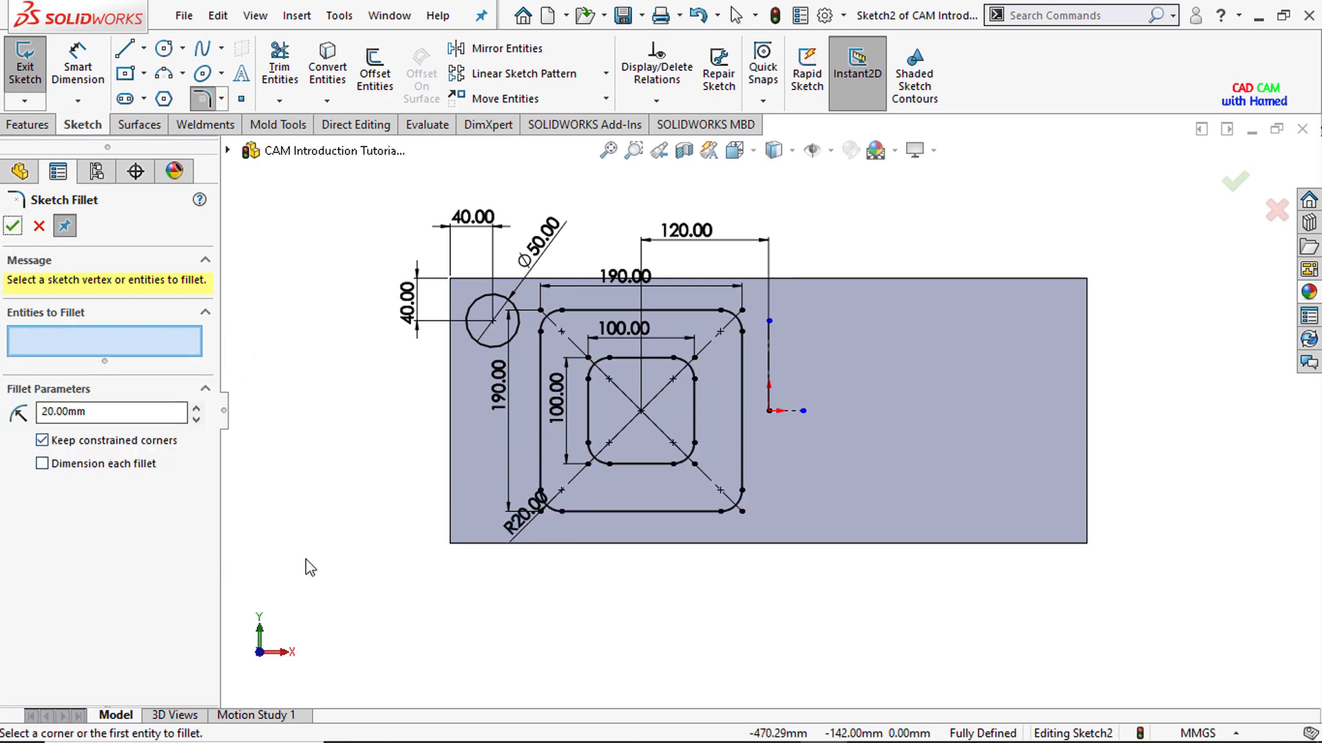
key("Escape")
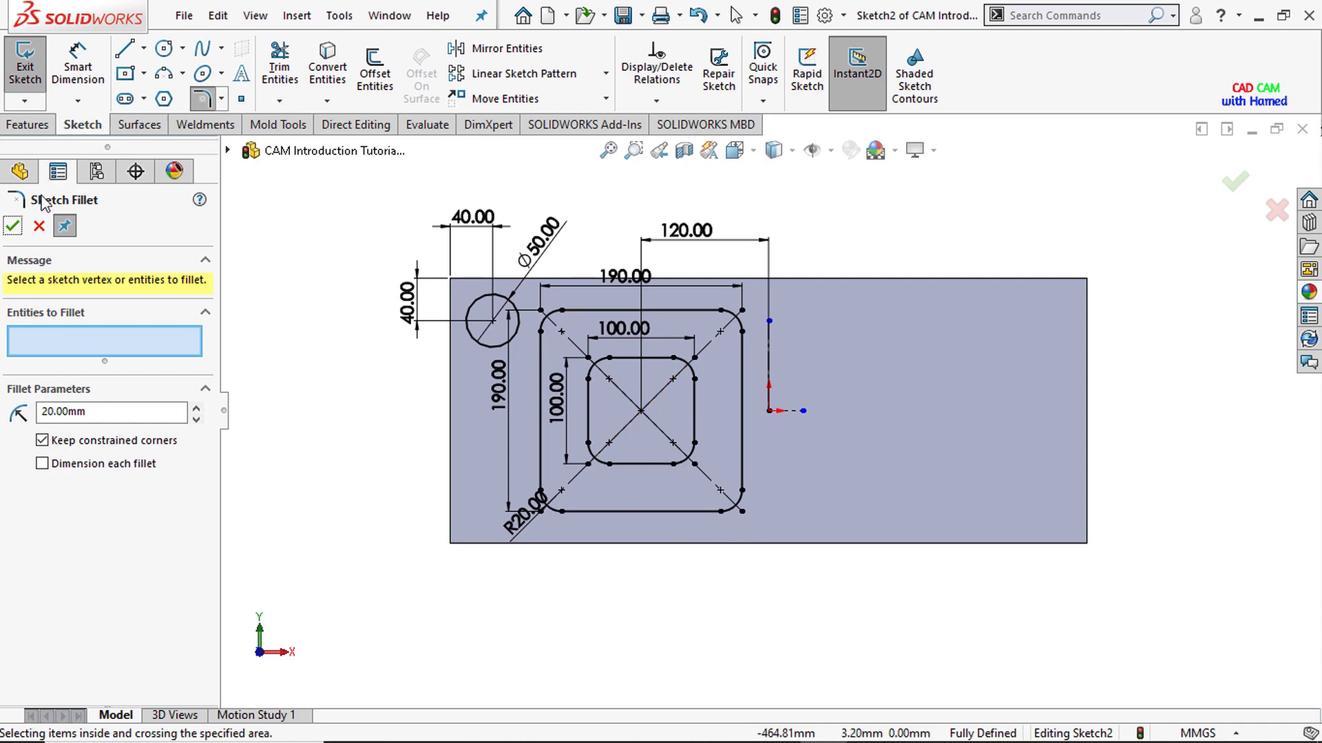
Step: Sketch a horizontal straight slot level with the origin in the face's right half, about 108 mm between centers and 70 mm wide
left_click(145, 99)
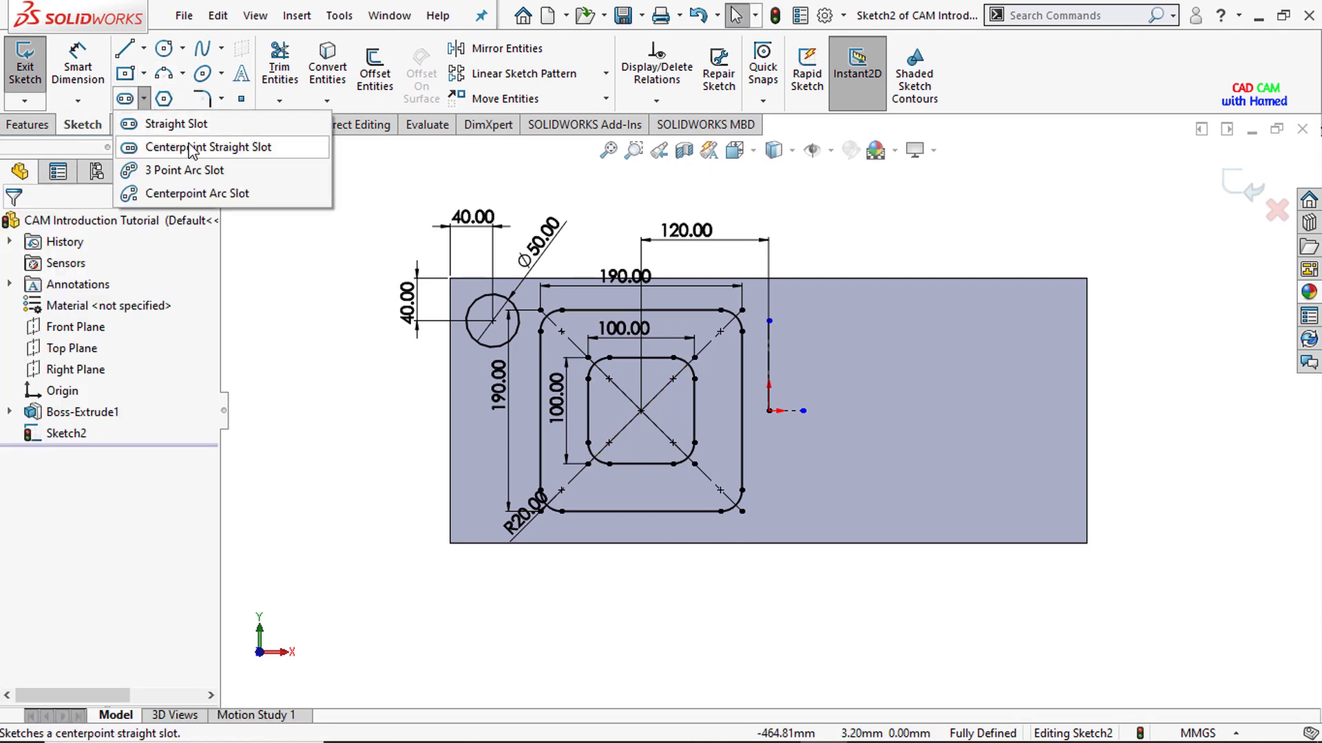
left_click(176, 124)
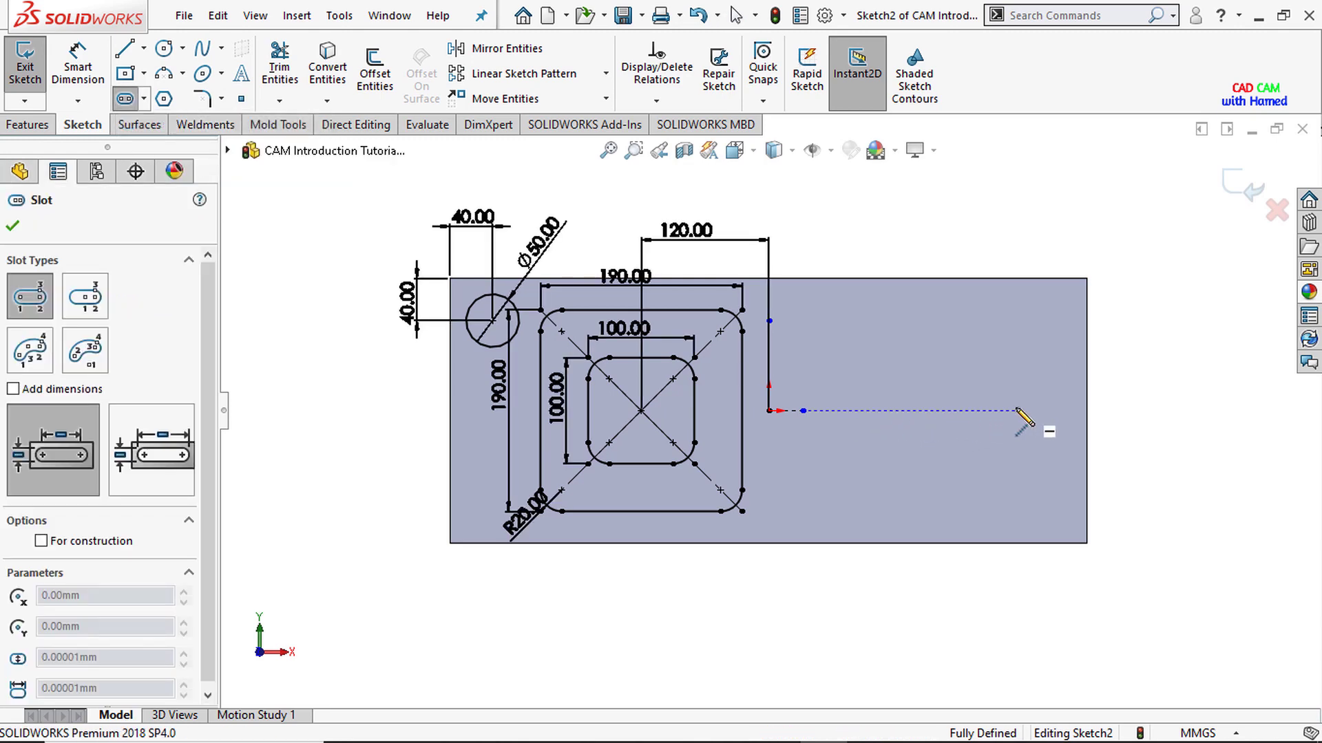
left_click(993, 411)
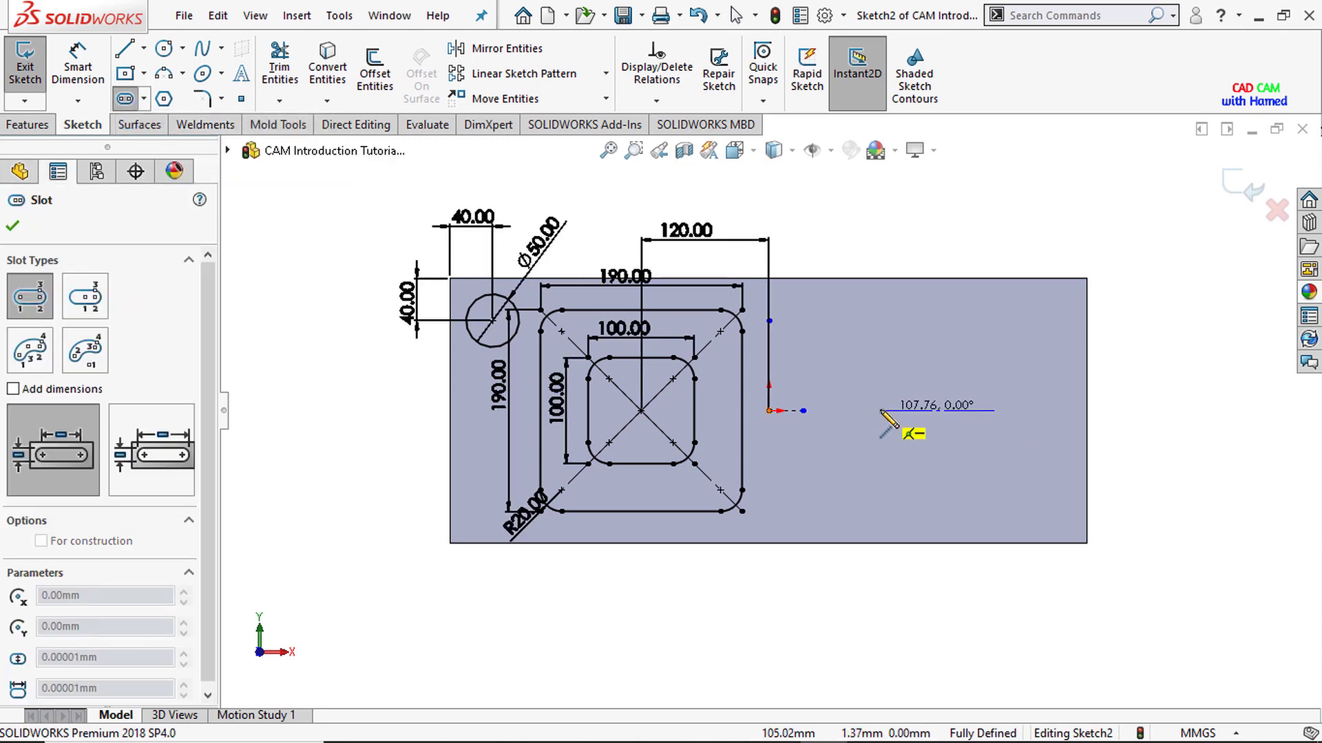
left_click(880, 411)
left_click(855, 373)
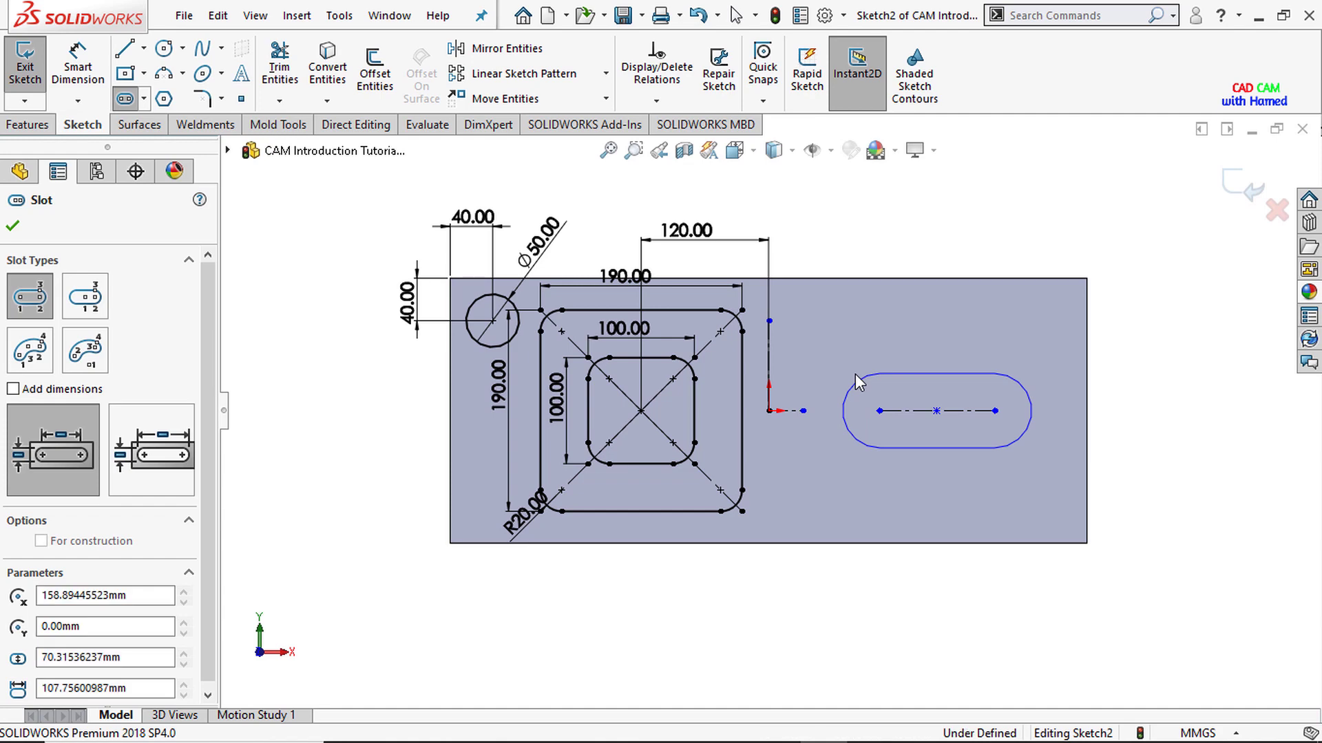
Step: Dimension the slot's center-to-center length and set it to 100 mm
left_click(86, 77)
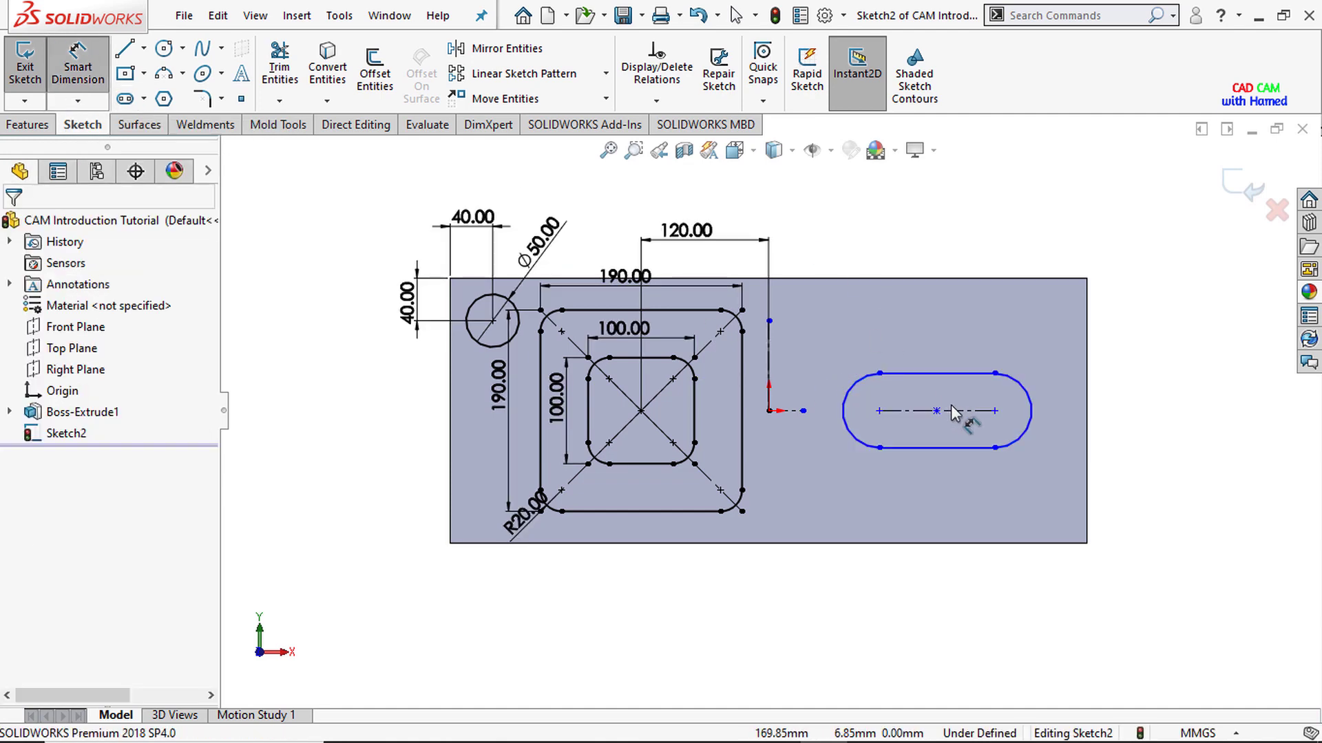
left_click(953, 410)
left_click(927, 348)
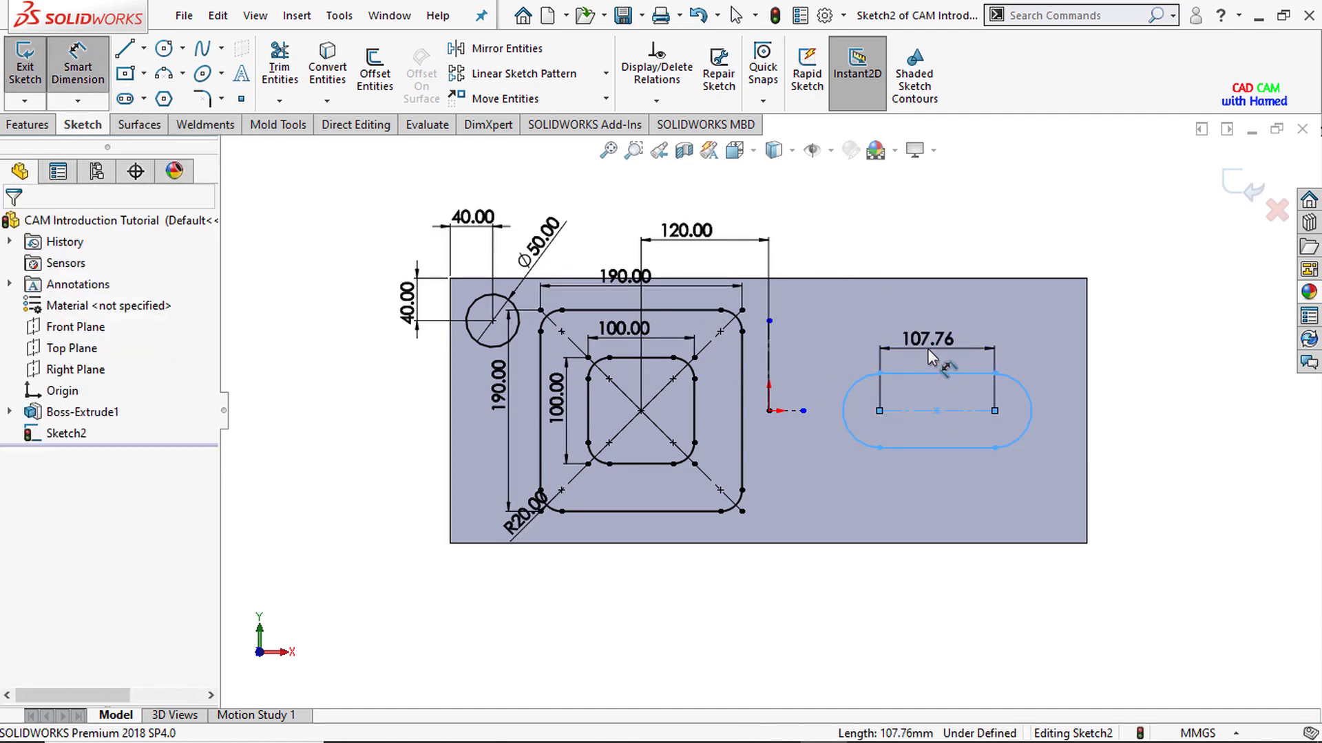
type("1")
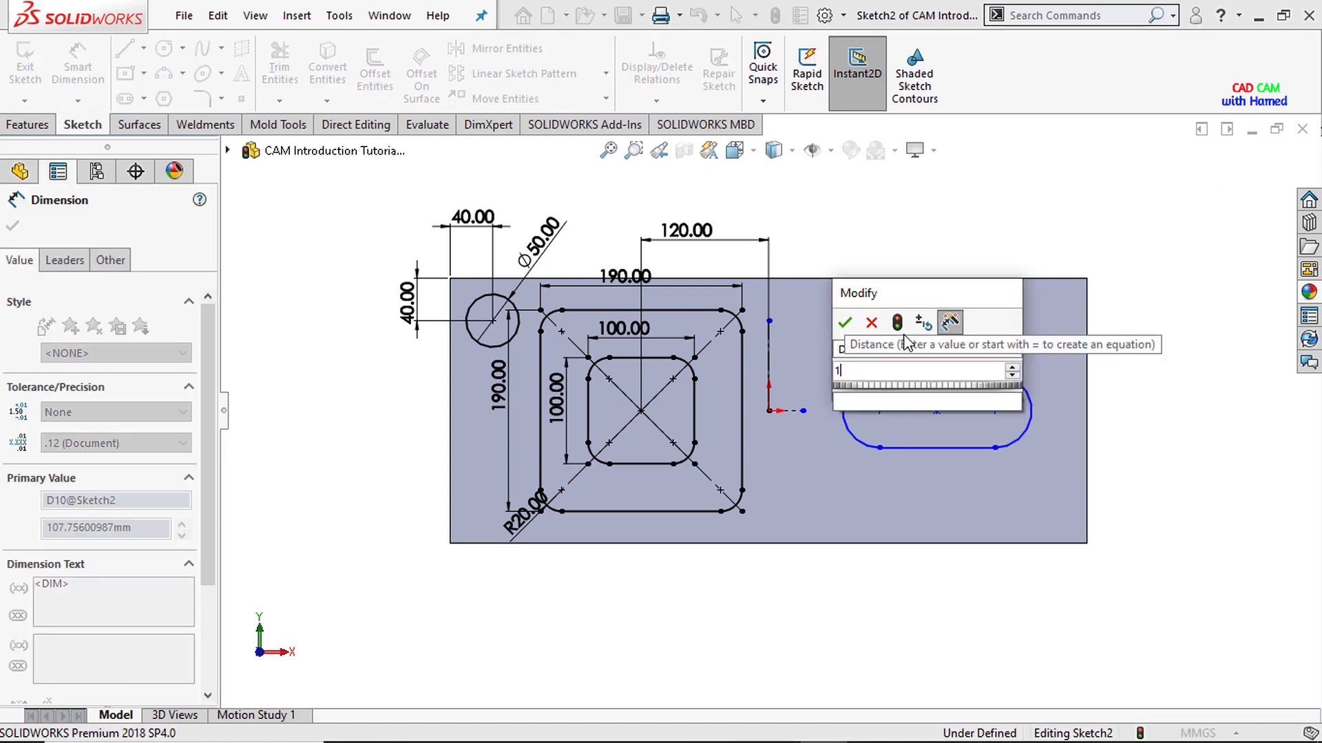
type("00")
left_click(845, 322)
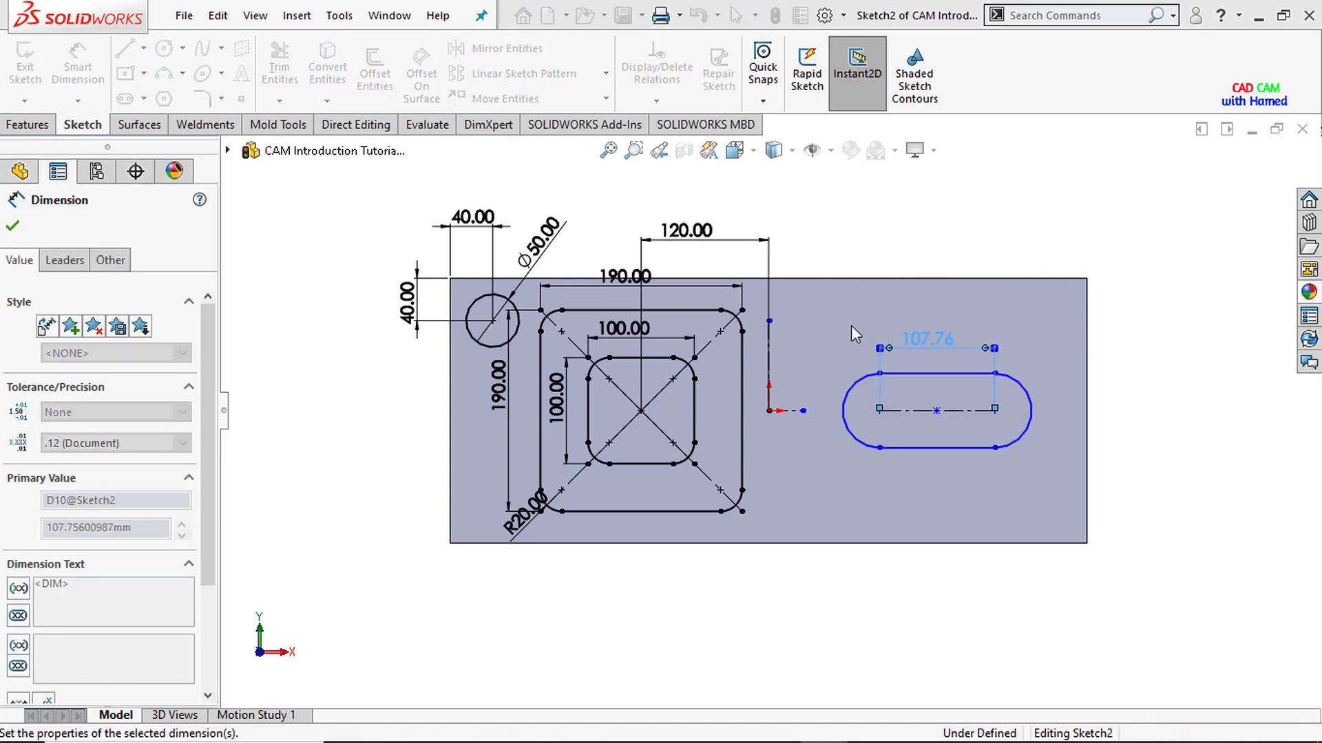
Step: Dimension the slot's right end arc and set its radius to 35 mm
left_click(1019, 394)
left_click(1031, 384)
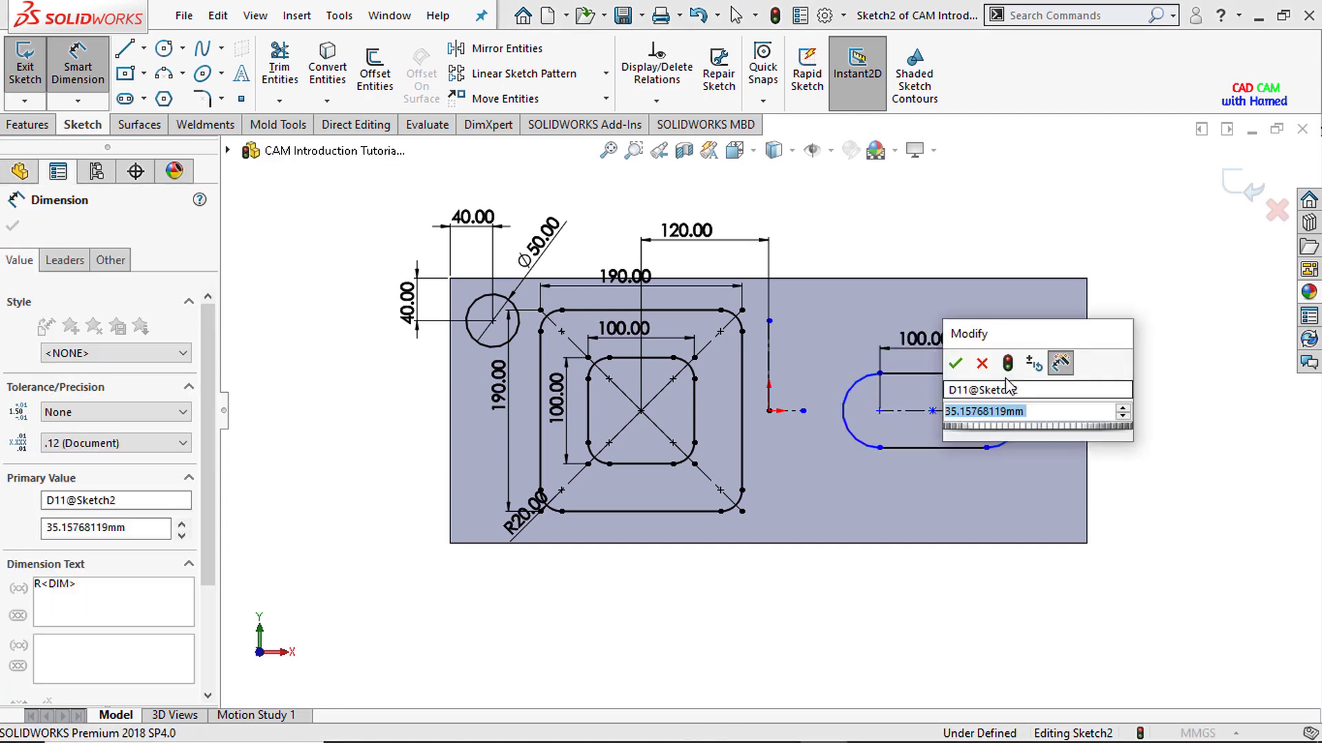
key("BackSpace")
type("35")
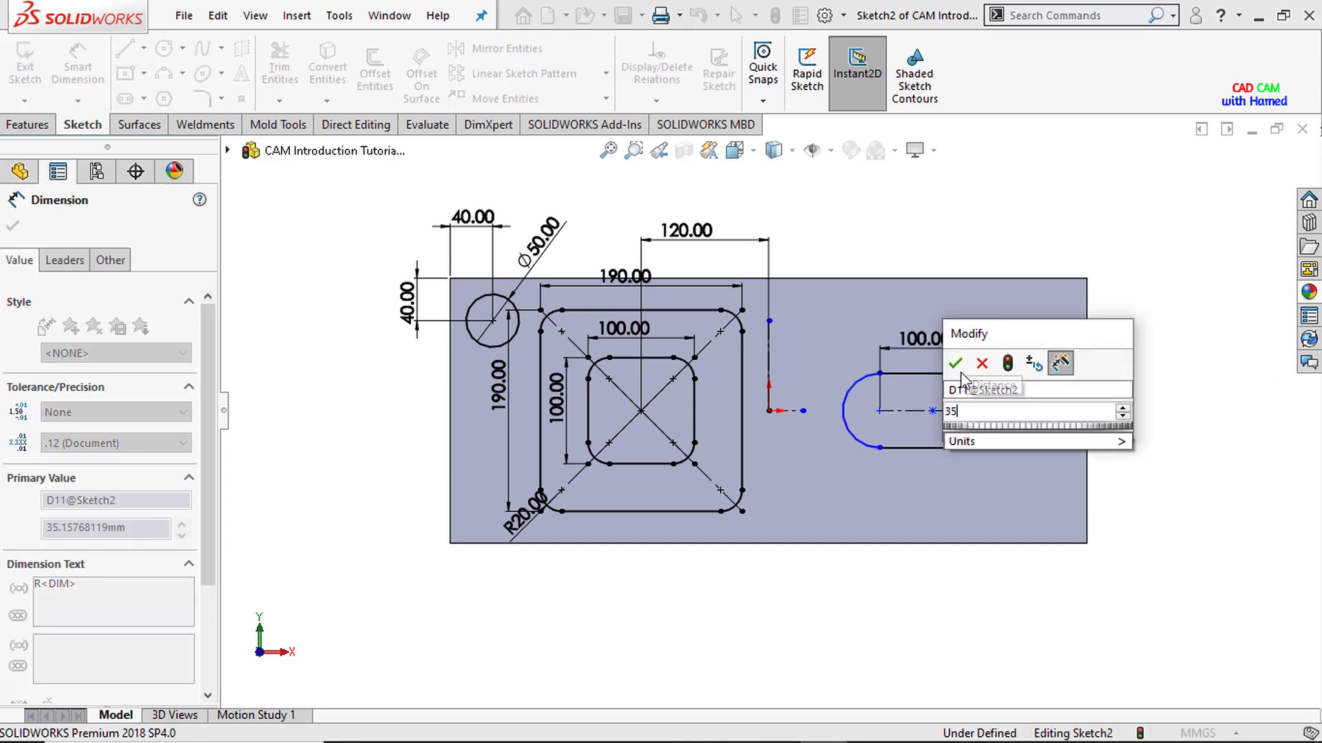
left_click(955, 364)
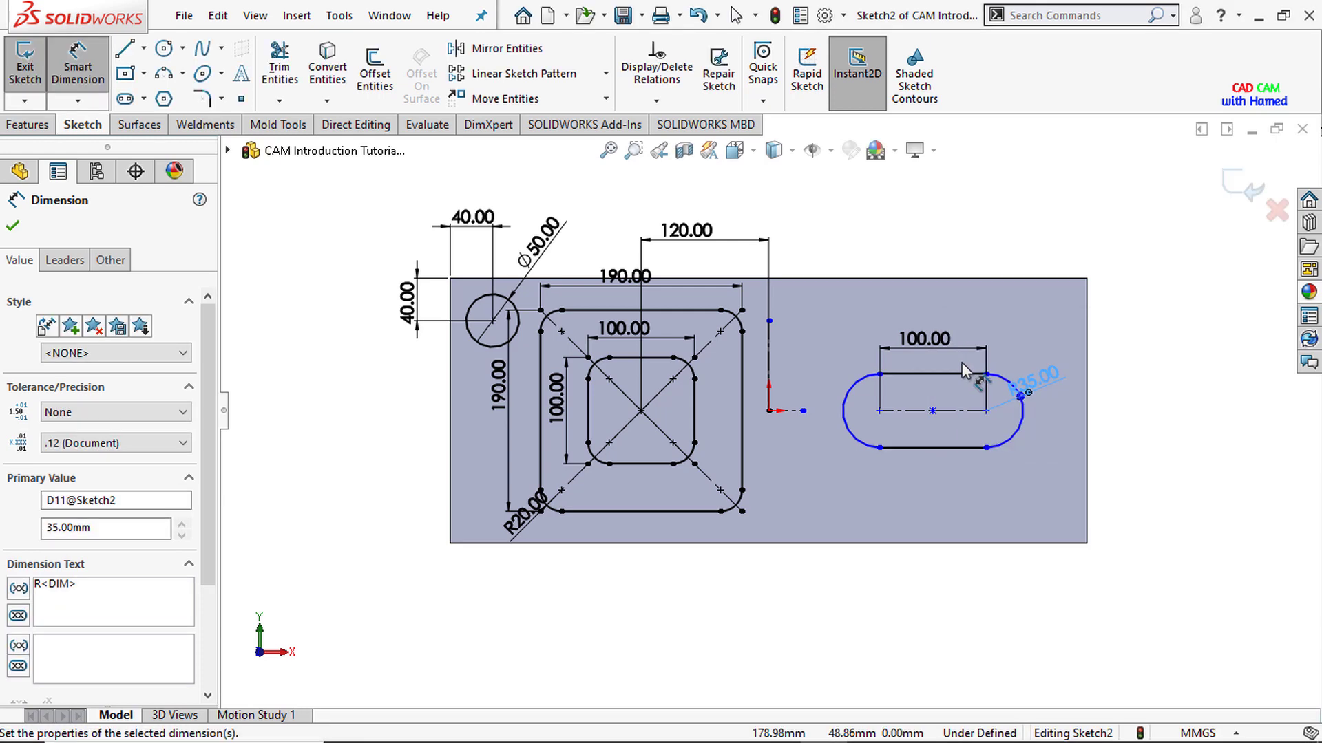
Step: Dimension the distance from the slot's center point to the block's right edge and set it to 150 mm
left_click(940, 415)
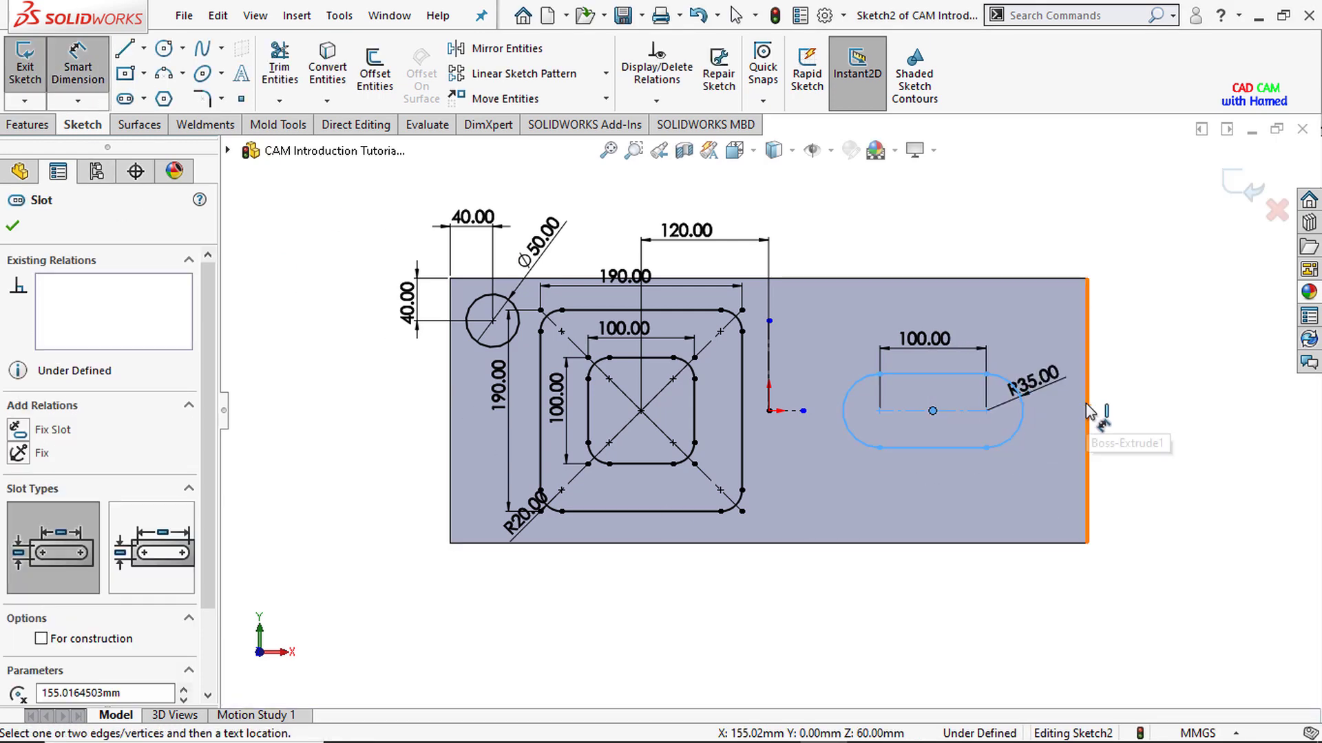
left_click(1087, 419)
left_click(986, 239)
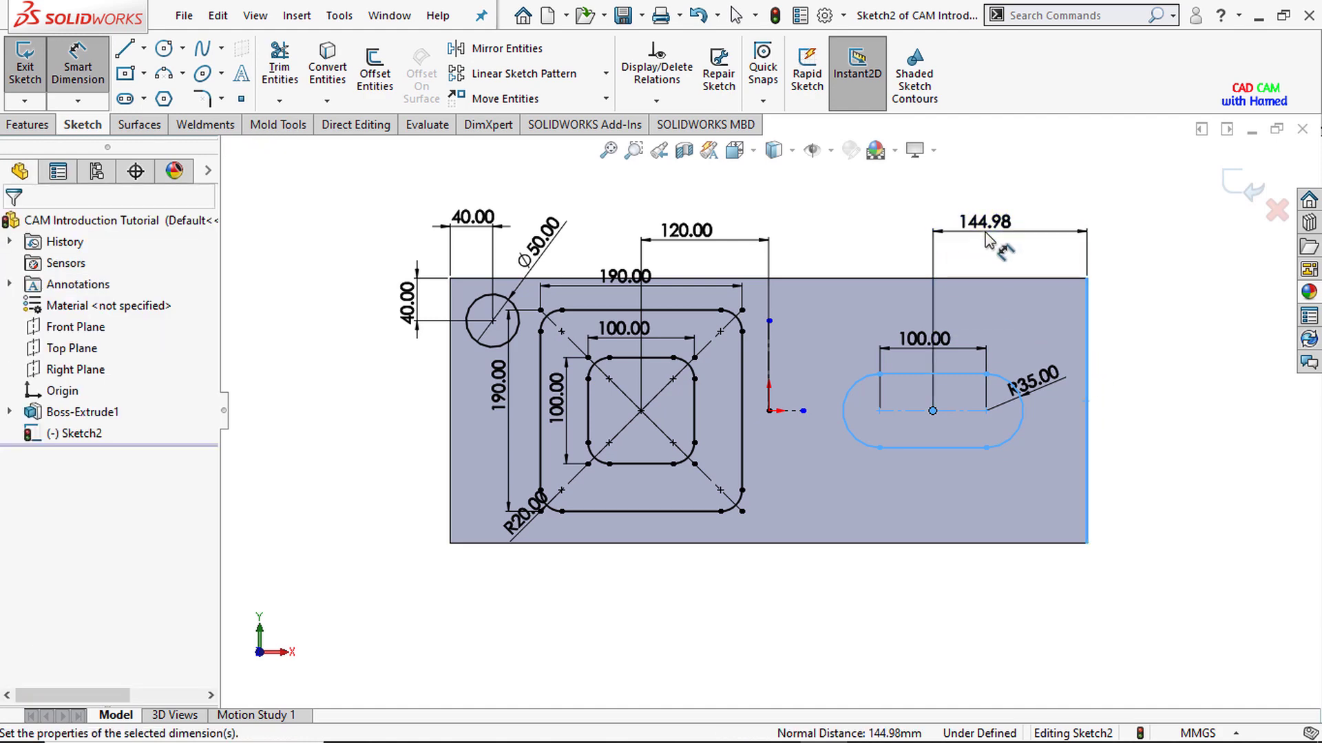
key("BackSpace")
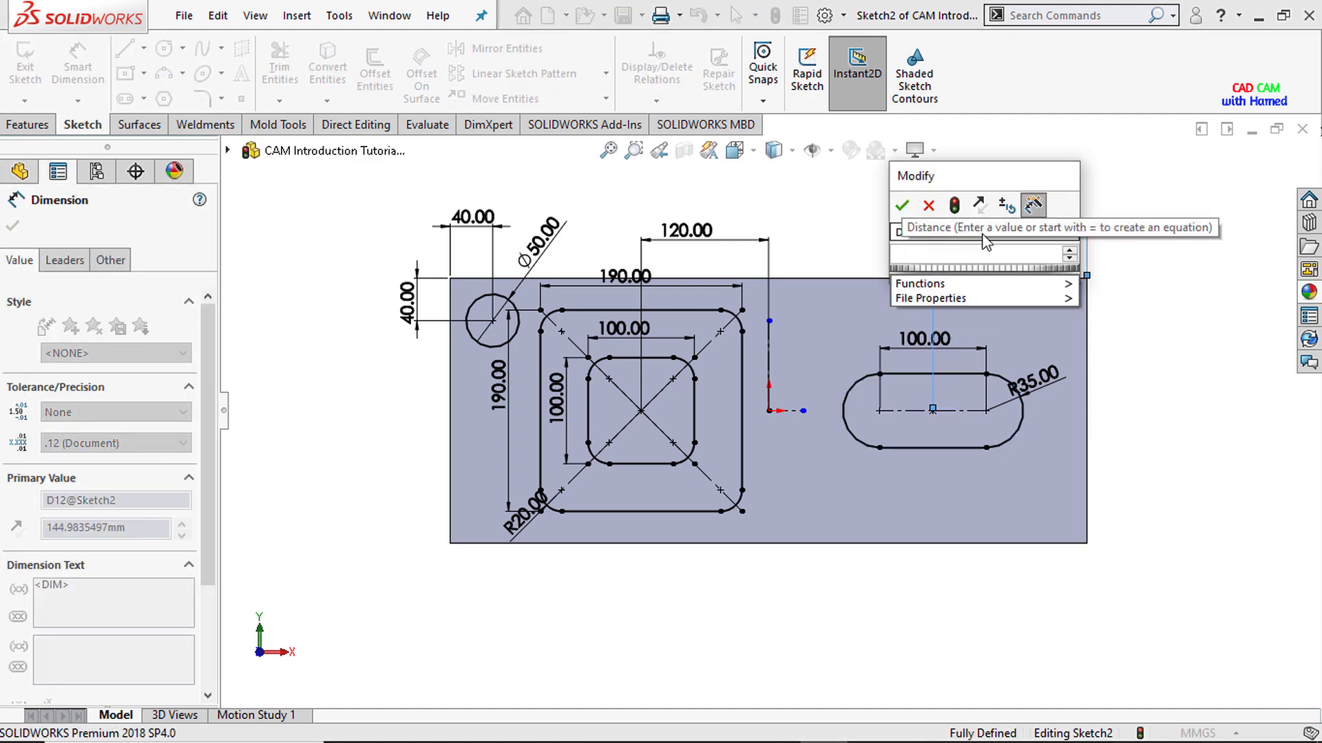
type("150")
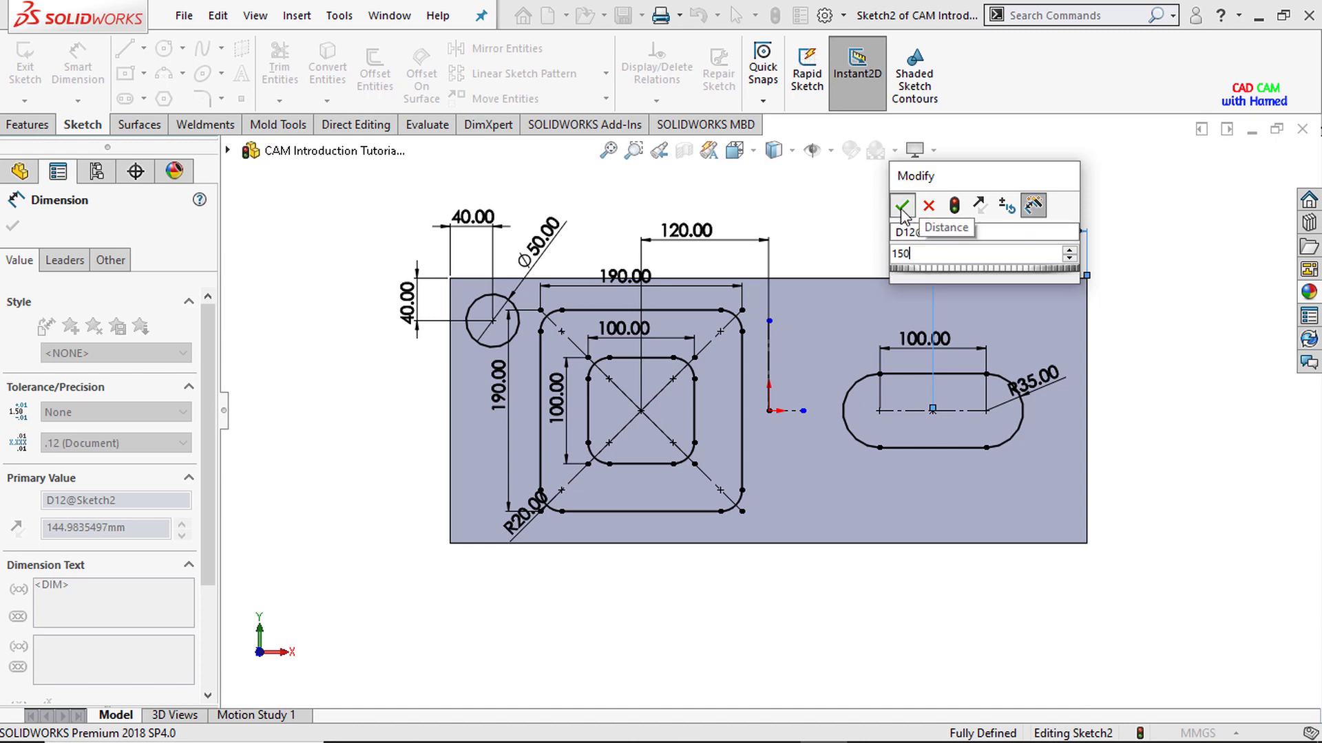
left_click(902, 205)
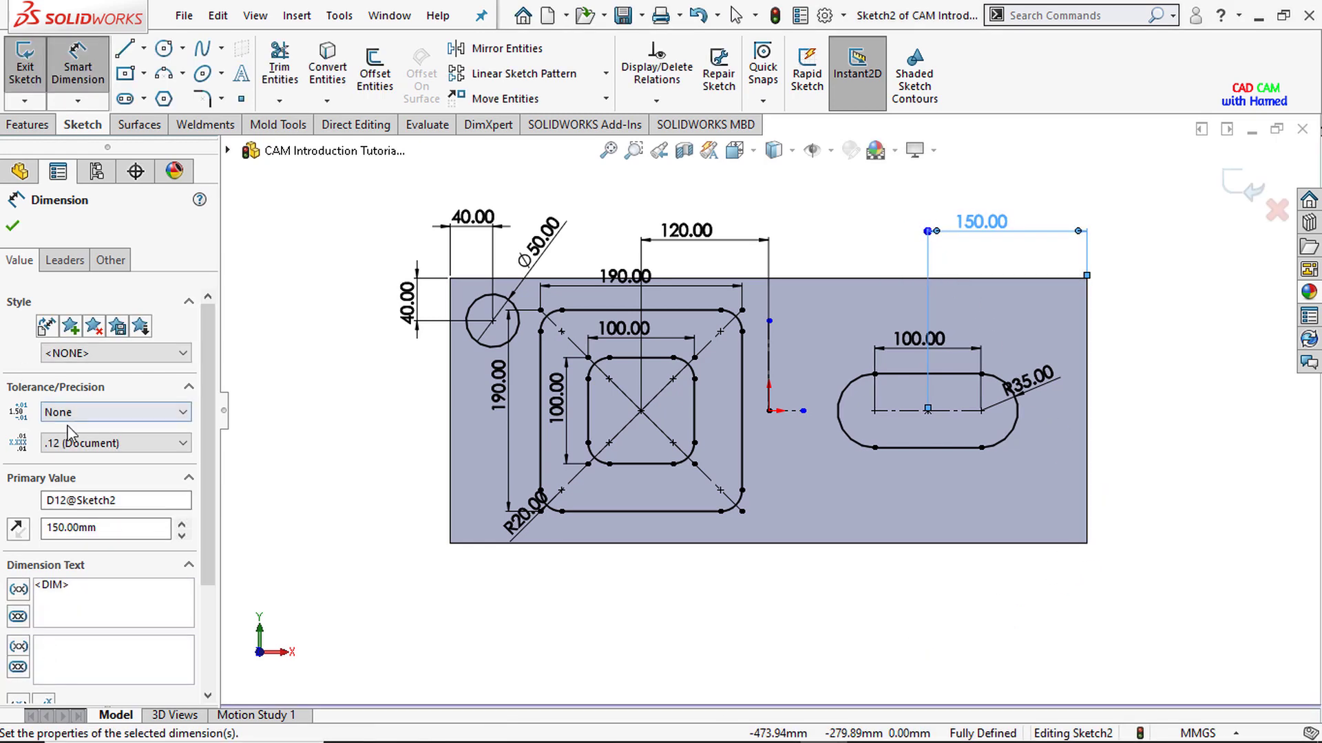
Step: Offset the whole slot outline outward by 20 mm
left_click(370, 92)
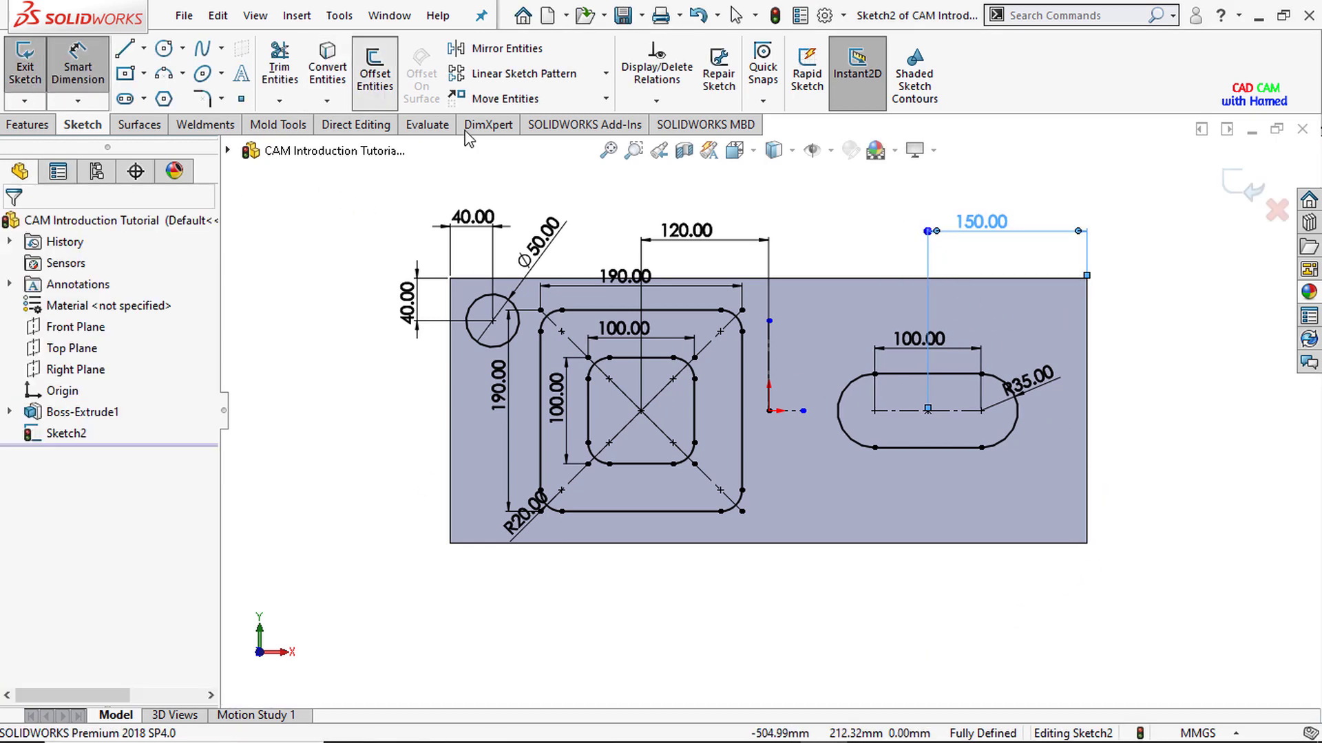
left_click(866, 385)
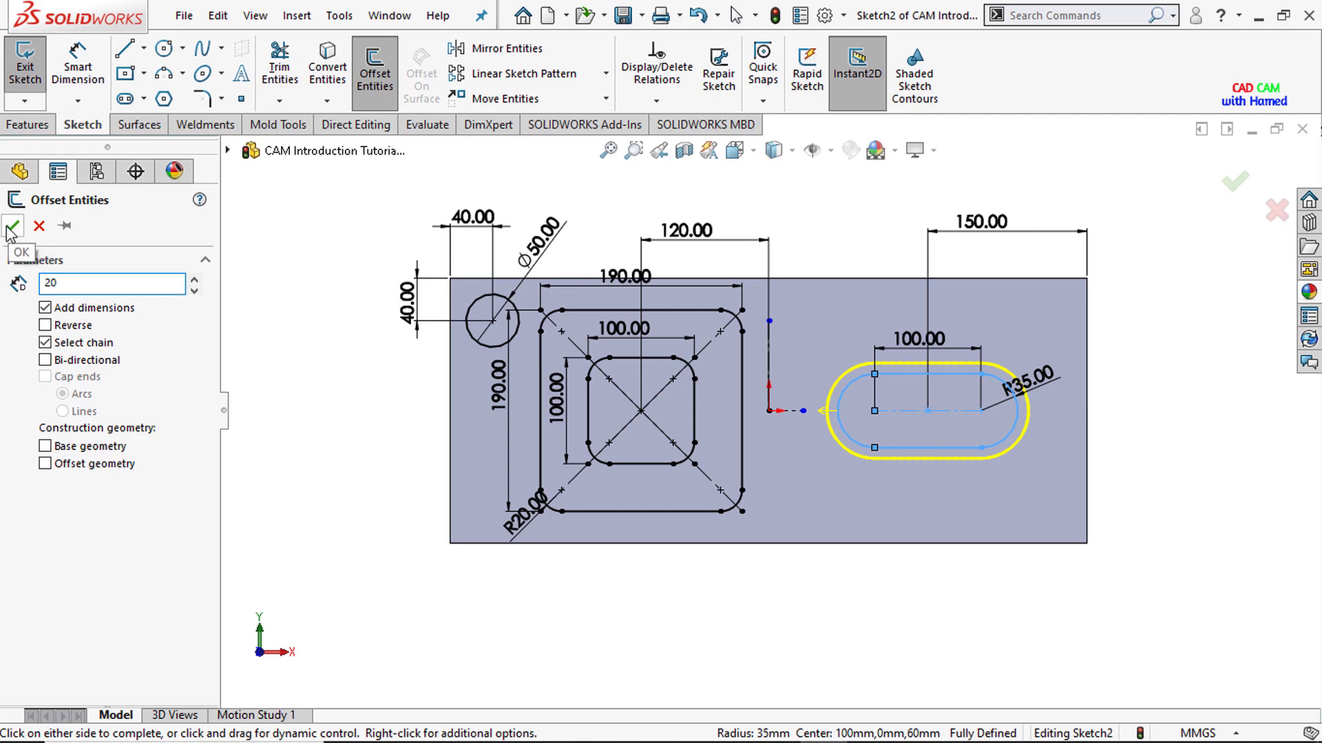
key("Return")
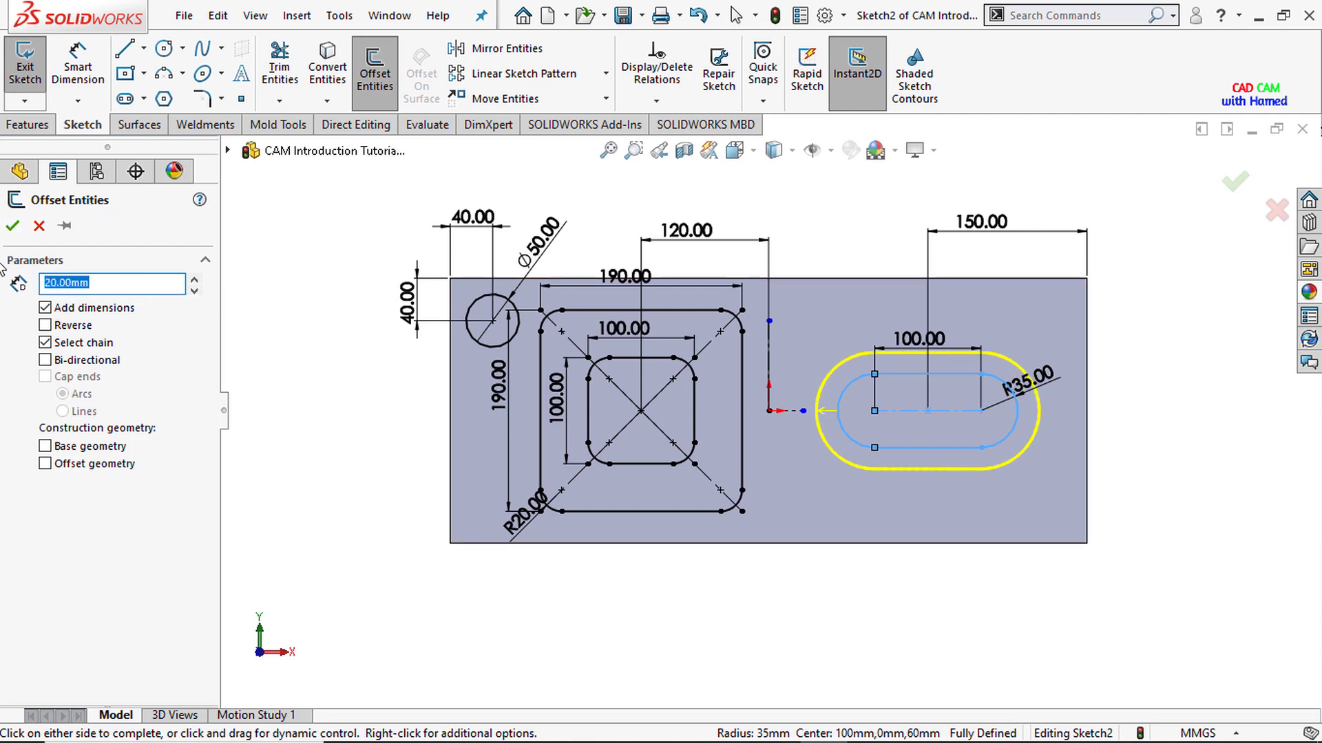
left_click(11, 224)
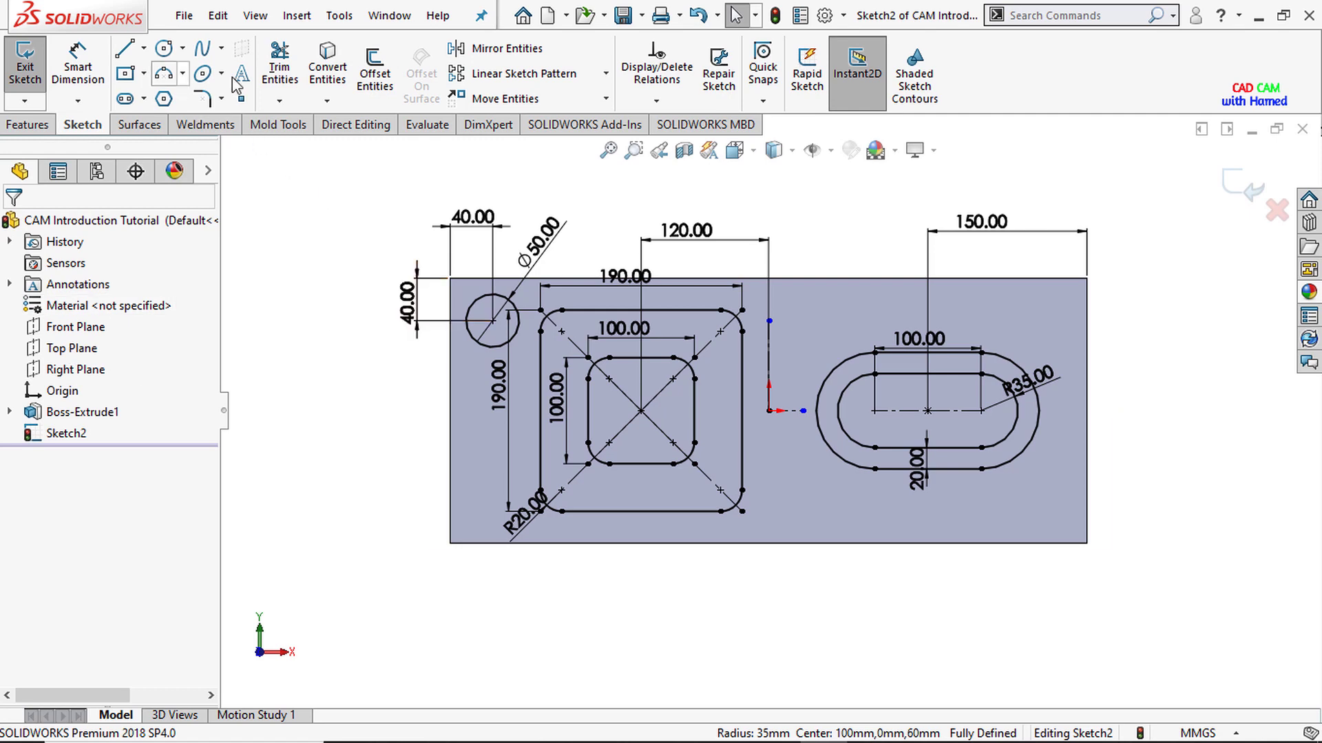
Step: Mirror the 50 mm corner circle about the short horizontal centerline at the origin, keeping the original
left_click(509, 48)
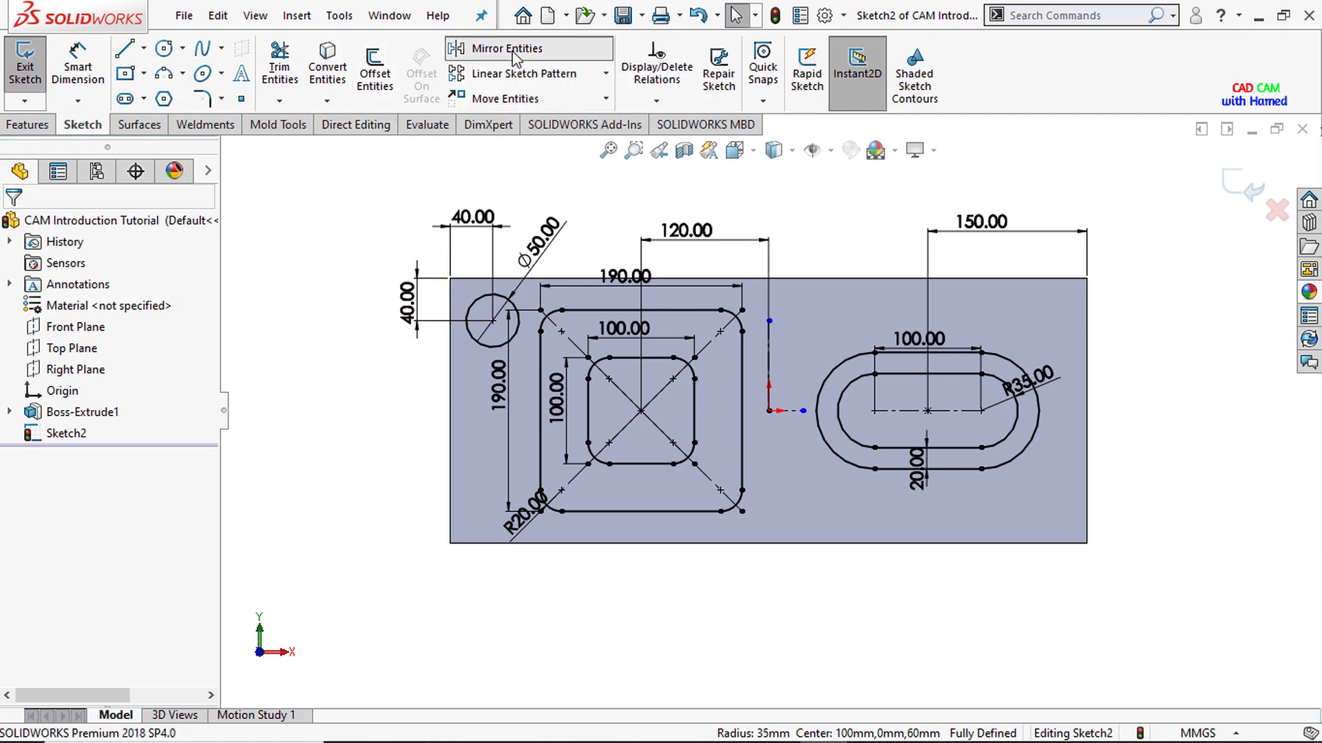
left_click(467, 335)
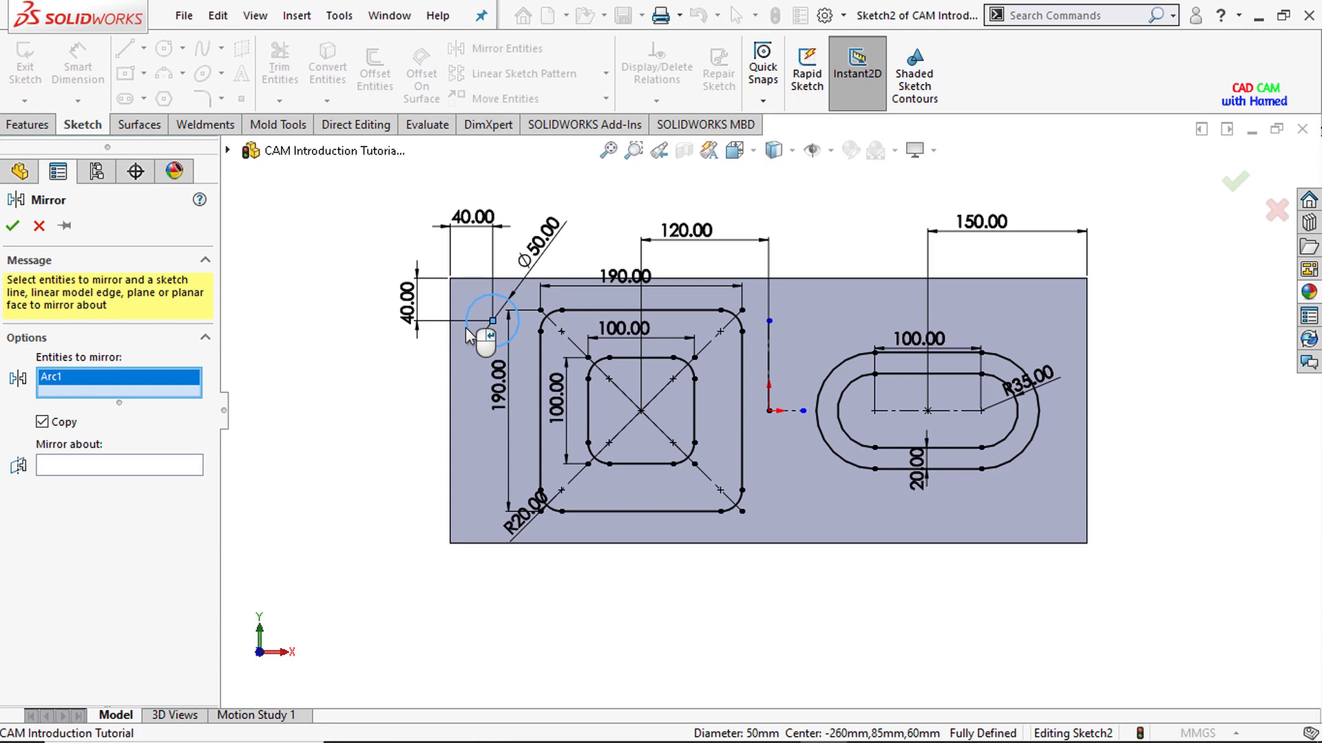
left_click(128, 466)
left_click(791, 412)
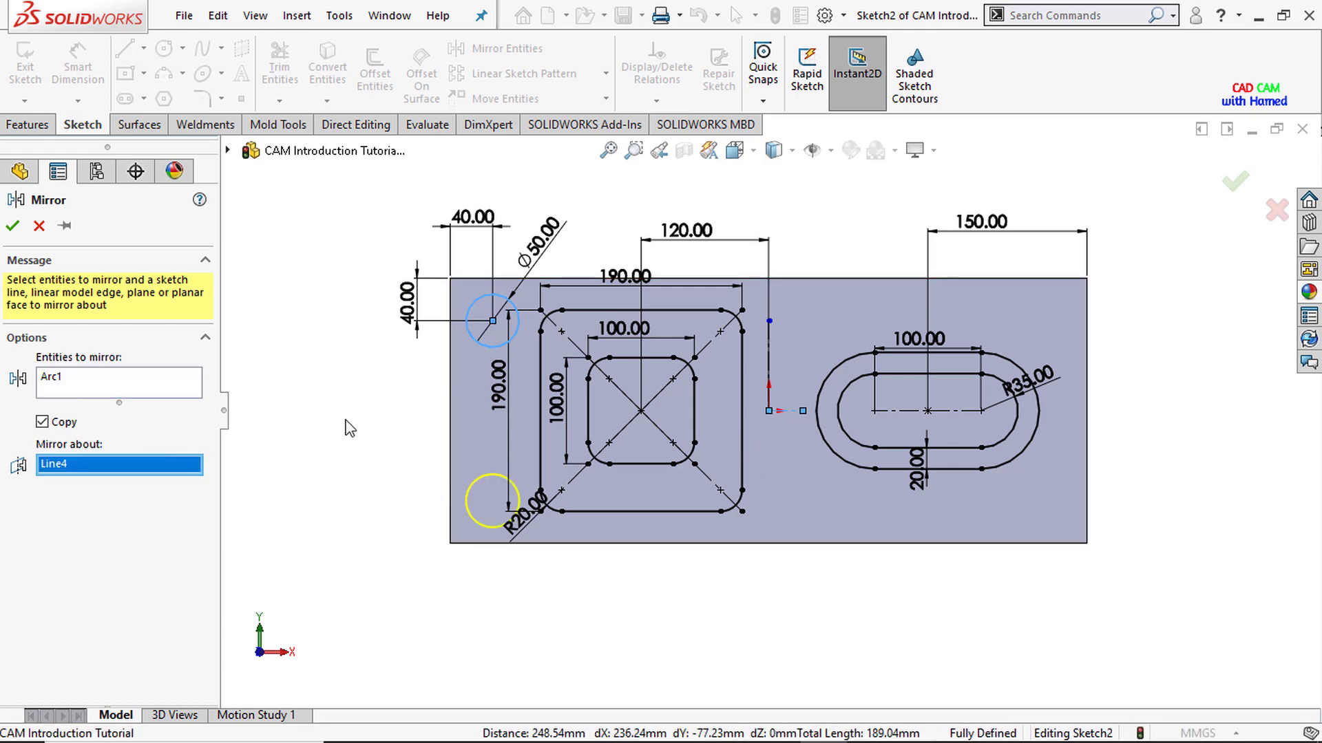
left_click(12, 227)
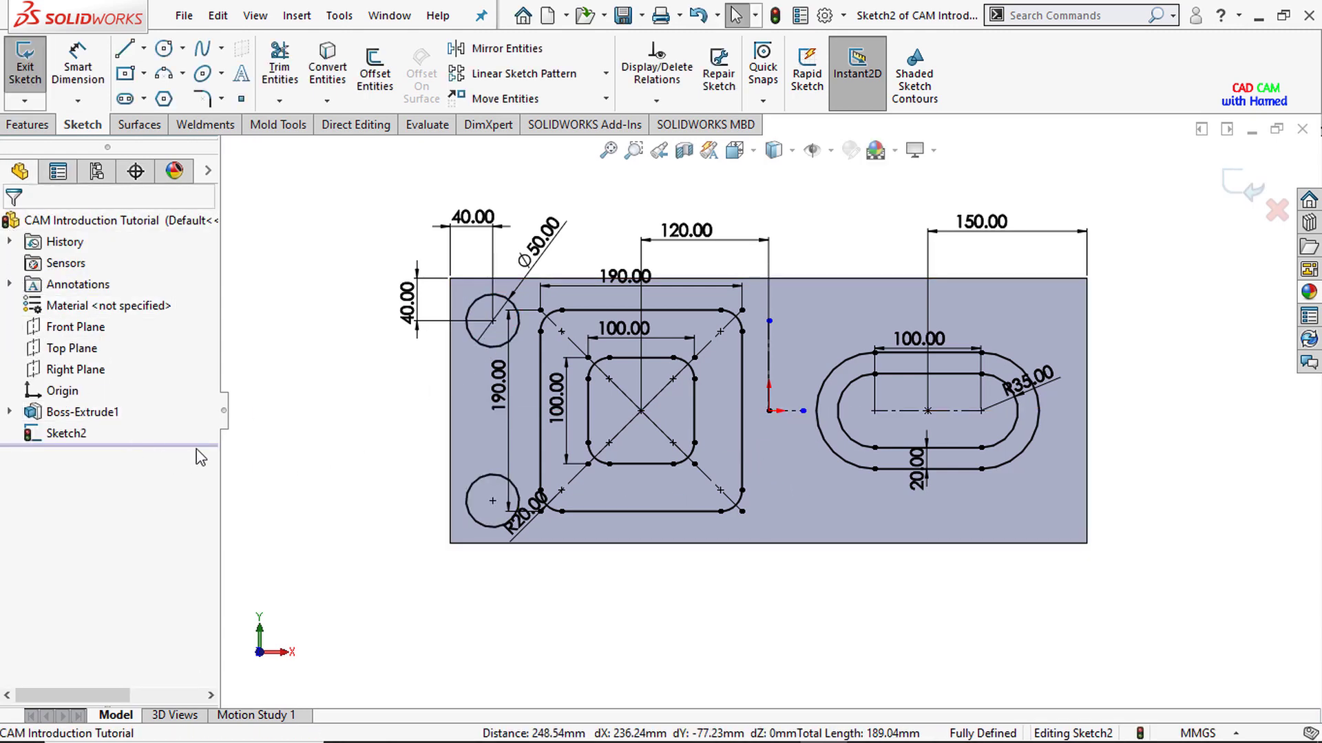
Step: Mirror both left corner circles about the vertical centerline at the origin, keeping the originals
left_click(499, 48)
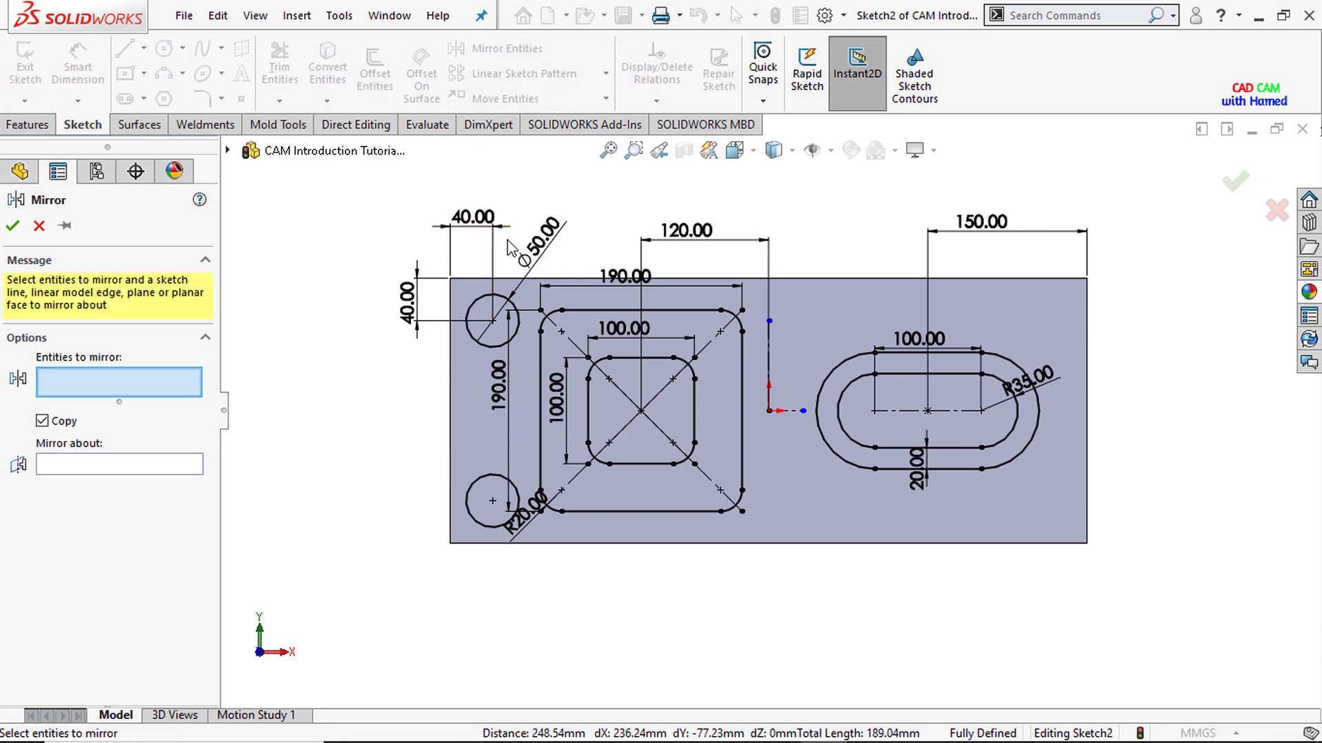
left_click(474, 340)
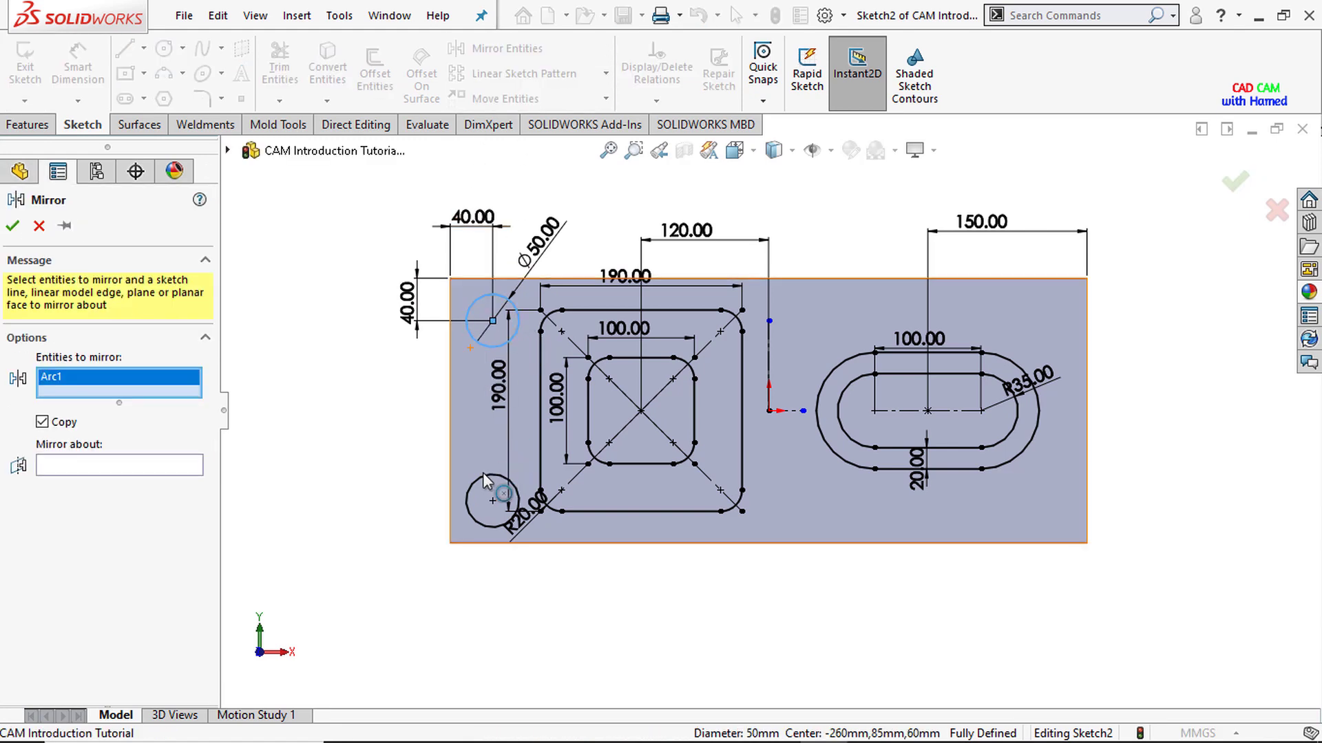
left_click(468, 496)
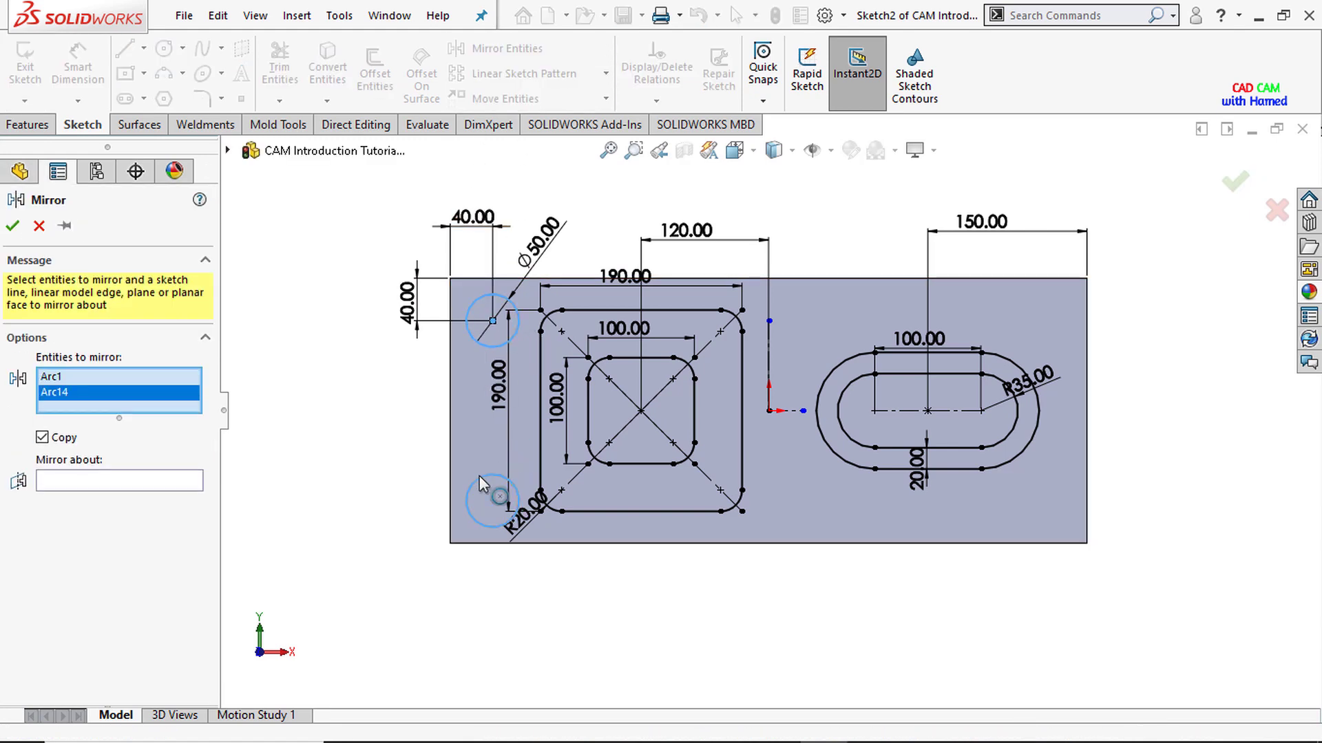
left_click(189, 487)
left_click(765, 343)
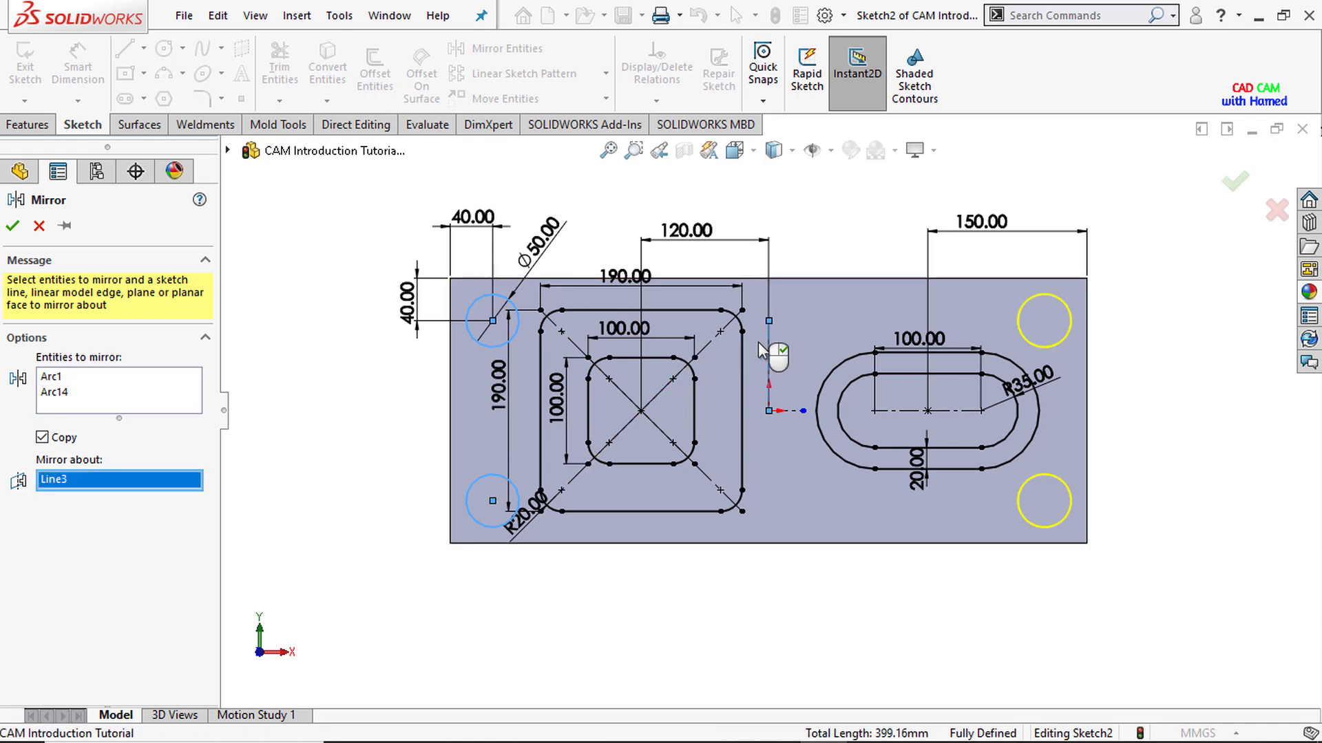
left_click(13, 227)
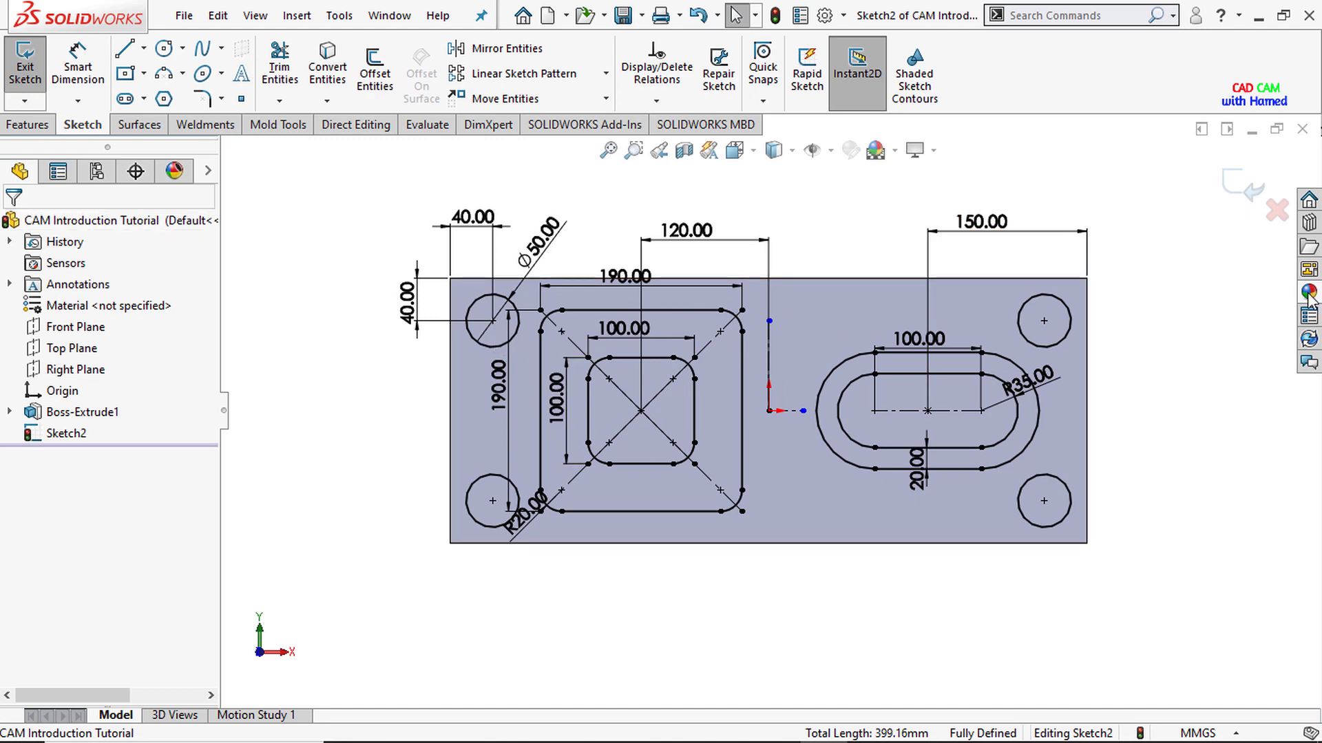
Step: Cut-extrude only the four 50 mm corner circles of the sketch into the block, Blind with a depth of 60 mm
left_click(26, 126)
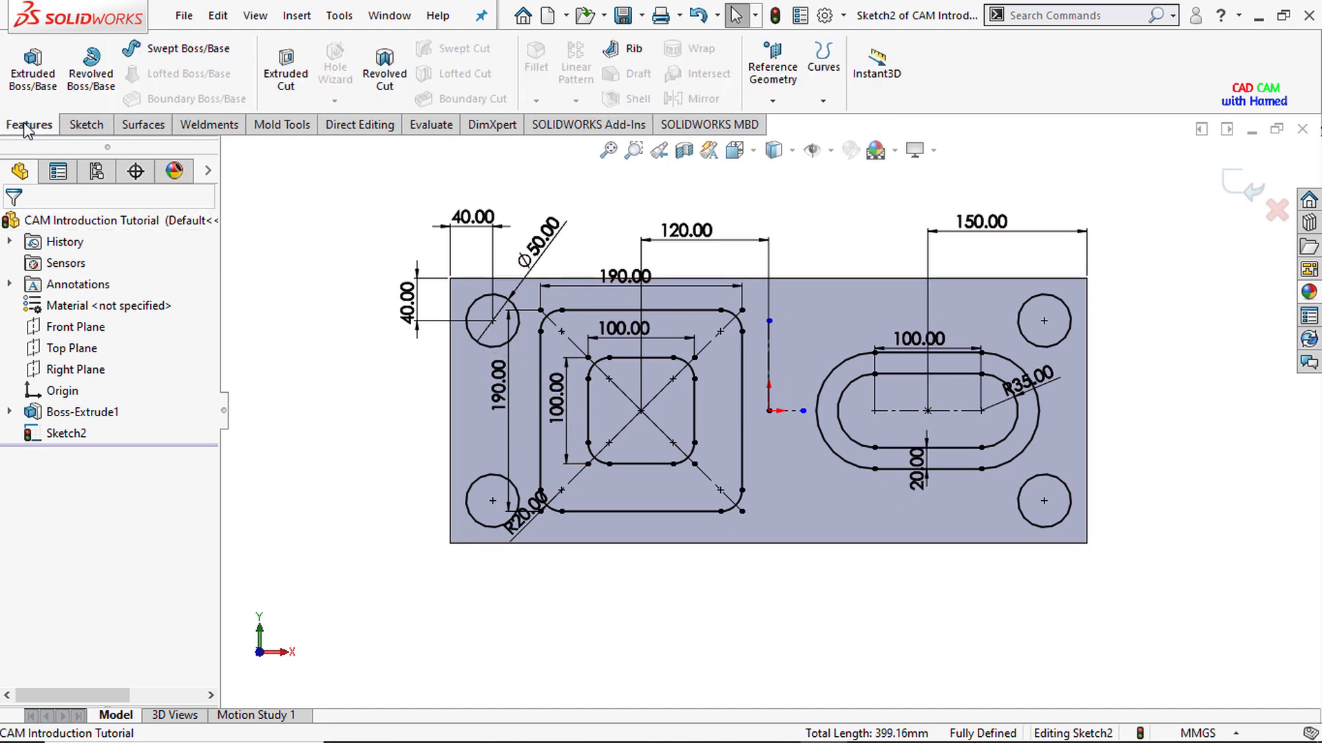
left_click(287, 84)
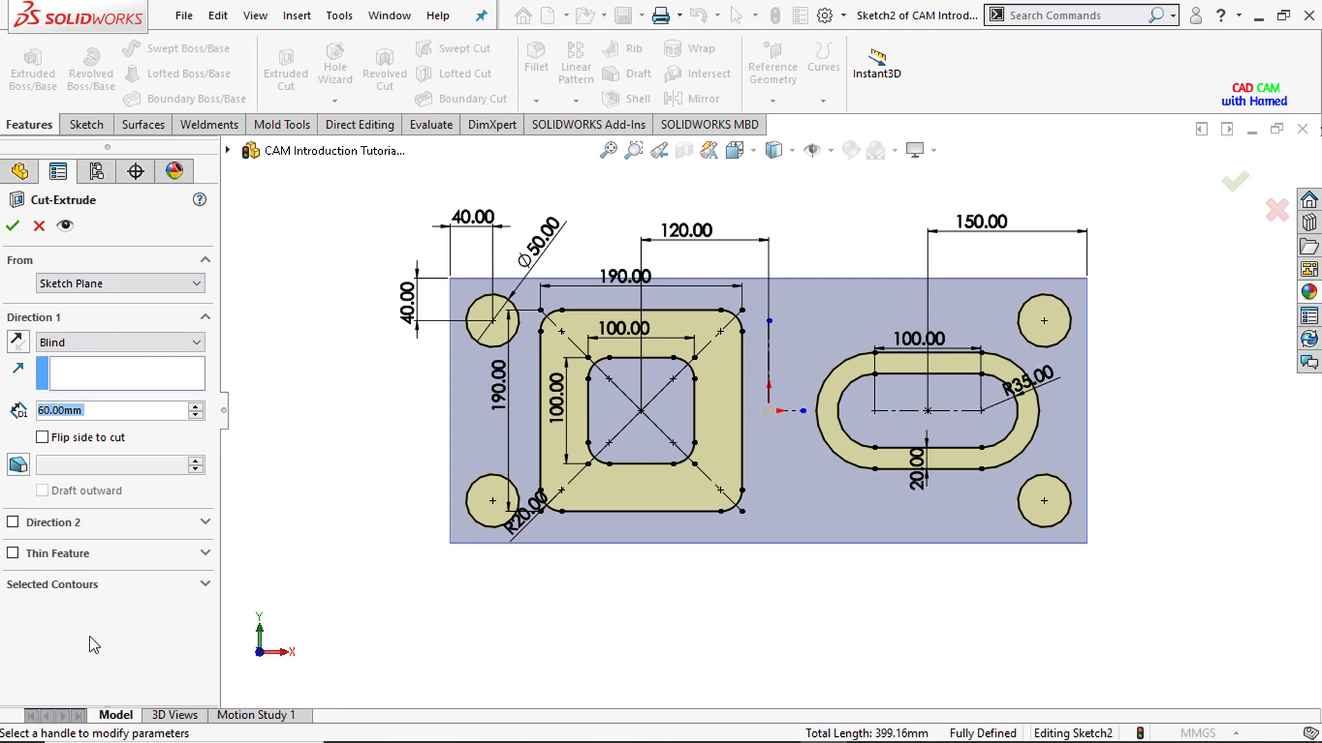
left_click(195, 587)
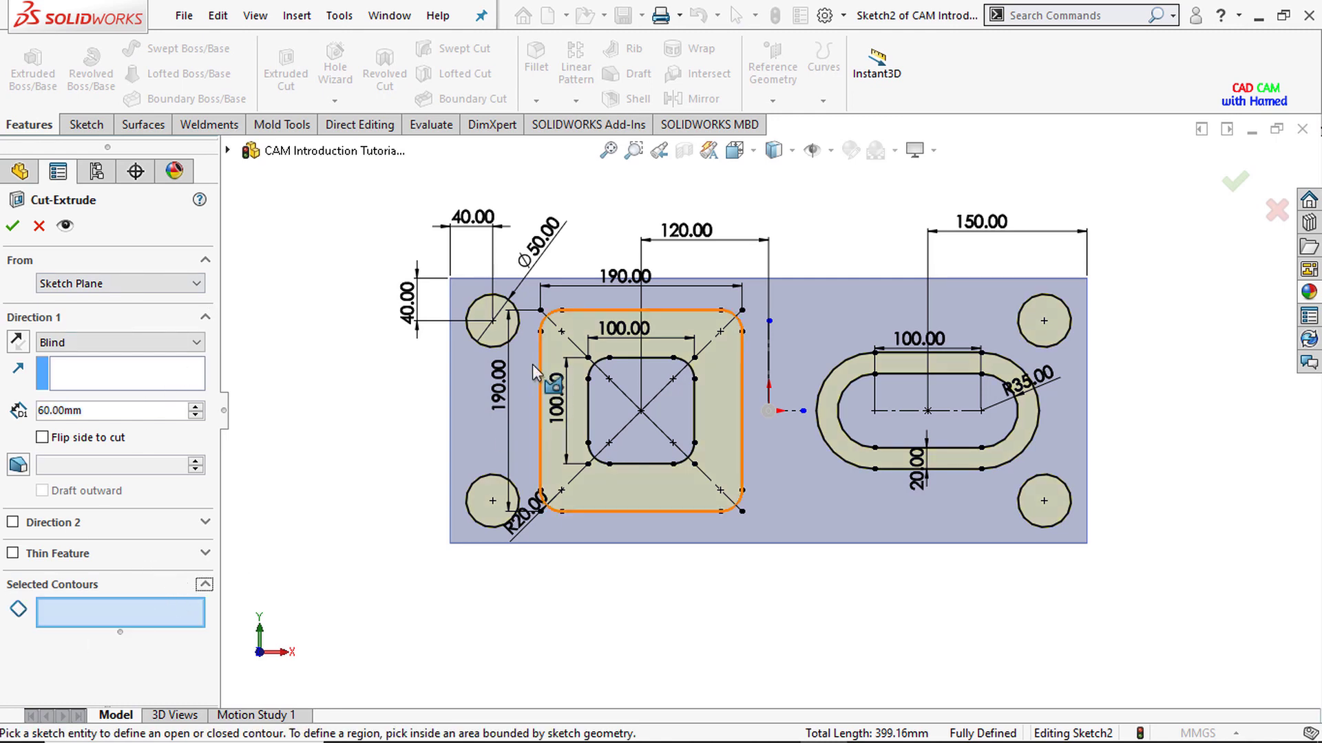
left_click(501, 344)
left_click(485, 501)
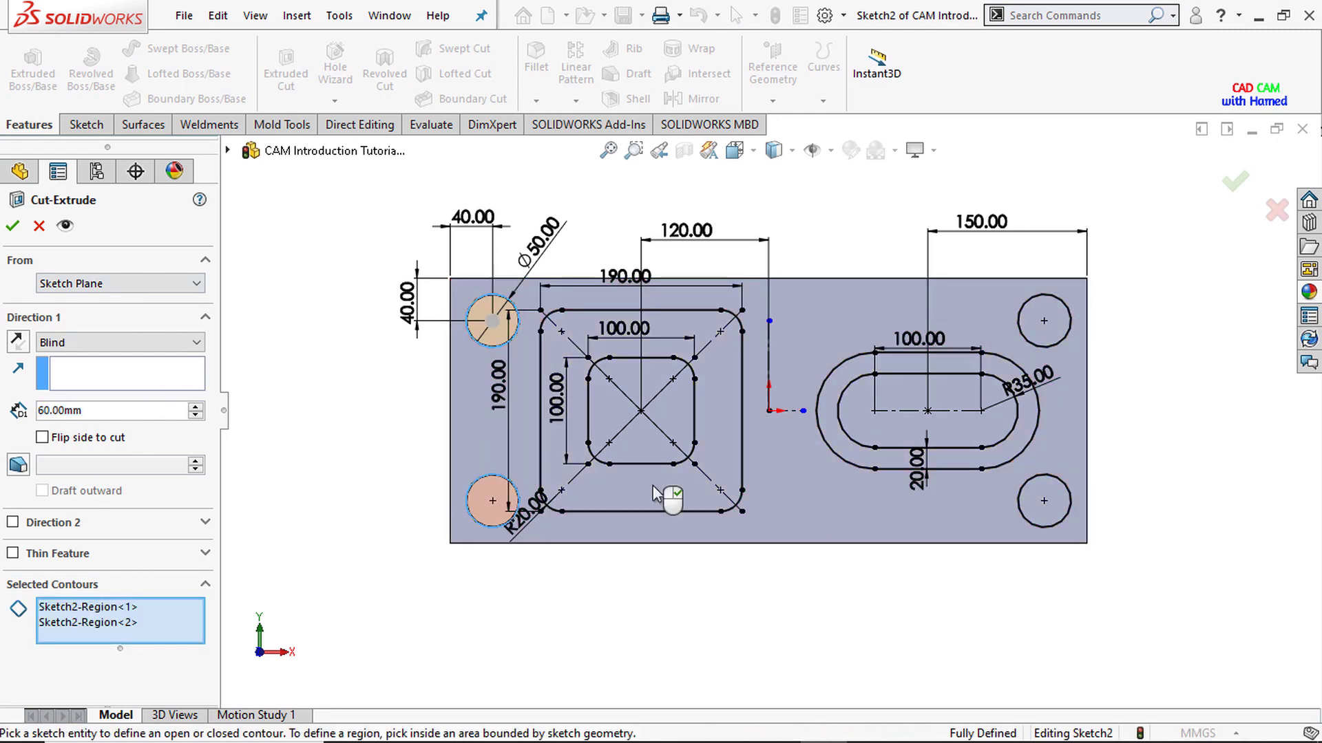
left_click(1060, 320)
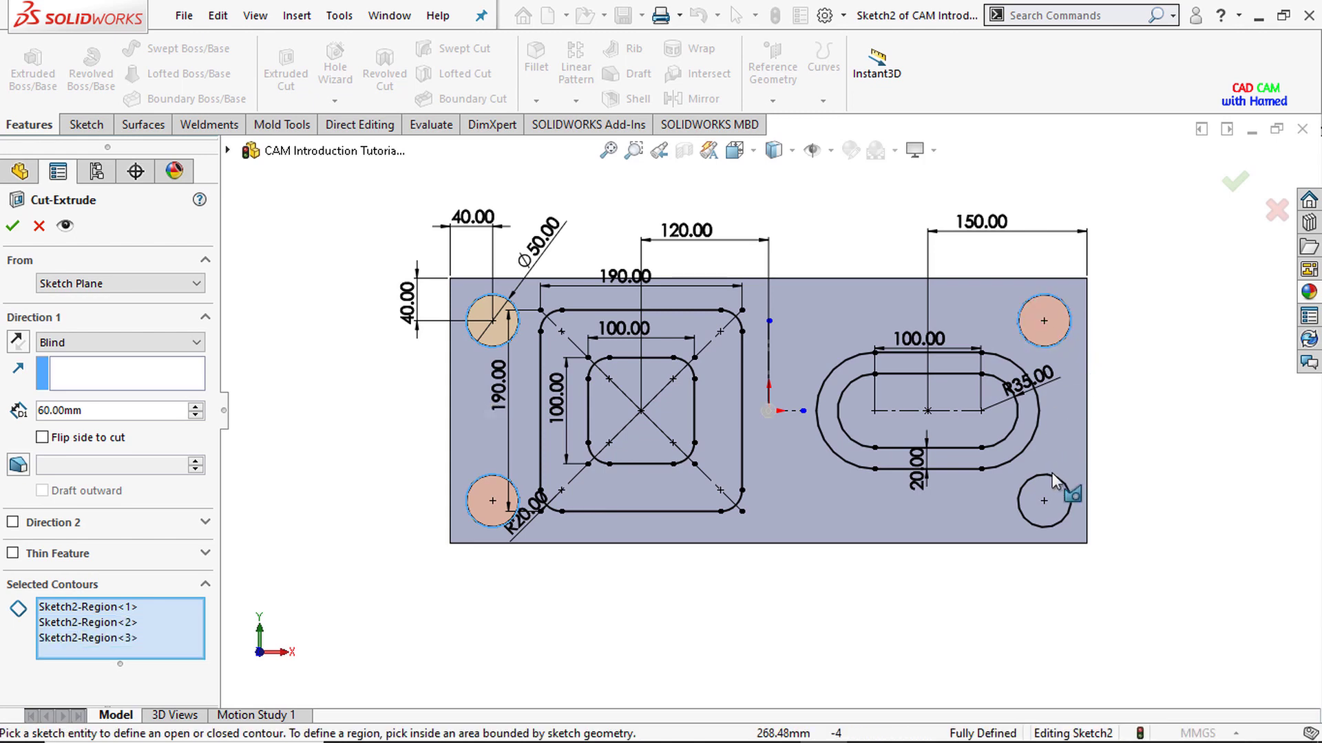
left_click(1053, 516)
left_click(12, 225)
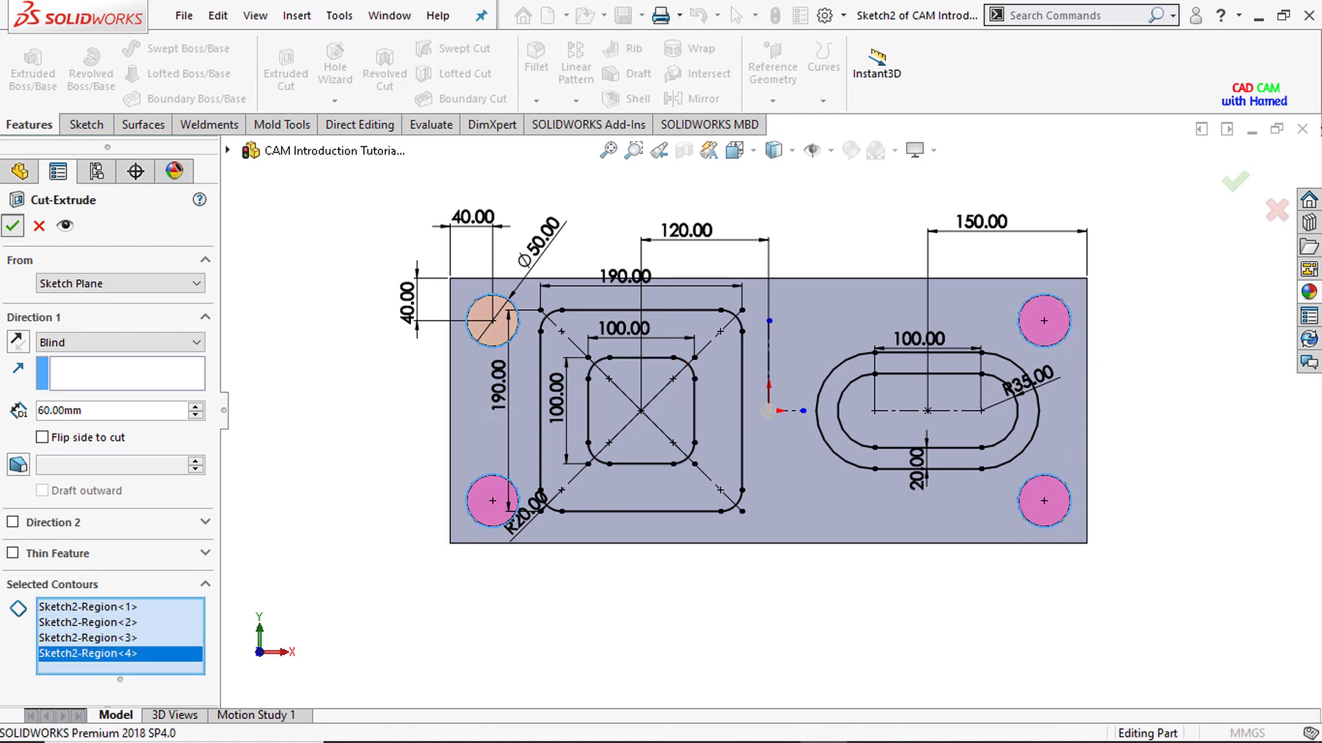
middle_click_drag(519, 551, 402, 455)
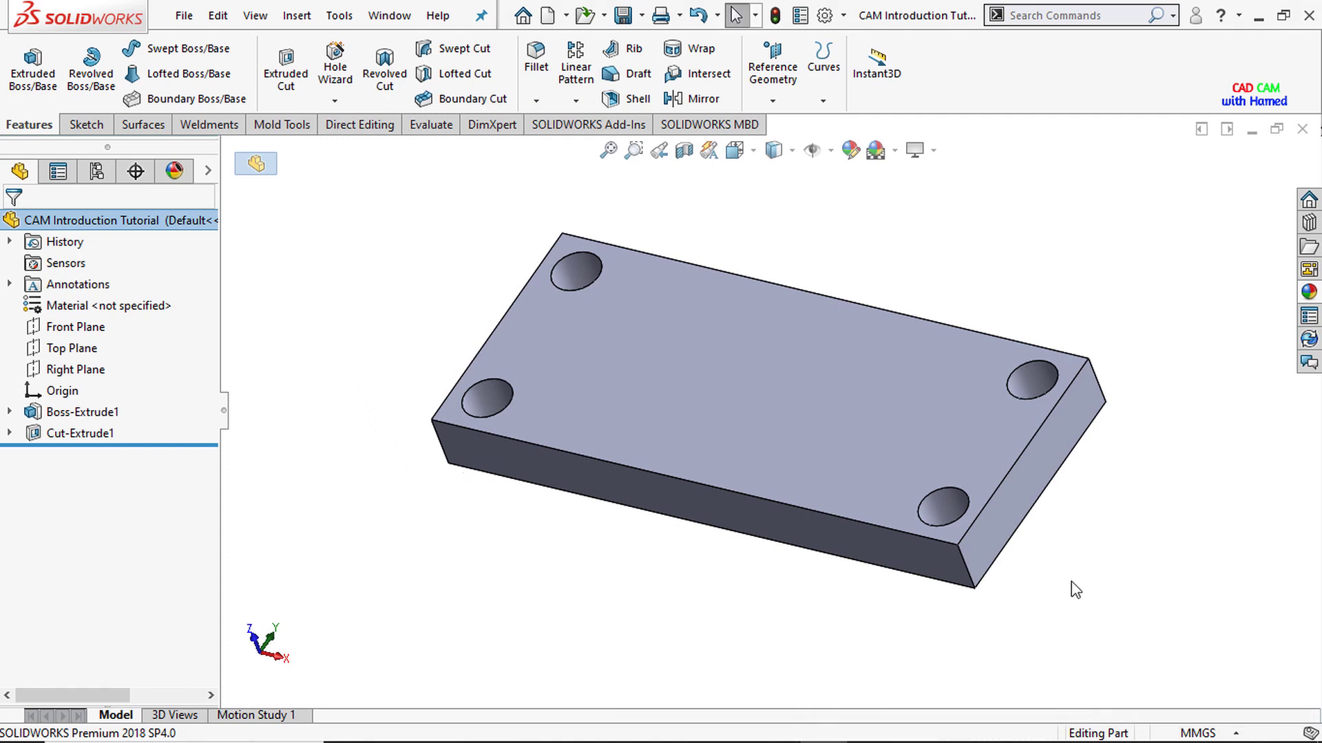
Step: Reuse the same sketch to cut-extrude the inner 100 mm filleted square and the inner slot Through All, clearing the preselected contours
left_click(9, 435)
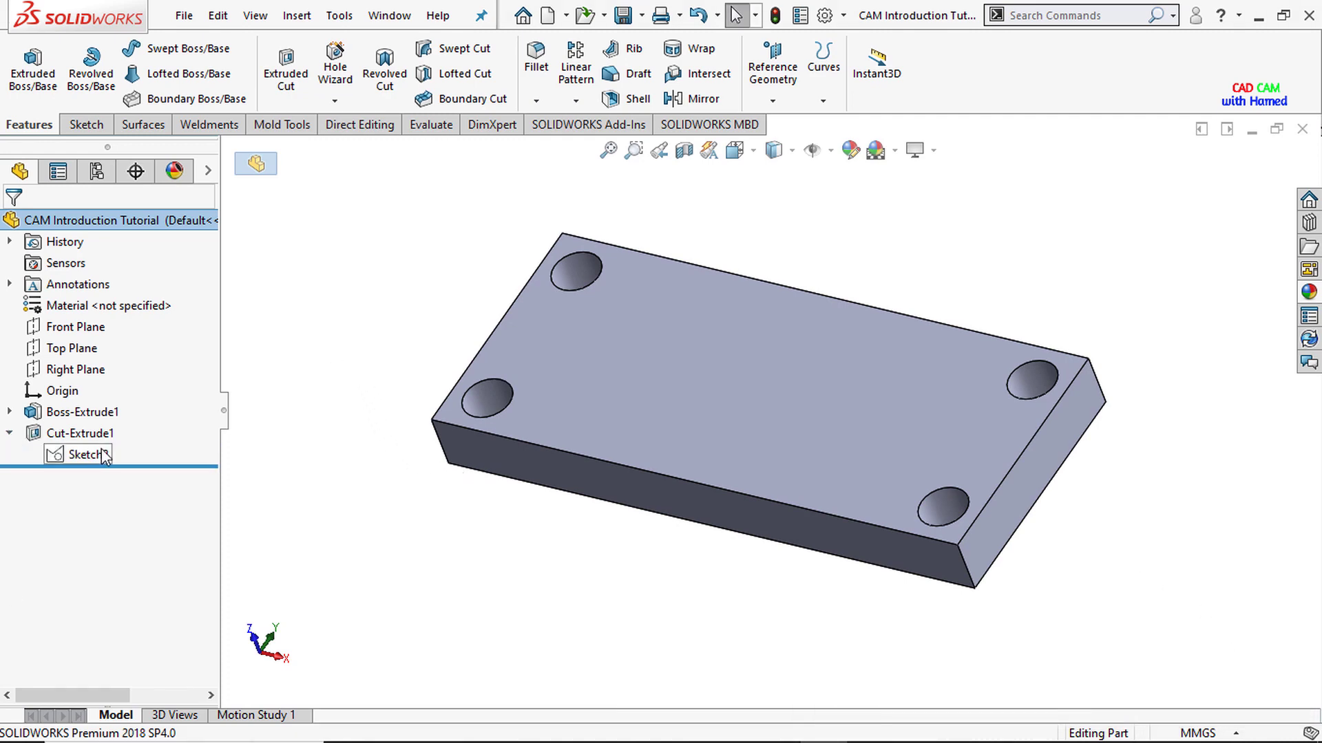
left_click(90, 456)
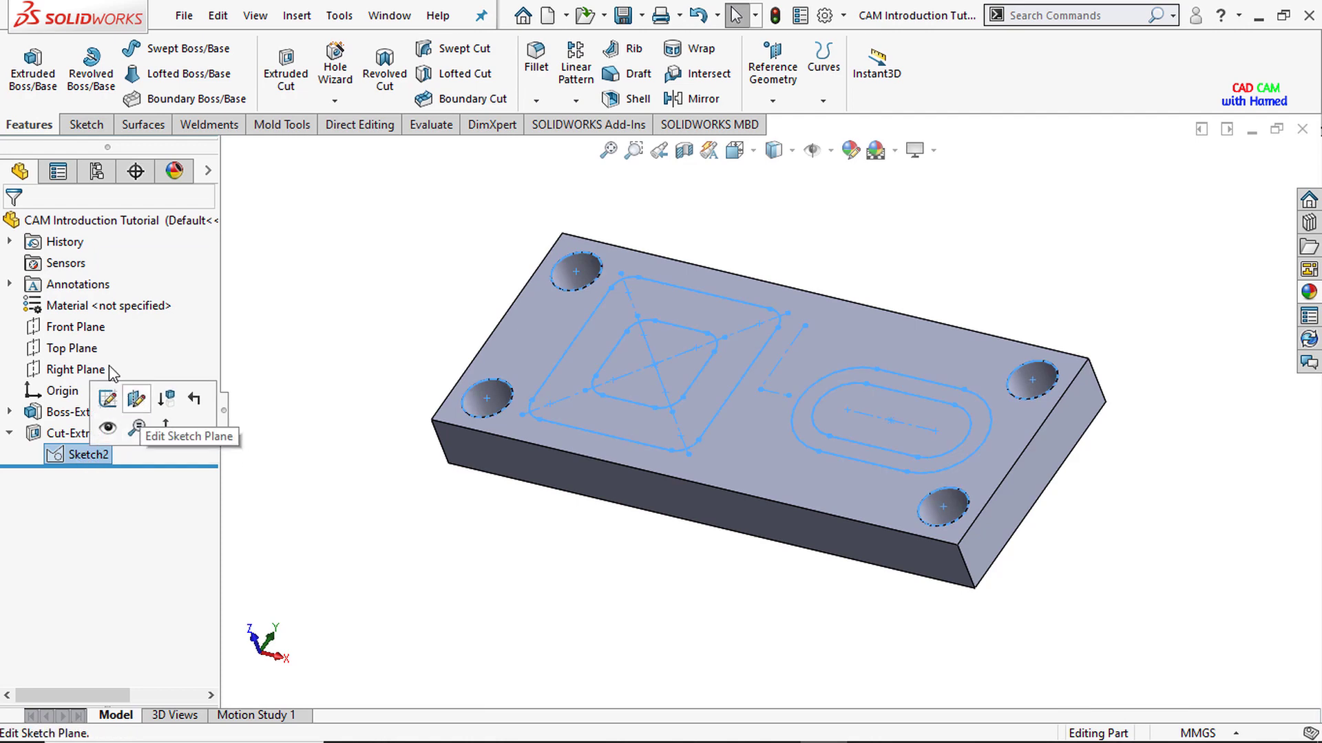
left_click(287, 86)
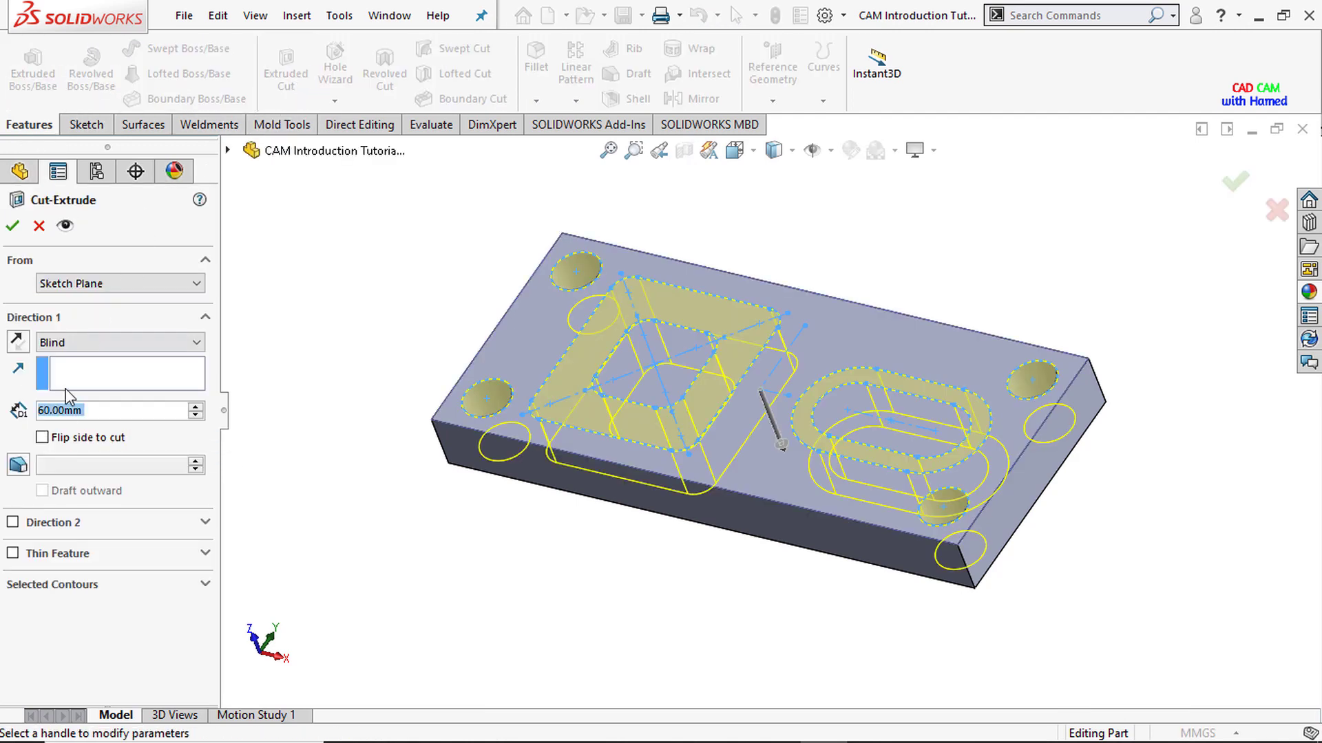
left_click(142, 582)
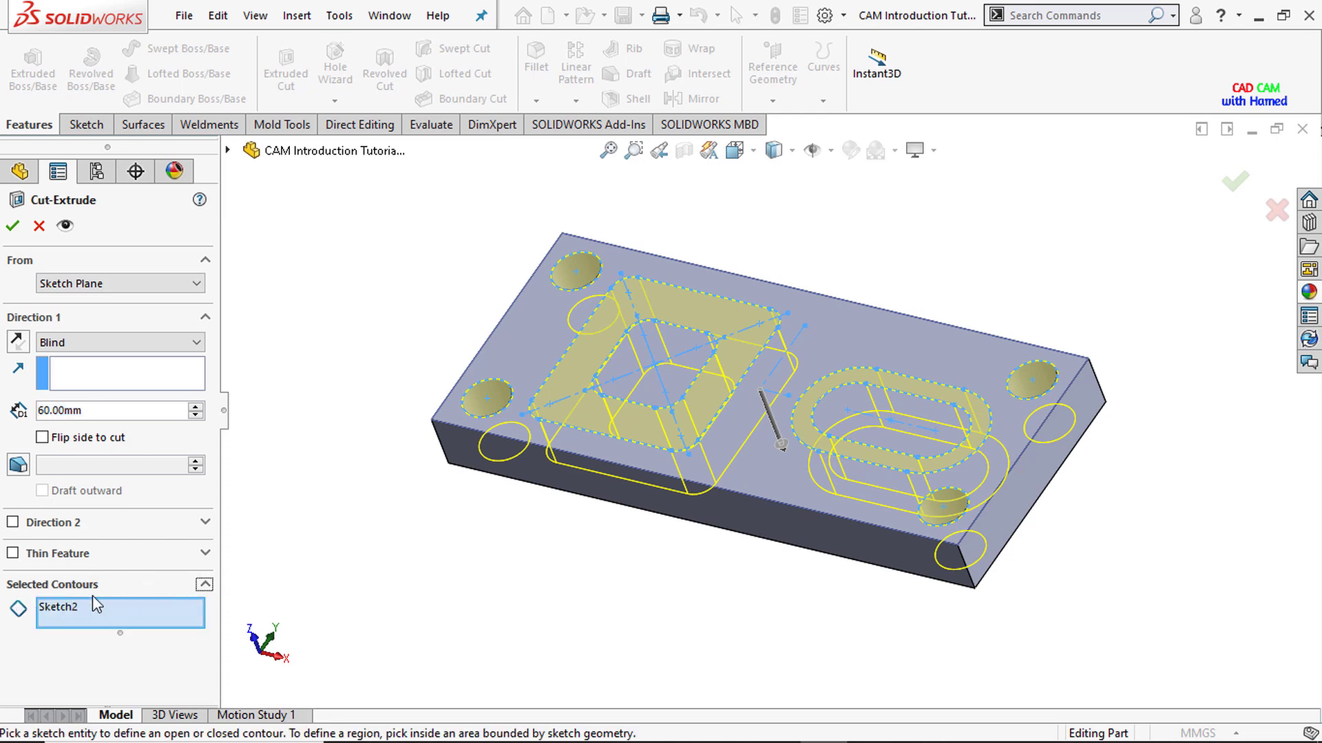
right_click(119, 610)
left_click(183, 626)
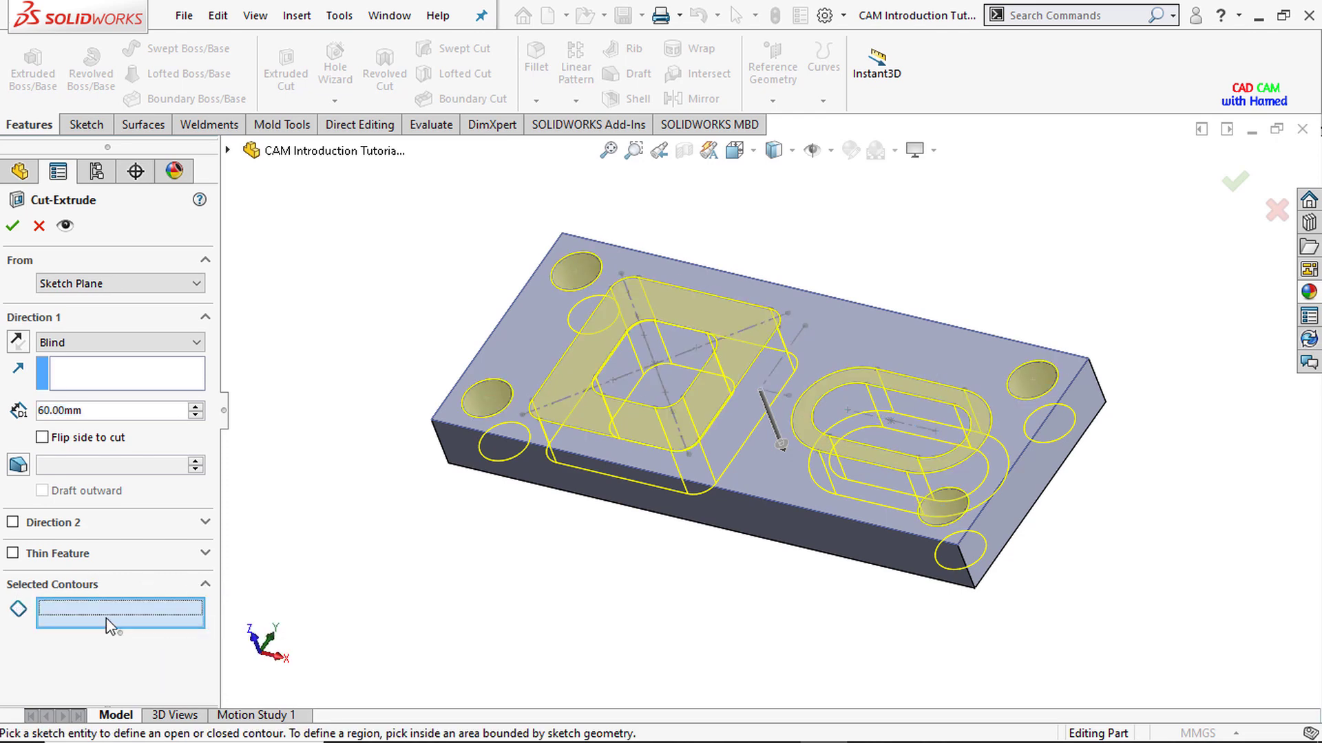
middle_click_drag(548, 597, 589, 687)
left_click(662, 391)
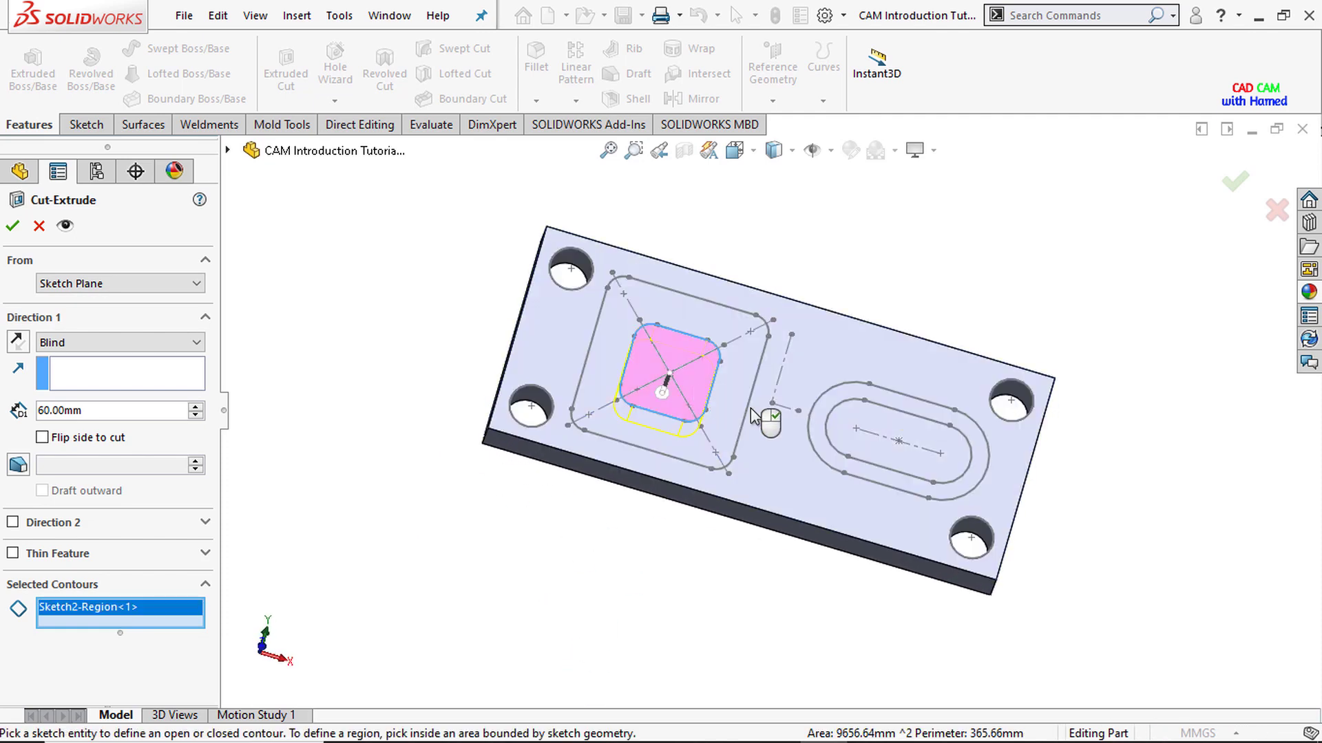
left_click(873, 460)
left_click(124, 342)
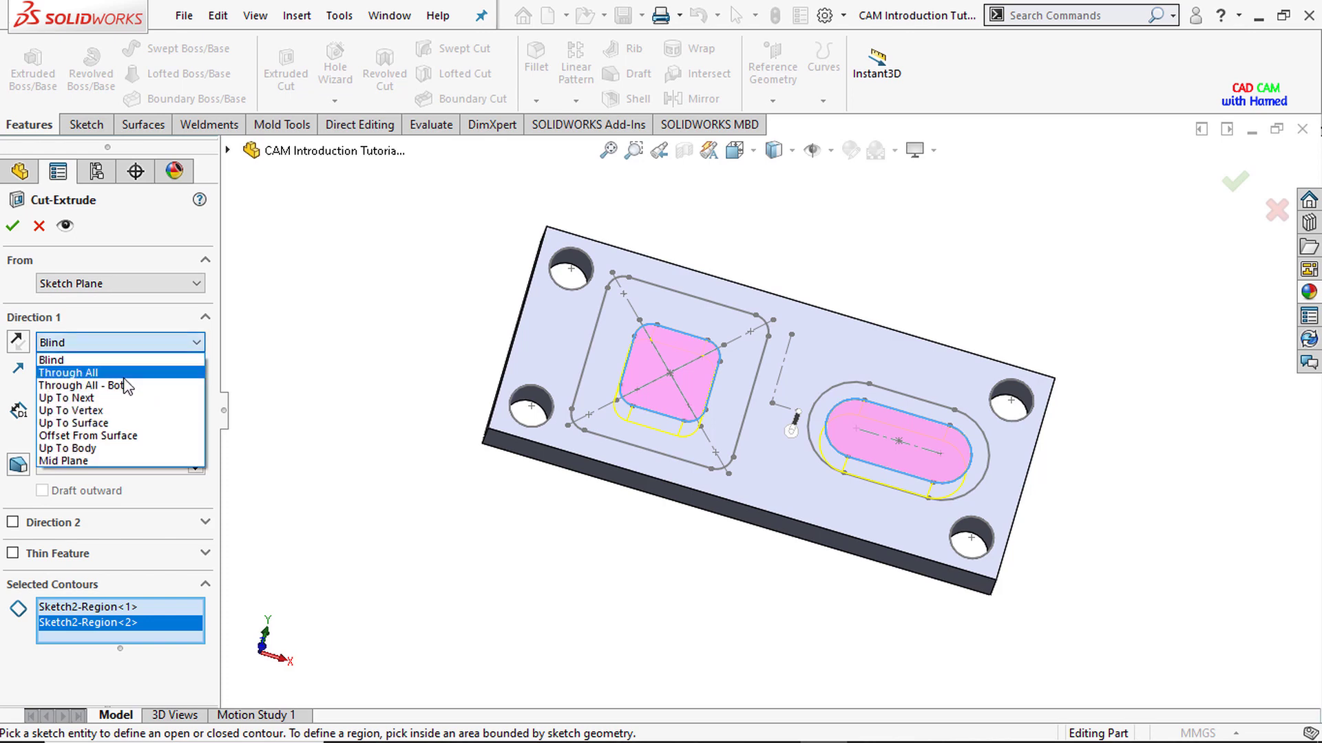
left_click(103, 373)
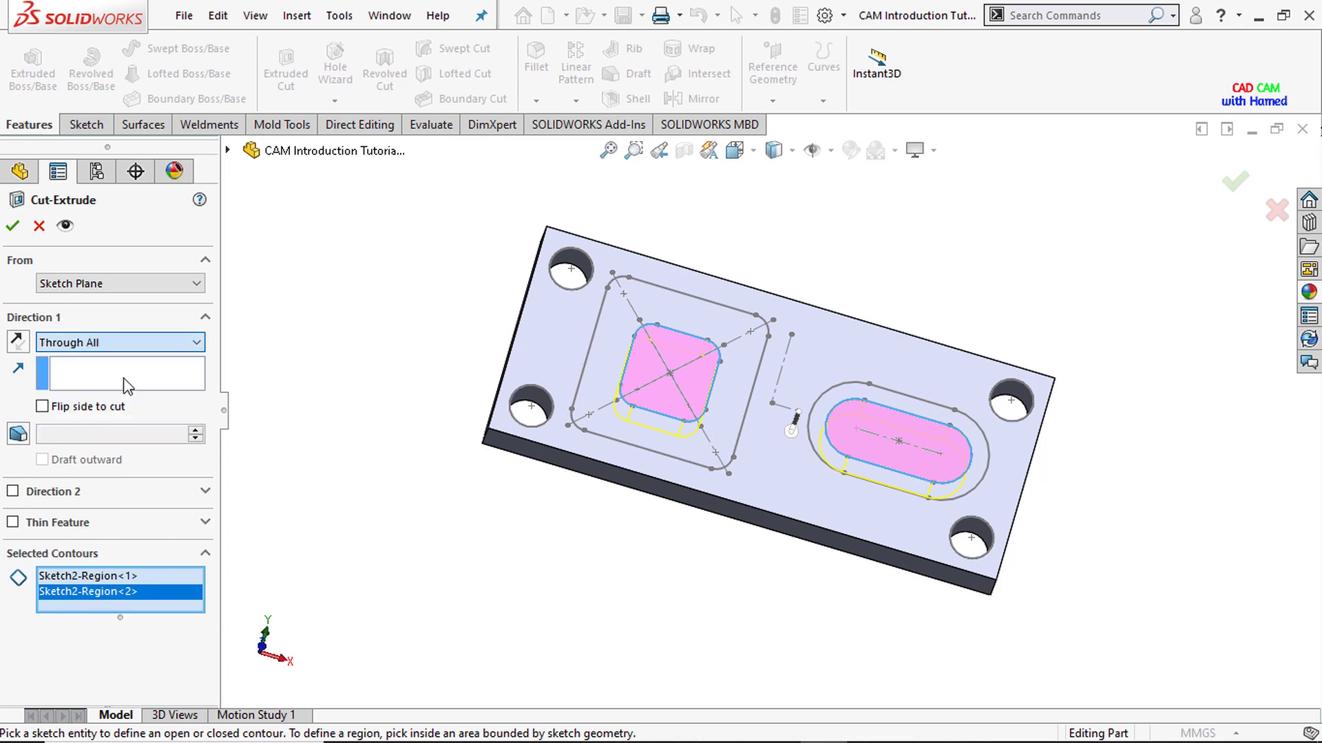
left_click(12, 225)
middle_click_drag(599, 628, 599, 552)
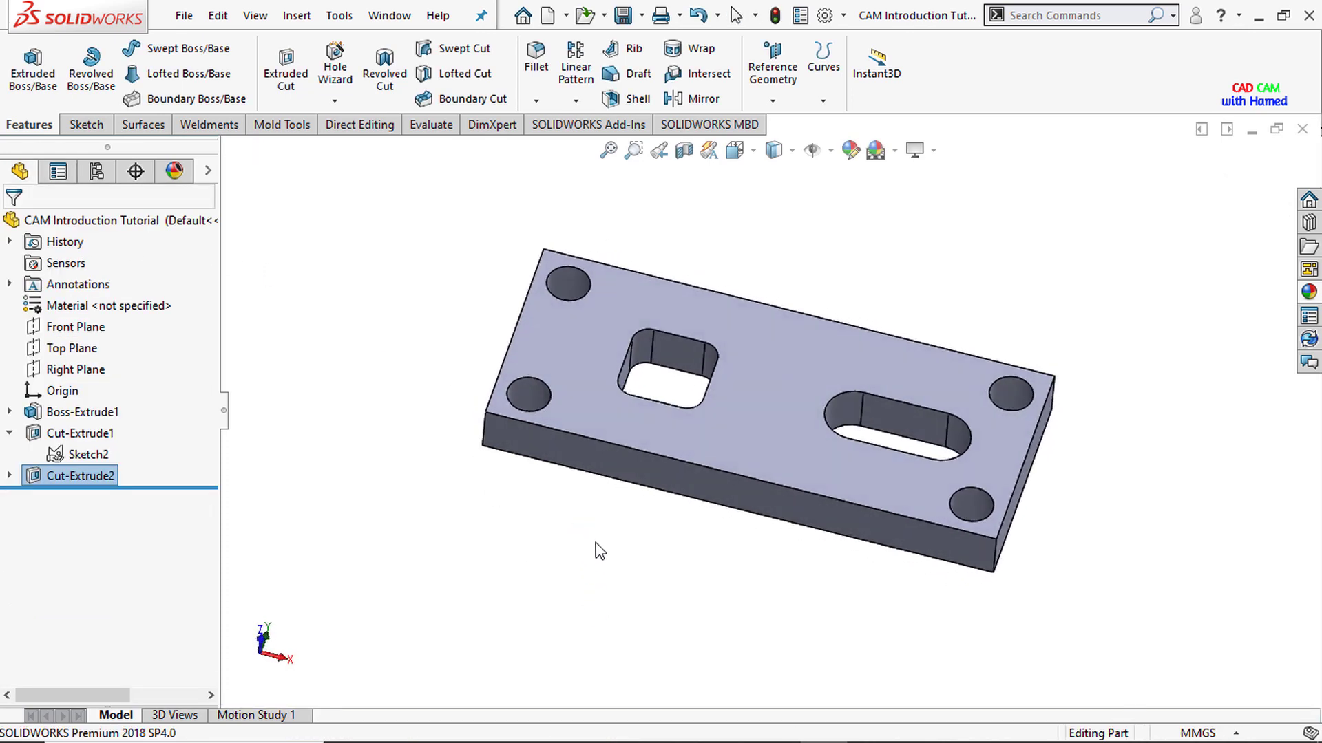
Step: Start another Blind extruded cut from the same sketch and set its depth to 30 mm
left_click(9, 476)
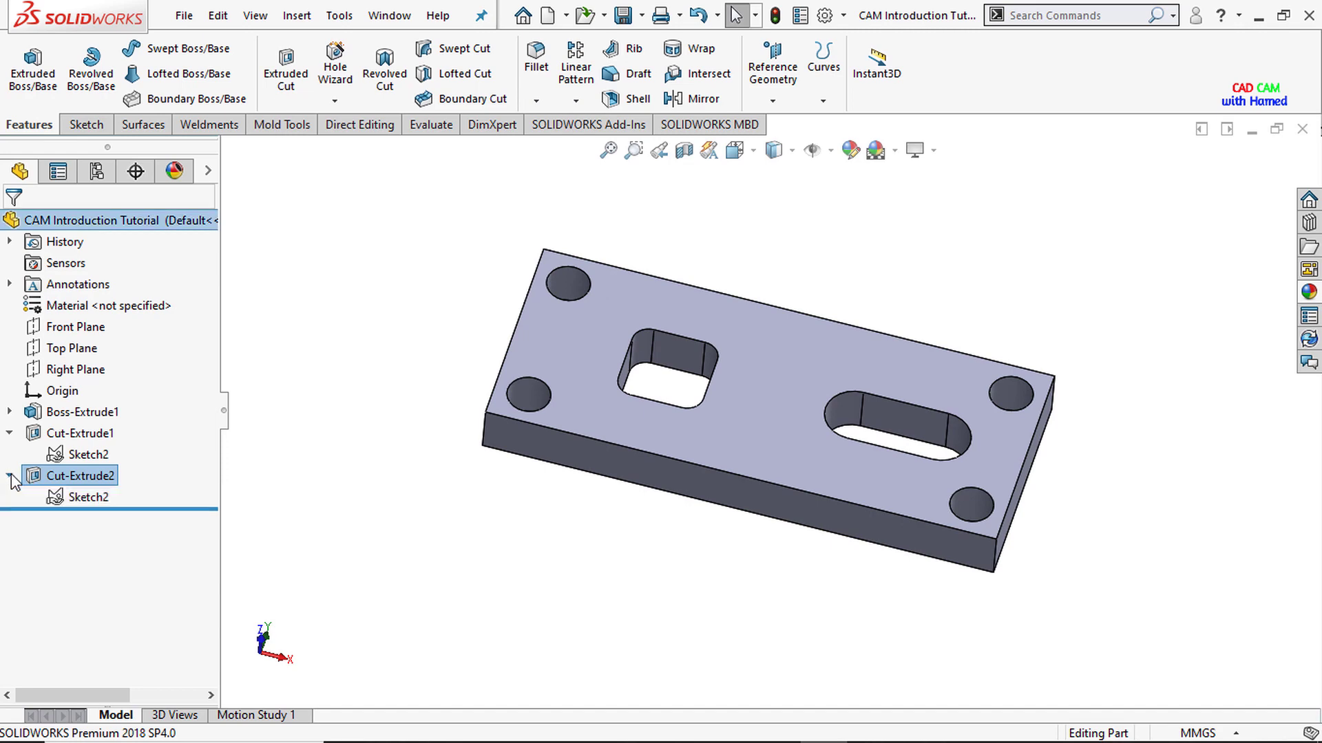
left_click(85, 498)
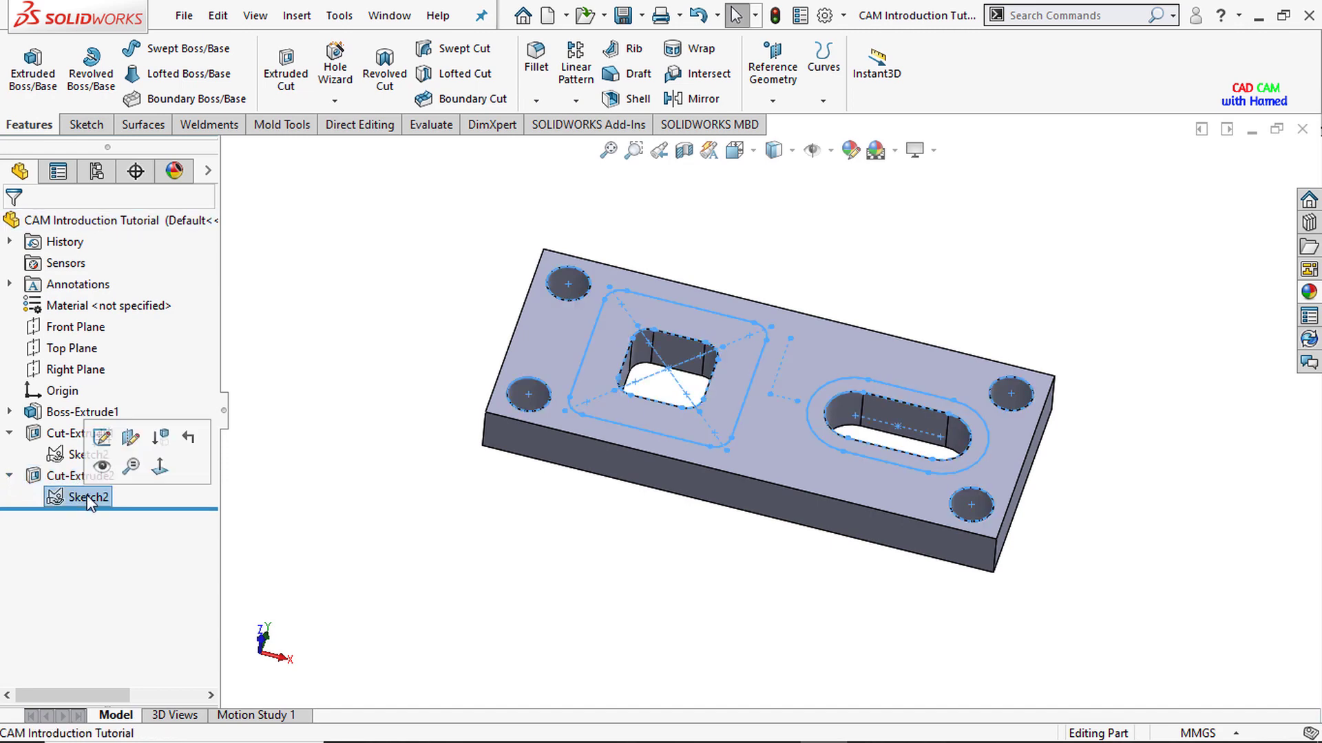
left_click(288, 79)
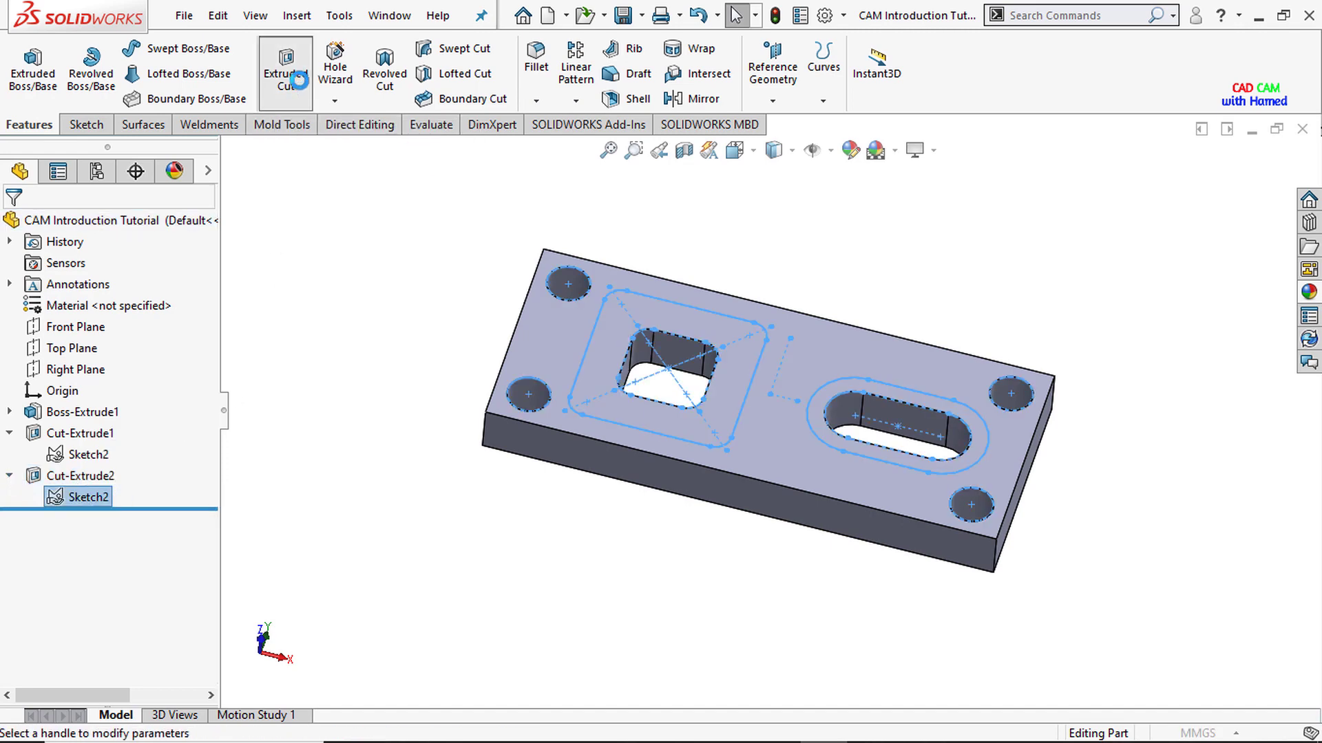
middle_click_drag(452, 588, 165, 431)
left_click_drag(139, 409, 17, 413)
key("BackSpace")
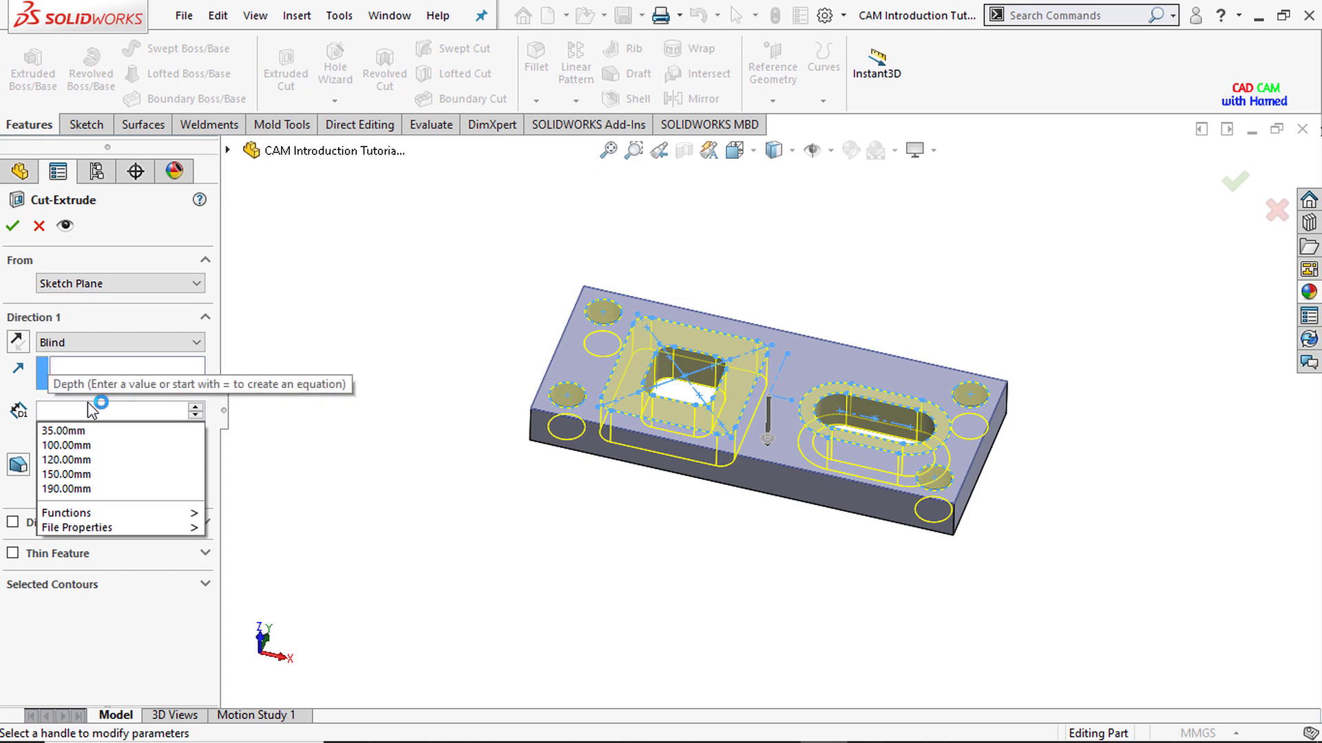
type("30")
key("Return")
middle_click_drag(578, 457, 642, 398)
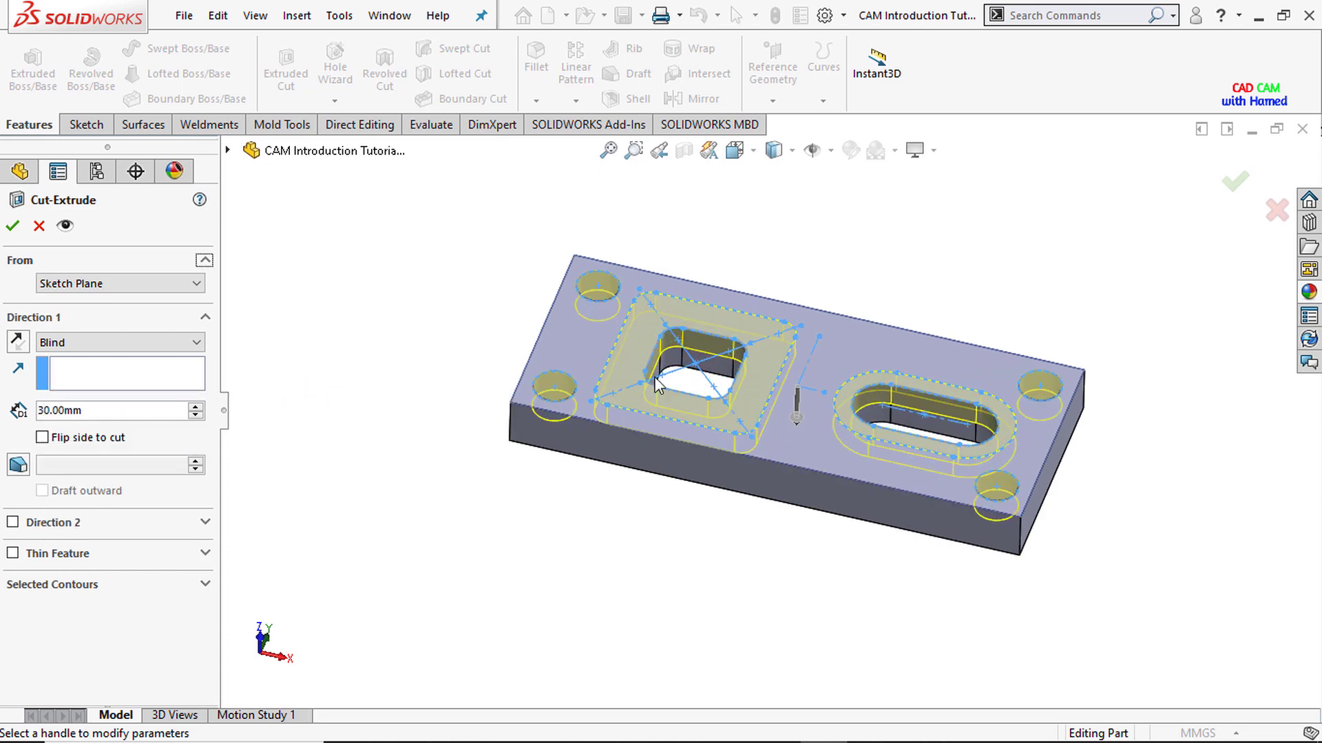
Step: Replace the cut's contours with the ring between the two filleted squares and the ring between the two slot outlines, and finish the cut
left_click(190, 589)
right_click(110, 617)
left_click(157, 629)
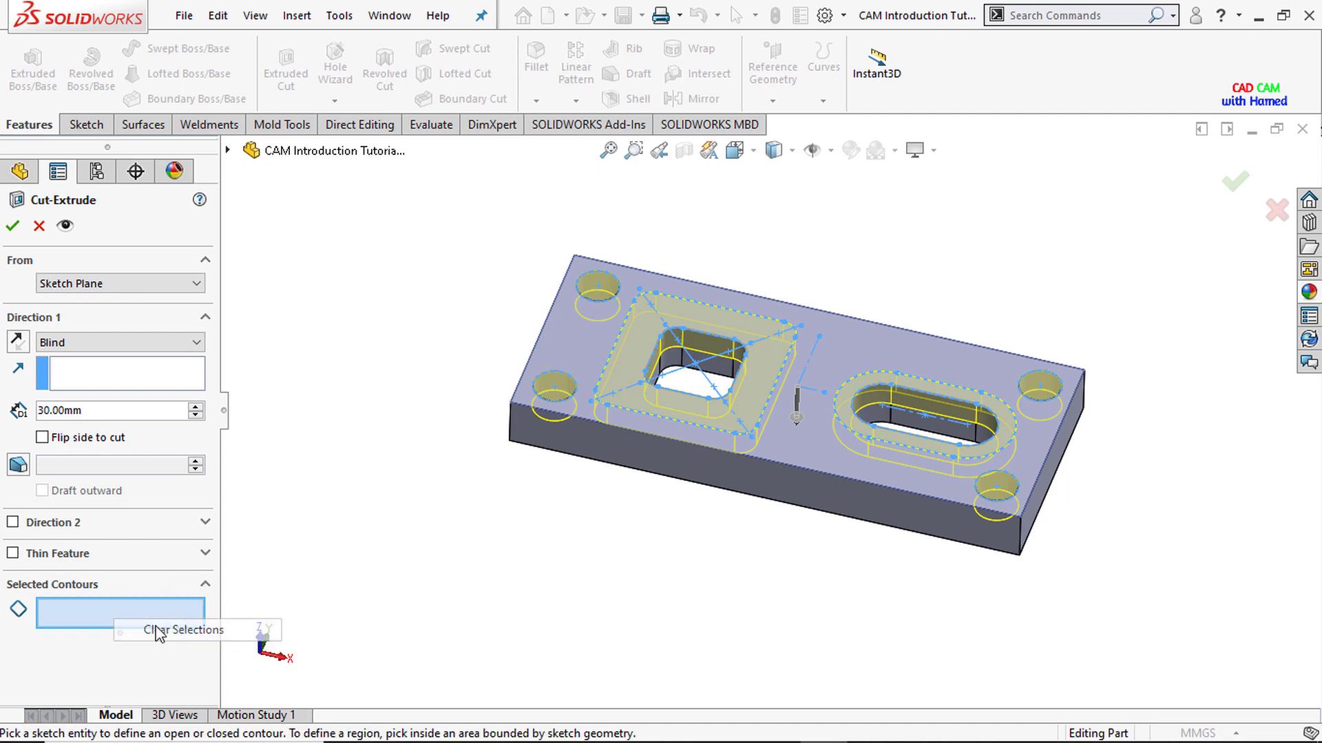
left_click(633, 370)
left_click(854, 413)
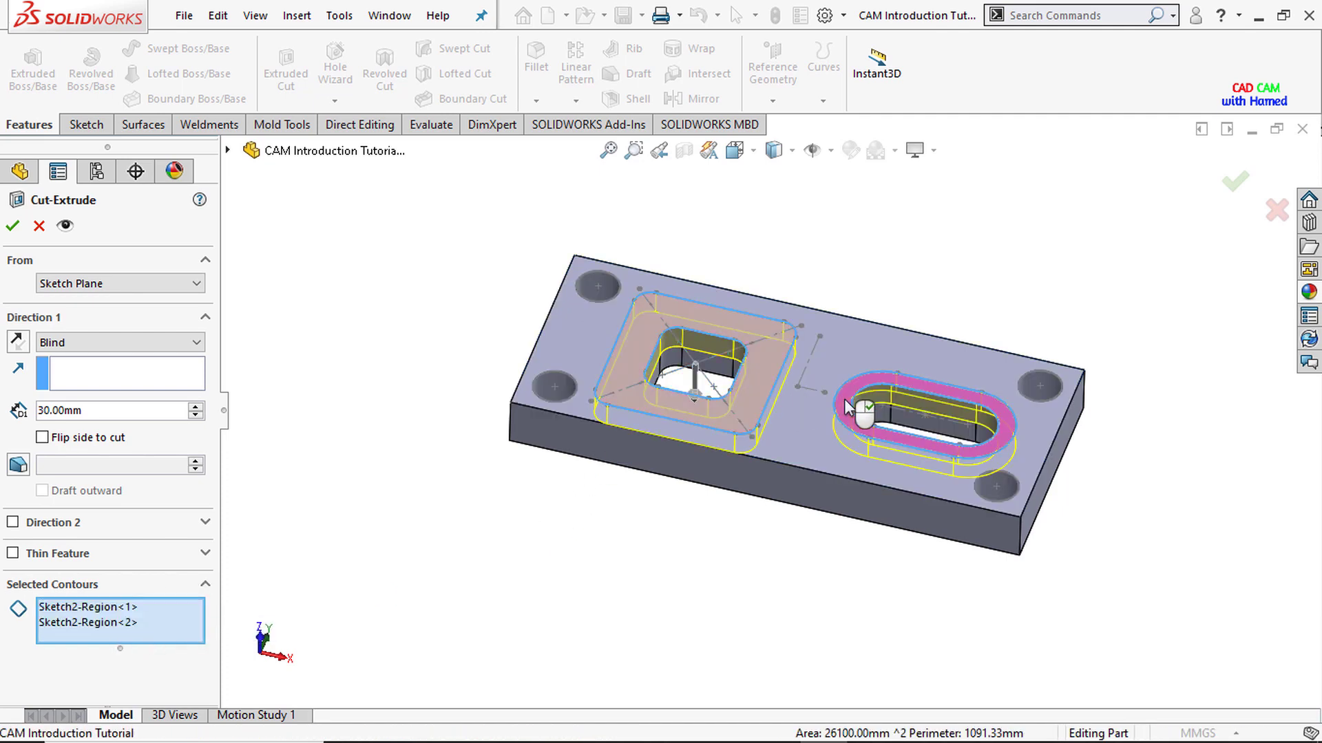
left_click(12, 226)
scroll(888, 375, "up", 2)
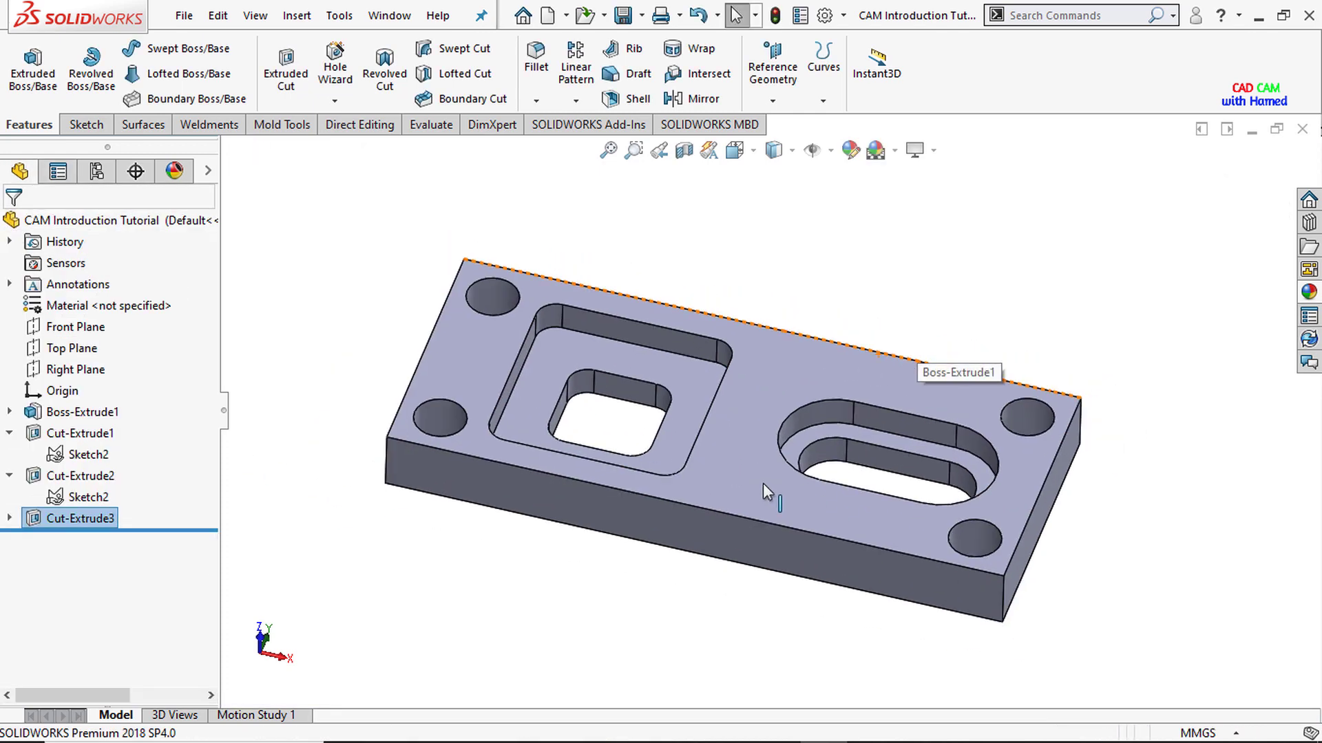
middle_click_drag(633, 581, 530, 678)
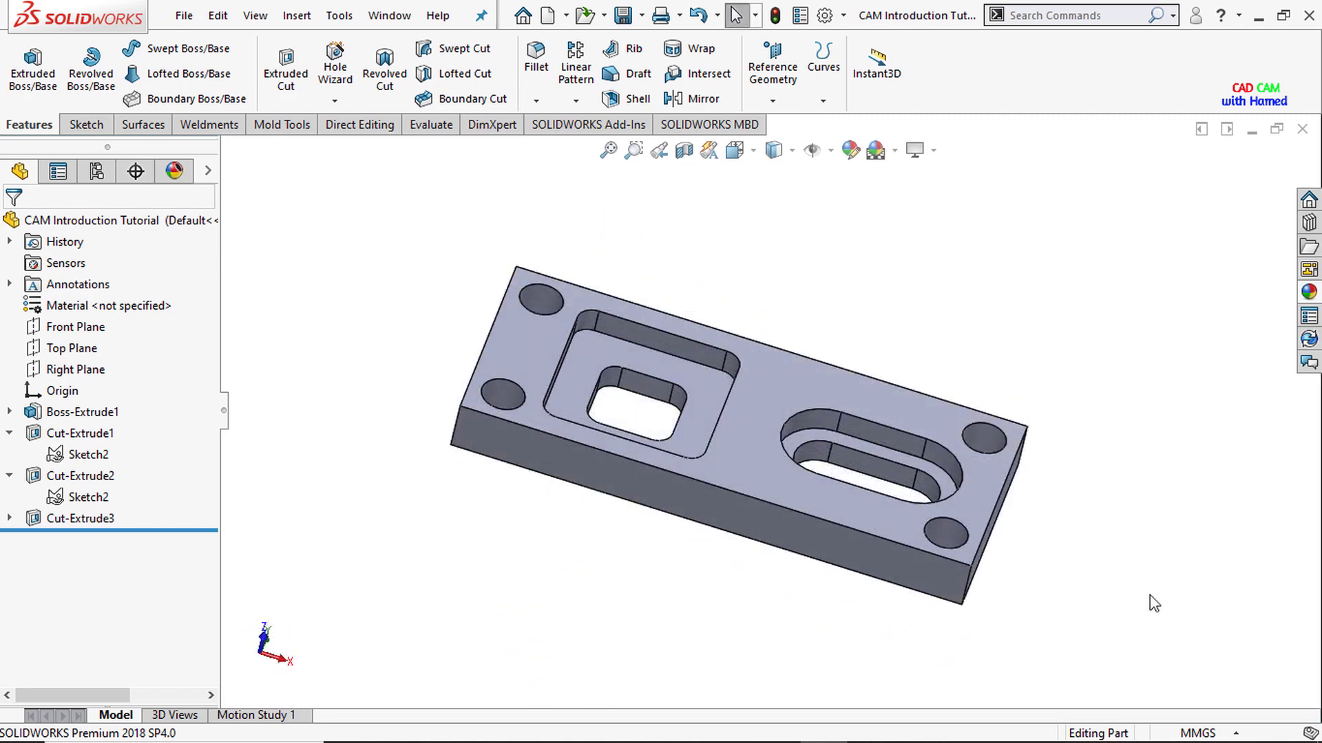
middle_click_drag(1149, 596, 1091, 574)
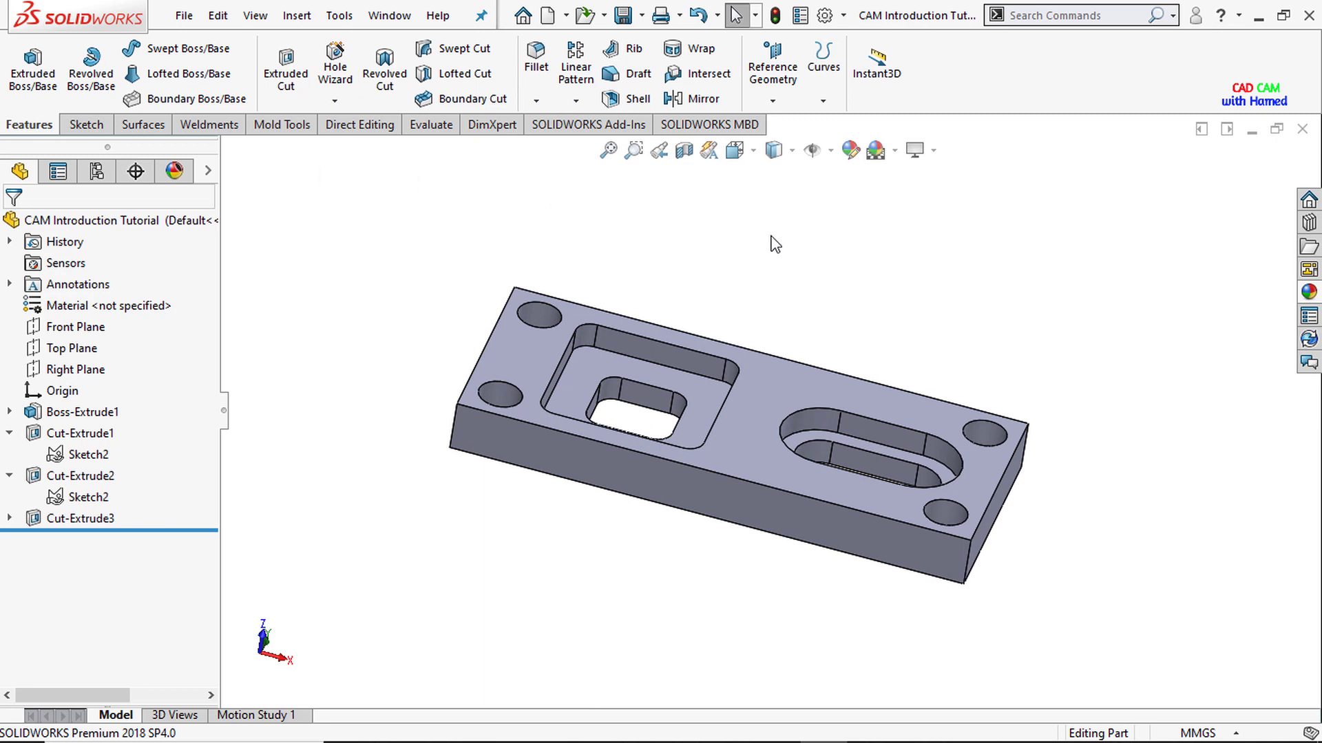
Step: Activate the SOLIDWORKS CAM 2018 add-in for the current session
left_click(843, 15)
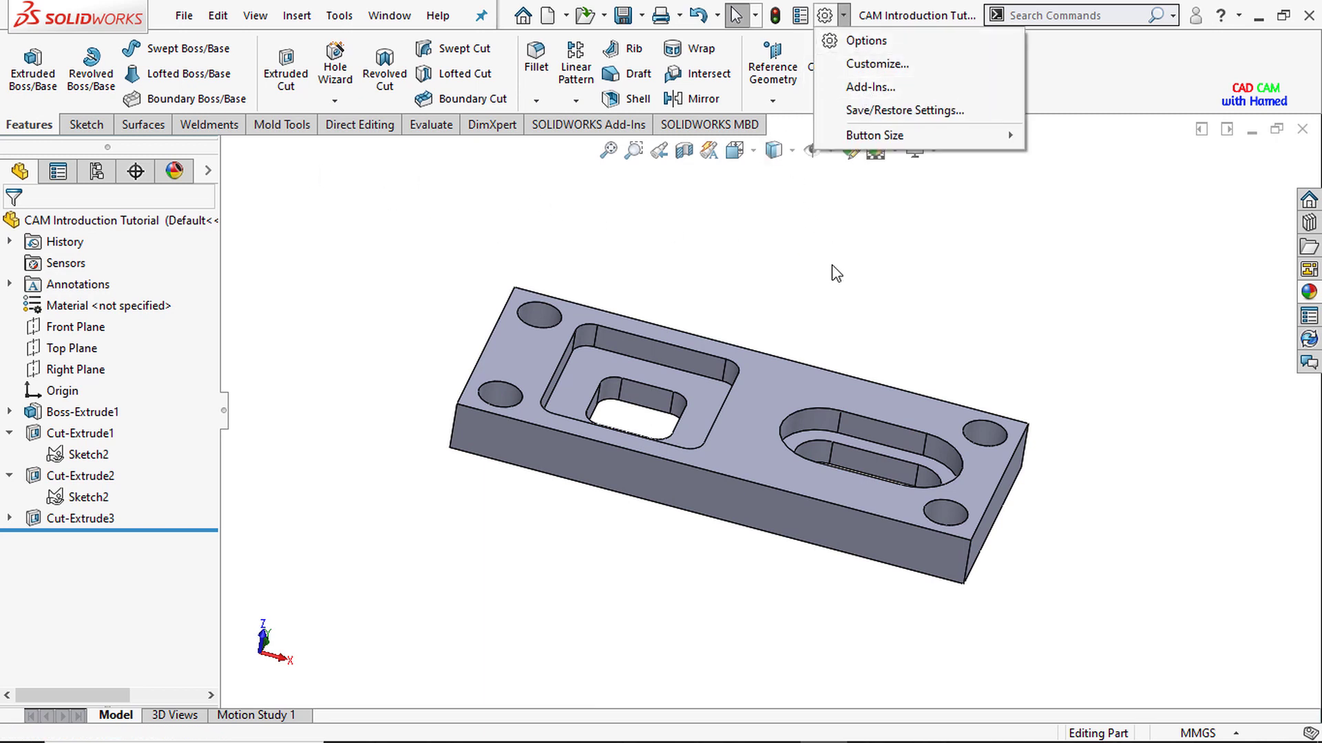
left_click(868, 90)
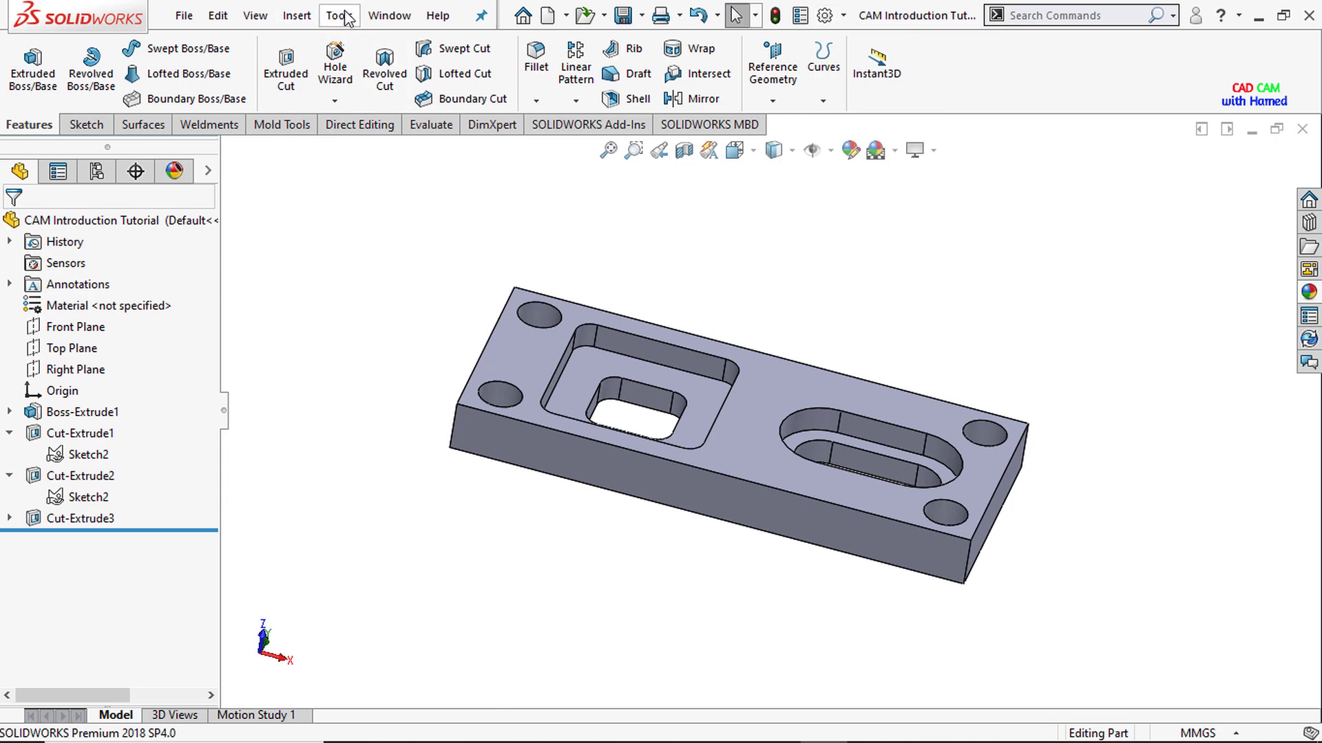
left_click(843, 15)
left_click(868, 88)
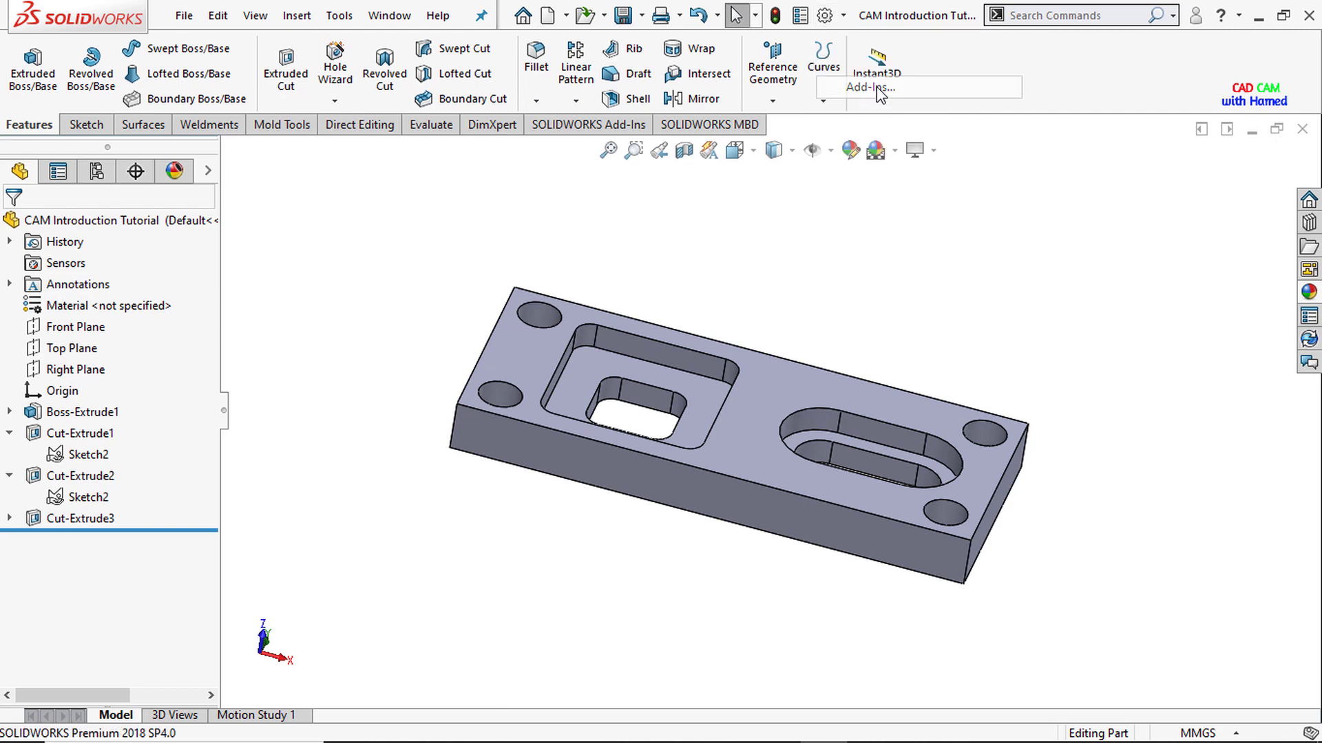
scroll(582, 465, "down", 1)
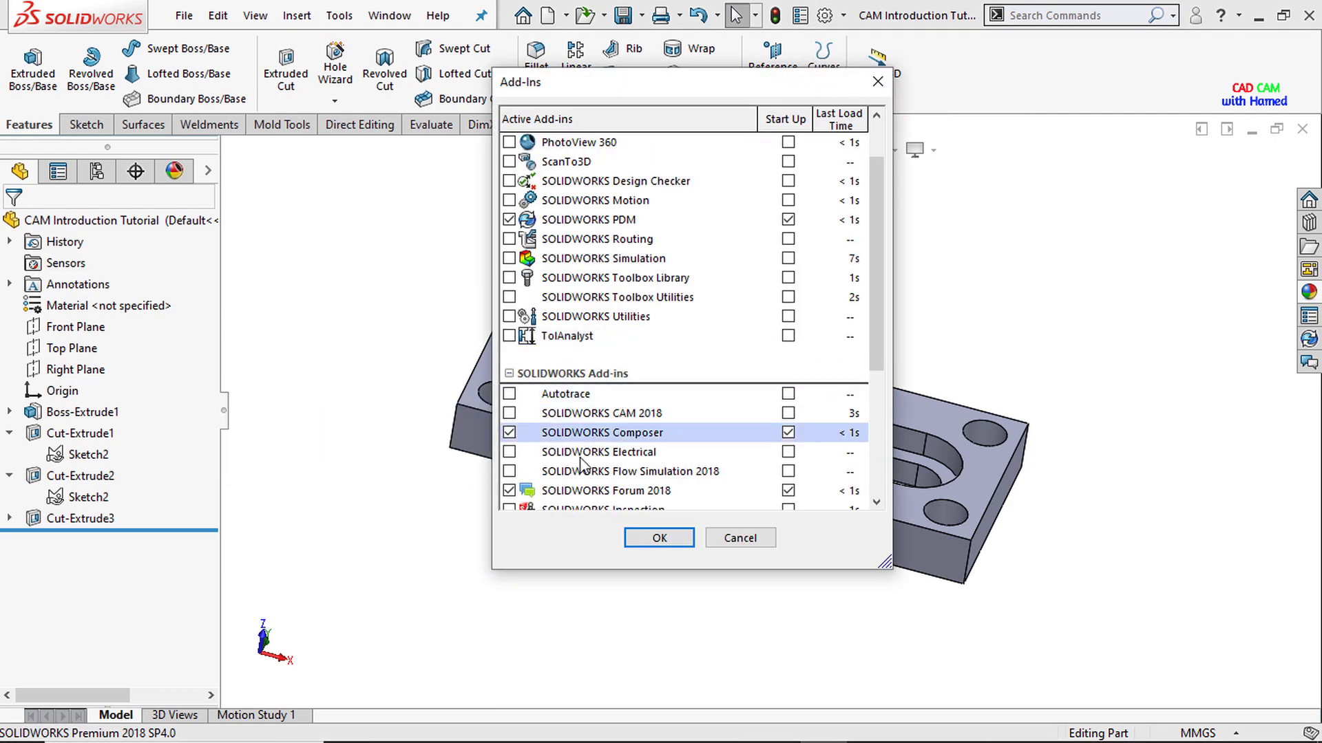
left_click(510, 414)
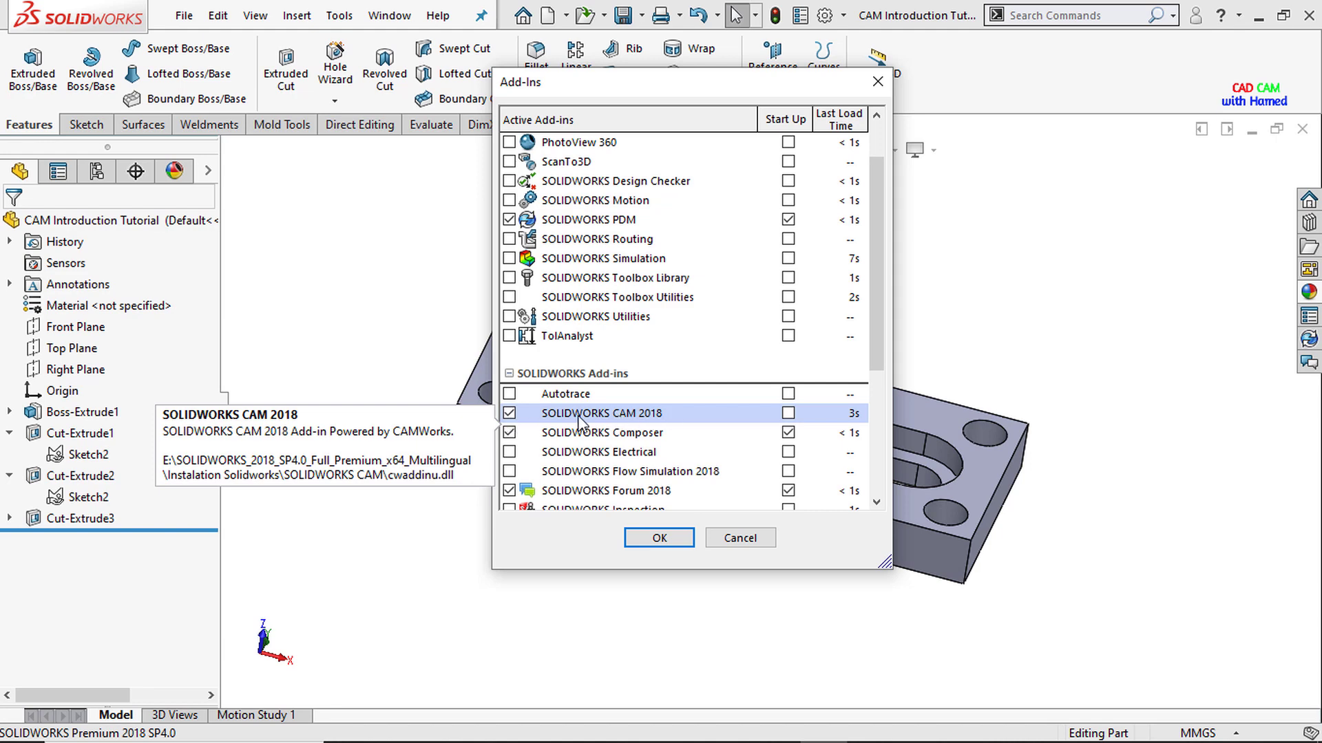
left_click(659, 538)
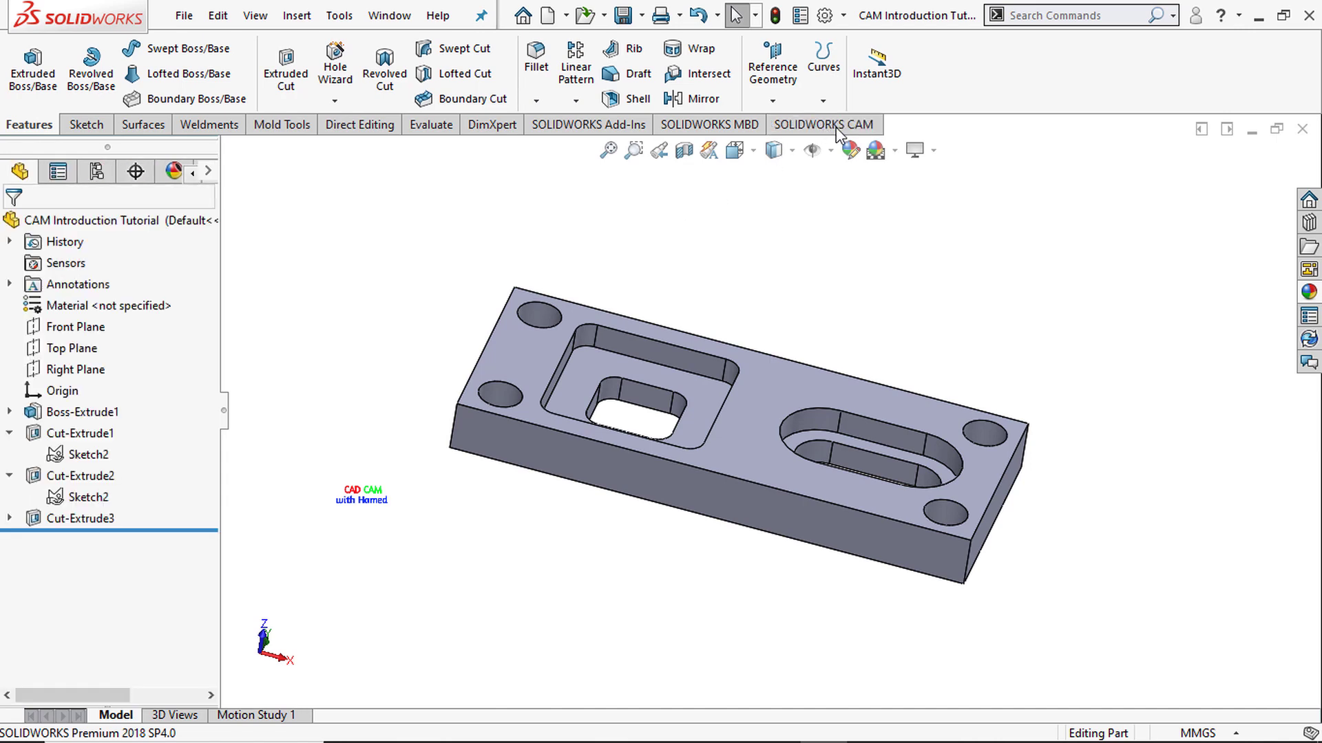
Step: Show the SOLIDWORKS CAM commands, widen the model tree pane and open the SOLIDWORKS CAM Operation Tree
left_click(837, 125)
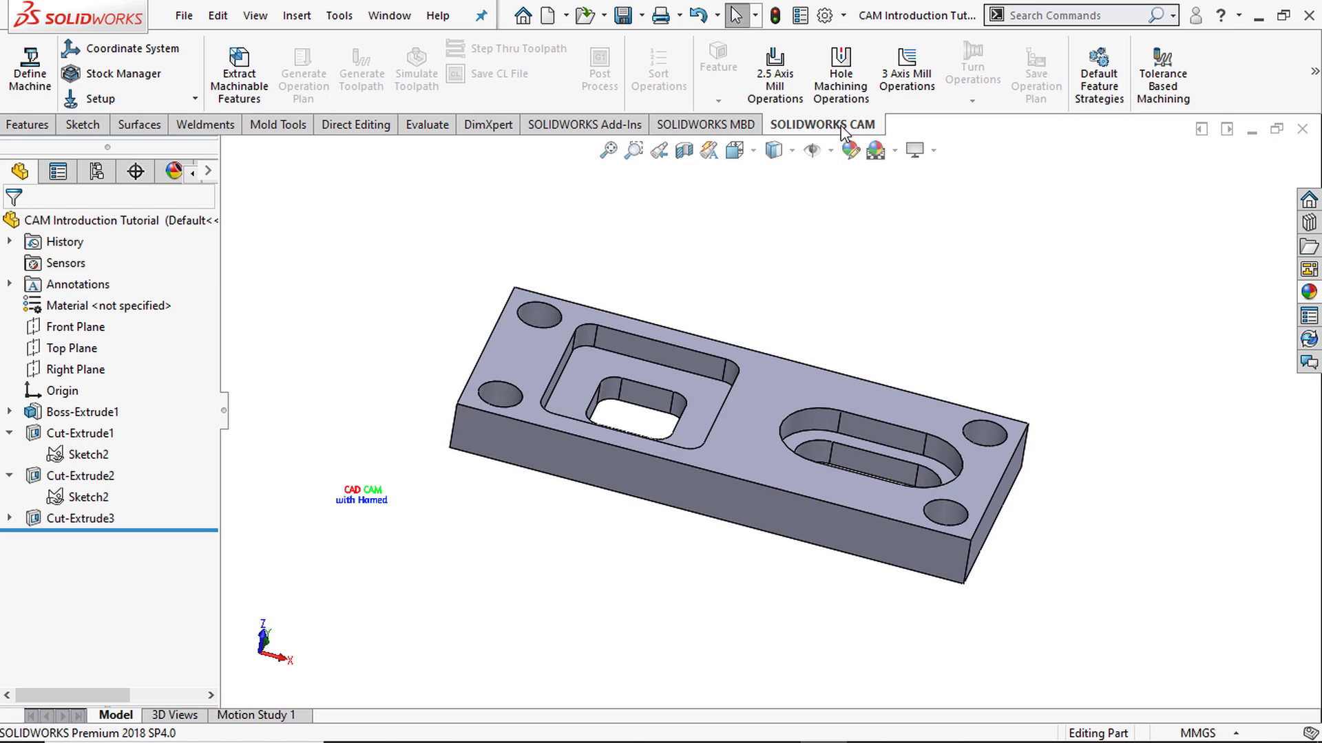
left_click_drag(219, 259, 368, 271)
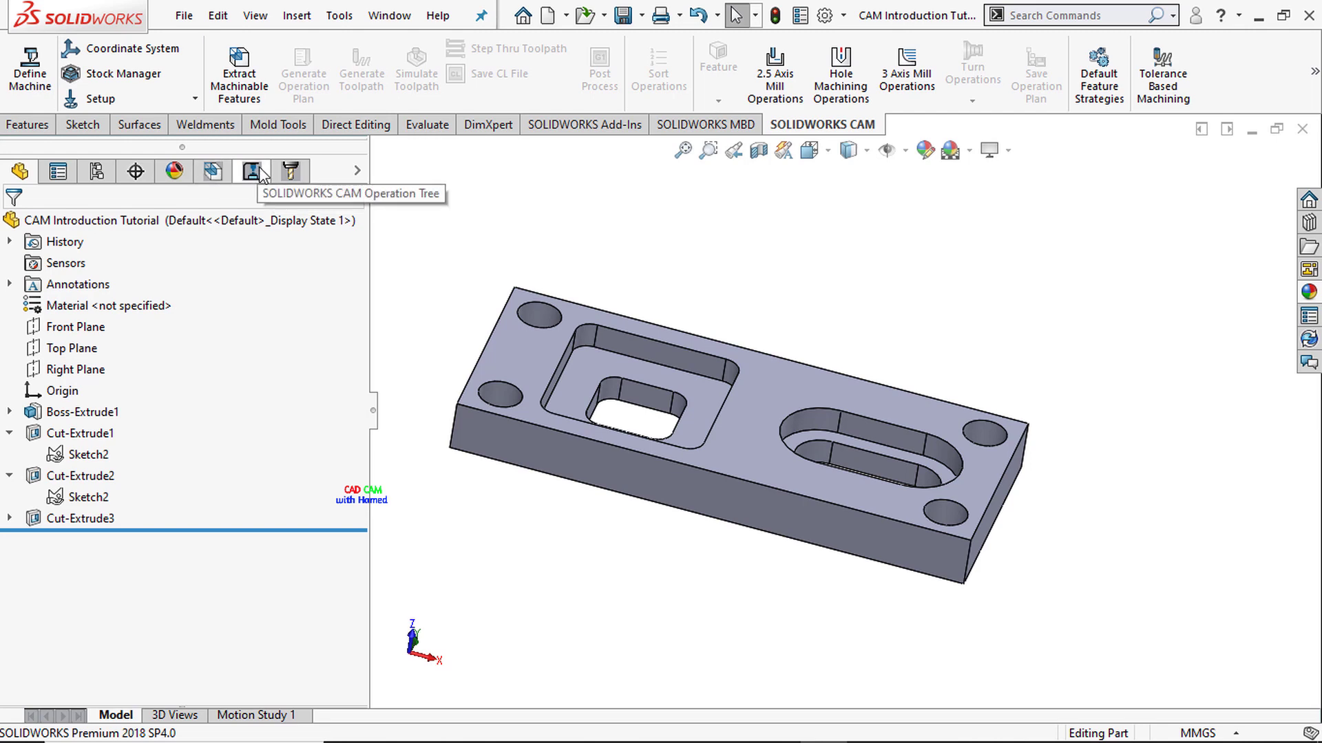
left_click(252, 171)
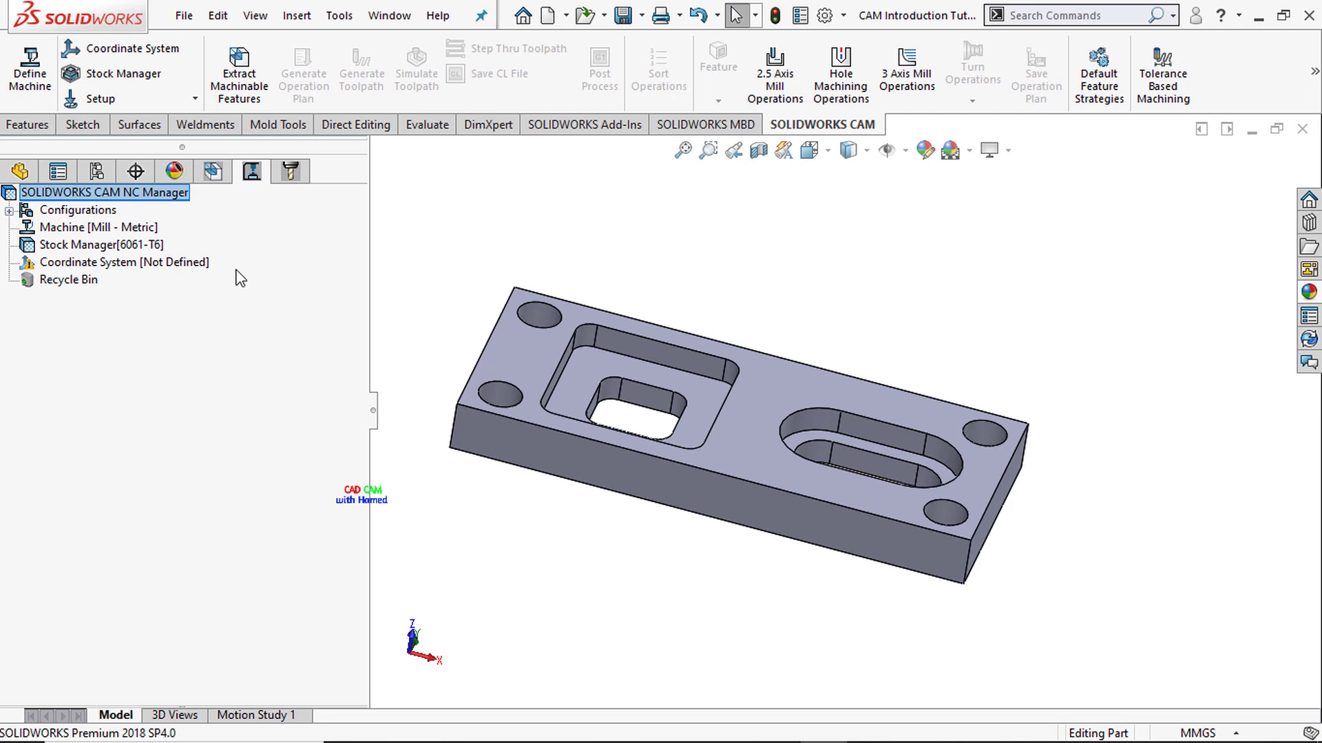
Step: Show the CAM tool tree and define the machine as Mill - Metric with Medium duty
left_click(292, 172)
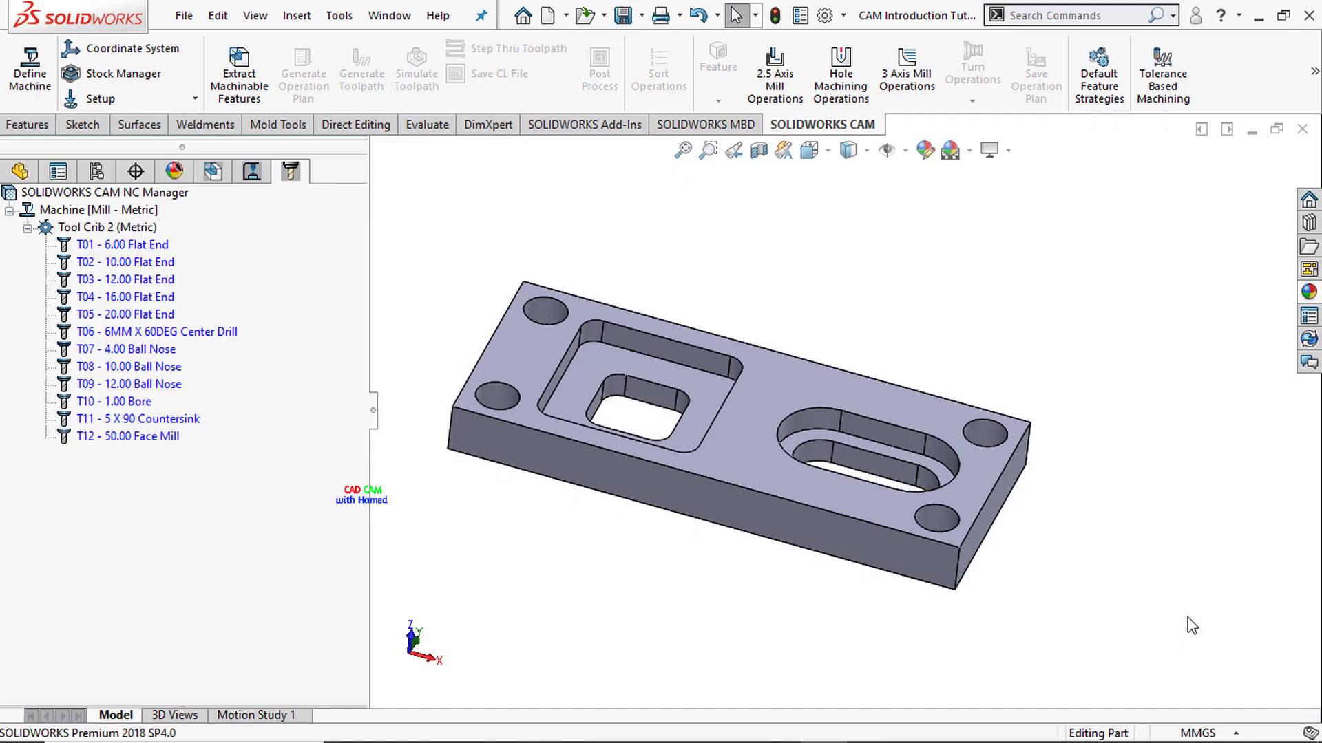
left_click(31, 88)
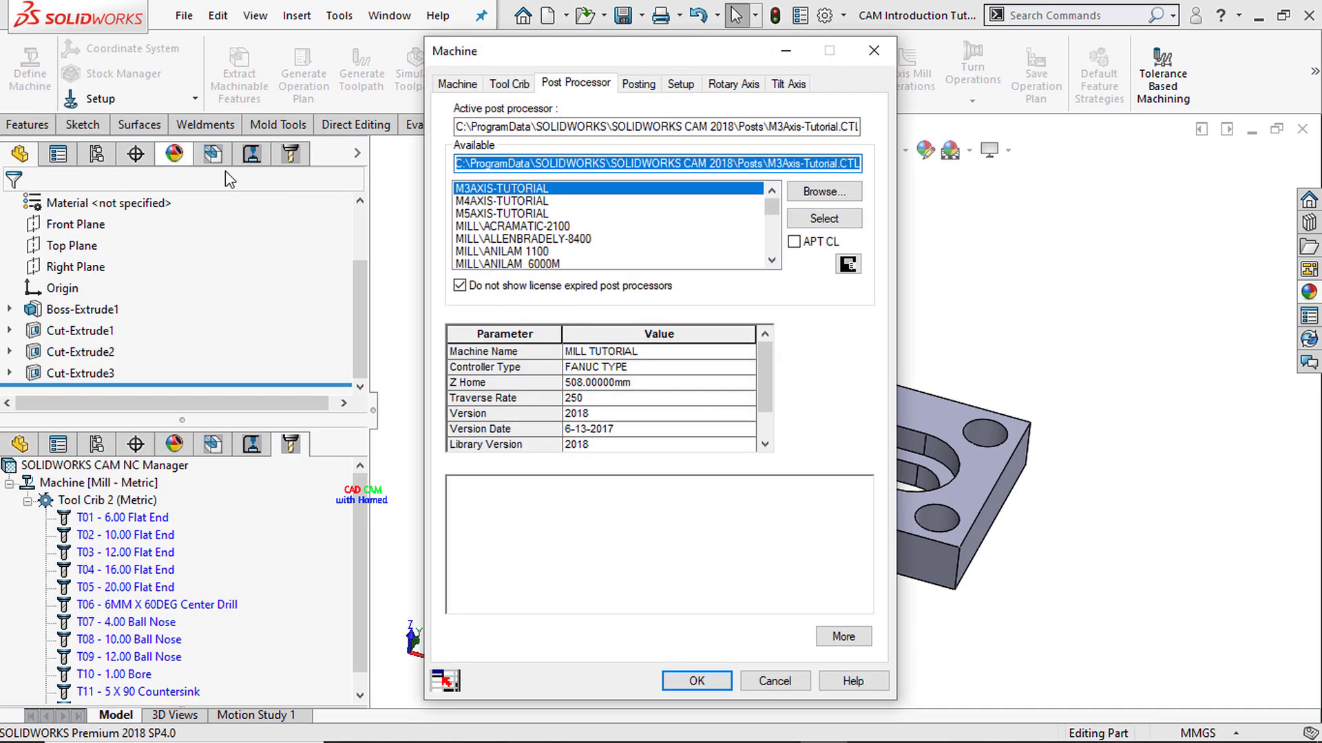
left_click(457, 84)
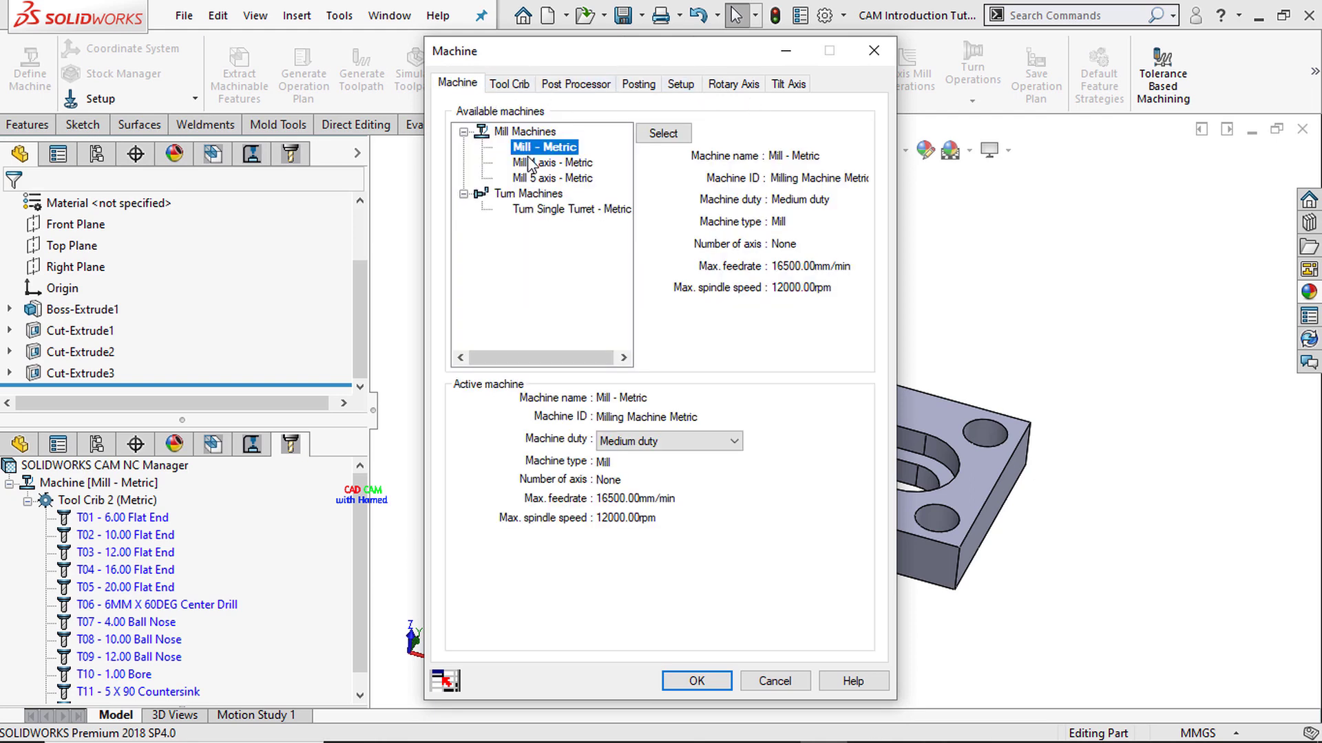
left_click(718, 444)
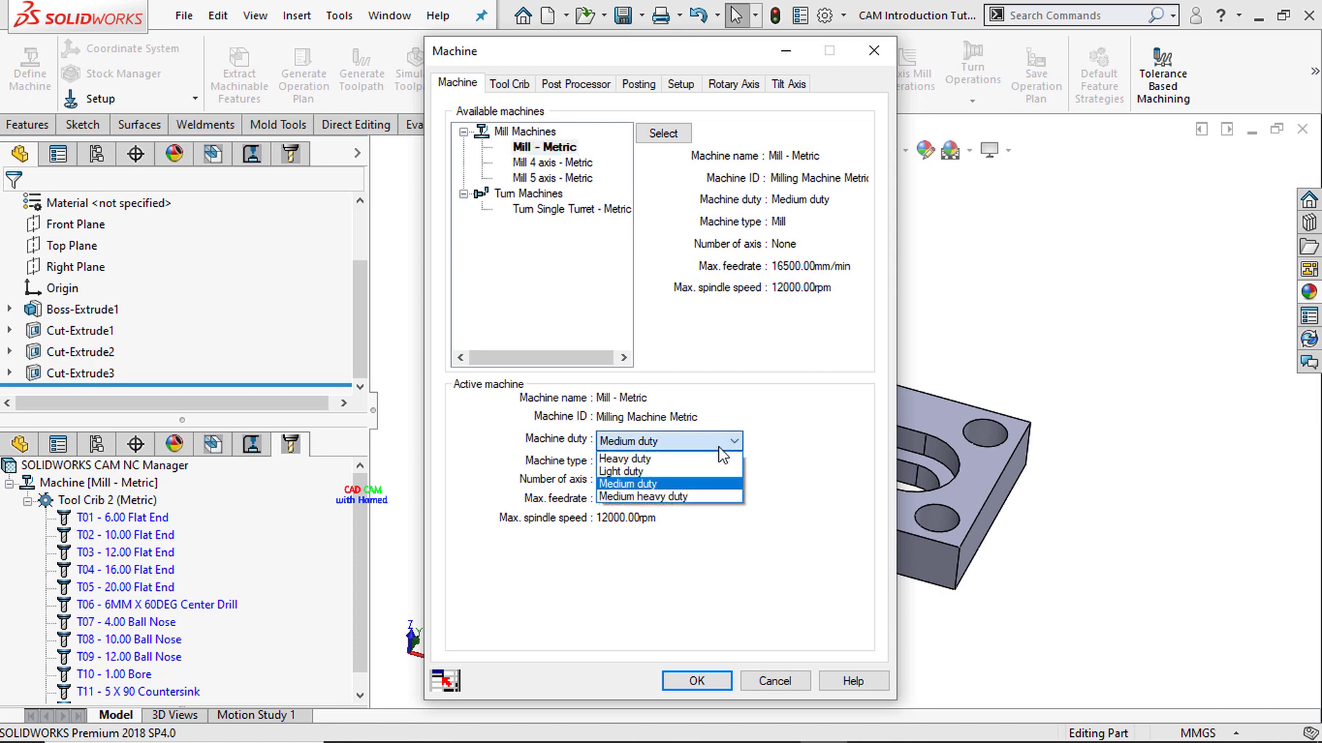
left_click(690, 490)
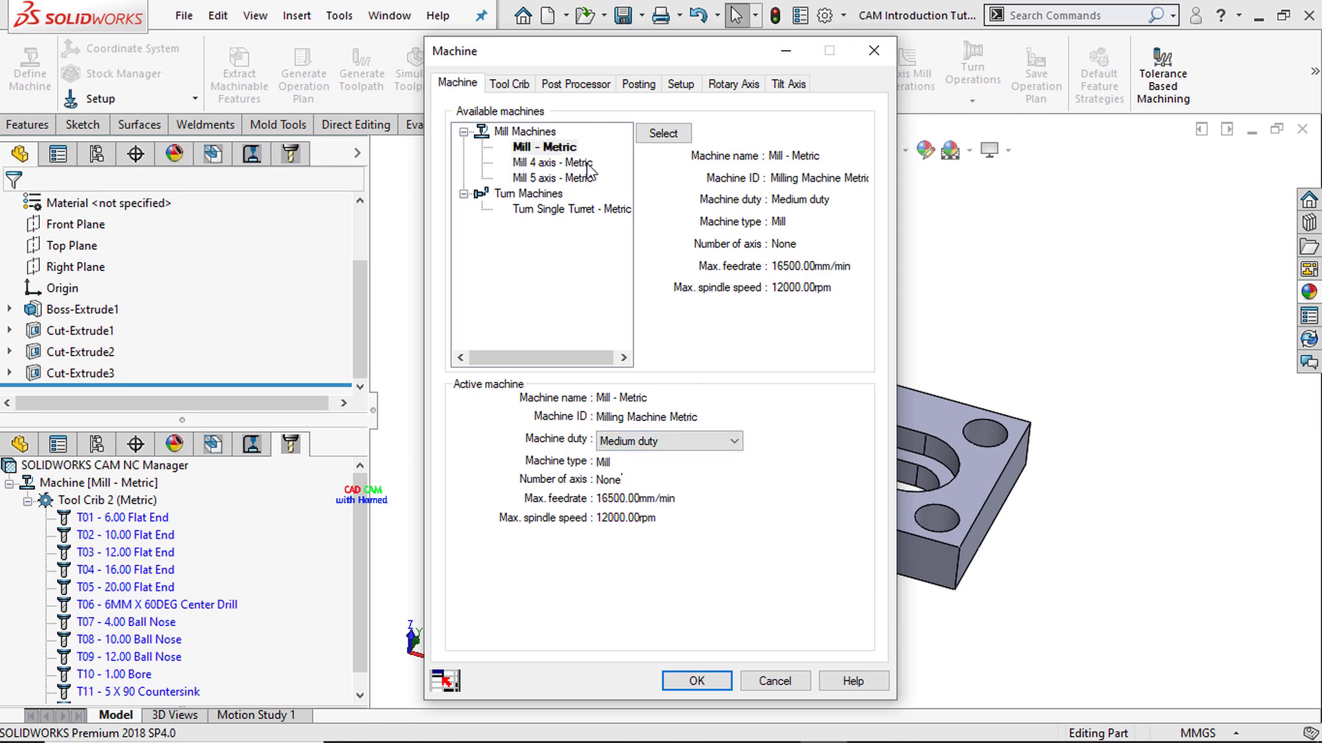
Step: Review the machine's tool crib, post processor, posting, rotary axis, tilt axis and setup settings, and accept the machine definition
left_click(509, 86)
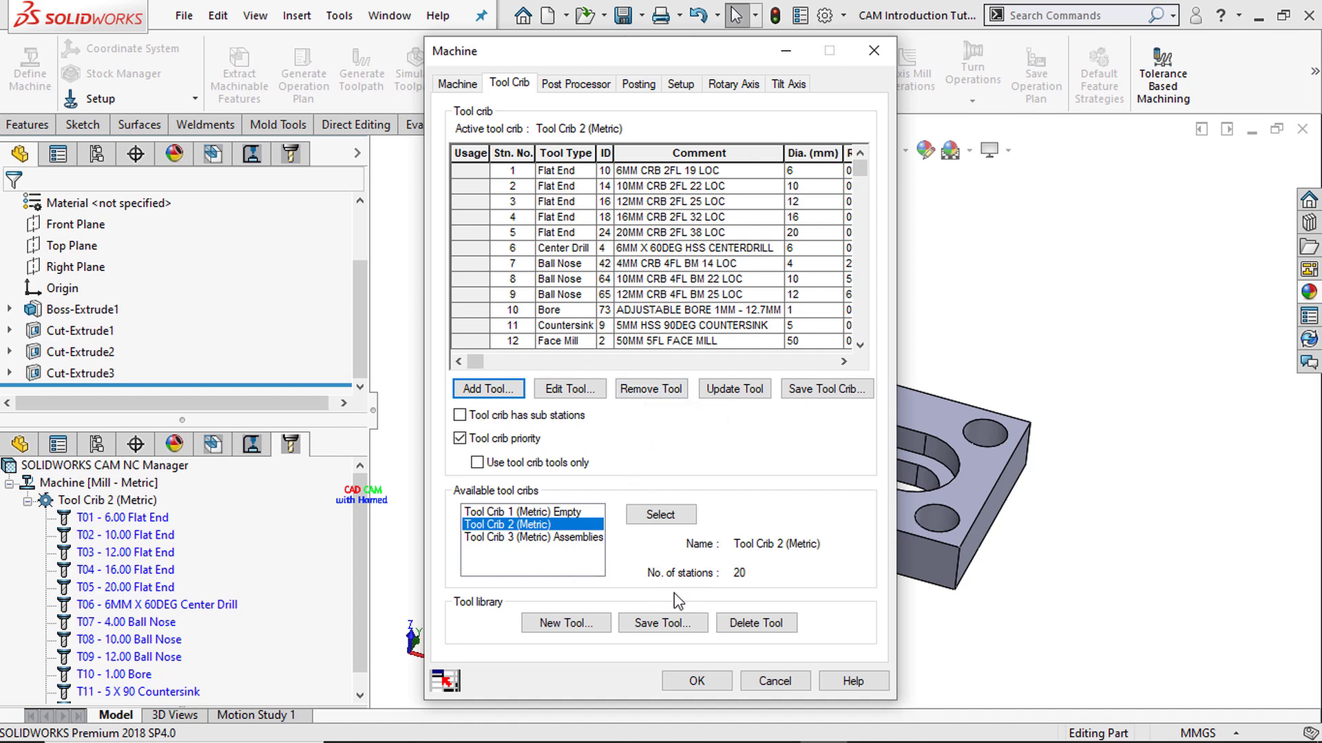
left_click(574, 86)
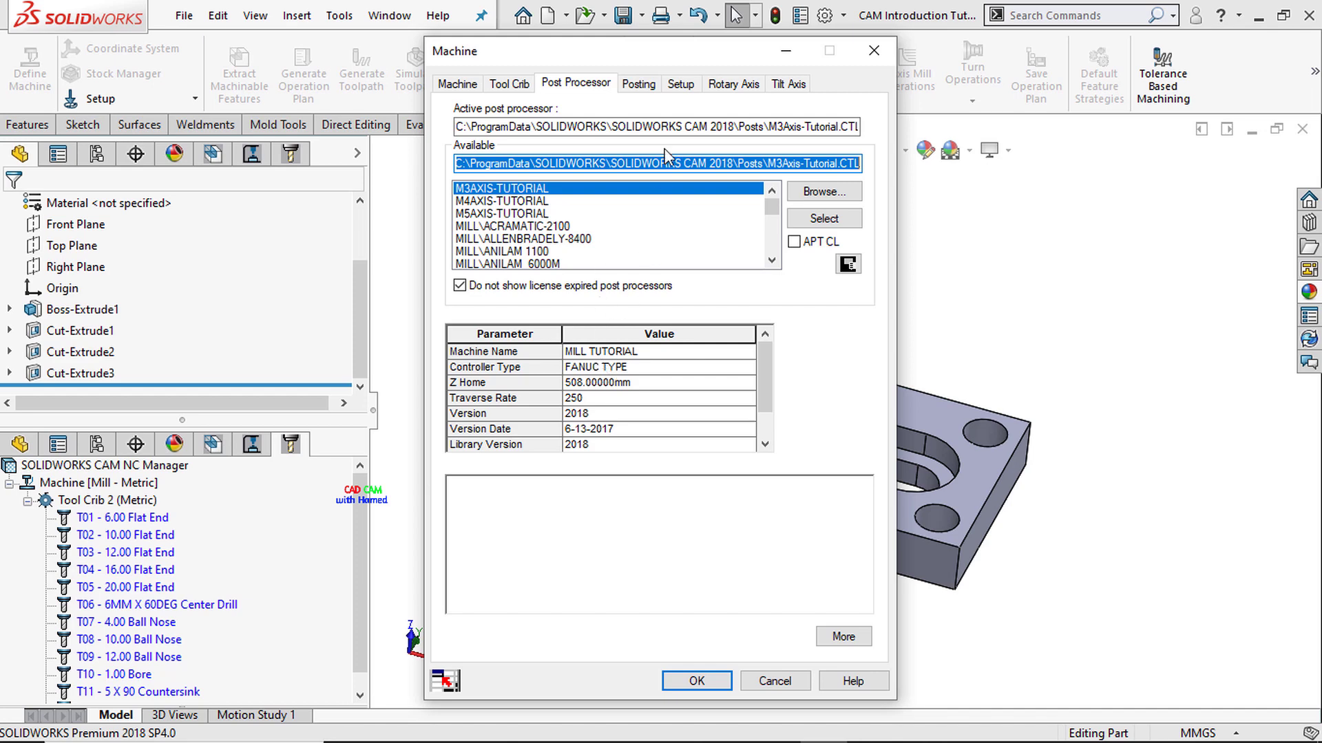
left_click(639, 86)
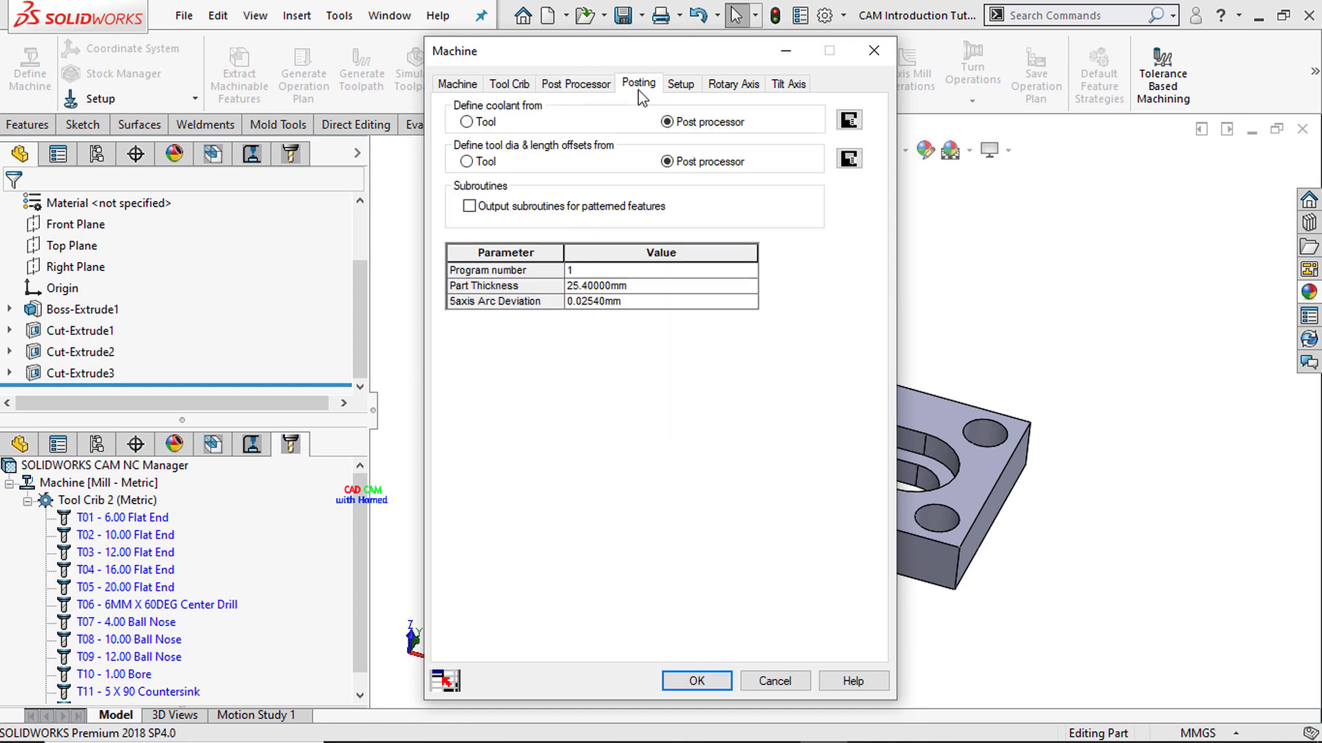
left_click(694, 88)
left_click(734, 85)
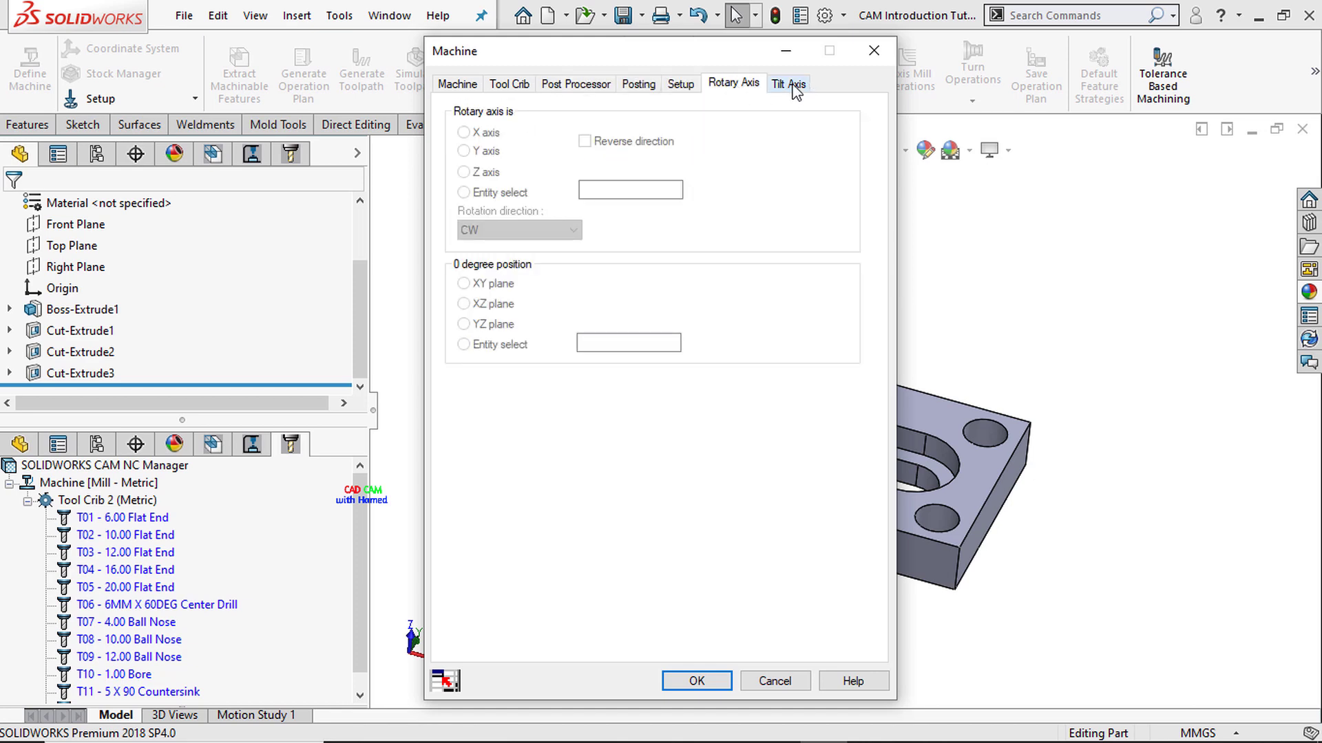
left_click(793, 86)
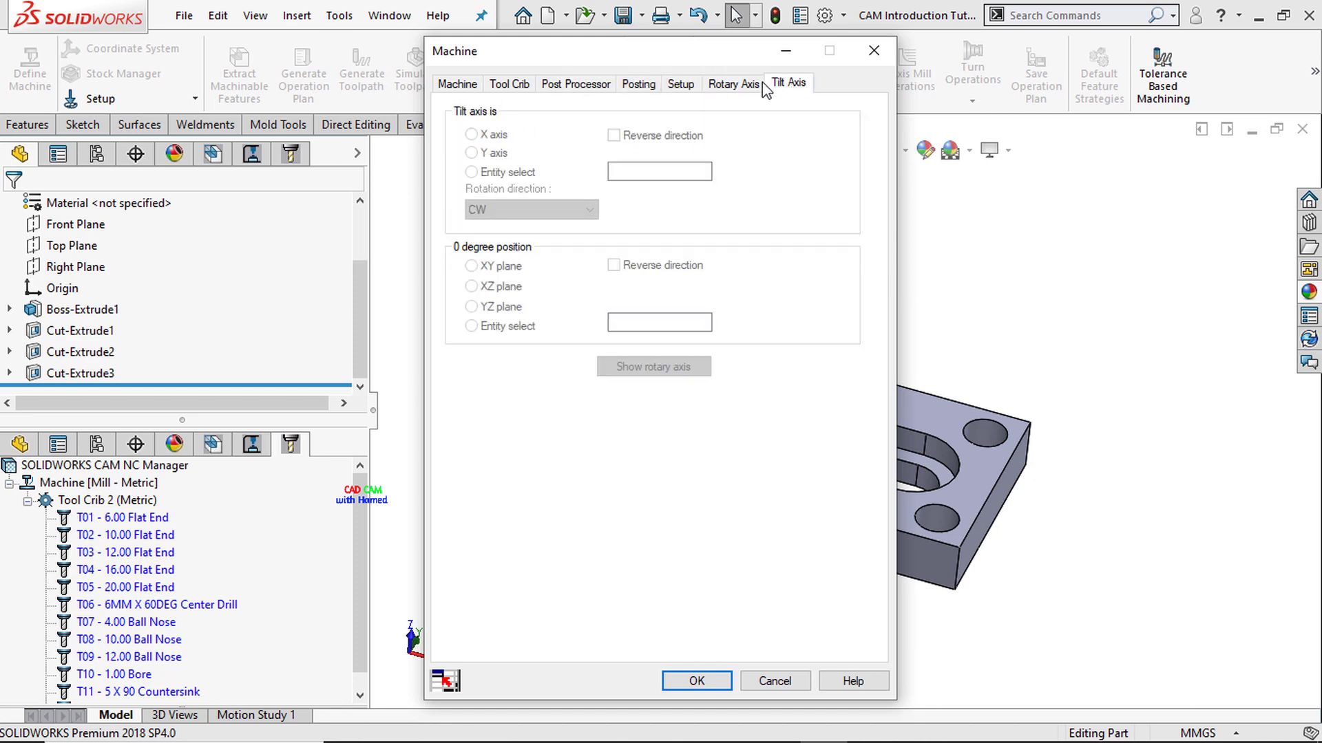
left_click(680, 85)
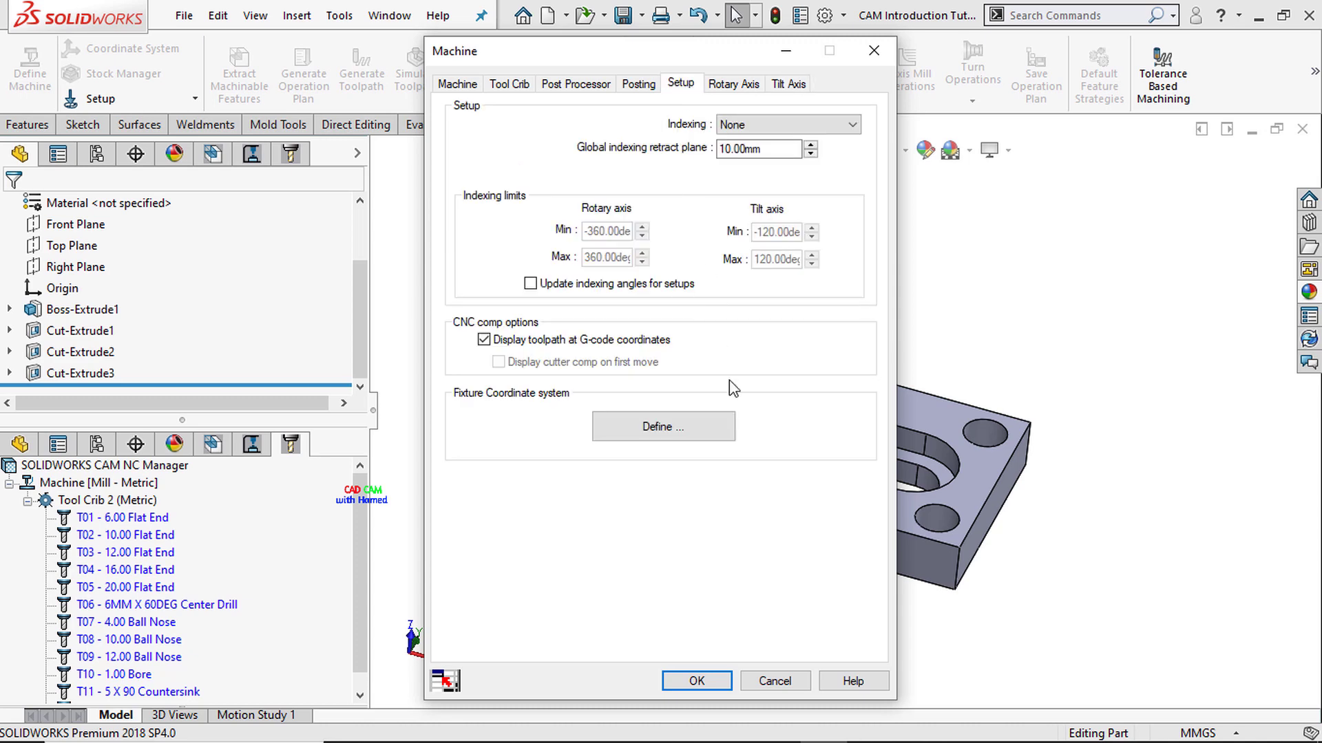
left_click(697, 681)
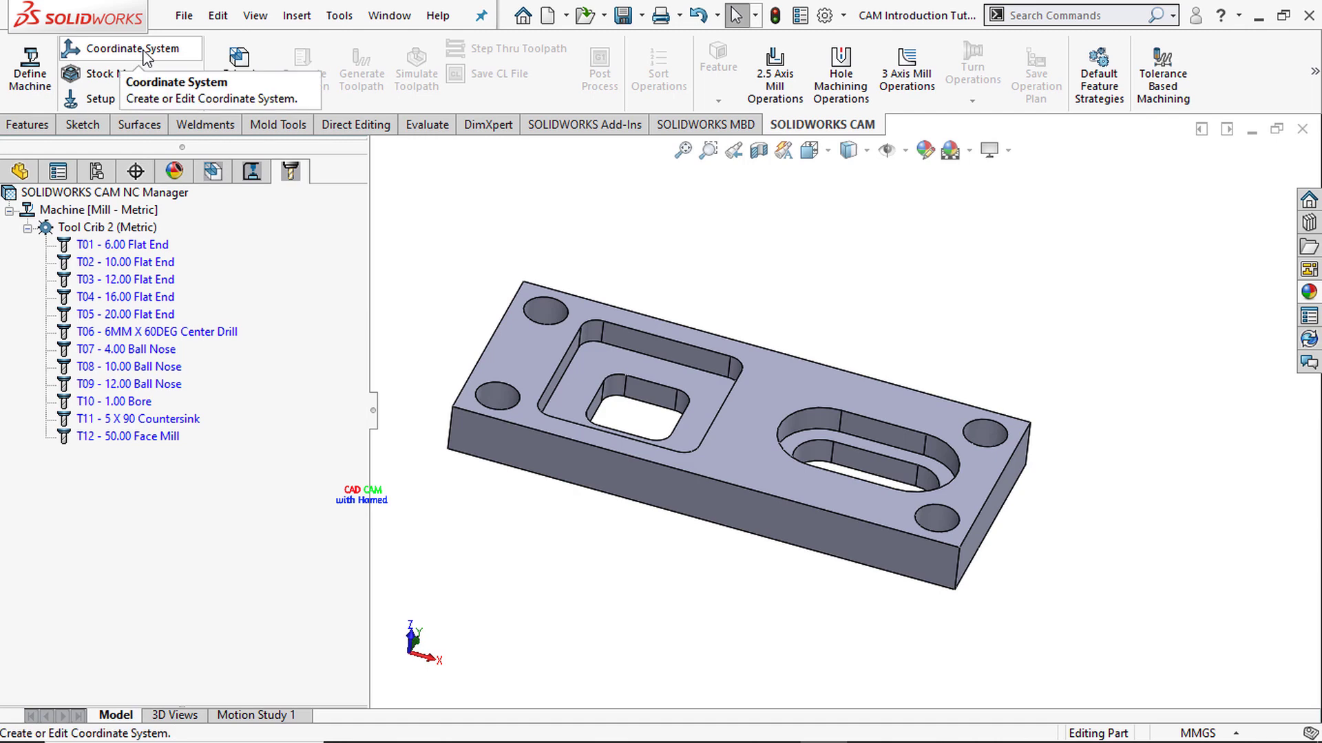
Step: Create a User Defined fixture coordinate system with the origin entity and the X, Y and Z axis references left empty
left_click(166, 52)
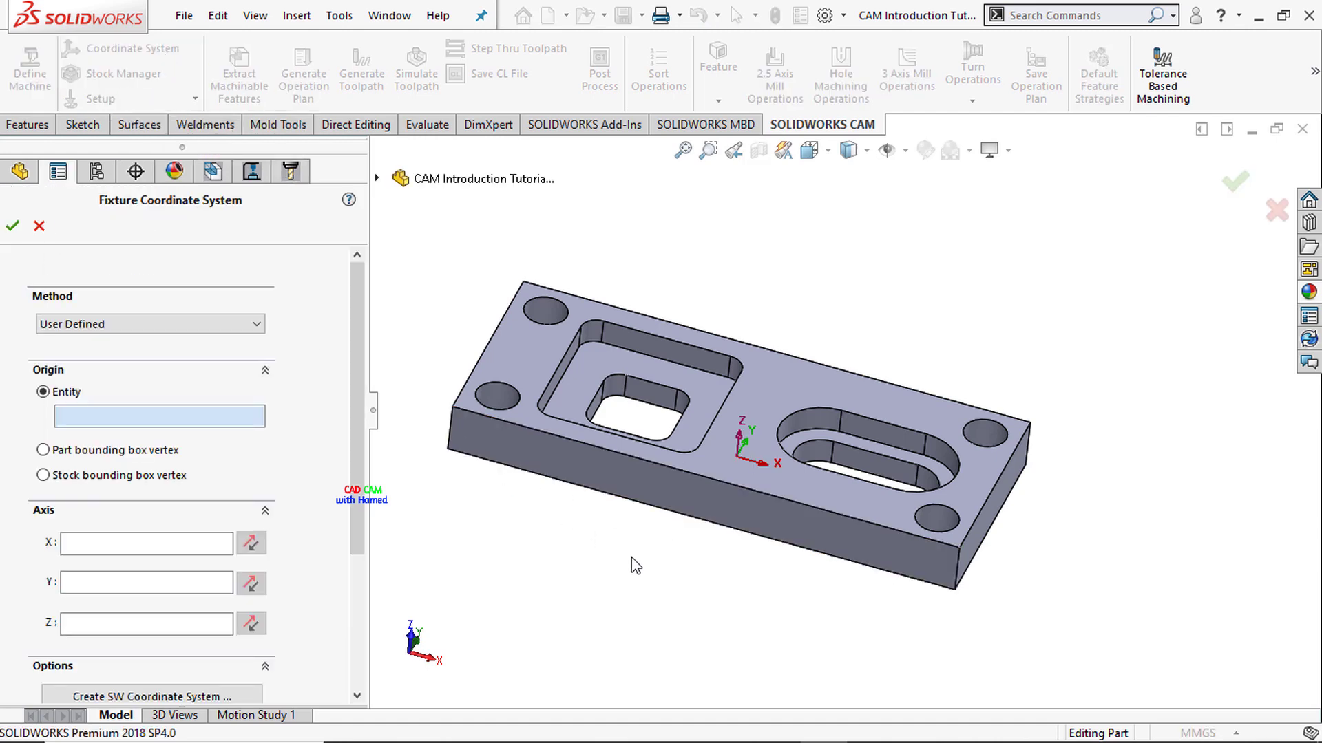
middle_click_drag(666, 651, 645, 560)
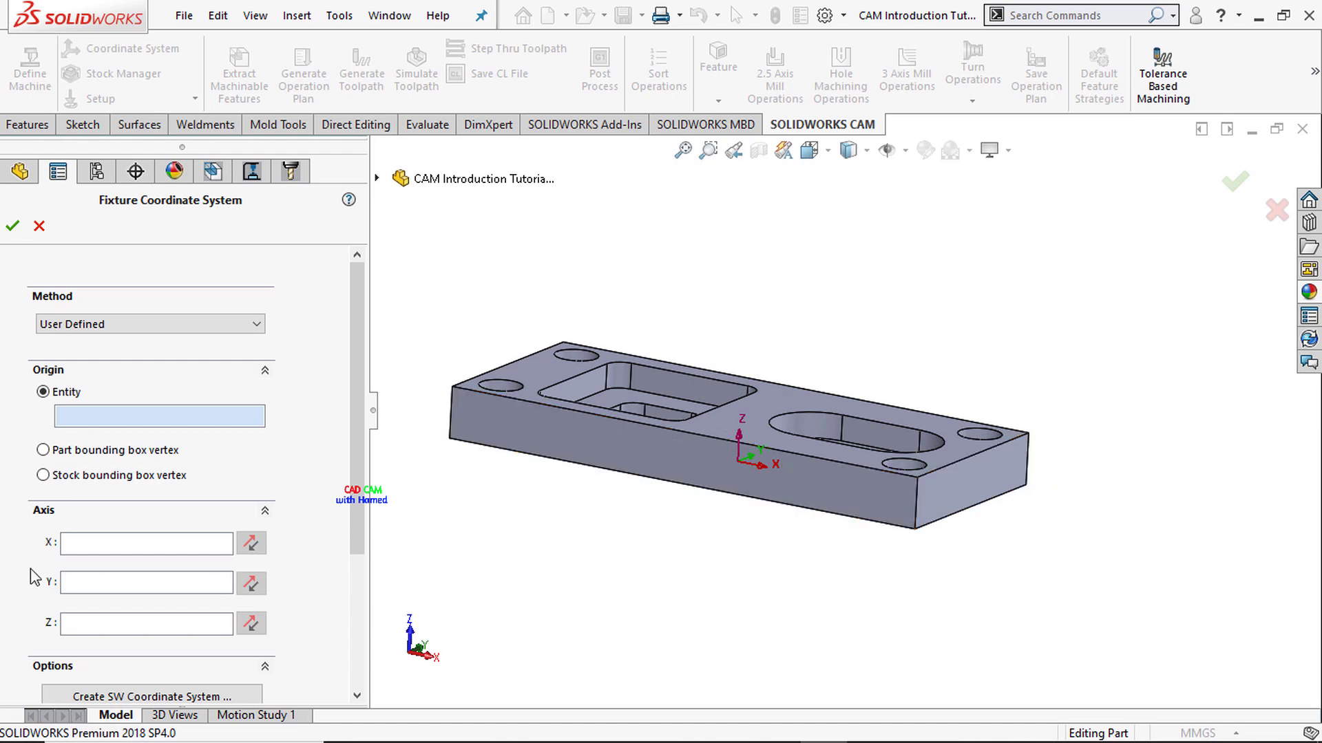
left_click(113, 549)
left_click(103, 587)
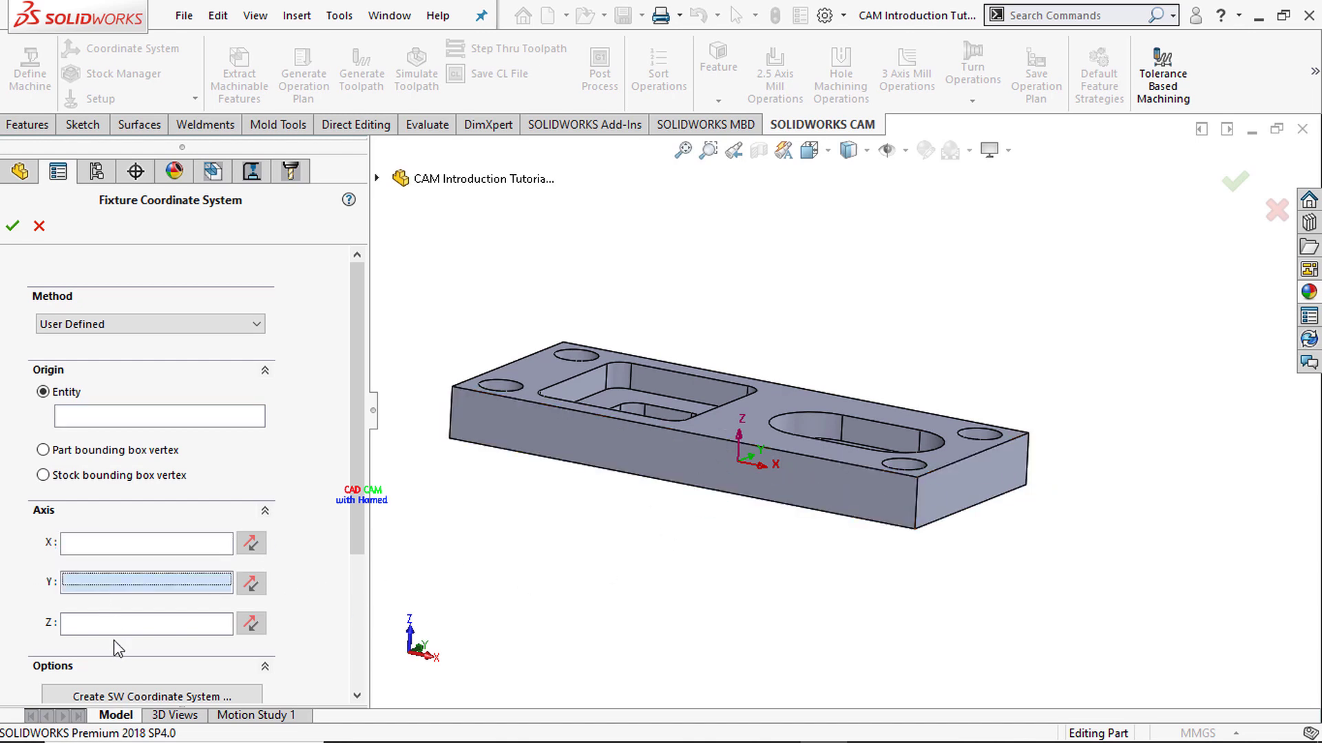
left_click(130, 627)
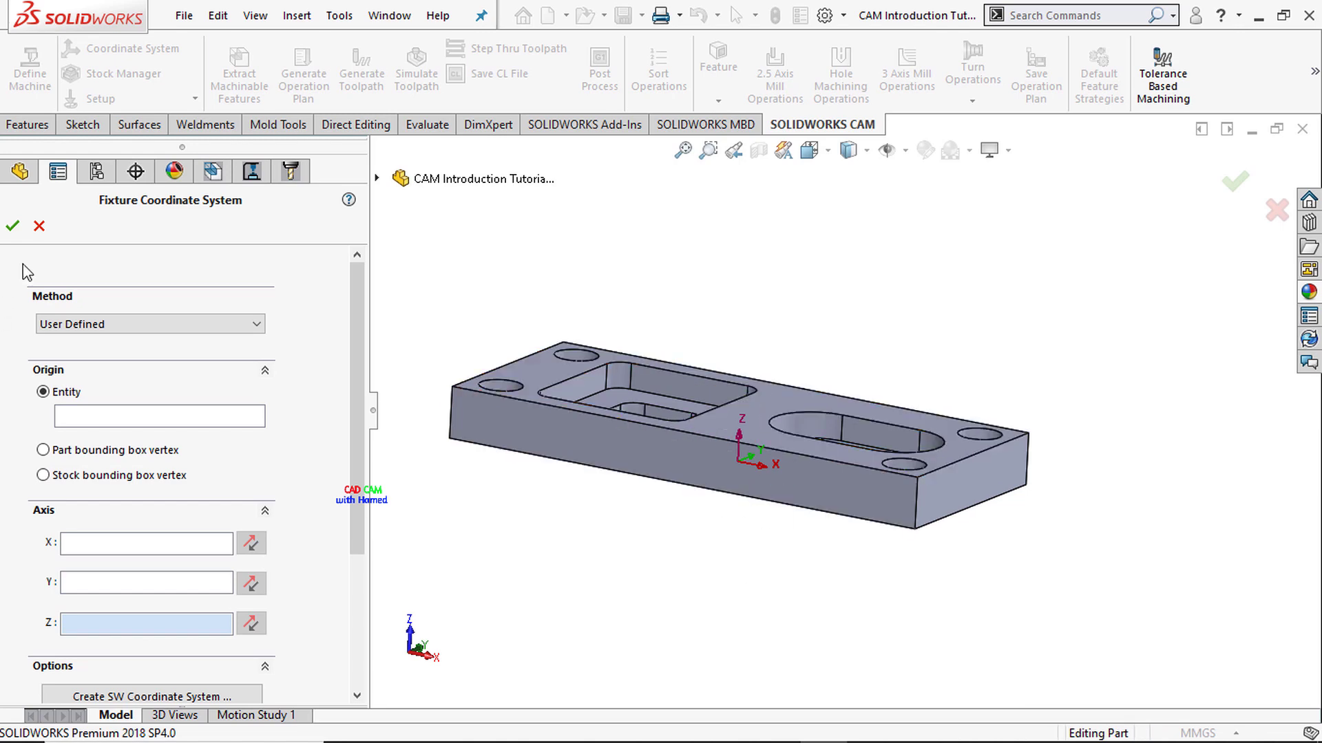
left_click(13, 227)
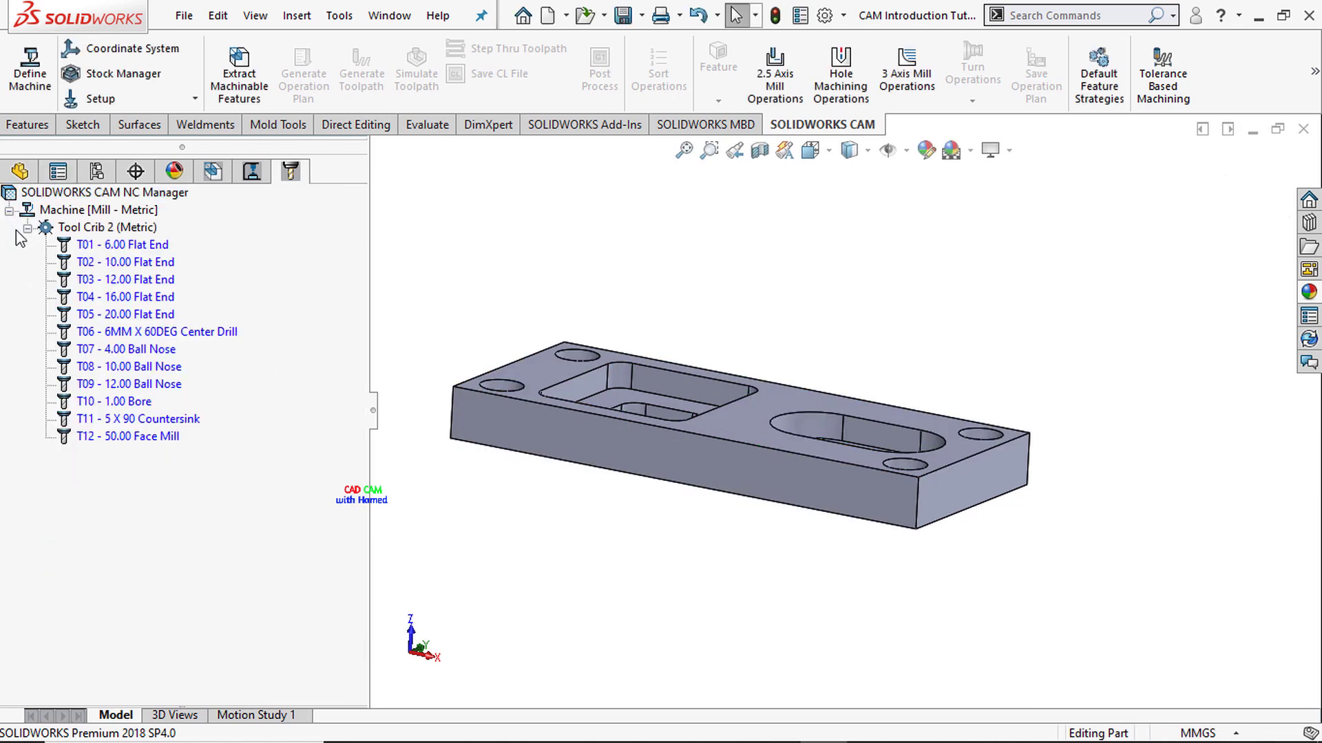
Step: Open the Stock Manager and bring the bounding box offsets into view
left_click(119, 76)
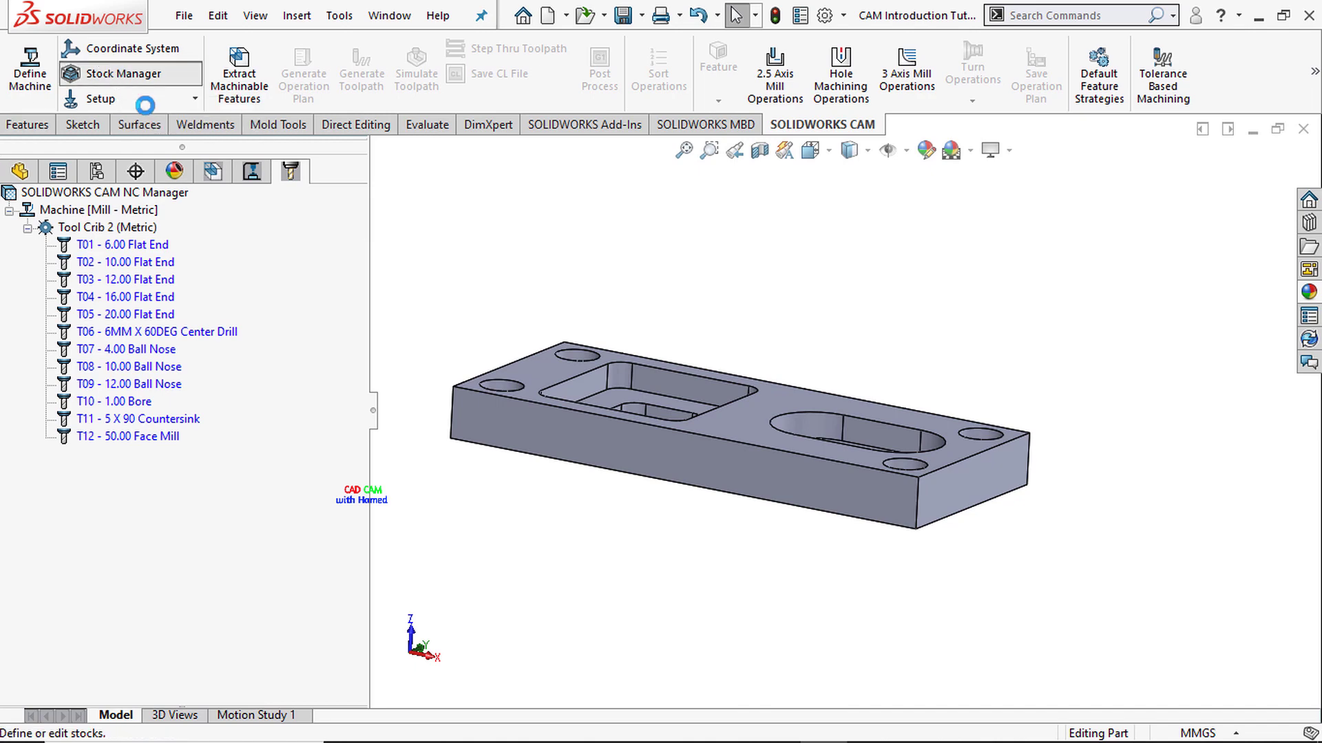
middle_click_drag(540, 350, 560, 381)
left_click_drag(356, 313, 361, 355)
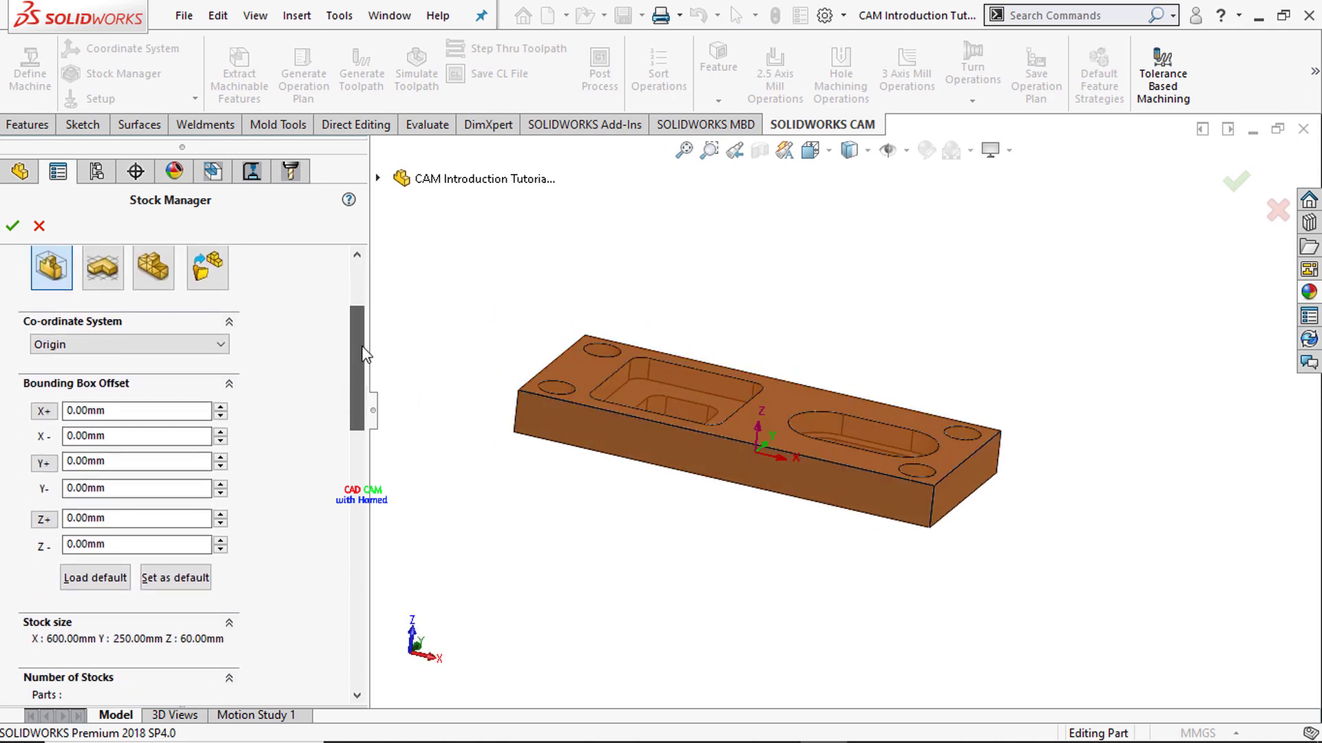
Step: Set the stock's X+ bounding box offset to 50 mm
left_click(224, 412)
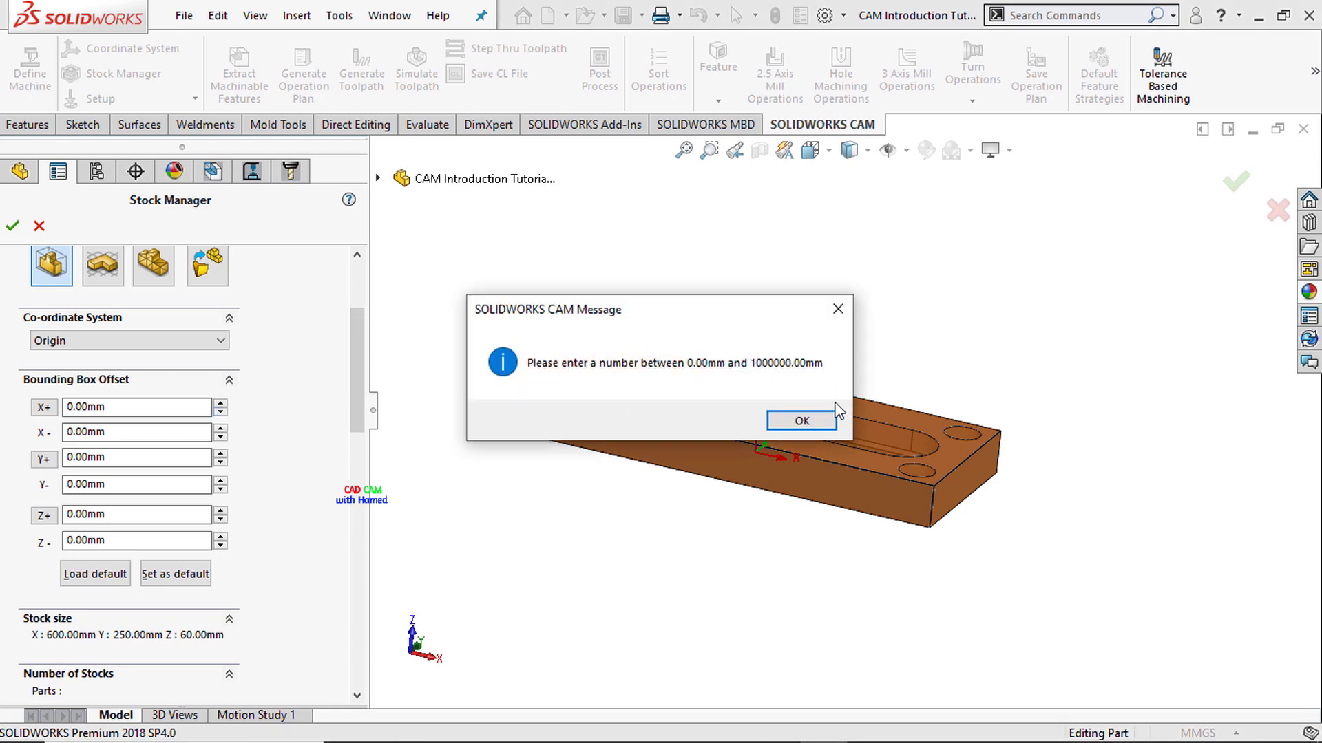
left_click(791, 416)
left_click(221, 404)
left_click(221, 404)
left_click(221, 404)
left_click(222, 404)
left_click(224, 404)
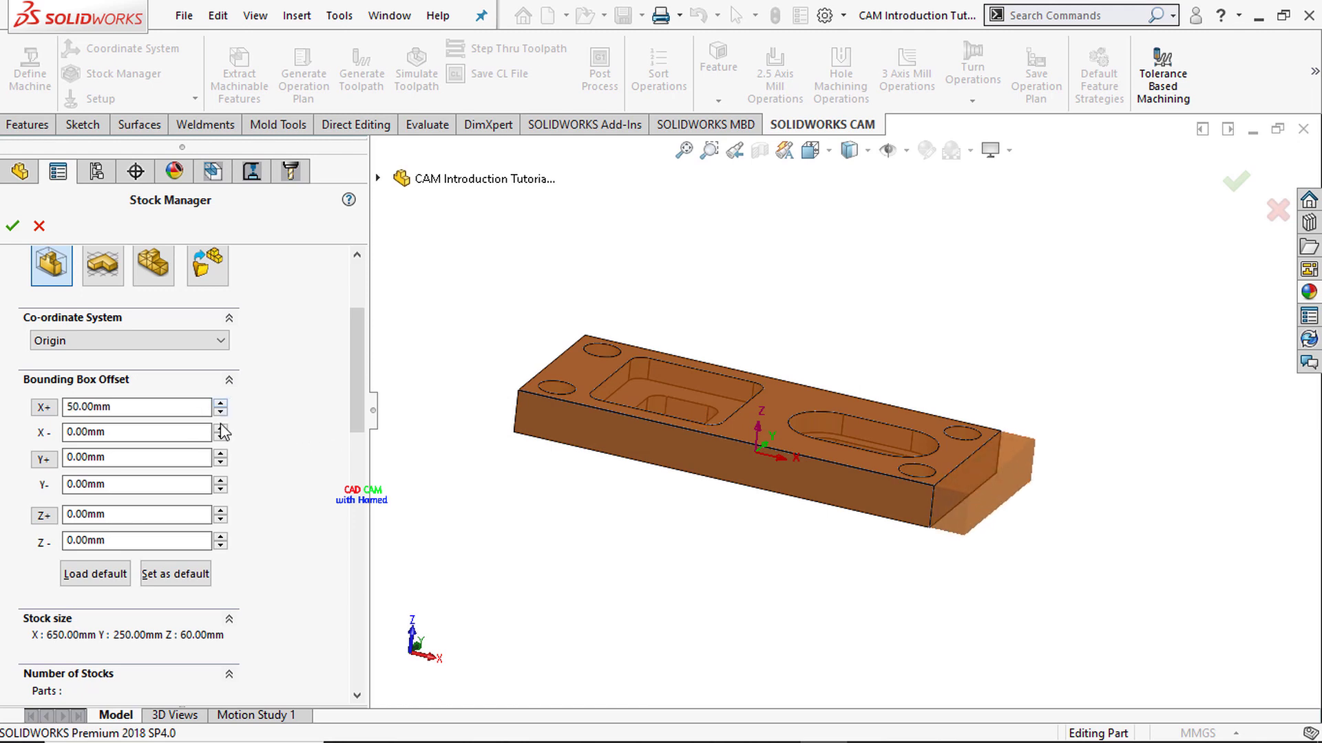
Step: Set the stock's Y+ bounding box offset to 70 mm
middle_click_drag(466, 373, 484, 413)
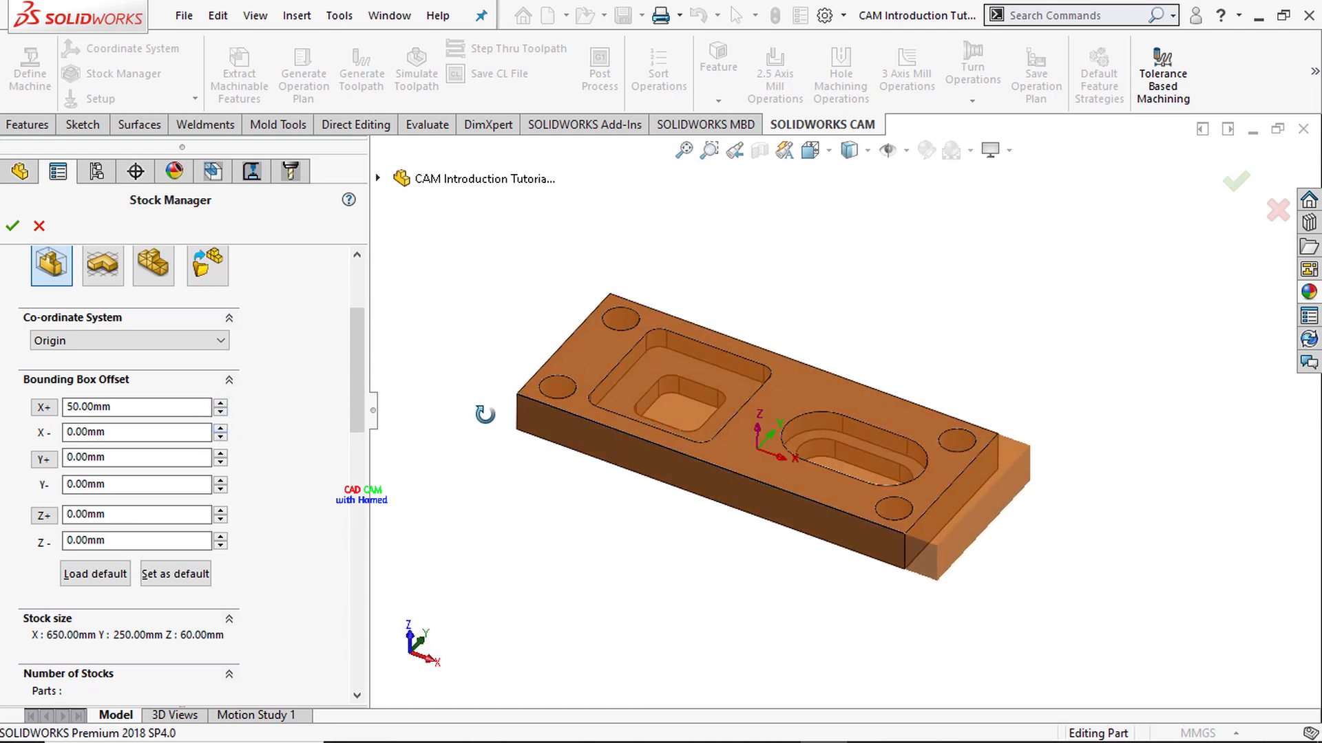
left_click(221, 453)
left_click(221, 453)
left_click(221, 453)
left_click(221, 454)
left_click(221, 454)
left_click(221, 453)
left_click(221, 453)
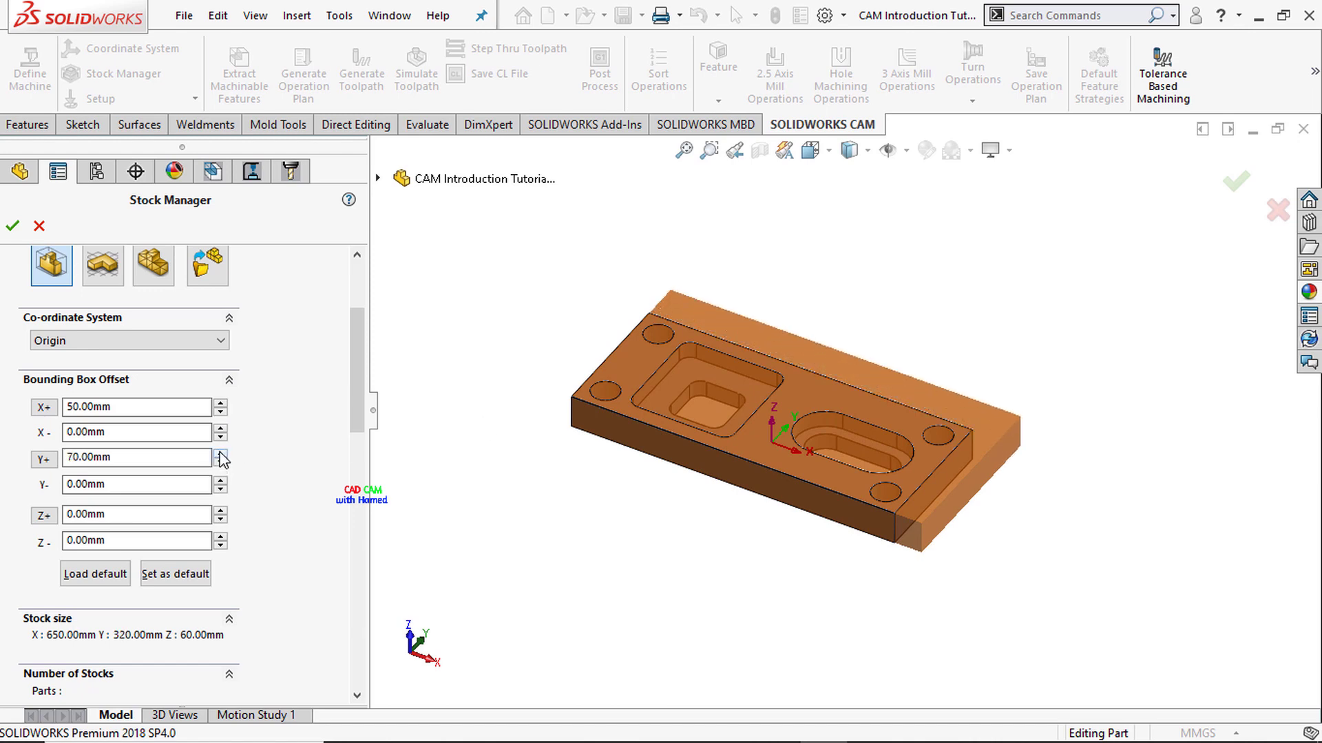
Step: Set the stock's Z+ bounding box offset to 50 mm
left_click(221, 511)
left_click(221, 512)
left_click(221, 512)
left_click(221, 512)
left_click(221, 511)
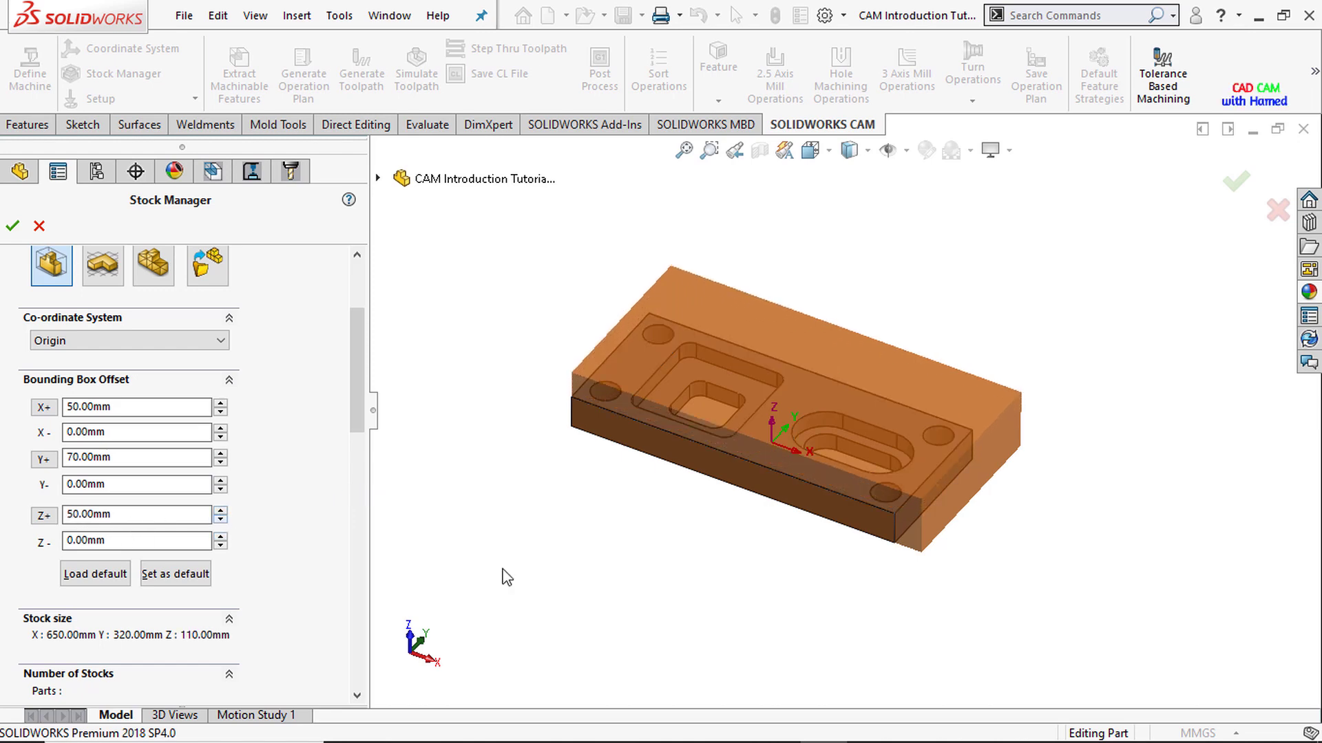
Step: Set the stock's Z+ bounding box offset to 2 mm
middle_click_drag(687, 586, 690, 502)
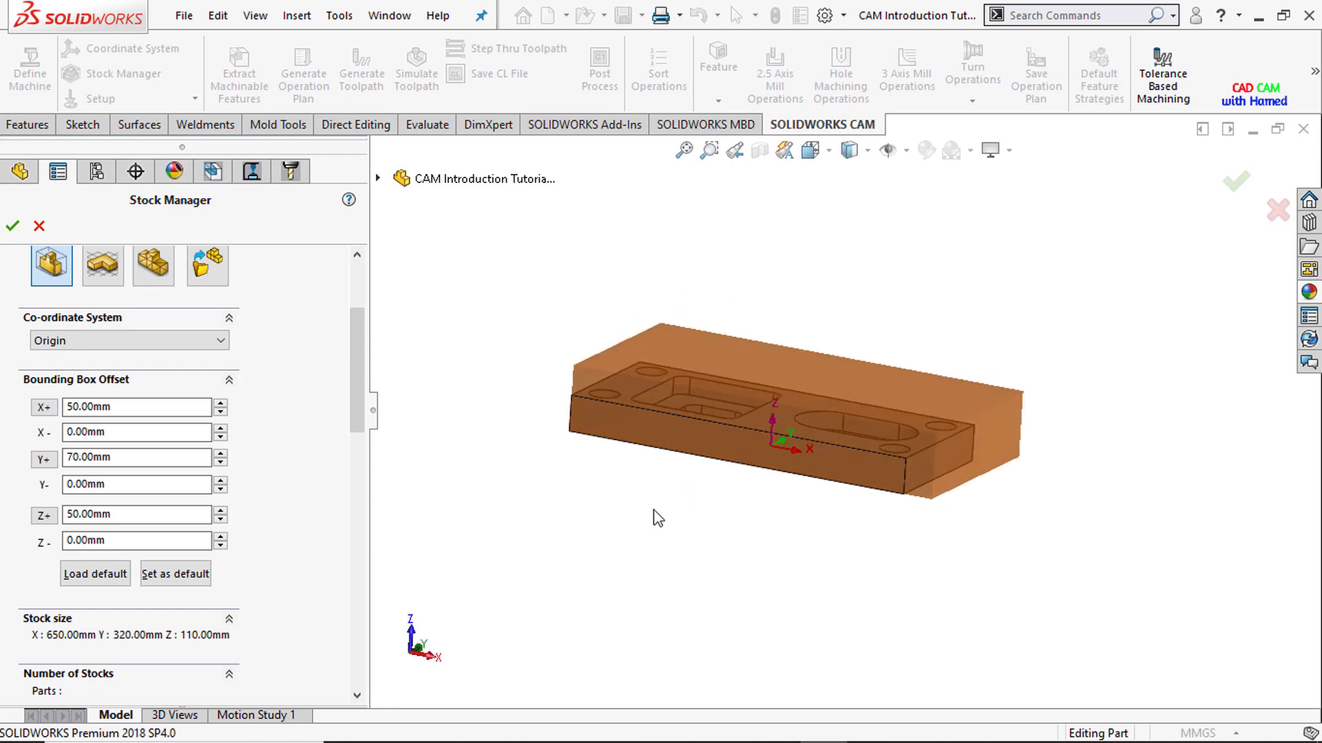
left_click_drag(143, 521, 17, 538)
key("BackSpace")
key("Return")
Step: Set the stock's Y+ and X+ bounding box offsets to 0 mm and accept the stock definition
left_click_drag(141, 461, 4, 468)
key("BackSpace")
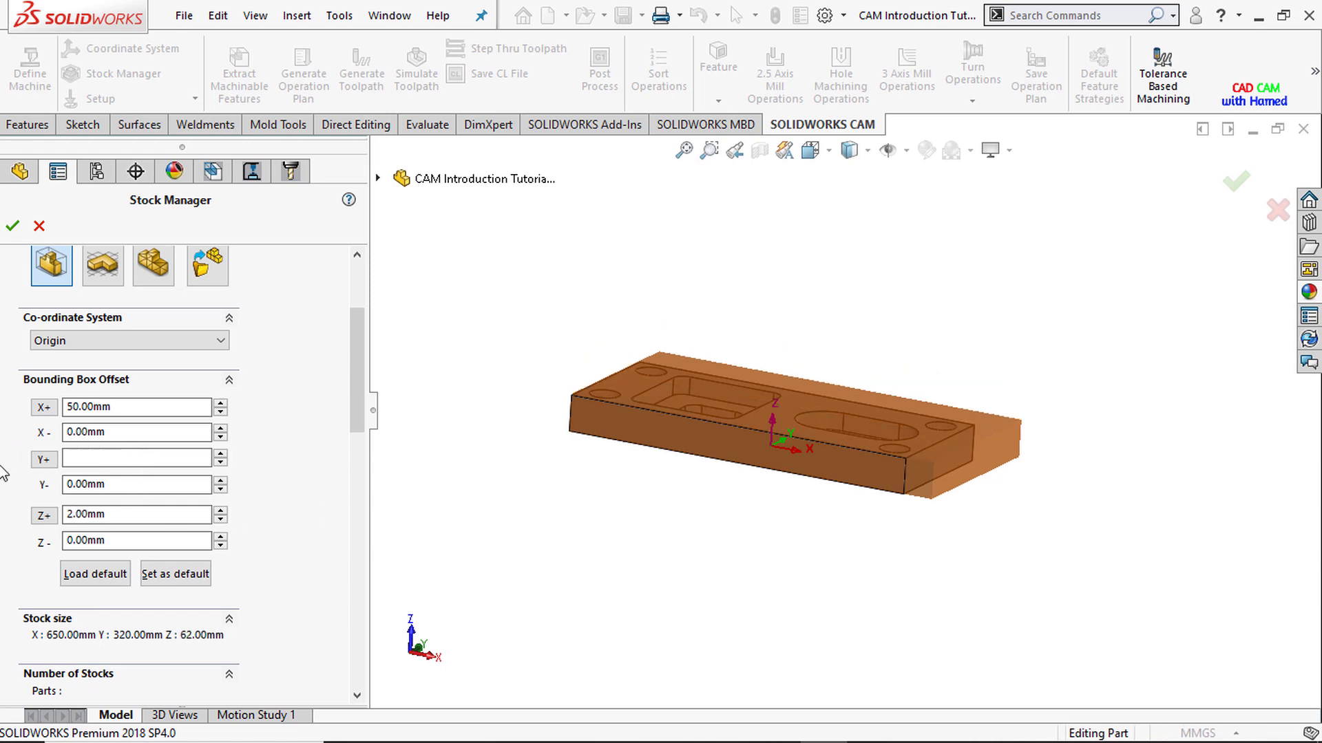
type("0")
key("Return")
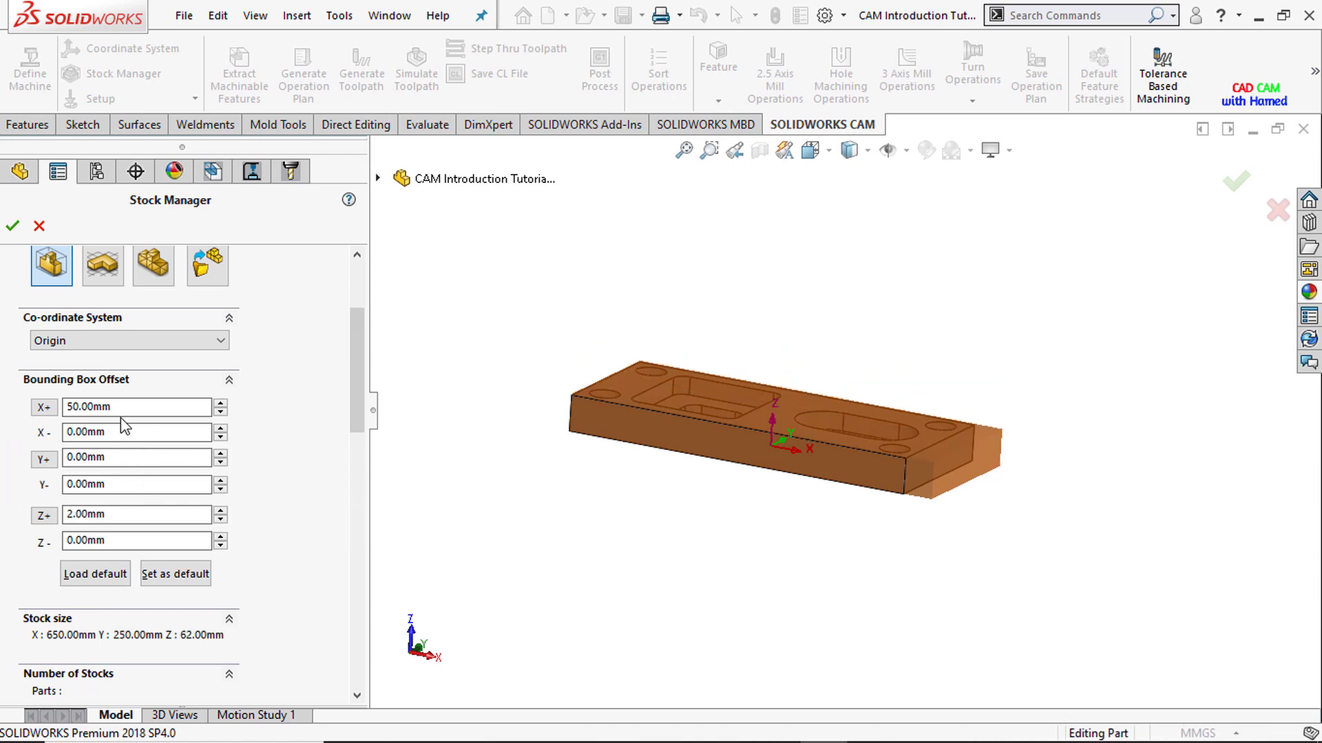
left_click_drag(133, 408, 2, 431)
key("BackSpace")
type("0")
key("Return")
middle_click_drag(604, 303, 642, 285)
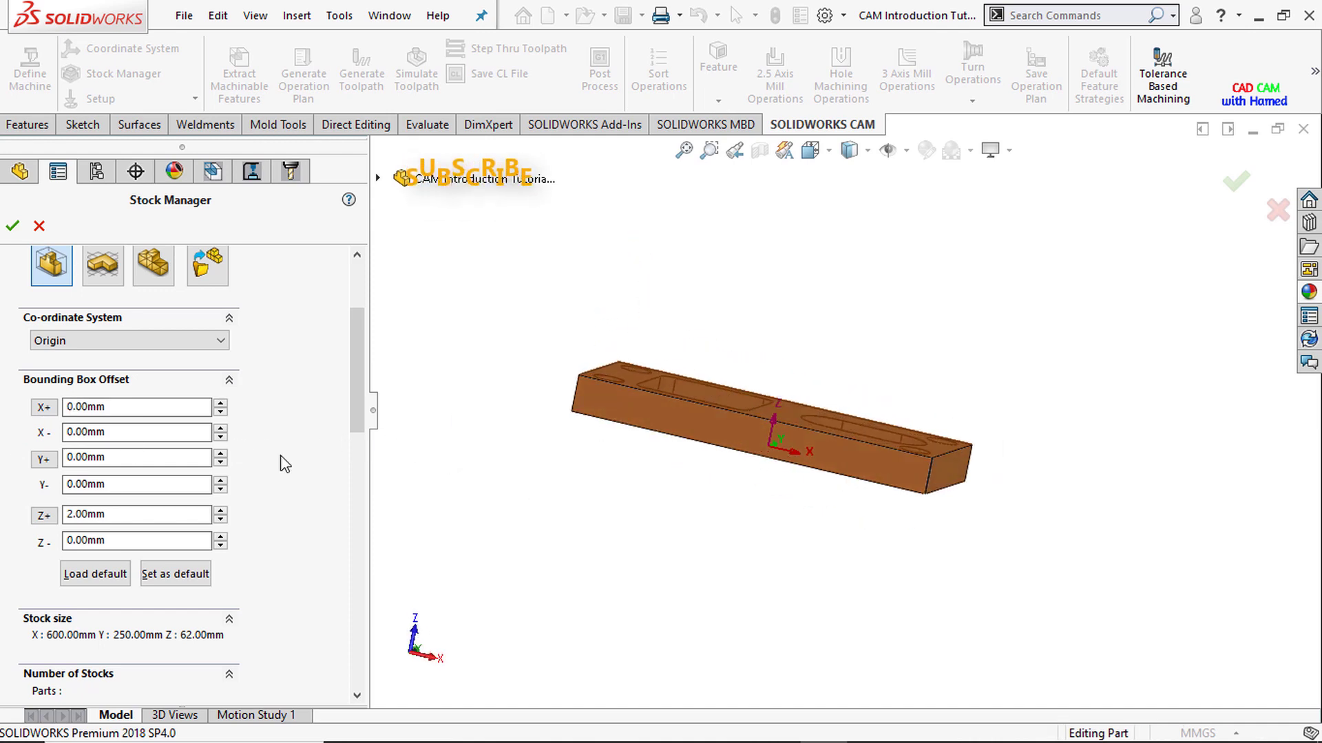
left_click(12, 227)
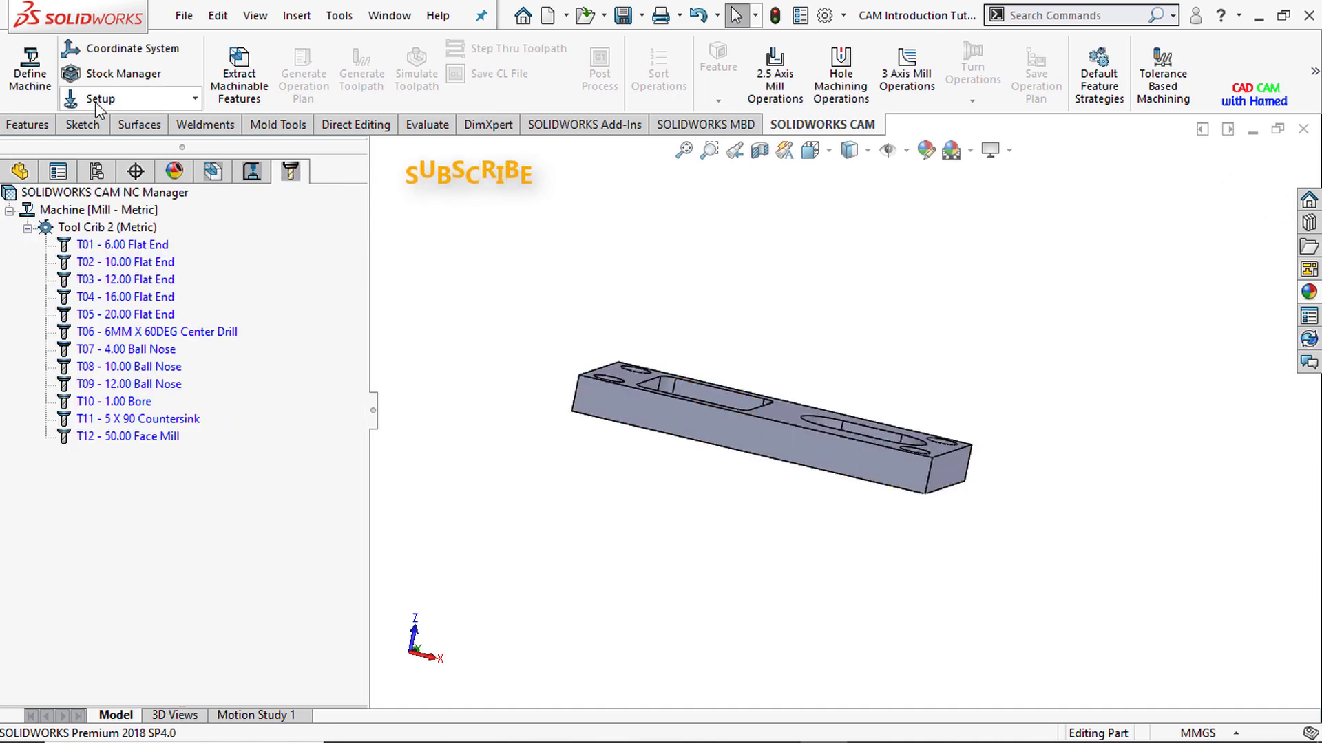
Step: Create a mill setup using the block's top face as its entity instead of the Front Plane
left_click(97, 103)
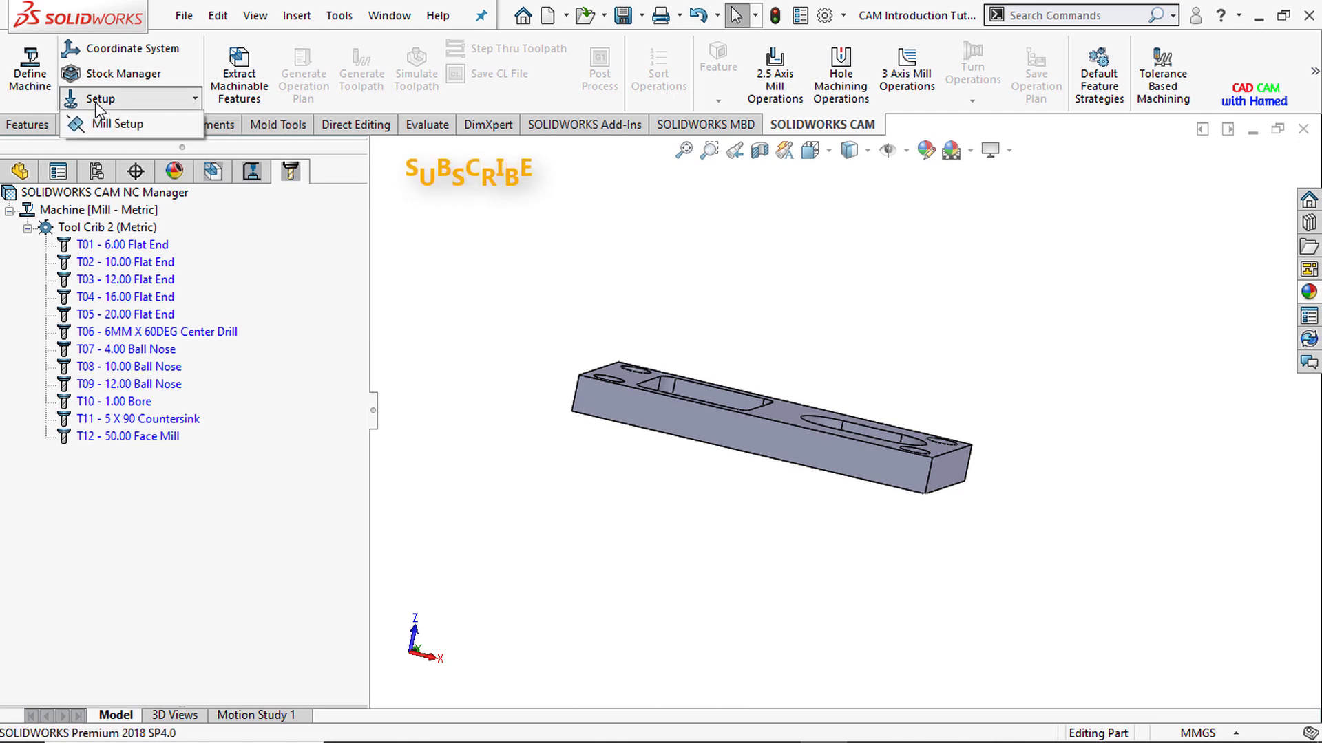
left_click(124, 128)
middle_click_drag(711, 331, 688, 406)
scroll(695, 413, "up", 3)
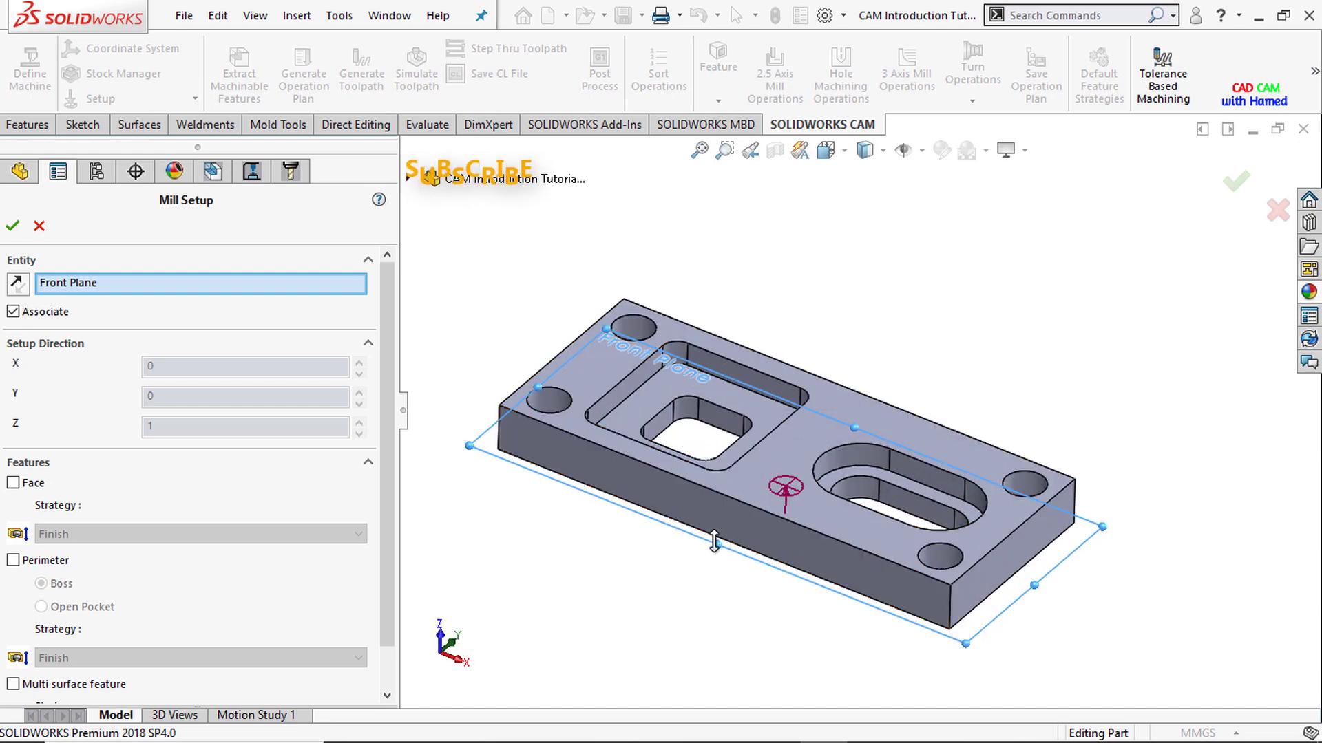
middle_click_drag(767, 614, 773, 448)
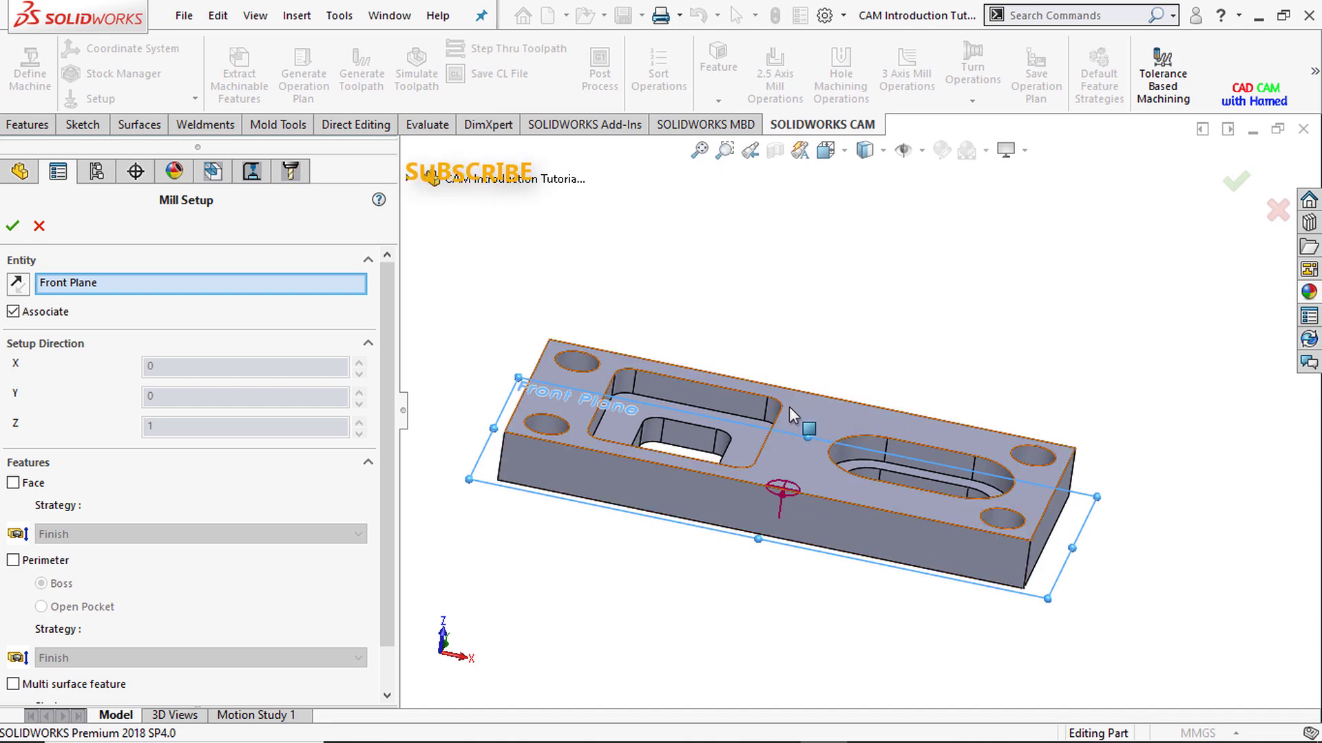
left_click(796, 460)
mouse_move(764, 593)
middle_mouse_down()
mouse_move(764, 540)
mouse_move(752, 570)
middle_mouse_up()
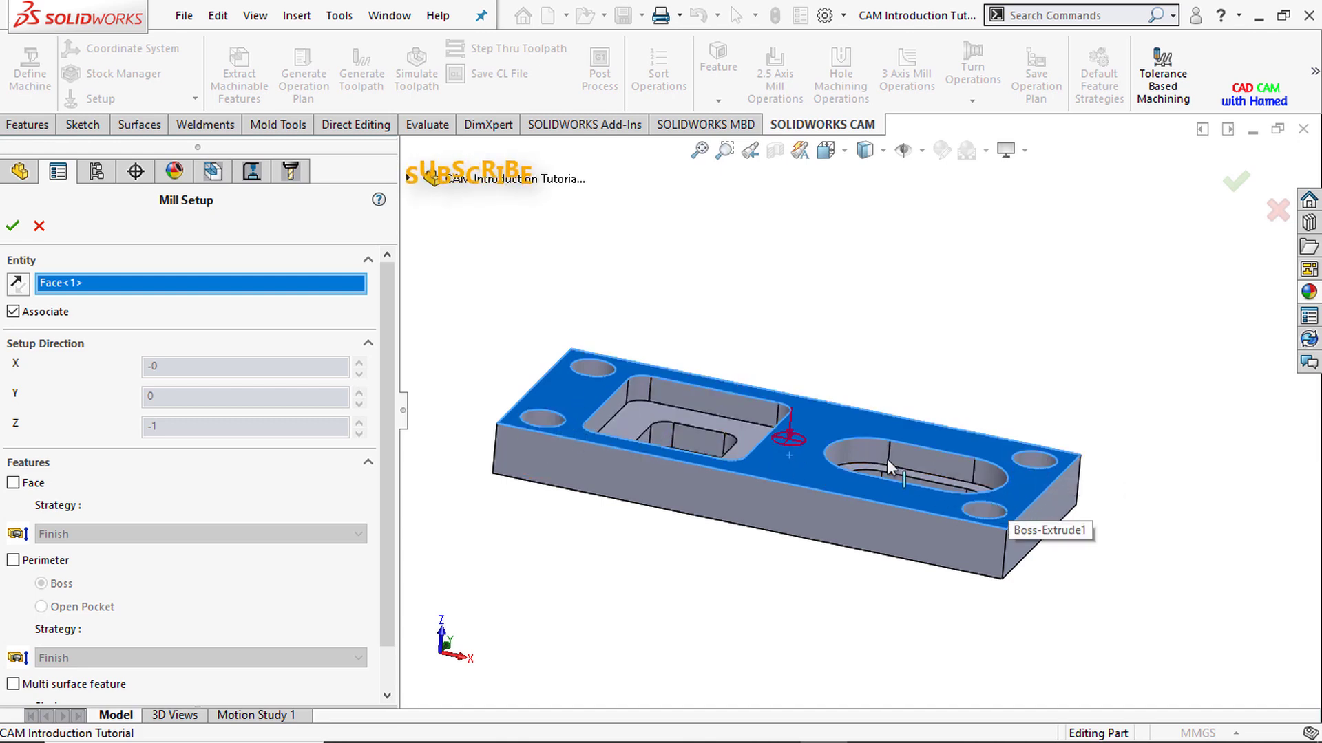
left_click(11, 230)
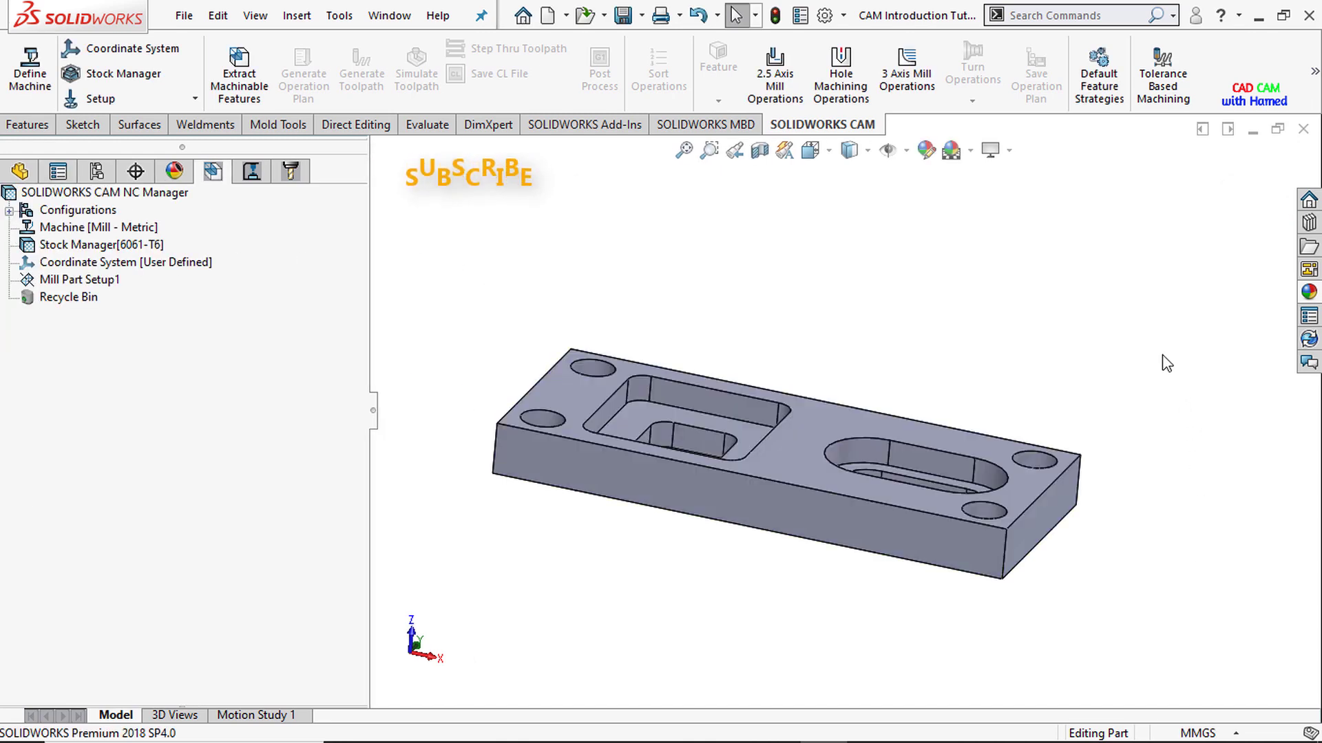
Step: Extract the block's machinable features into the mill part setup
left_click(256, 85)
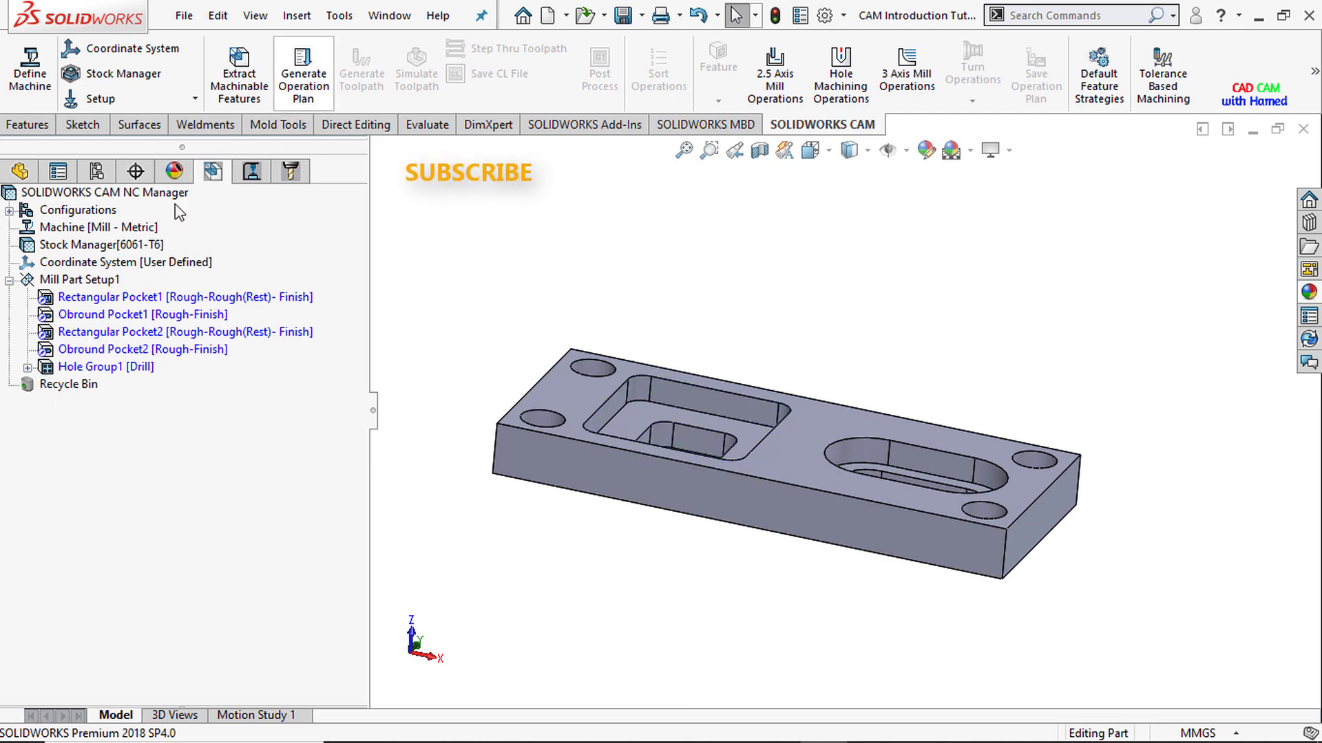
Step: Generate the operation plan for Mill Part Setup1 and expand several milling and drilling operations to review their assigned features
left_click(110, 280)
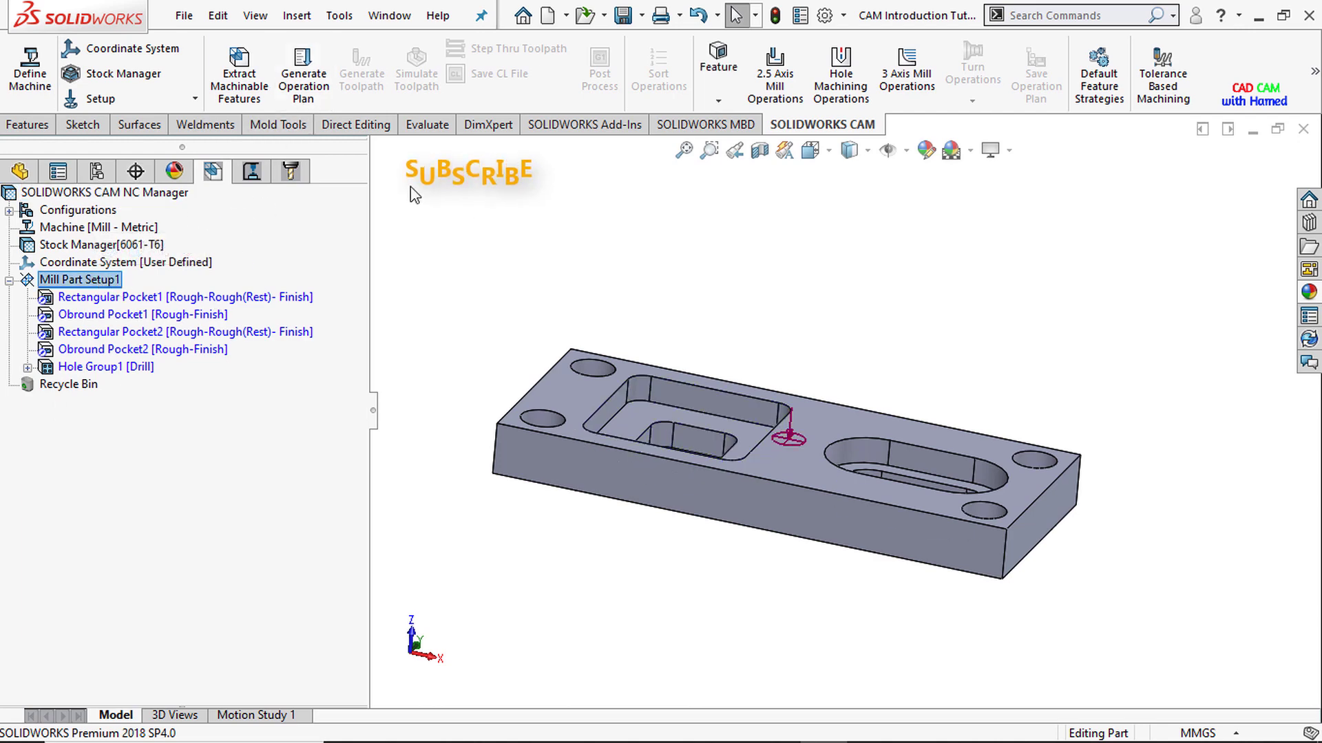
left_click(320, 87)
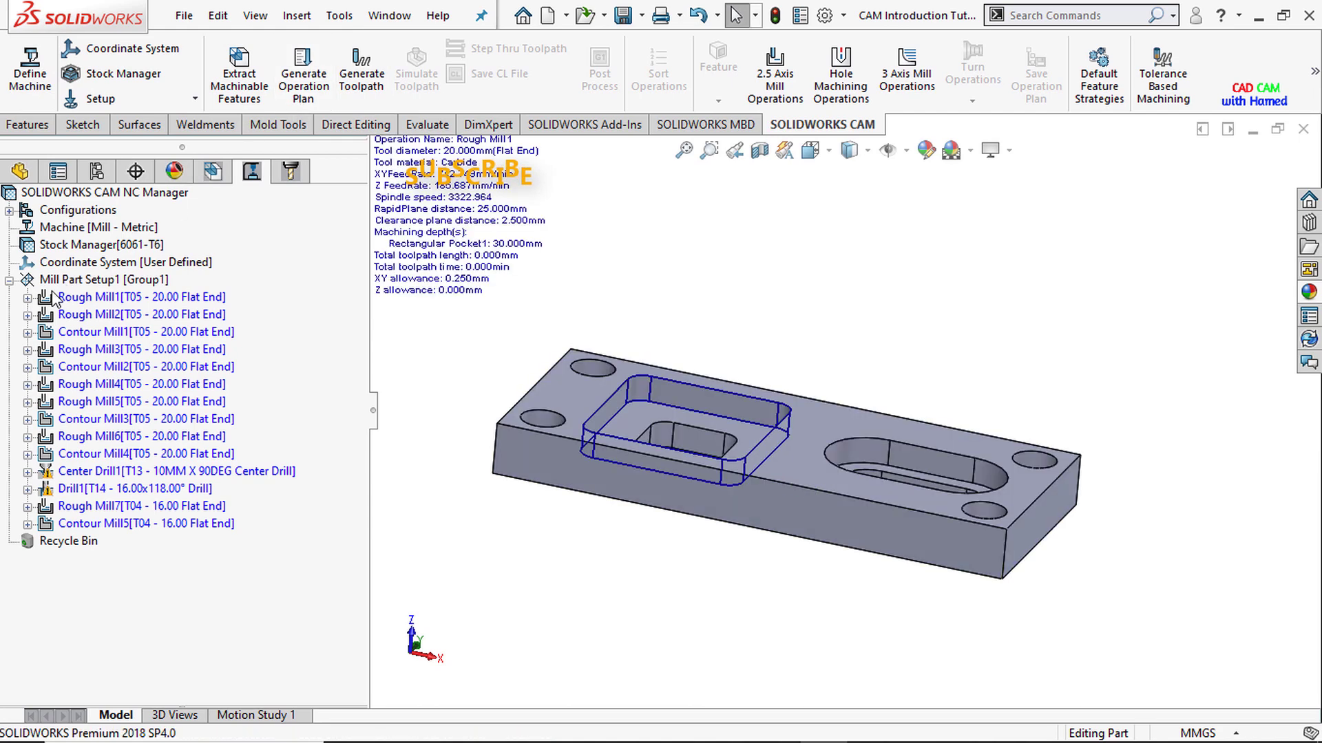
left_click(27, 298)
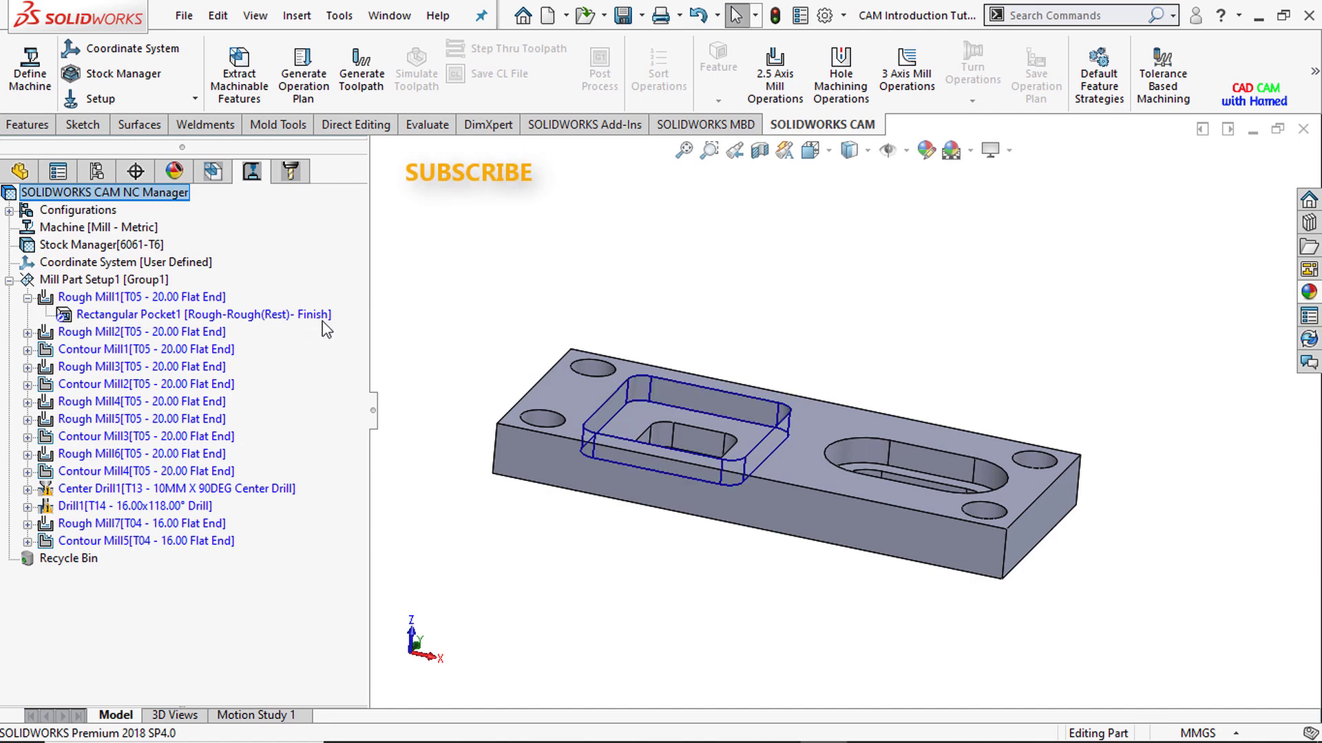
left_click(27, 419)
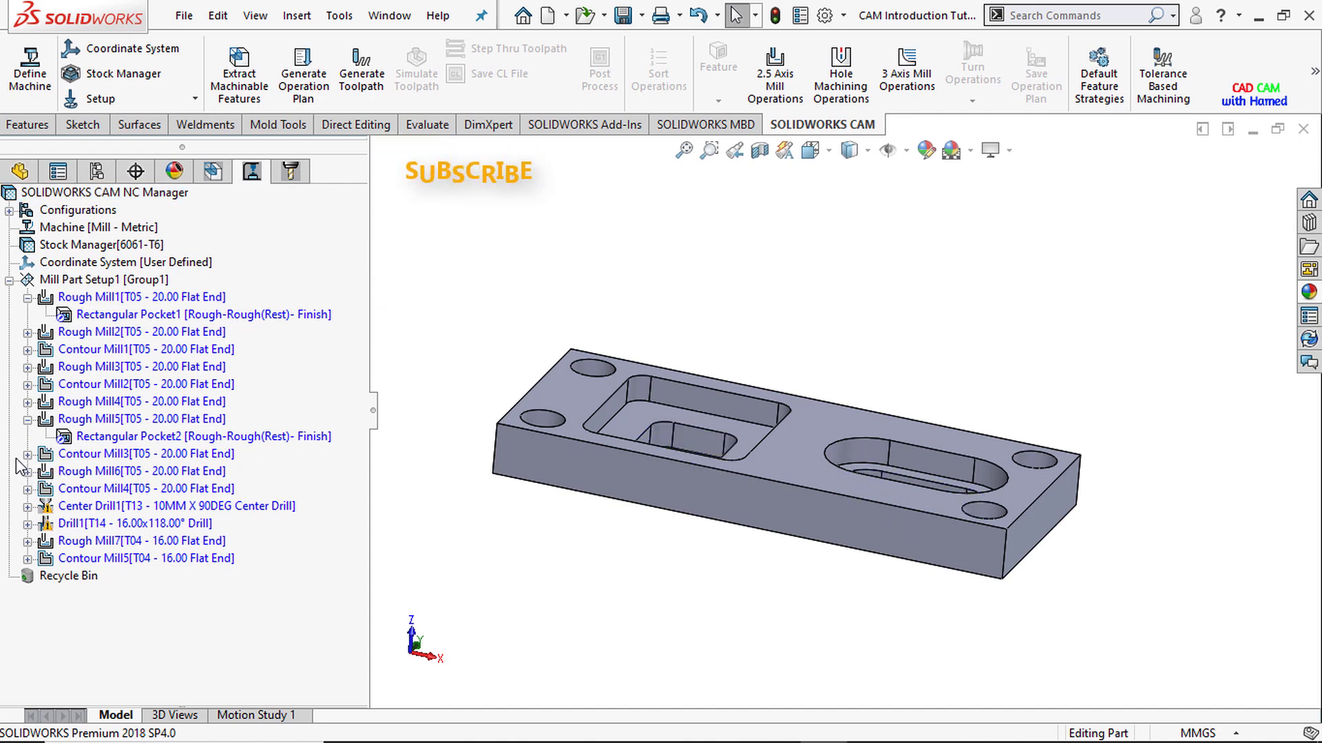
left_click(28, 454)
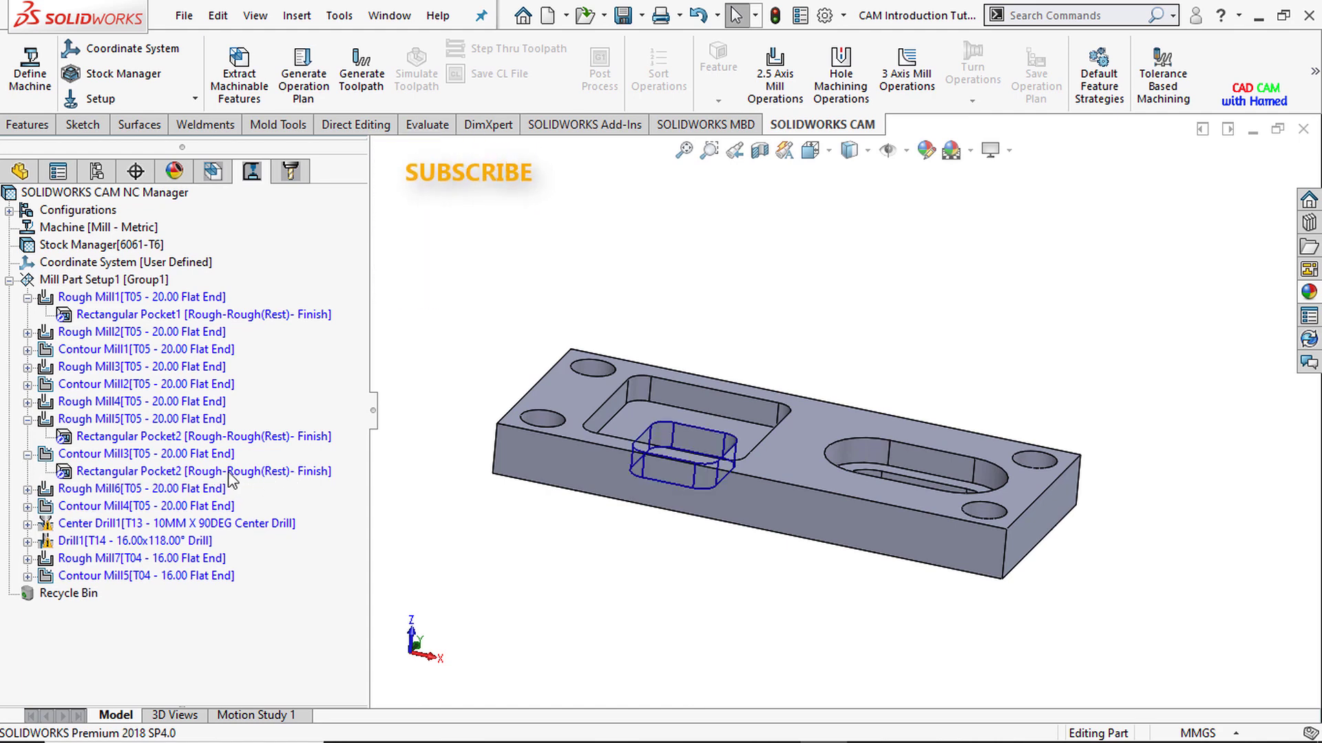
left_click(28, 542)
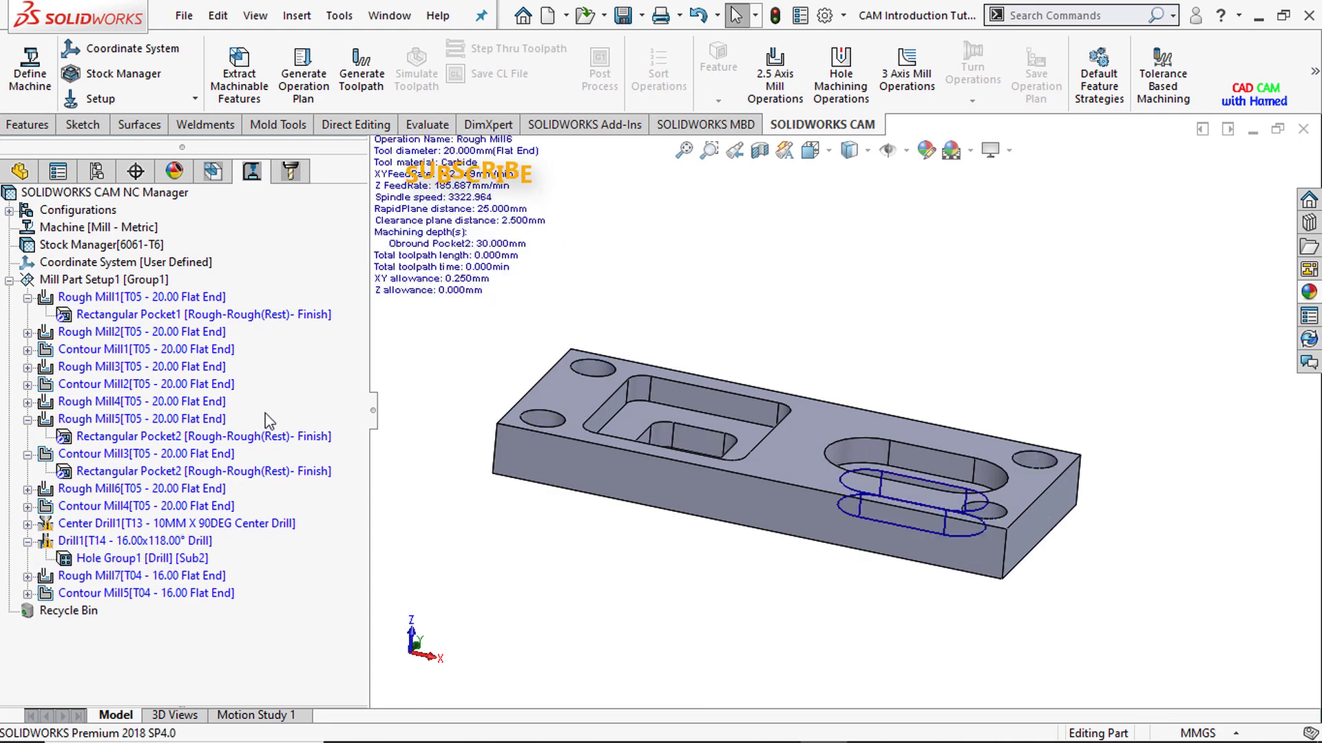
Step: Generate the toolpaths for Mill Part Setup1 and open the toolpath simulation
left_click(70, 281)
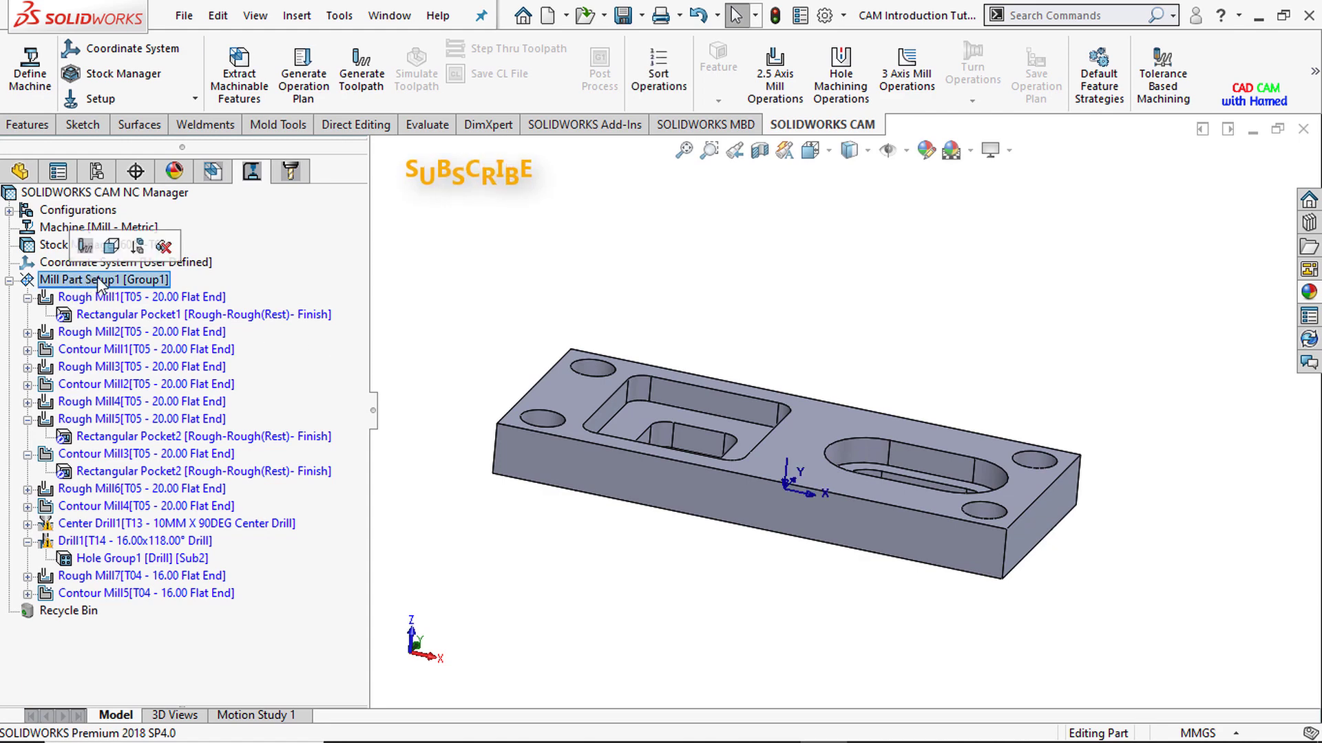
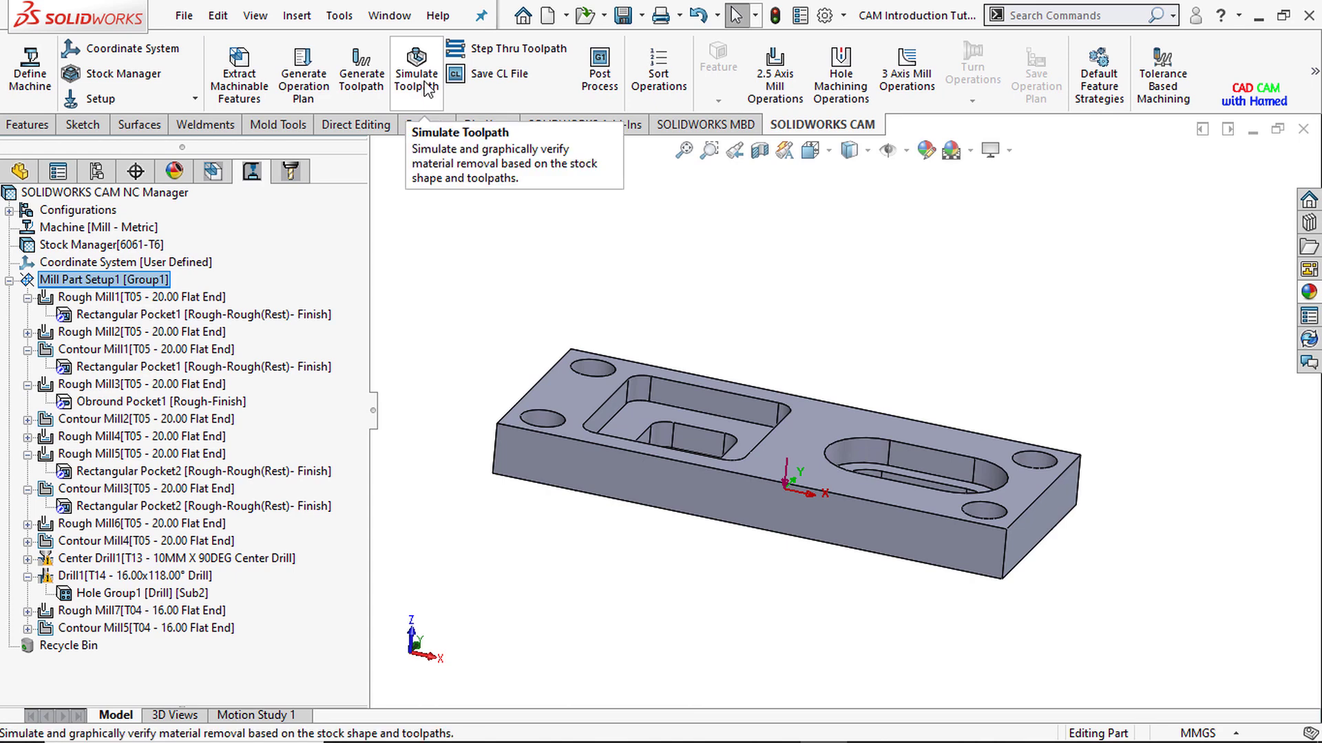
left_click(429, 90)
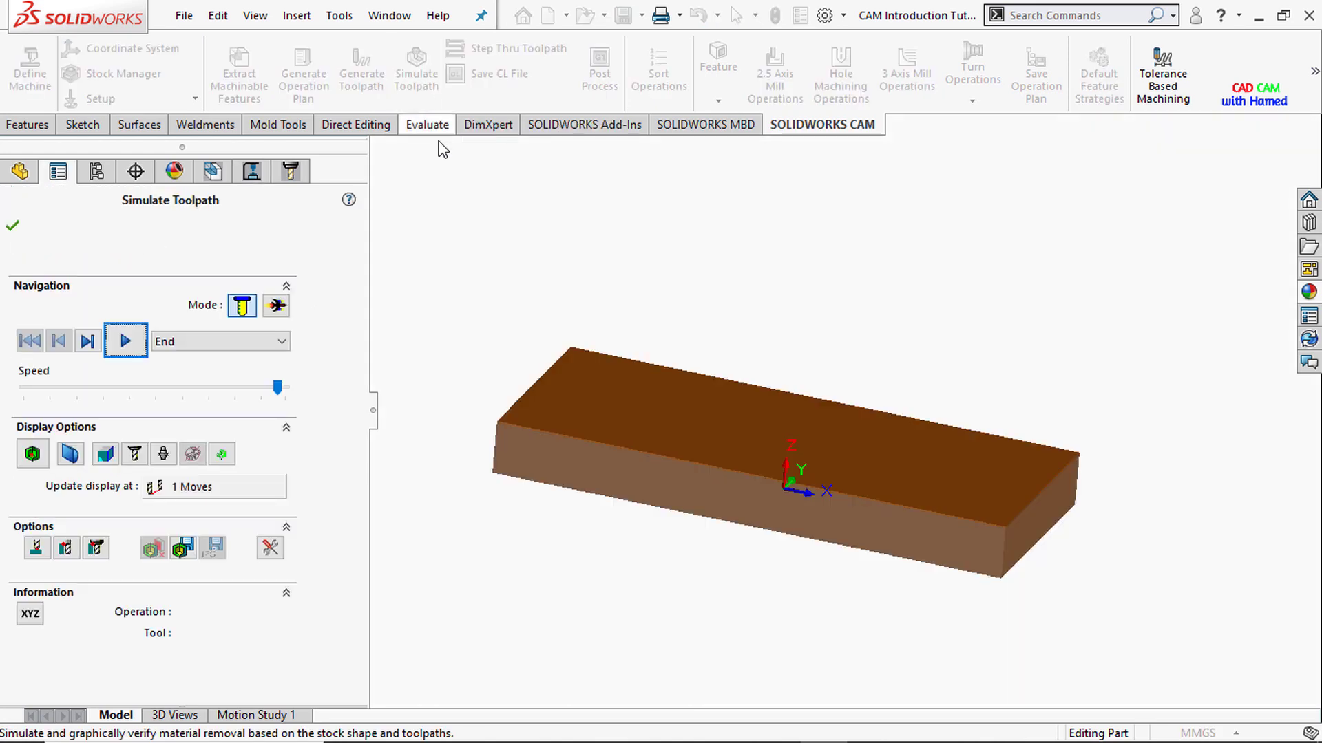
Step: Set the toolpath simulation speed to 87
left_click_drag(278, 389, 280, 392)
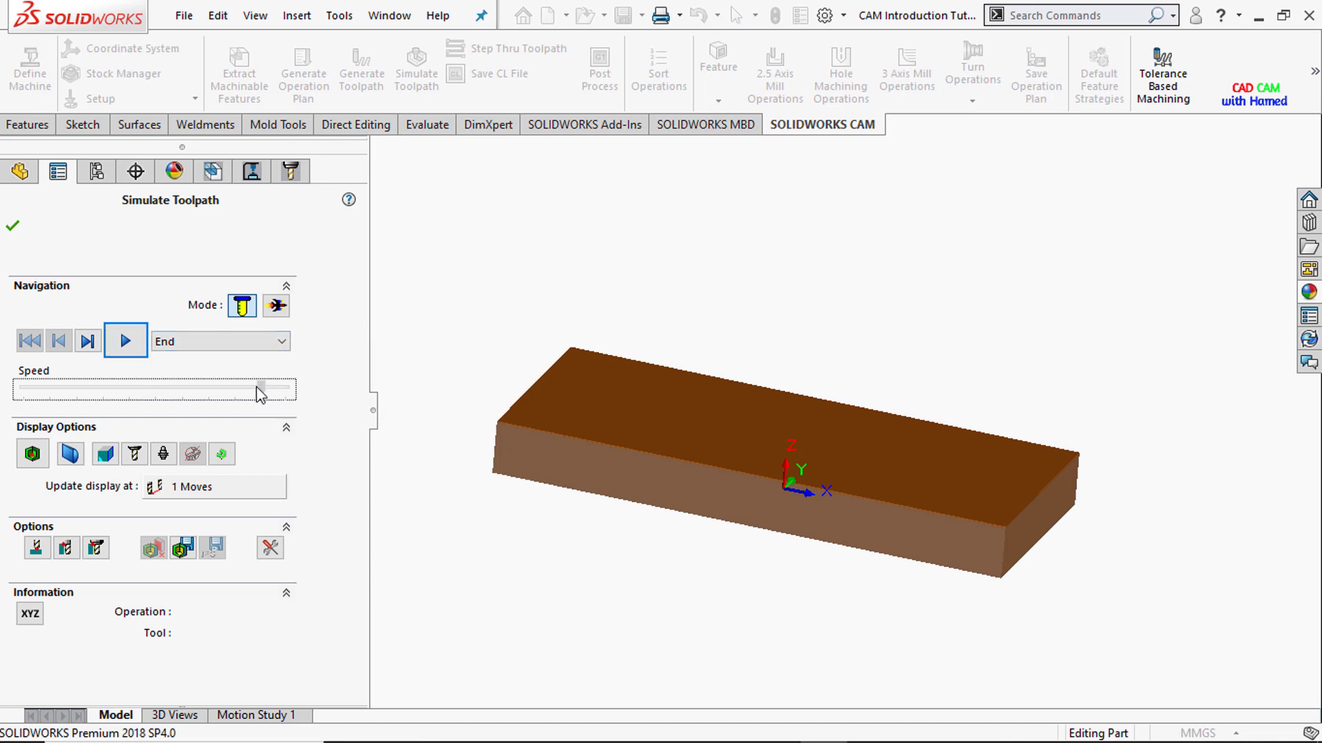
left_click(252, 403)
left_click(253, 390)
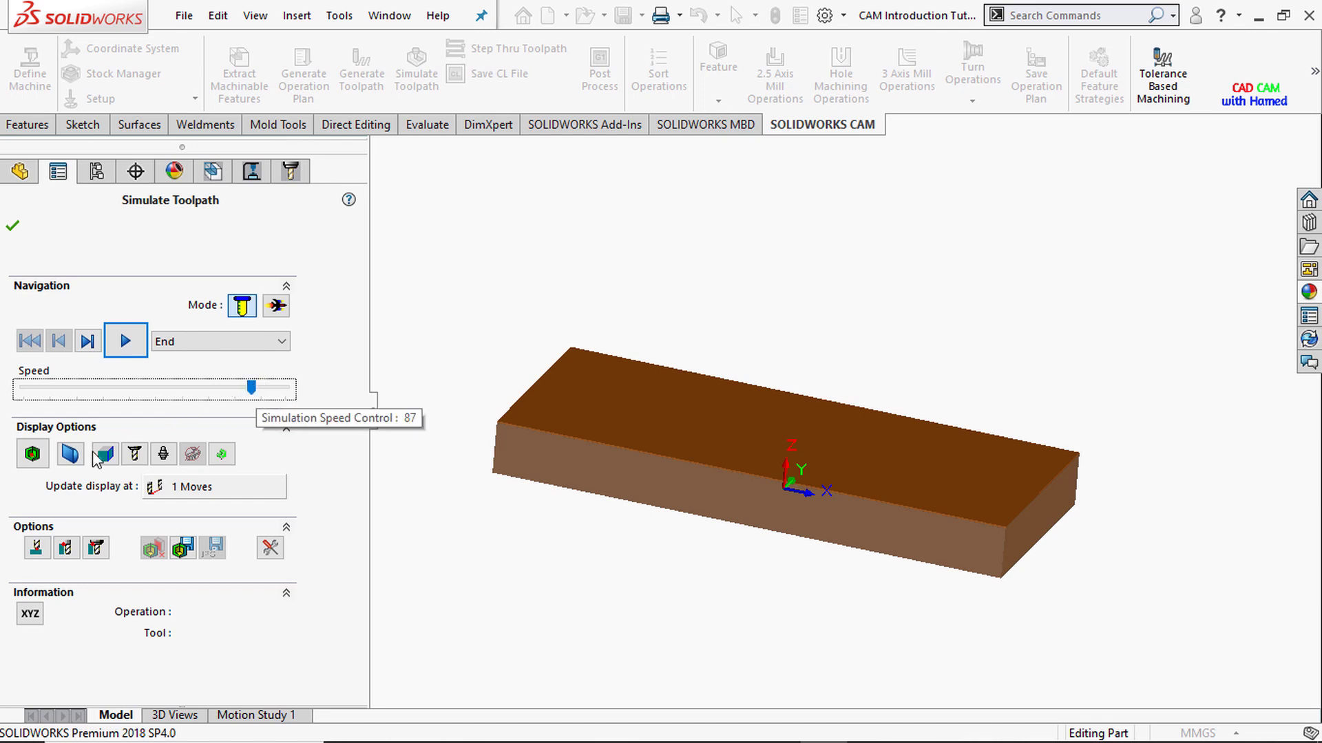
Step: Preview the stock's color-coded deviation display, inspect the stock and target part display modes, and restore the normal stock view
left_click(40, 459)
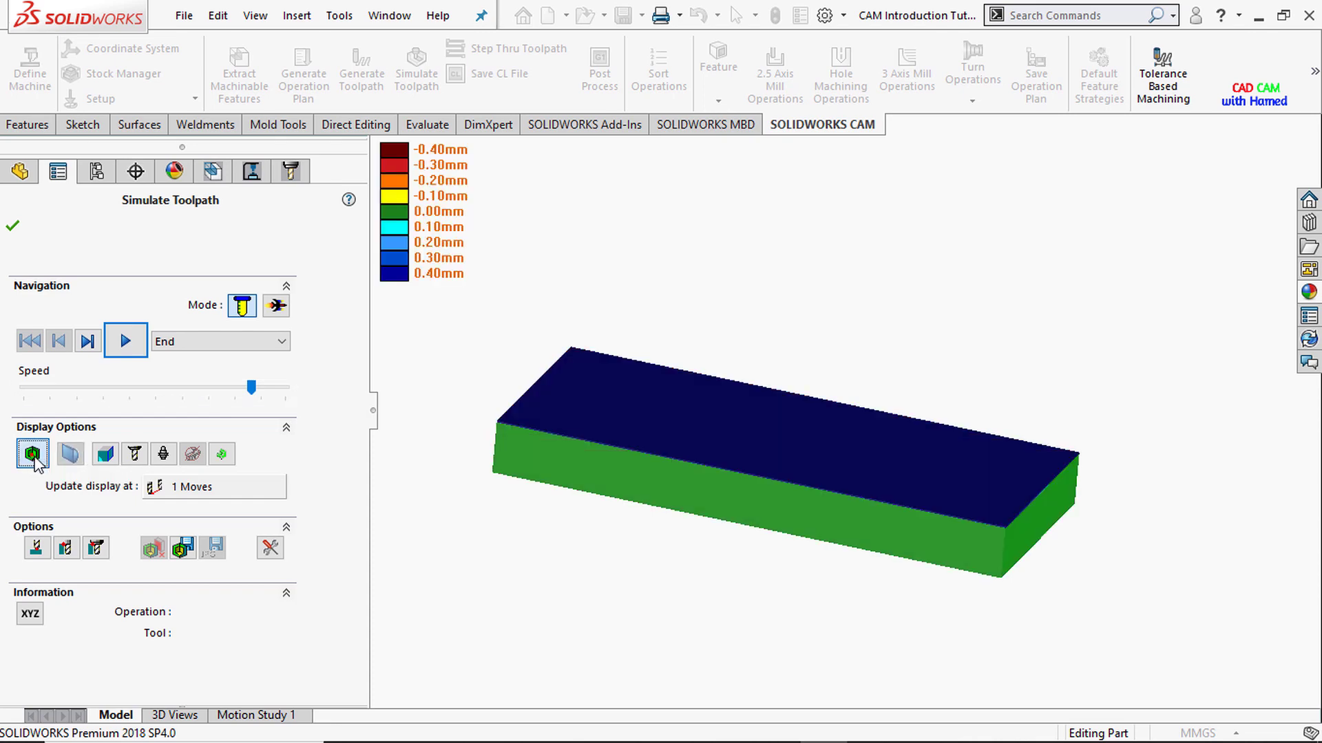
left_click(117, 458)
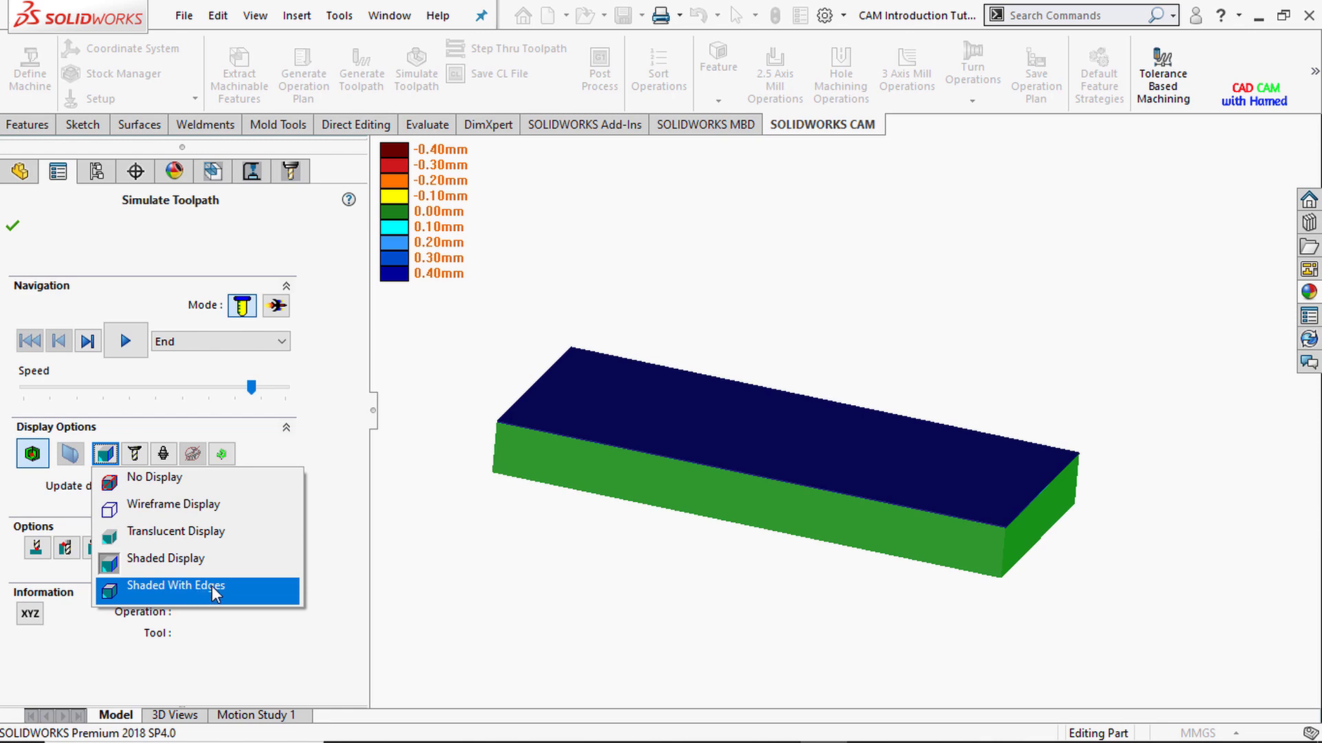
left_click(221, 453)
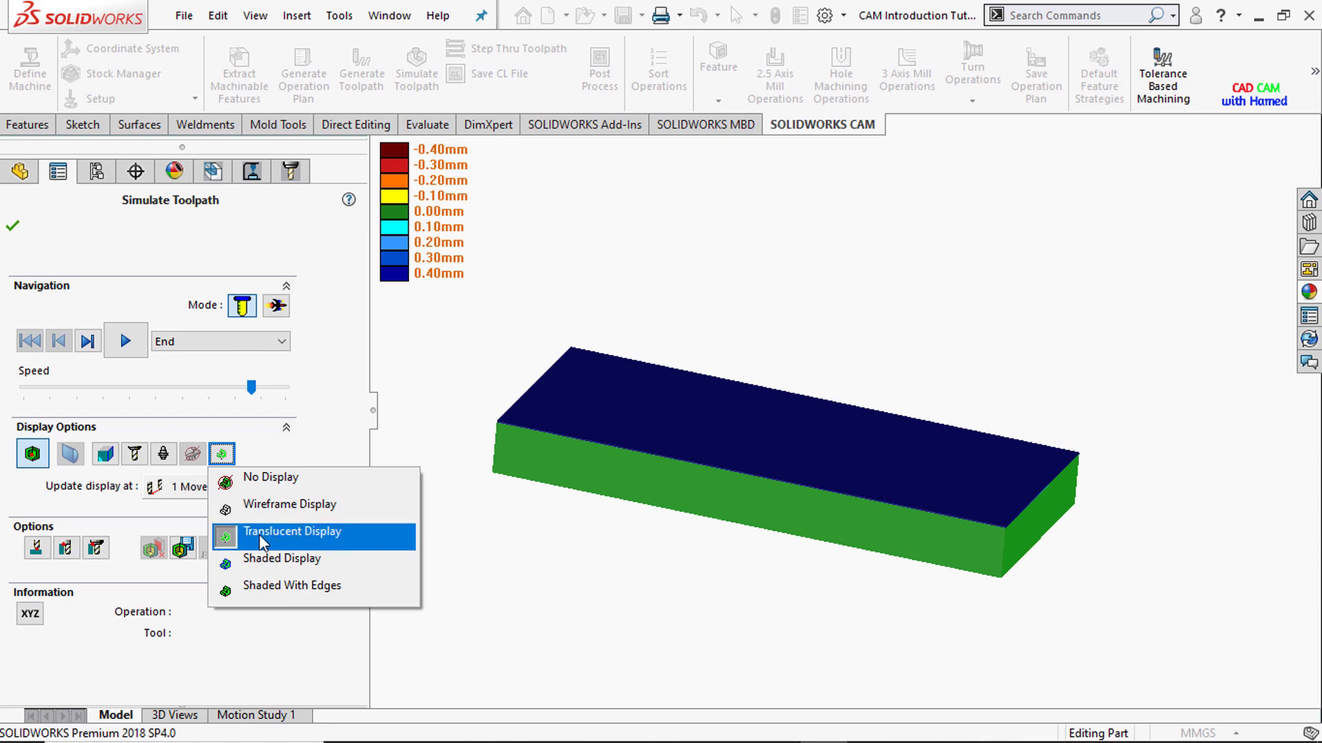
left_click(317, 541)
left_click(33, 455)
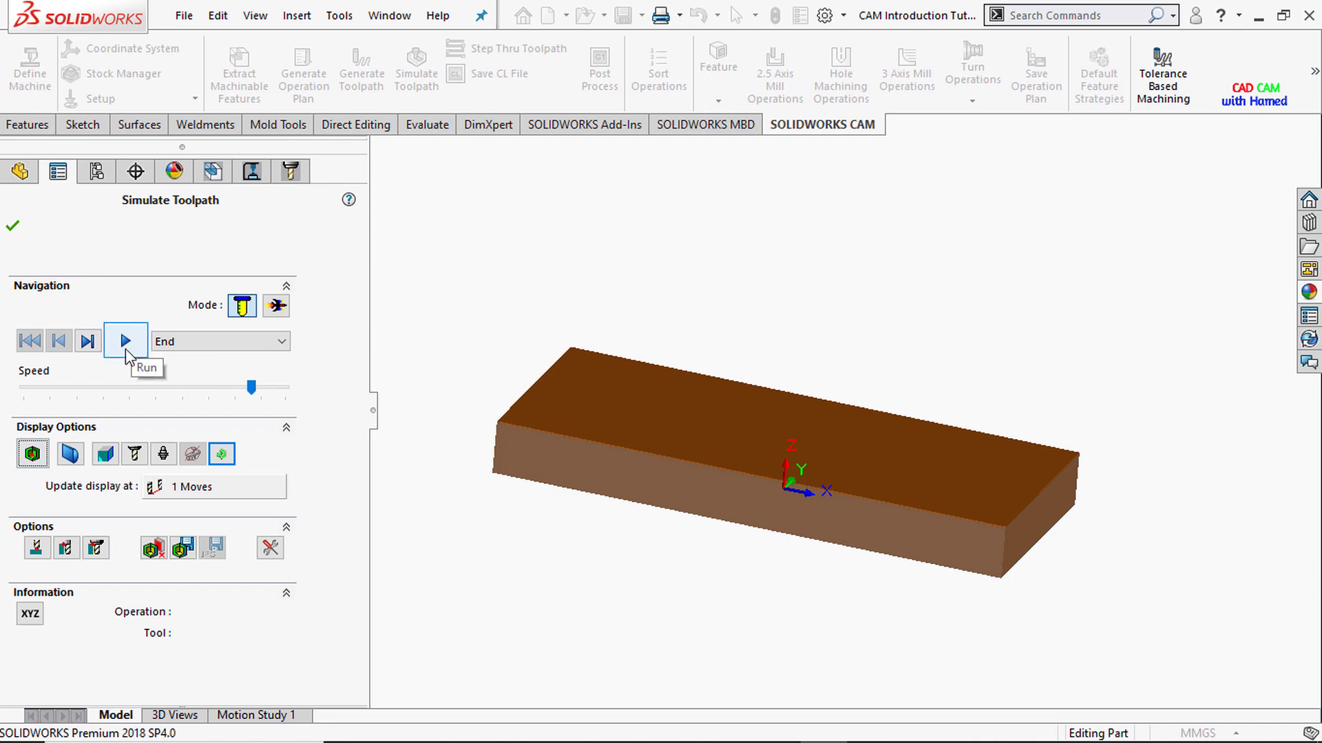
Step: Turn on the XYZ information and run the toolpath simulation through to the end, viewing the stock from above
left_click(41, 616)
scroll(221, 103, "up", 8)
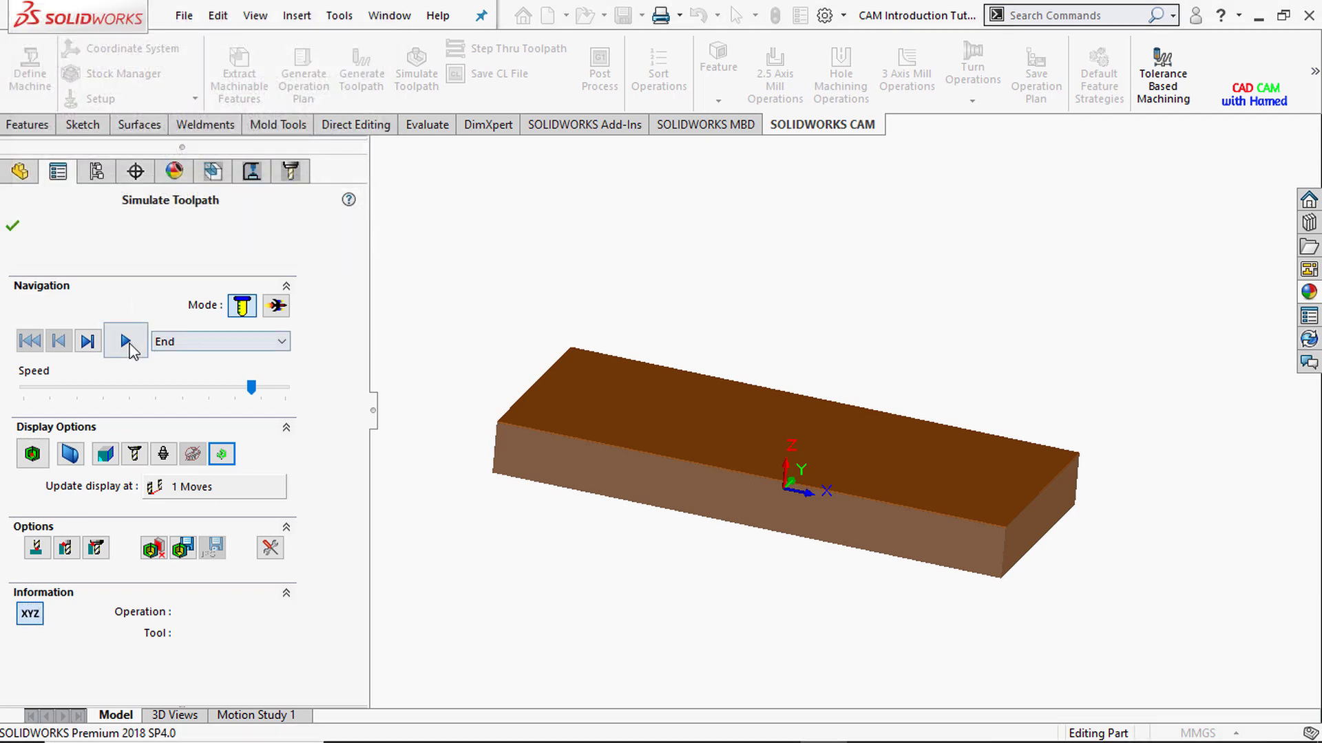
left_click(125, 342)
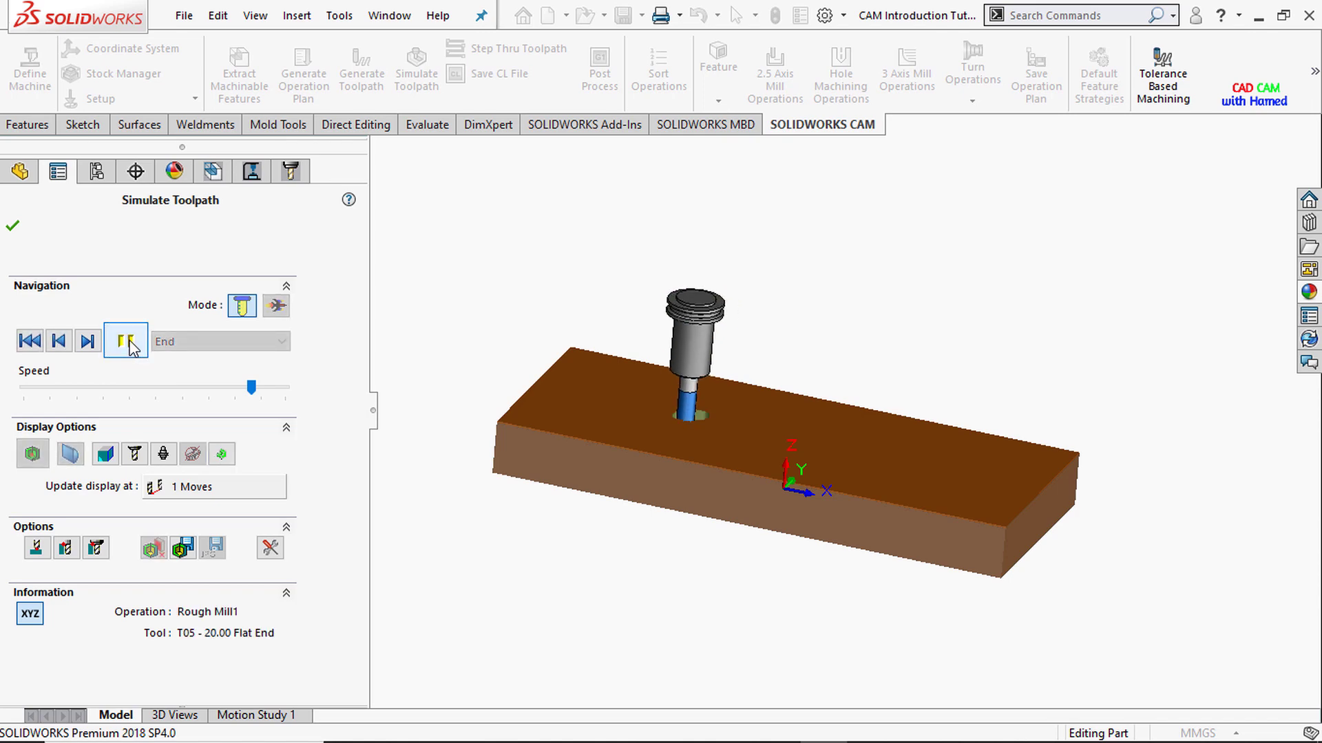
middle_click_drag(923, 303, 917, 346)
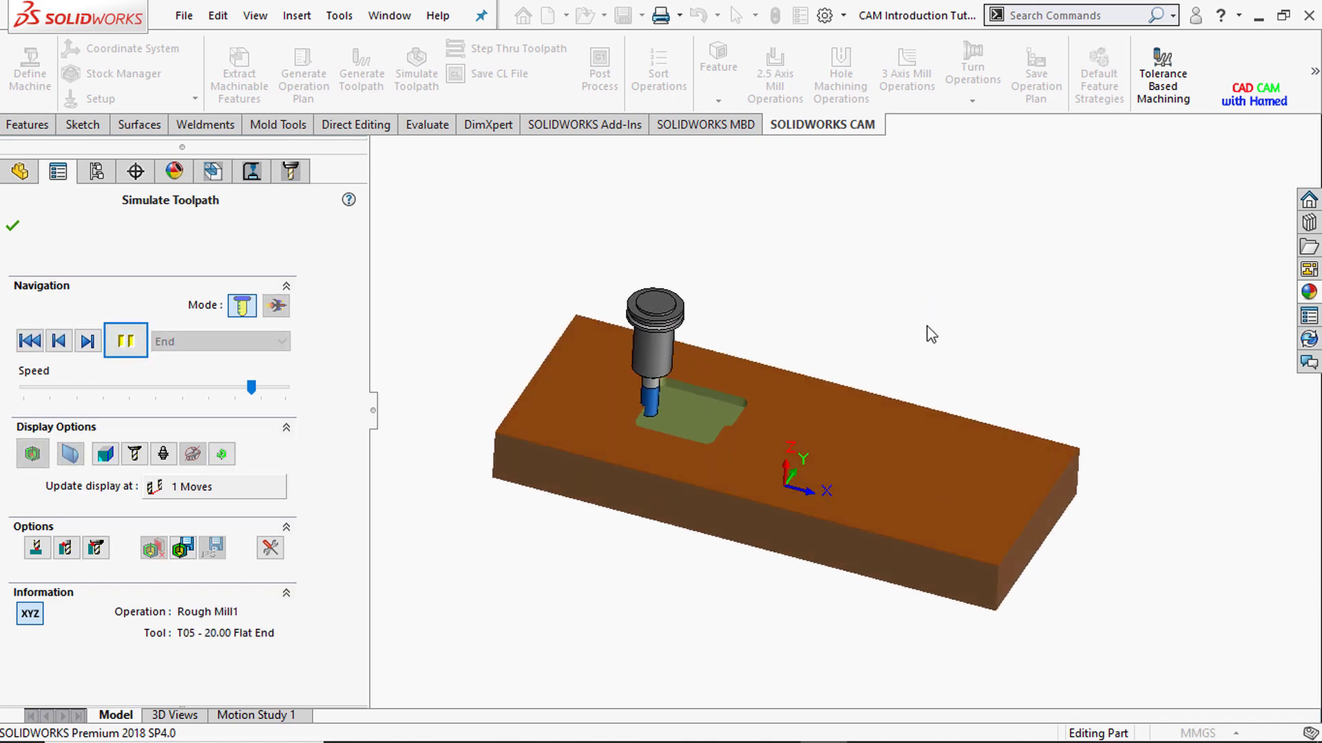
Step: Adjust the playback speed near its maximum, watch all pocket and hole operations to completion, and close the simulation
left_click(269, 390)
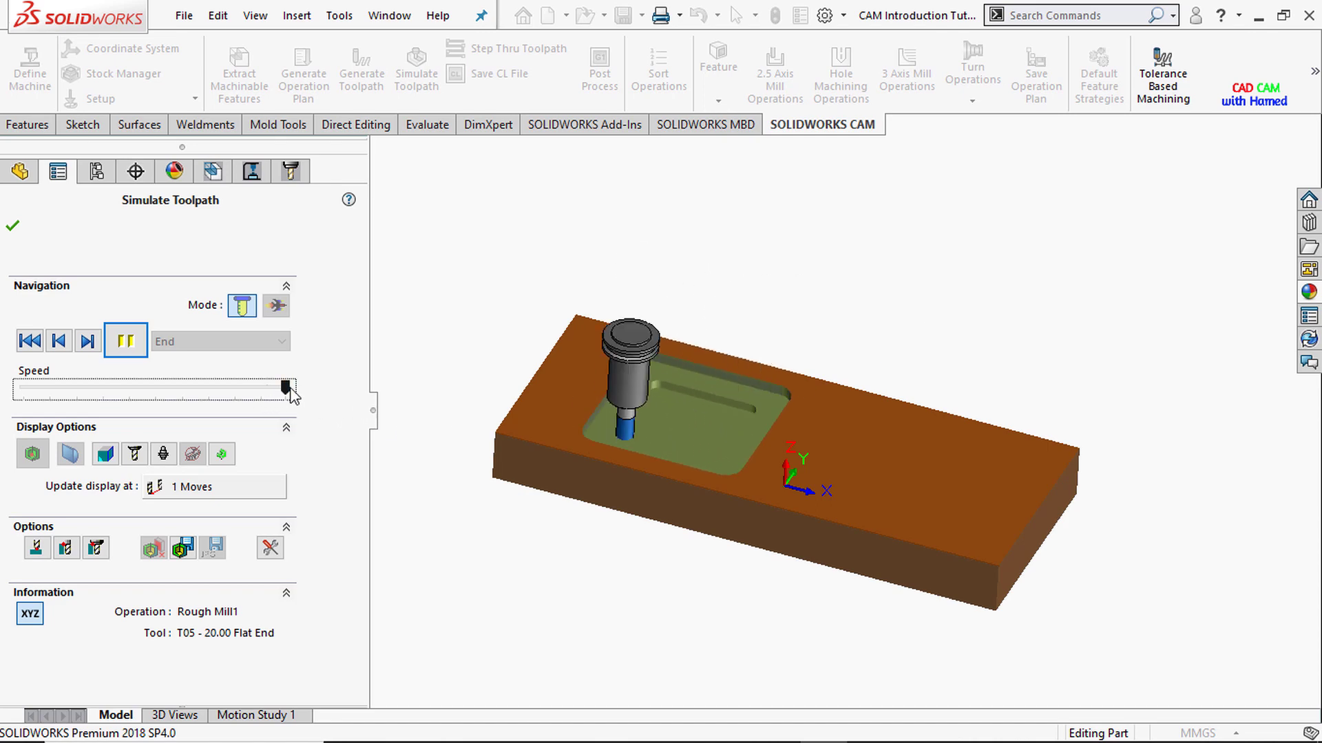
left_click_drag(282, 389, 274, 390)
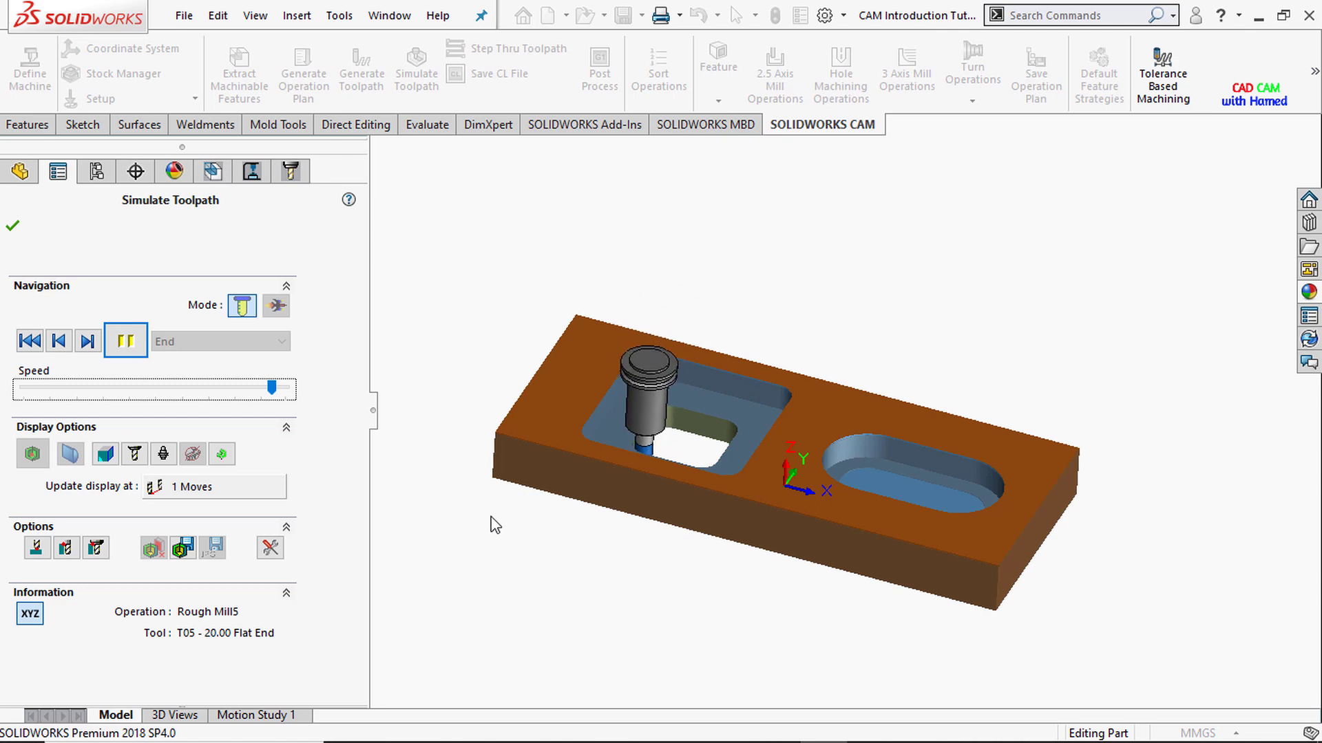
left_click(286, 389)
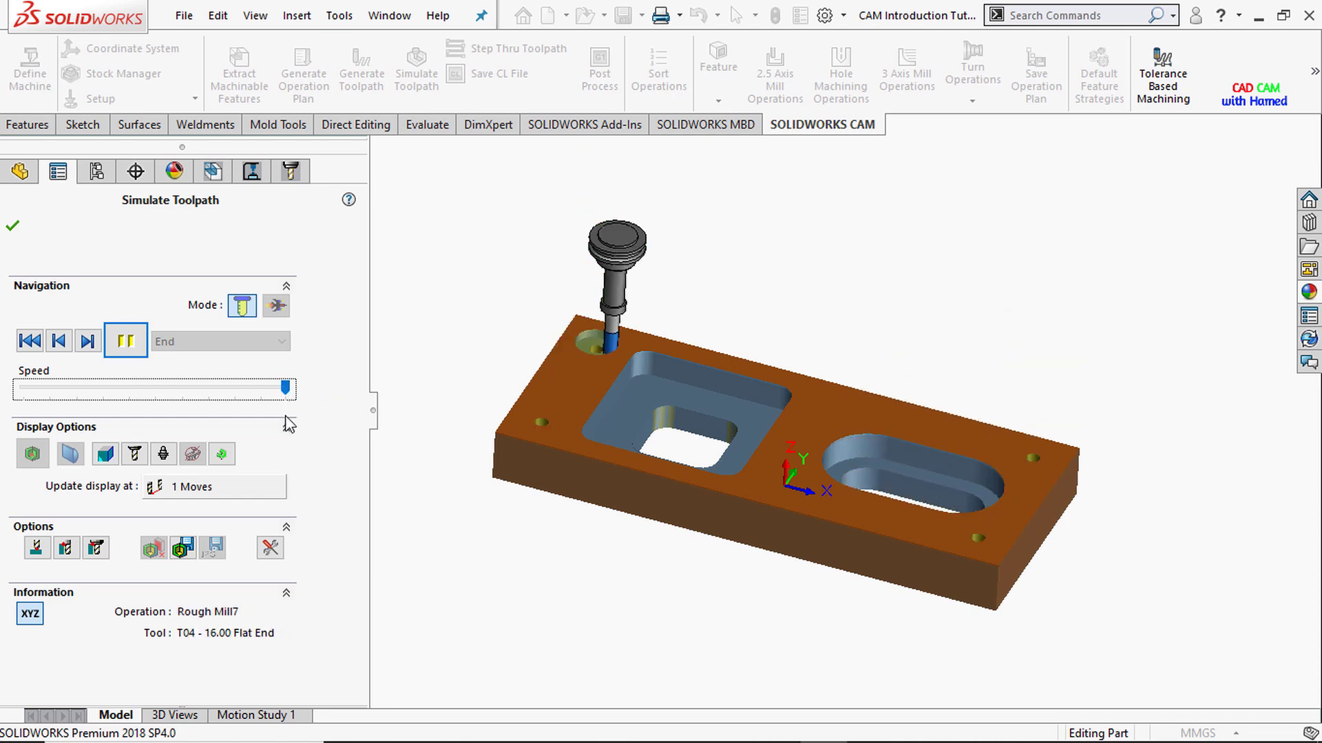
scroll(285, 391, "down", 3)
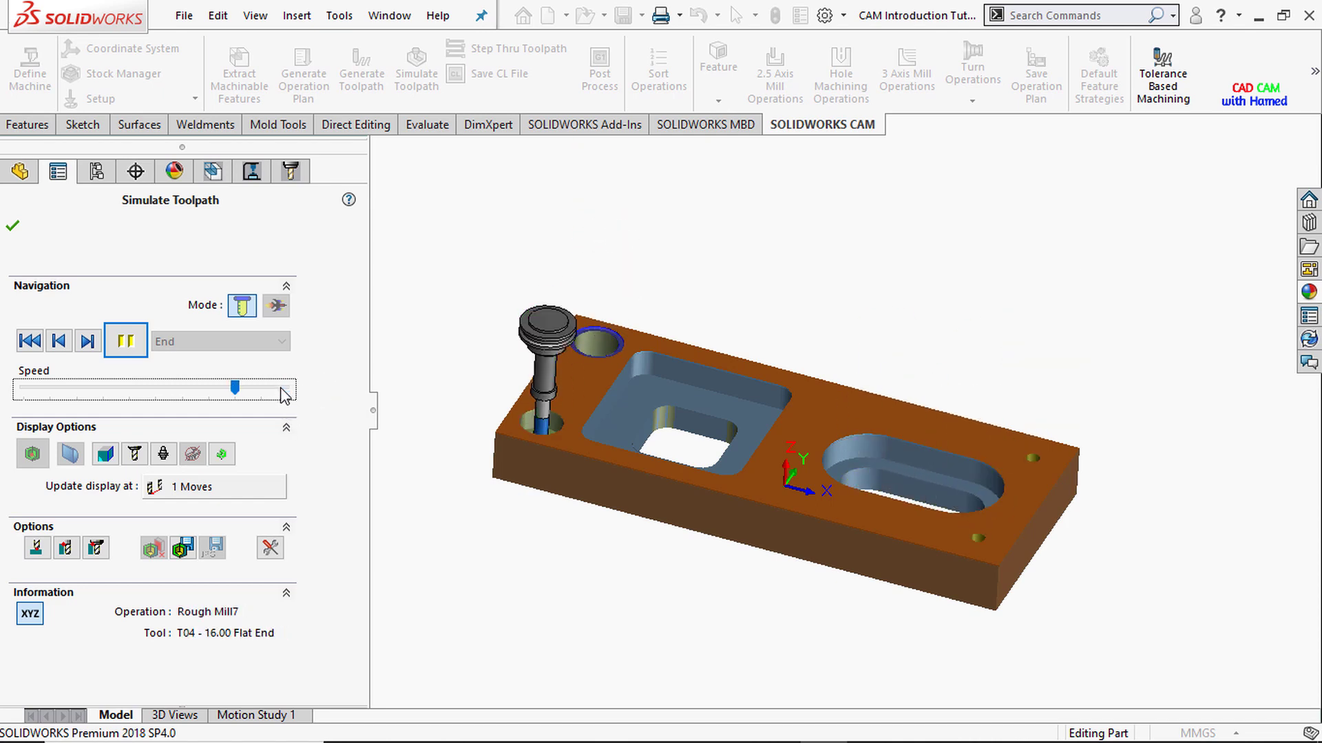
scroll(287, 391, "up", 3)
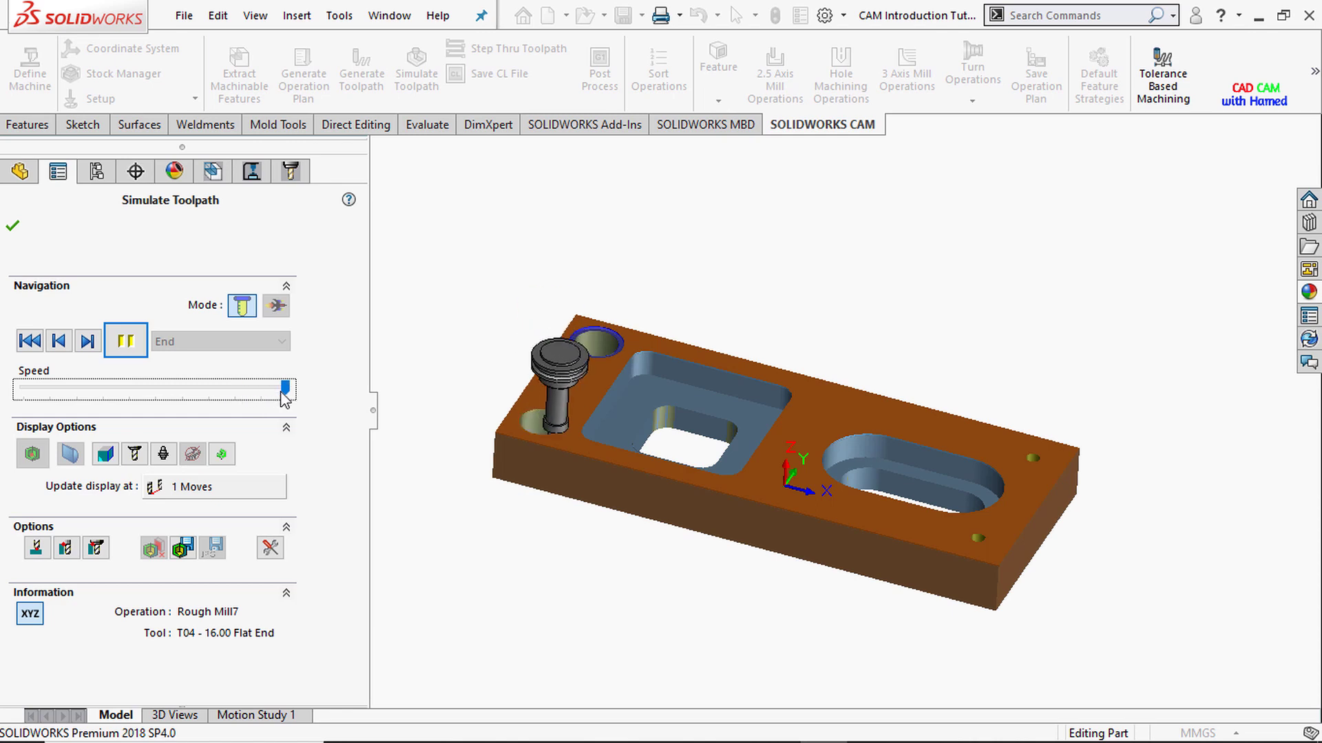
left_click_drag(290, 386, 280, 396)
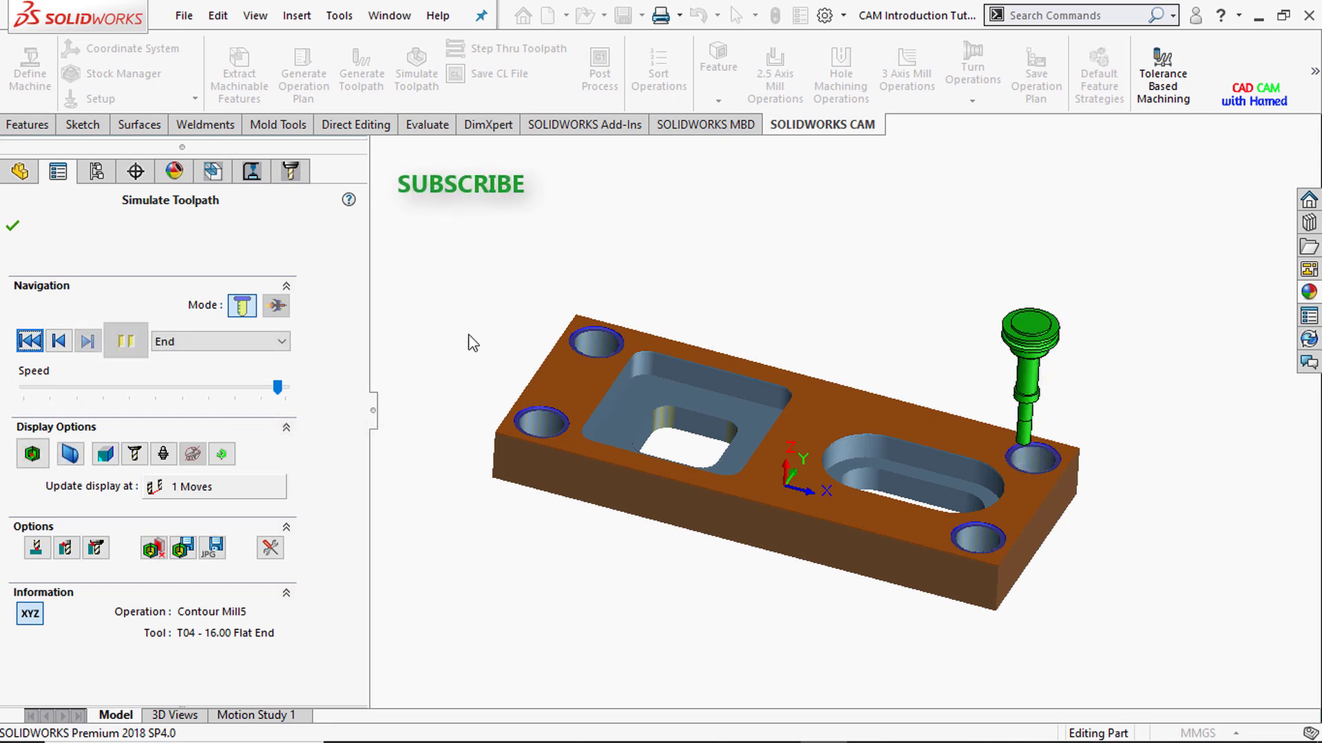
left_click(12, 229)
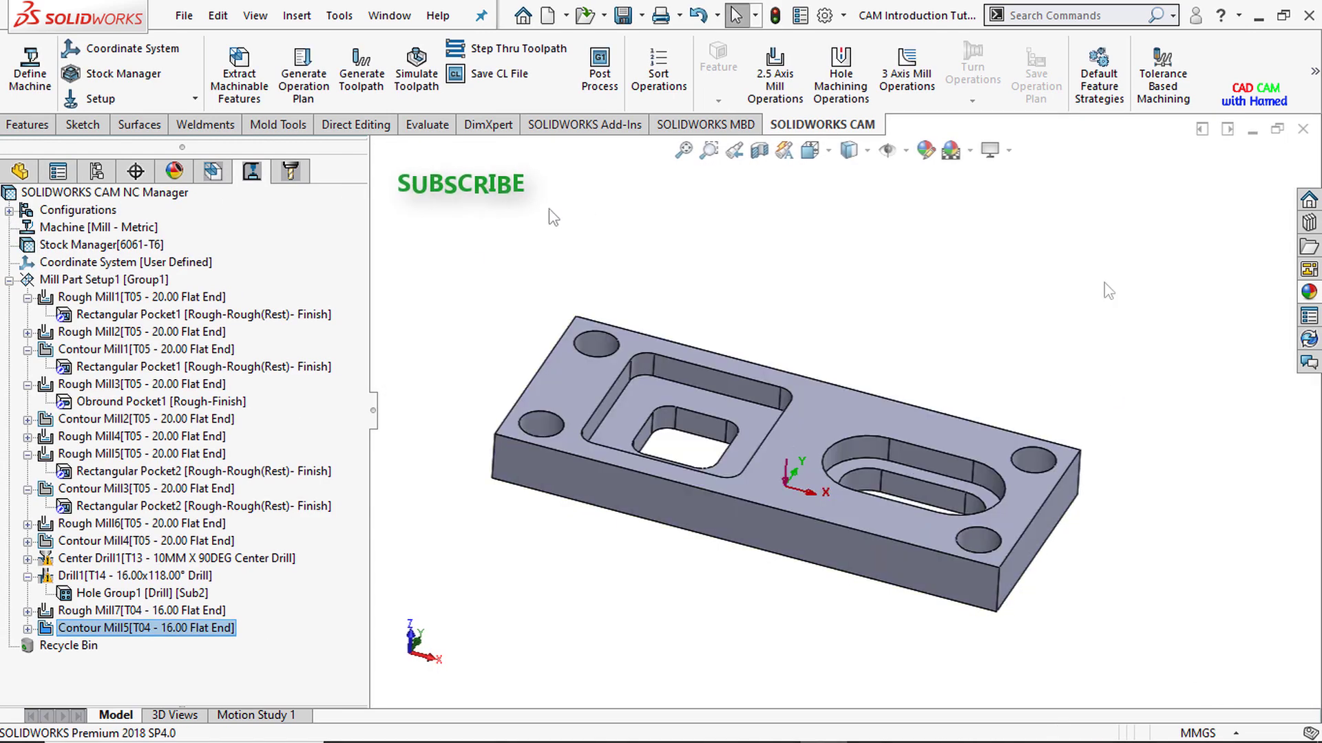
Step: Save the toolpath motion as a CL file (*.clt) named CAM Introduction Tutorial in the CAM Introduction folder
left_click(502, 76)
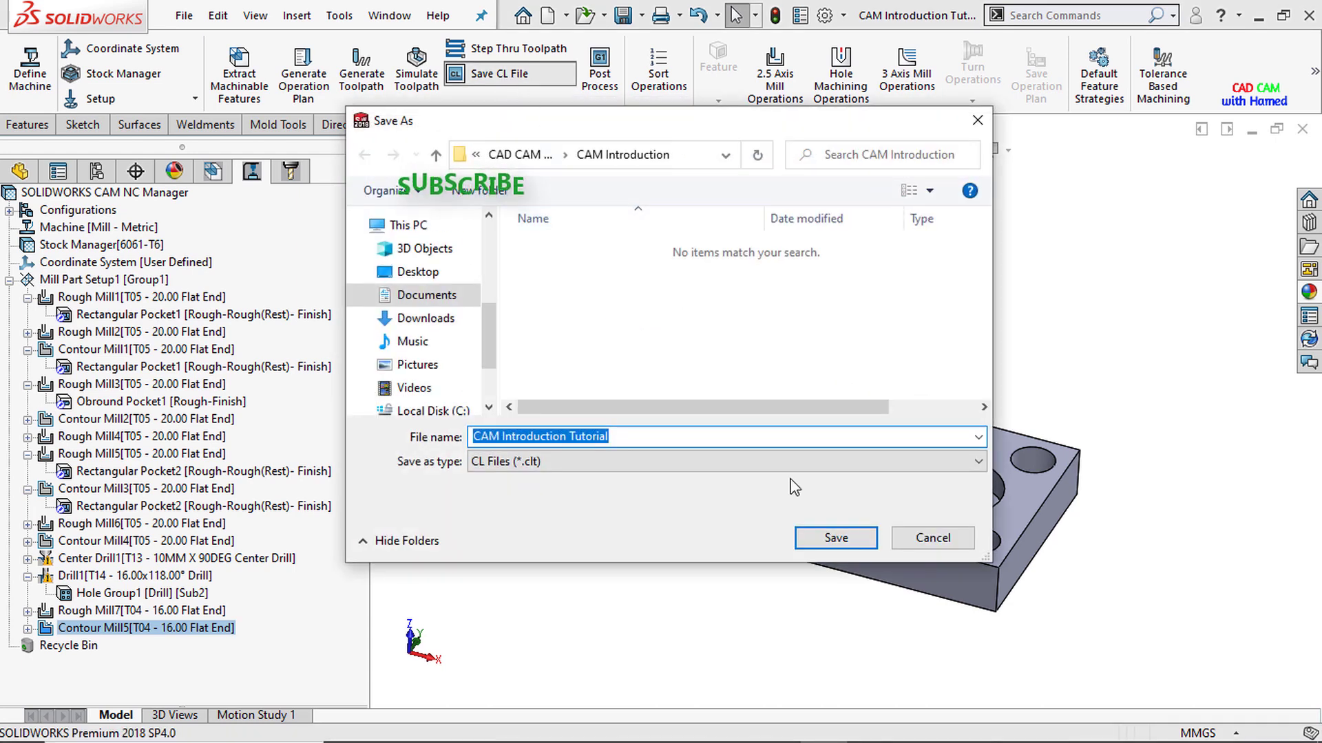
left_click(836, 537)
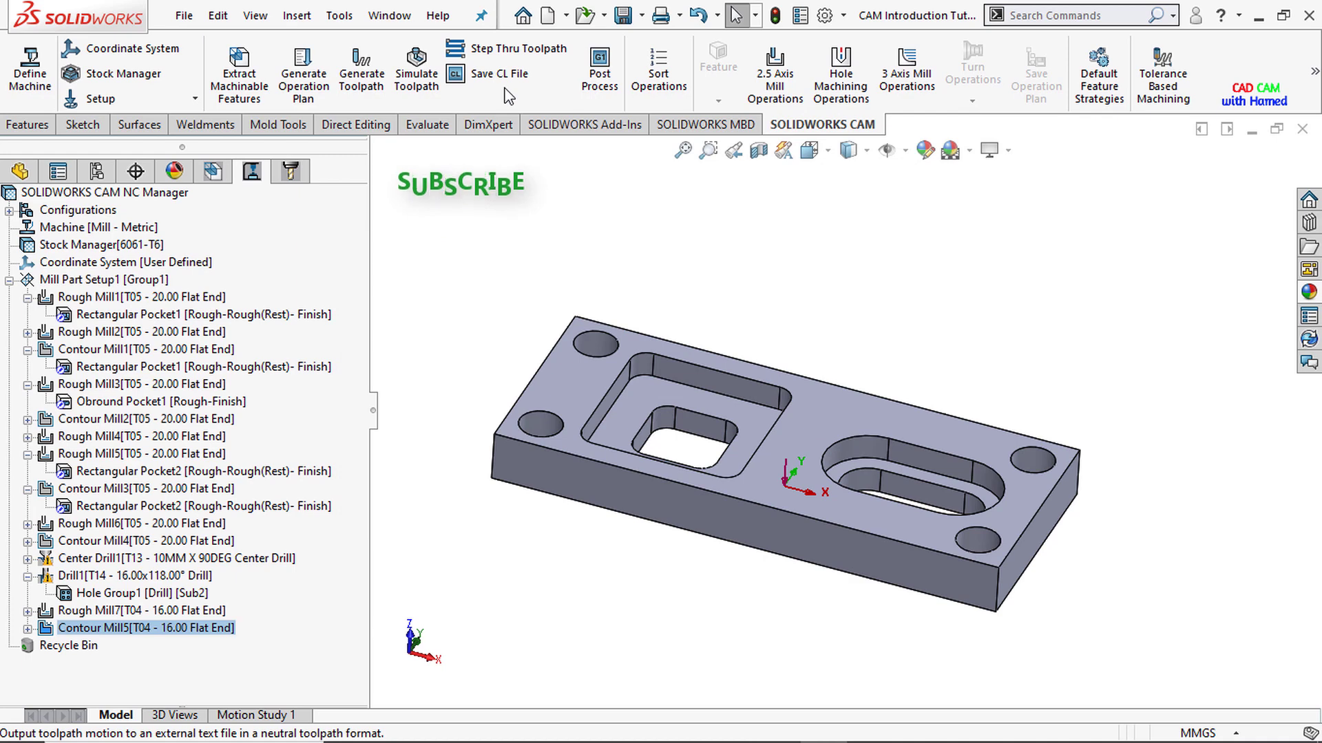
Step: Post process the mill setup to a Tape File (*.tap) named CAM Introduction Tutorial, generating the complete NC code
left_click(599, 83)
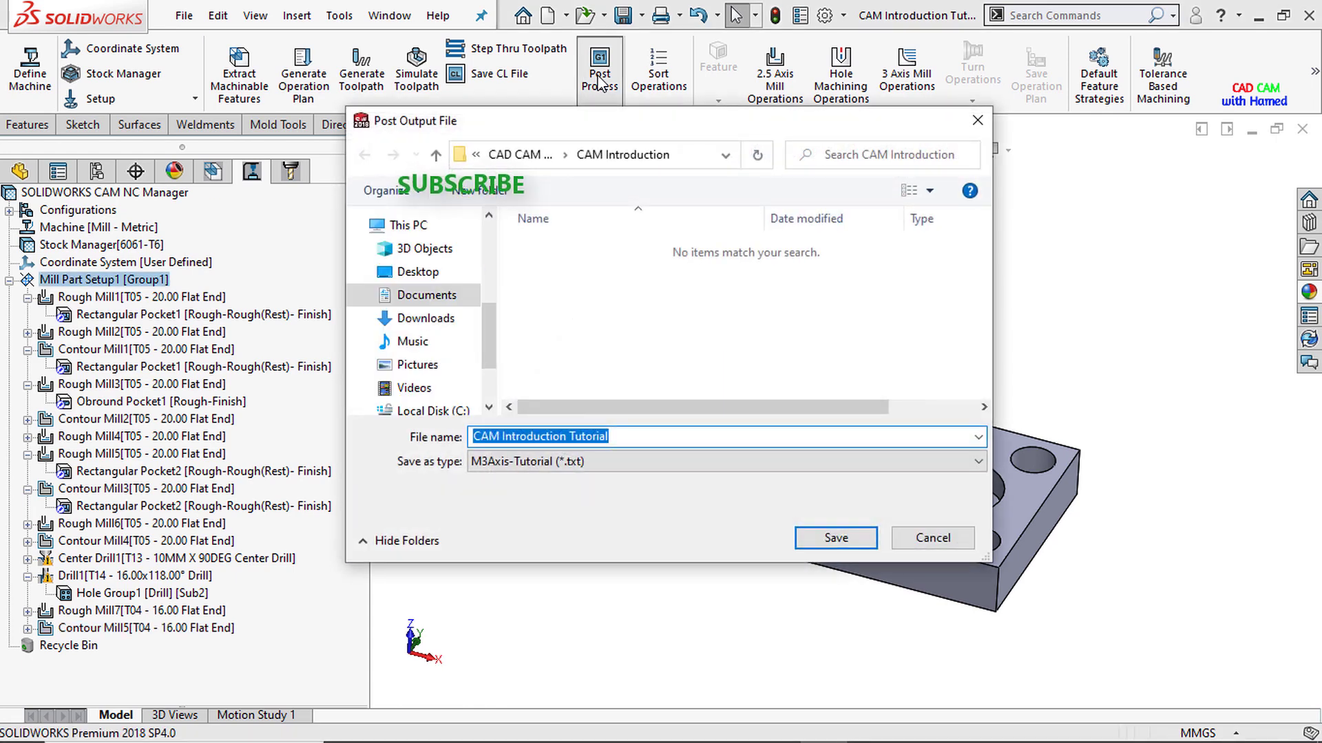
left_click(679, 462)
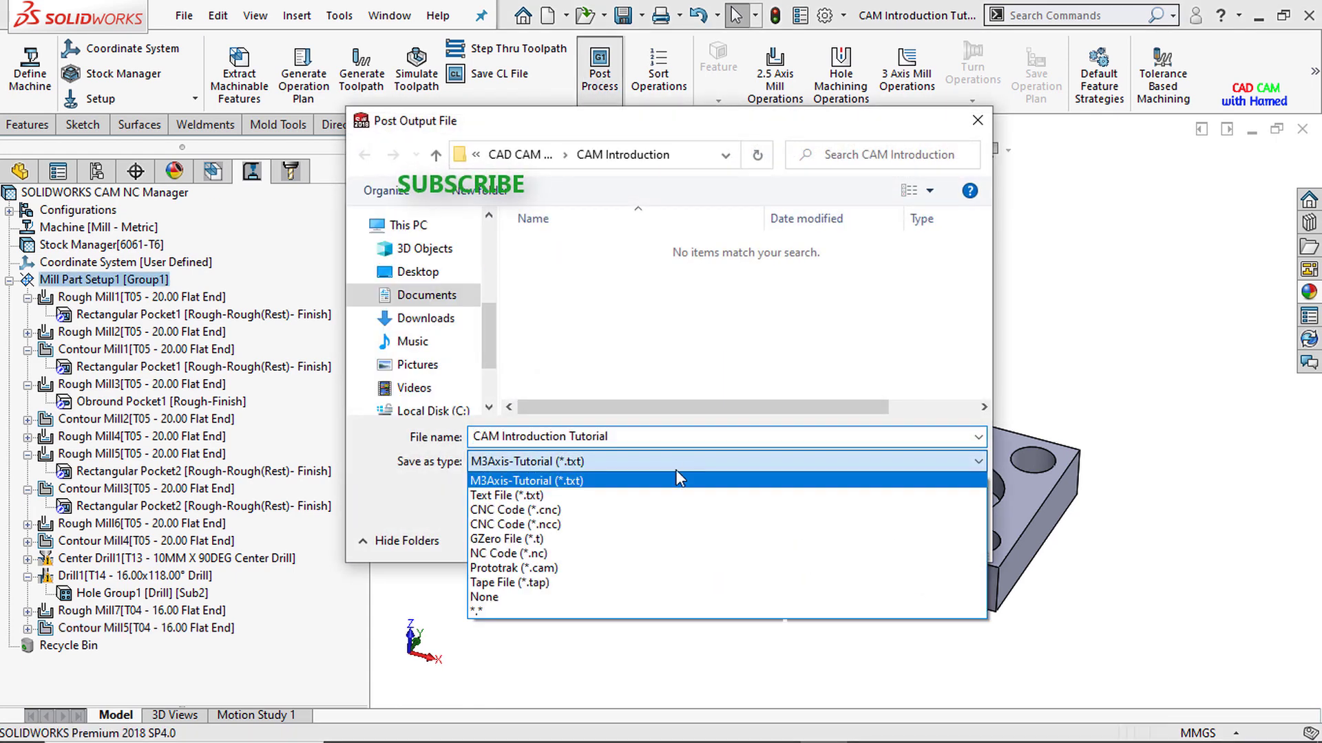
left_click(580, 583)
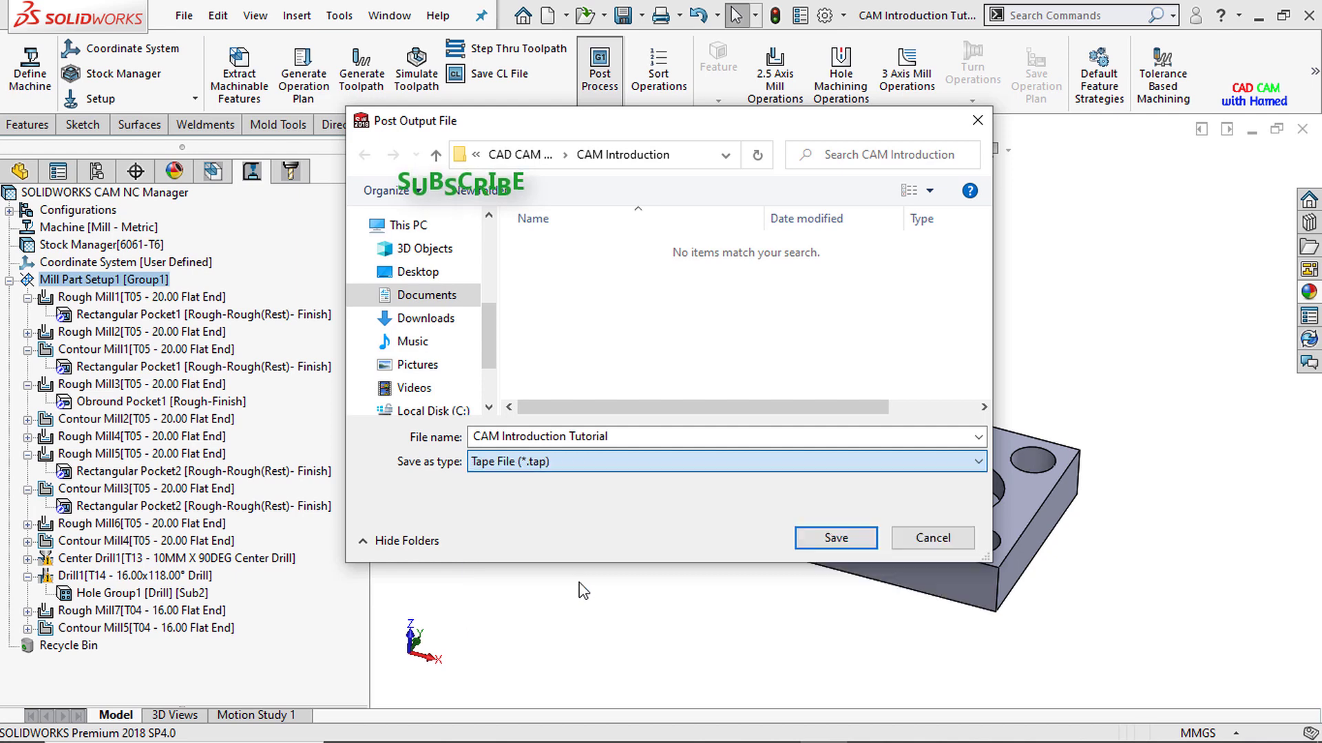
left_click(851, 541)
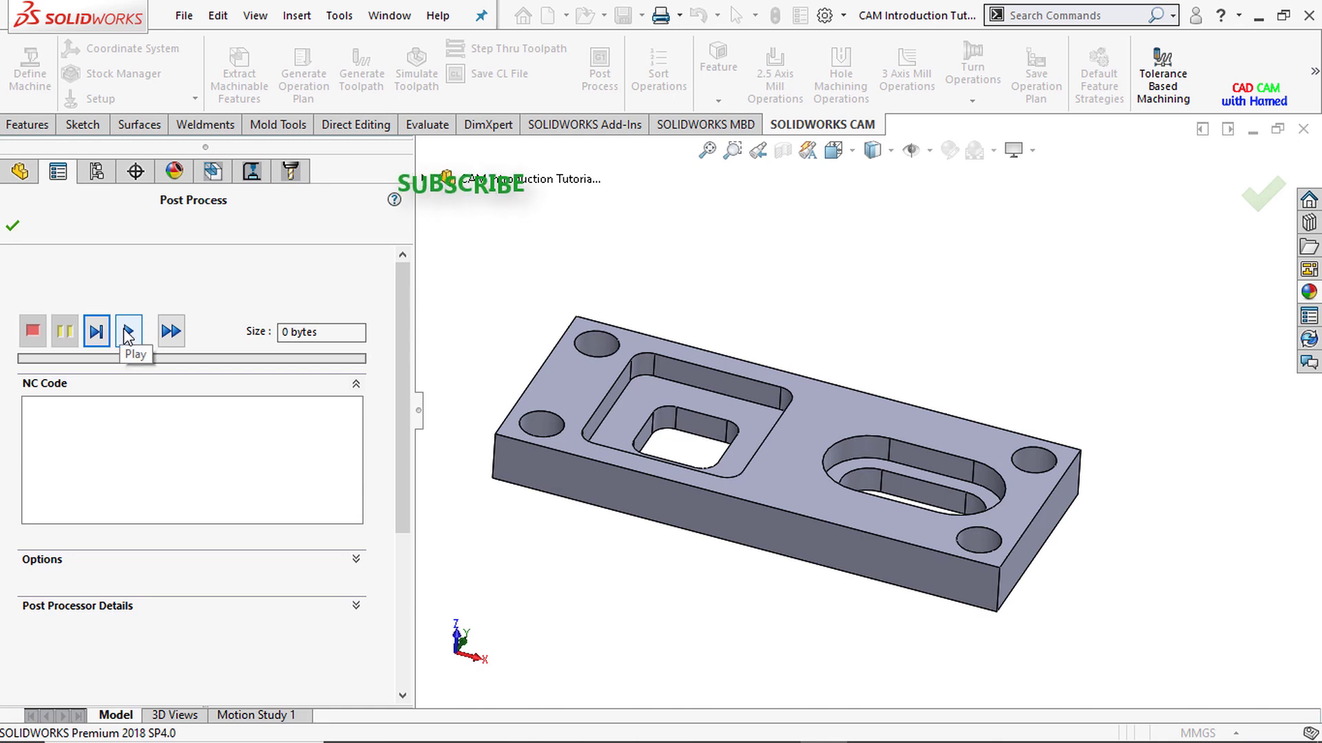
left_click(128, 332)
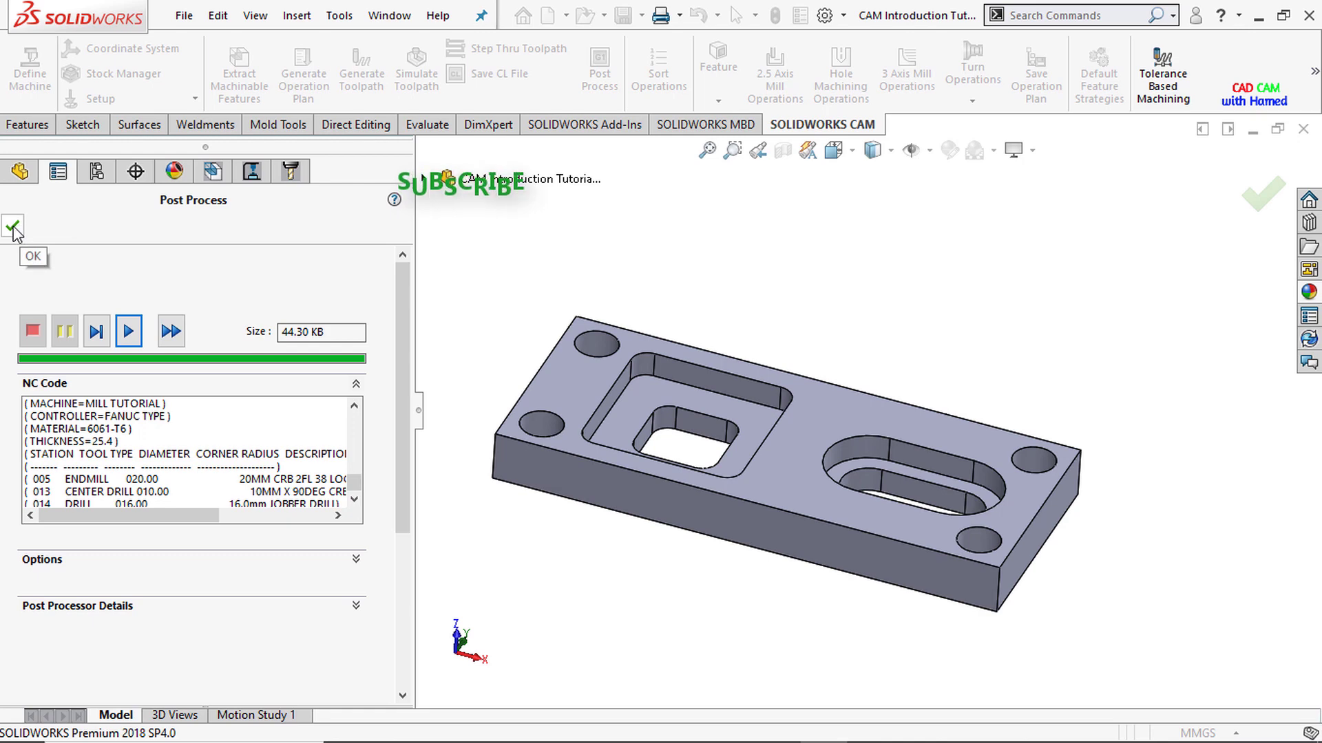
left_click(13, 229)
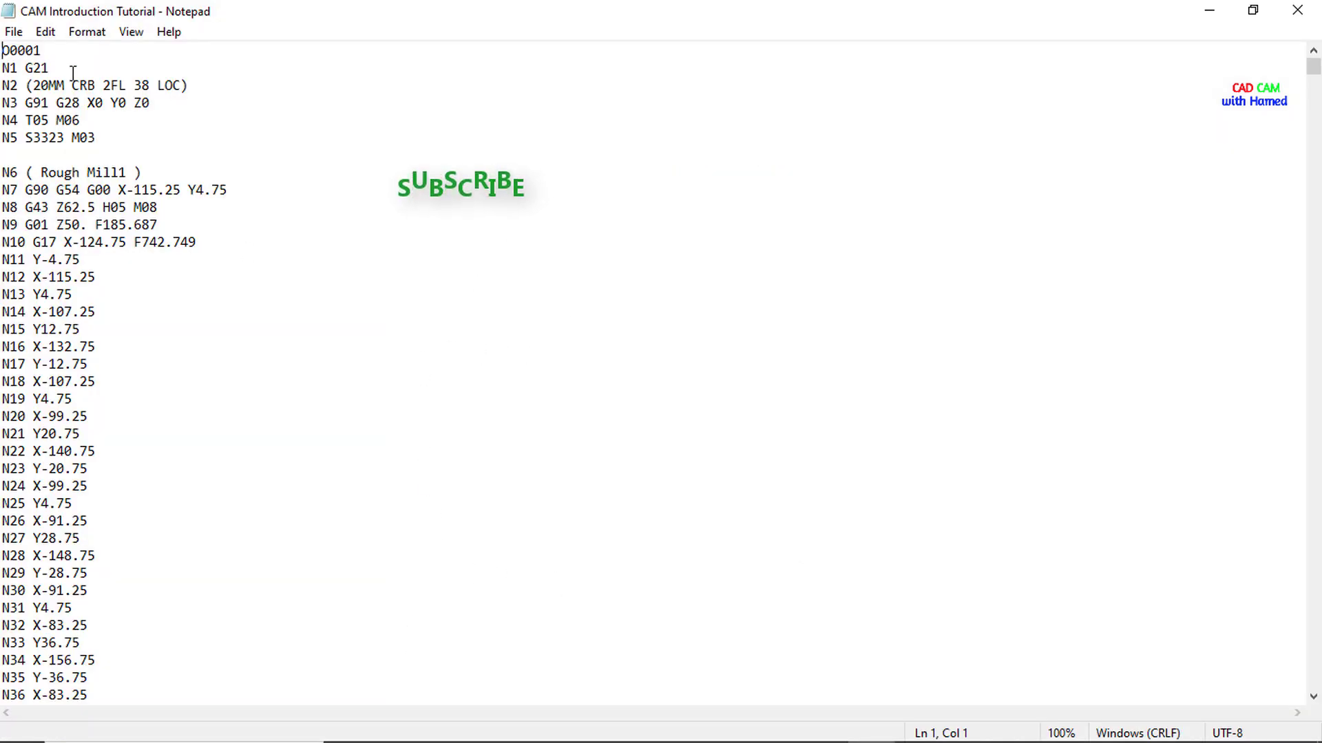
Step: Review the generated G-code blocks of the CAM Introduction Tutorial file in Notepad
scroll(127, 408, "down", 3)
scroll(165, 154, "down", 20)
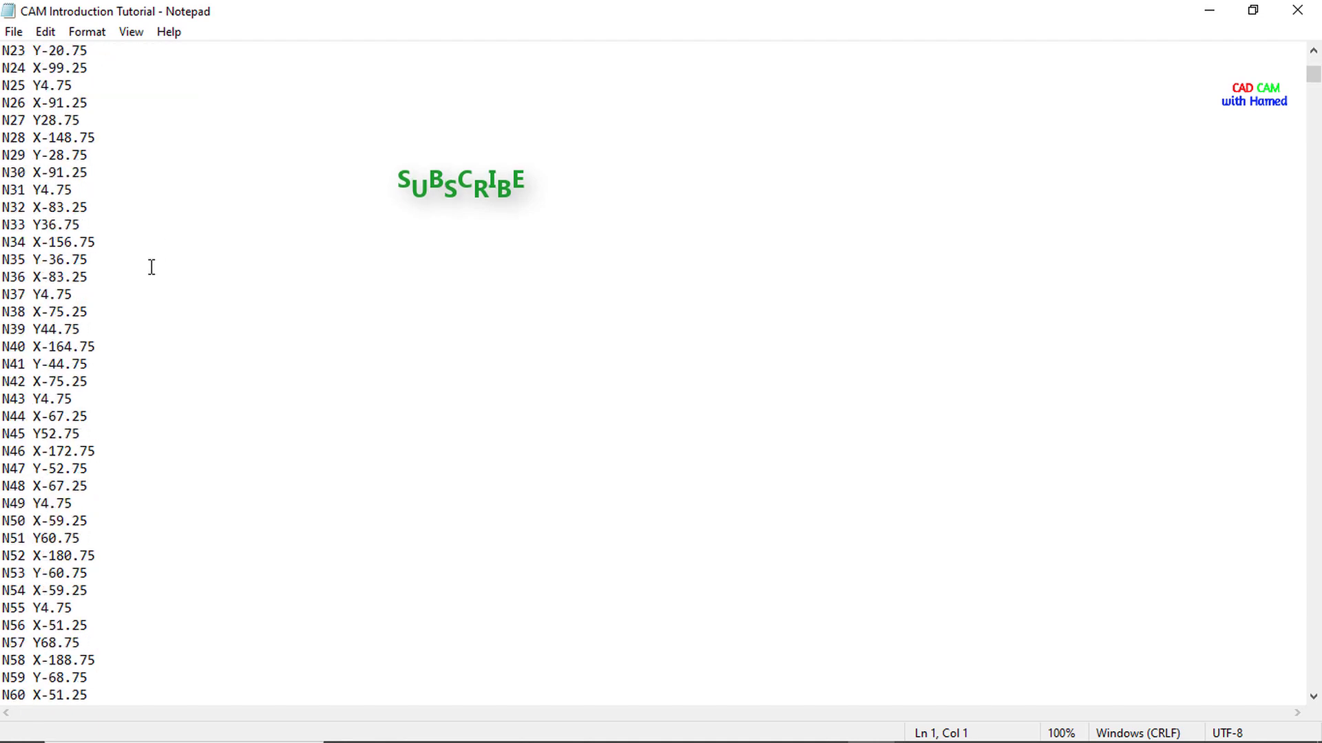
scroll(153, 287, "down", 8)
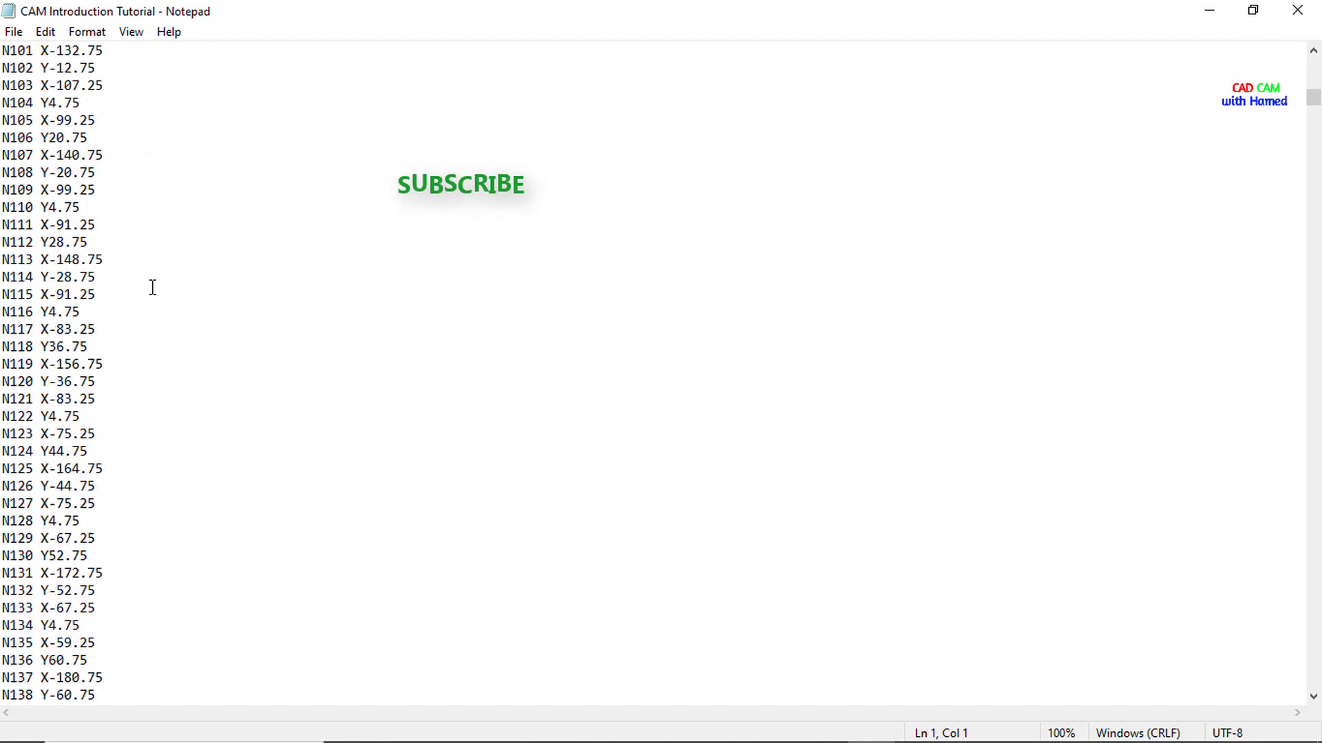
Step: Examine the linear and arc cutting moves at successive depths in the G-code, reading on to around block N386
scroll(152, 278, "down", 18)
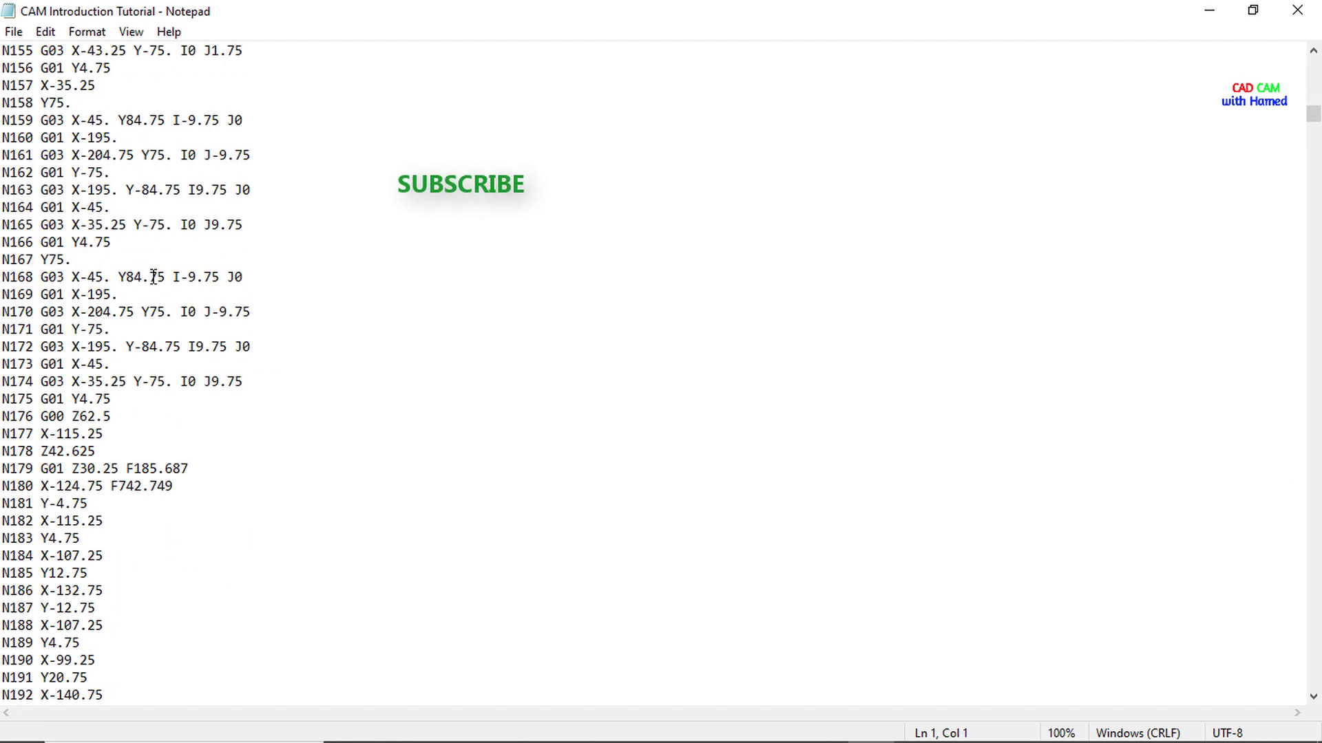
scroll(152, 277, "down", 9)
scroll(153, 230, "up", 4)
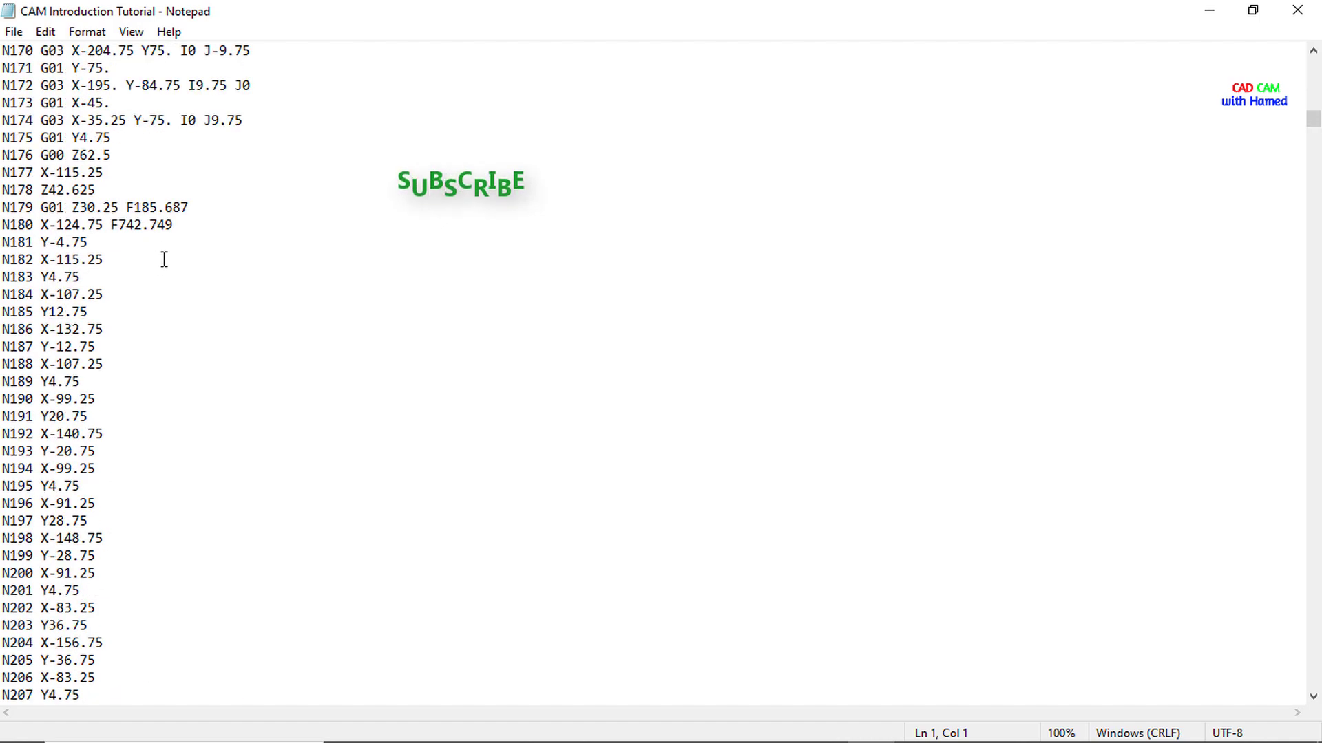
scroll(164, 259, "up", 20)
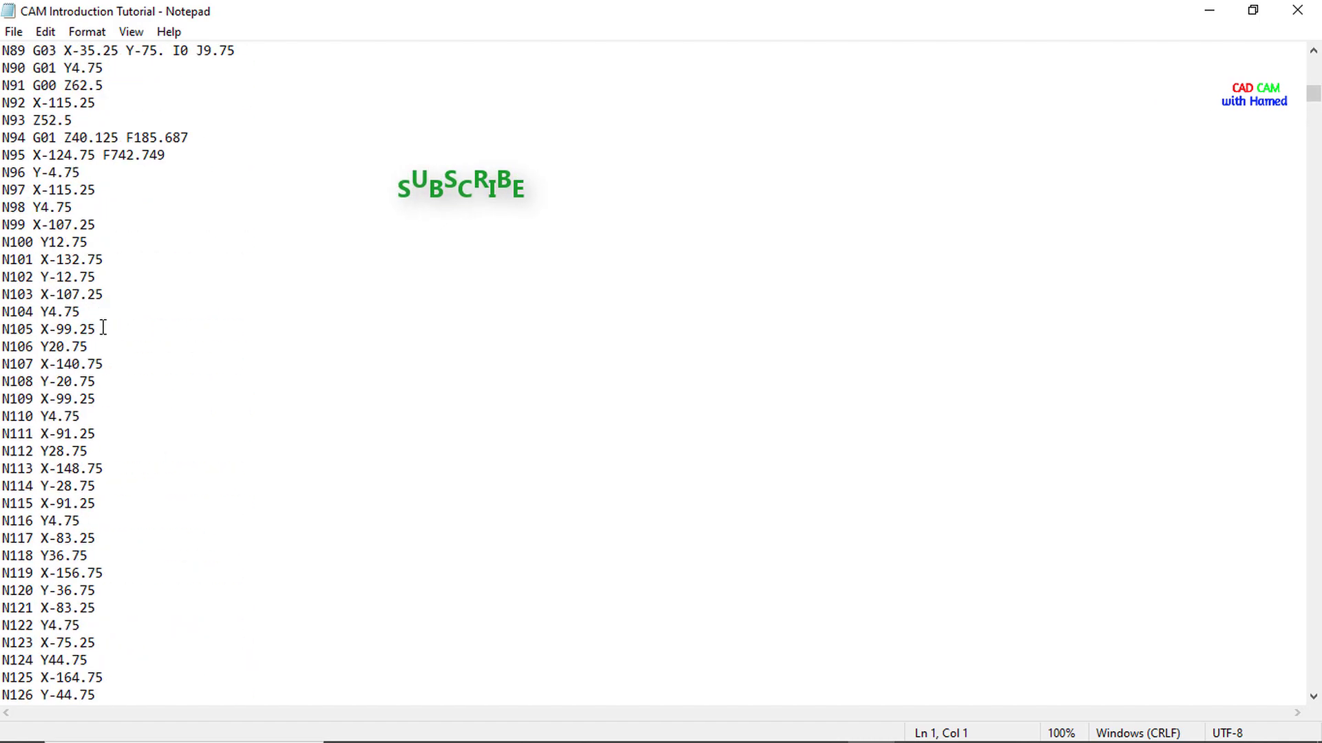
scroll(104, 329, "down", 20)
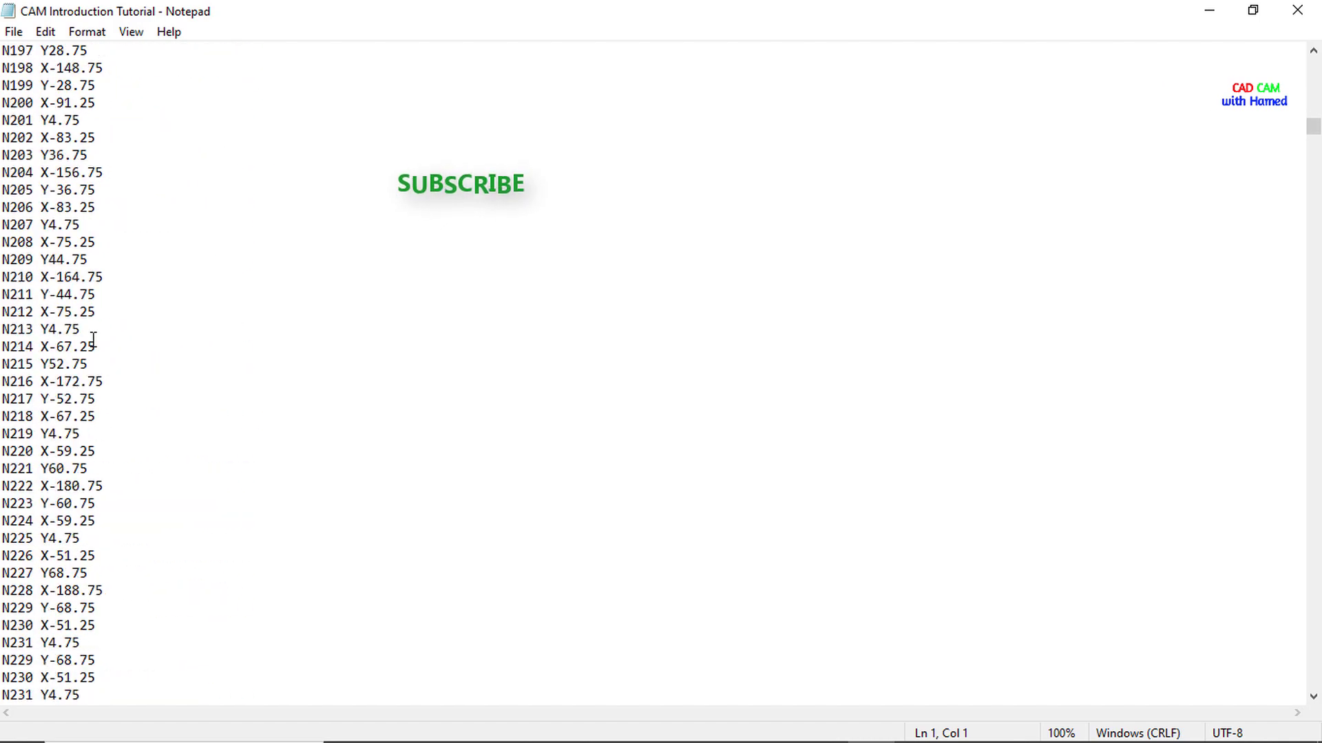
scroll(93, 339, "down", 20)
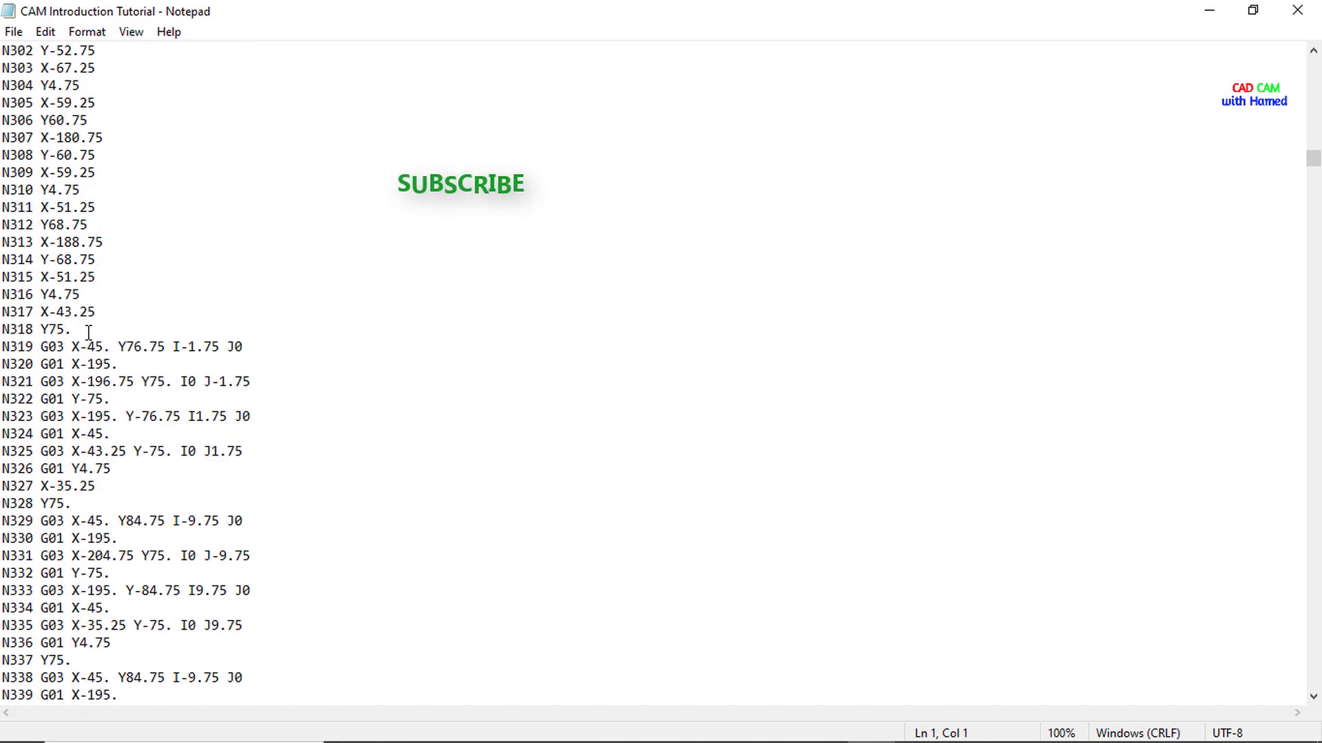
scroll(186, 219, "down", 8)
scroll(161, 233, "down", 17)
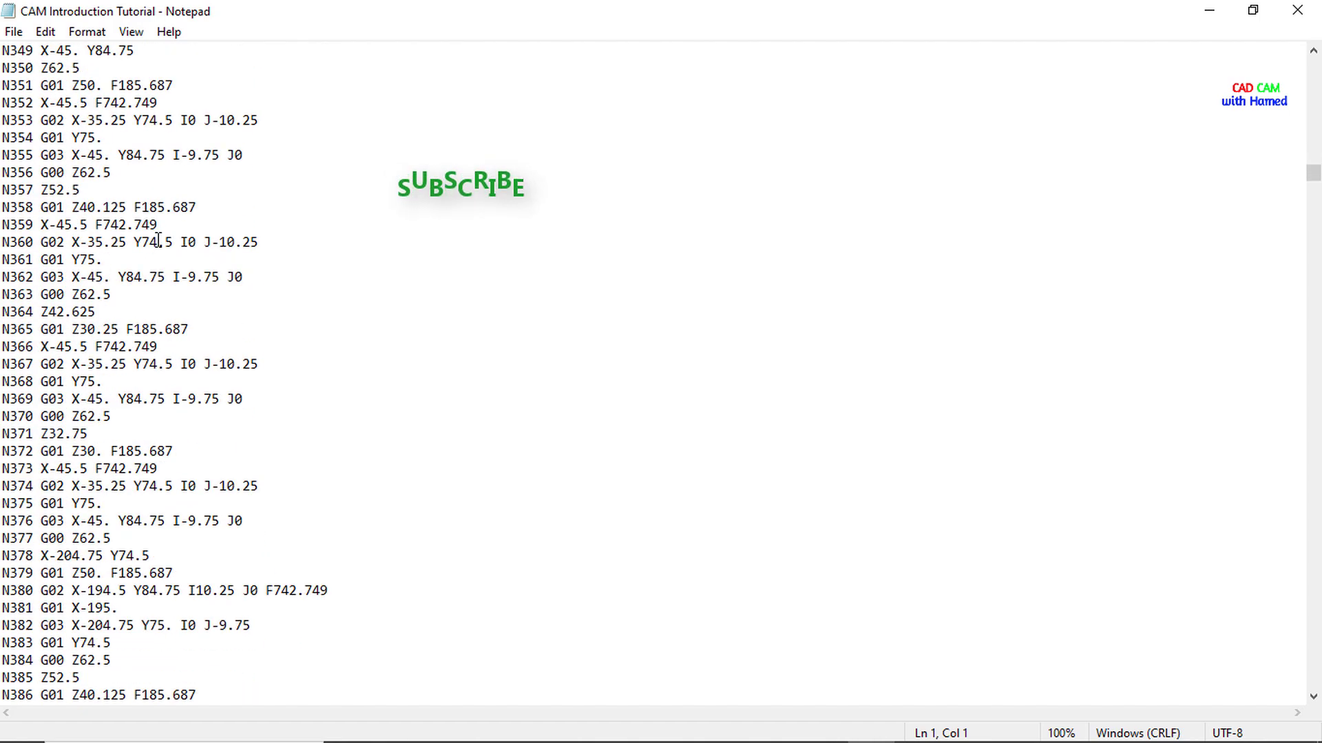
Step: Recheck the earlier G-code blocks back to the program header and the start of the Rough Mill1 operation
scroll(206, 275, "up", 11)
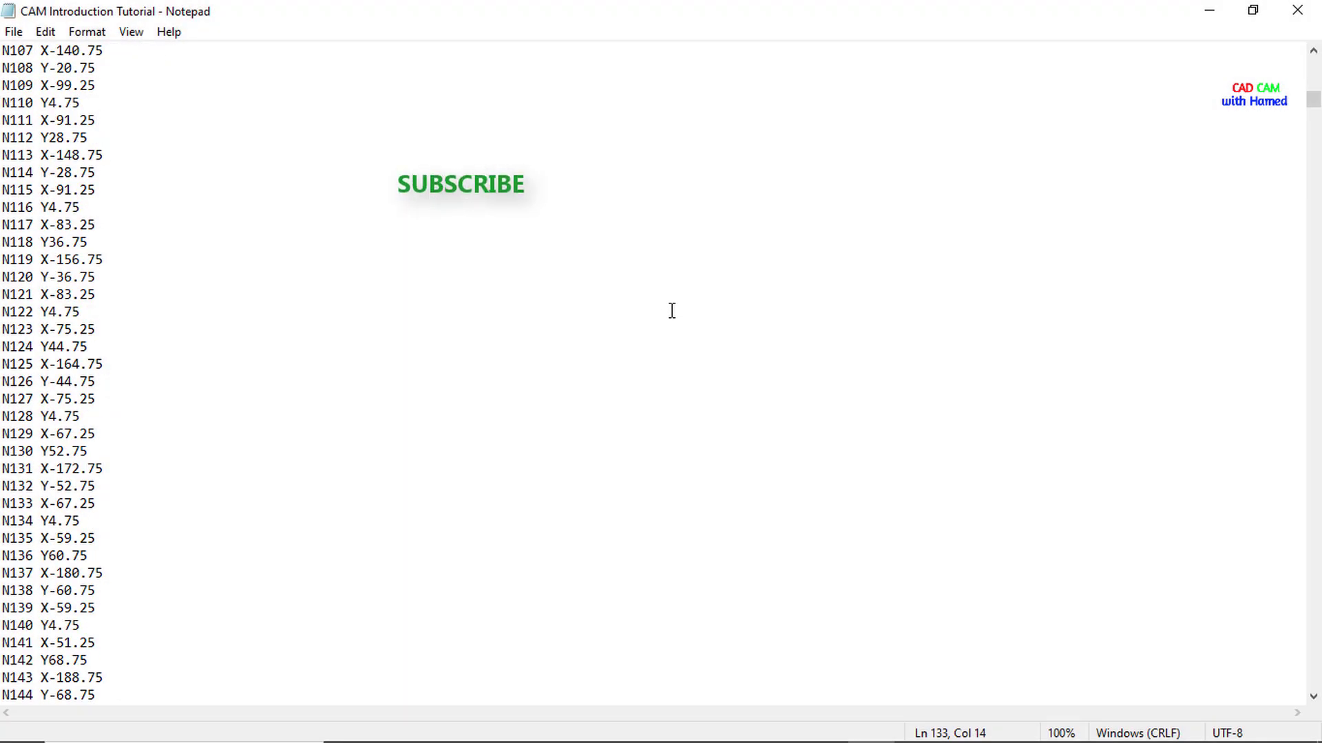
scroll(672, 311, "down", 14)
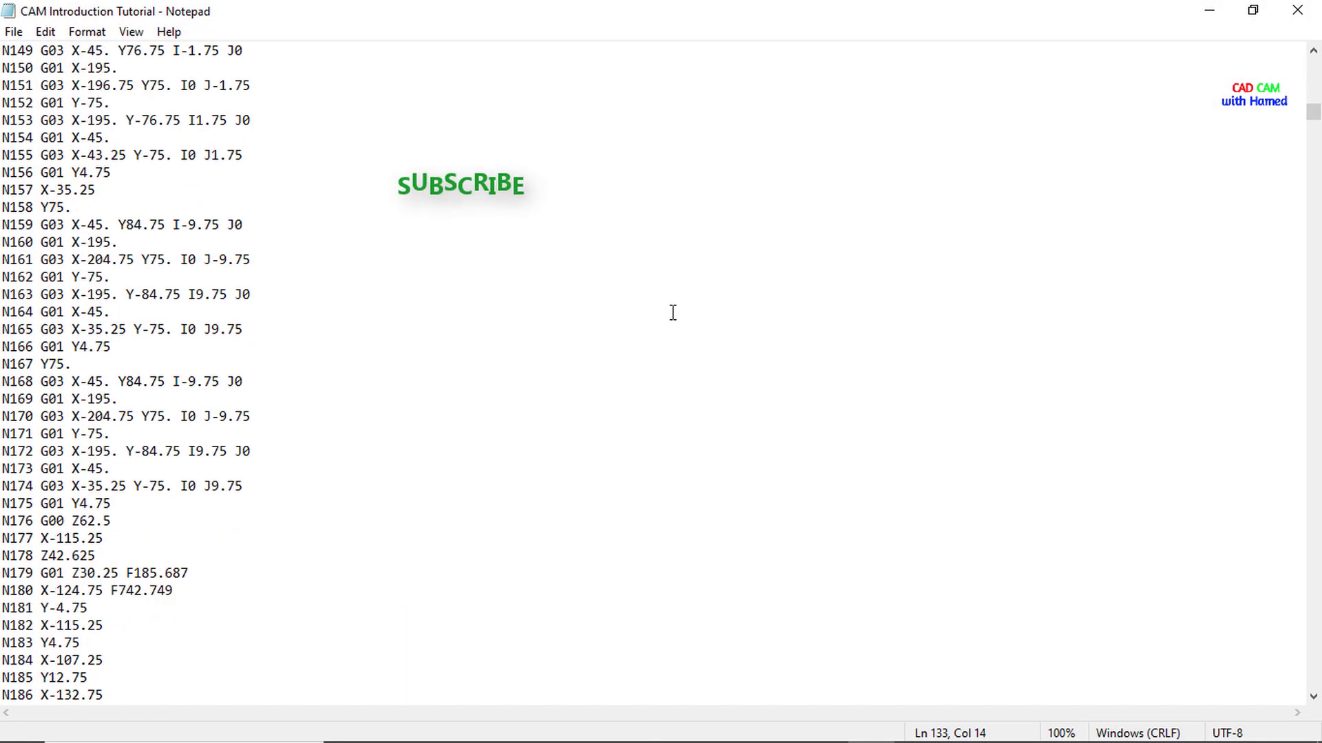
scroll(673, 313, "up", 20)
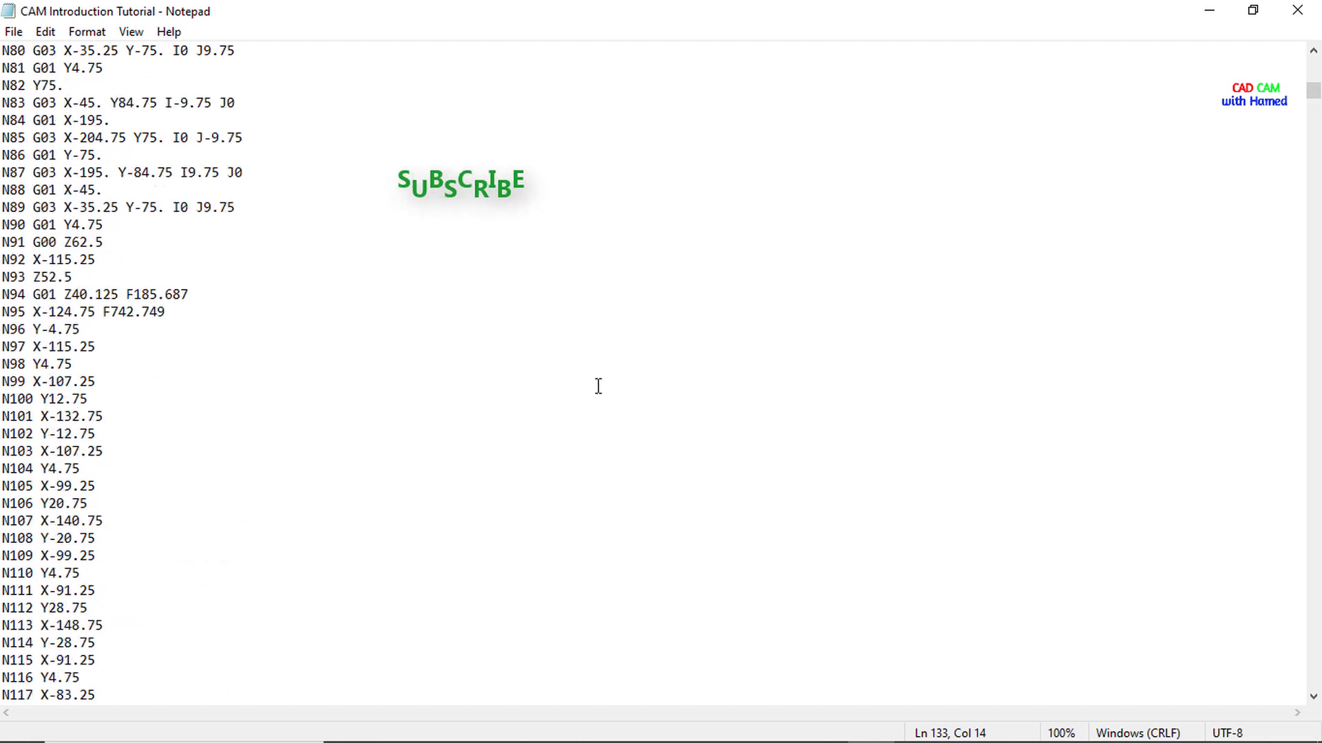
scroll(602, 380, "up", 14)
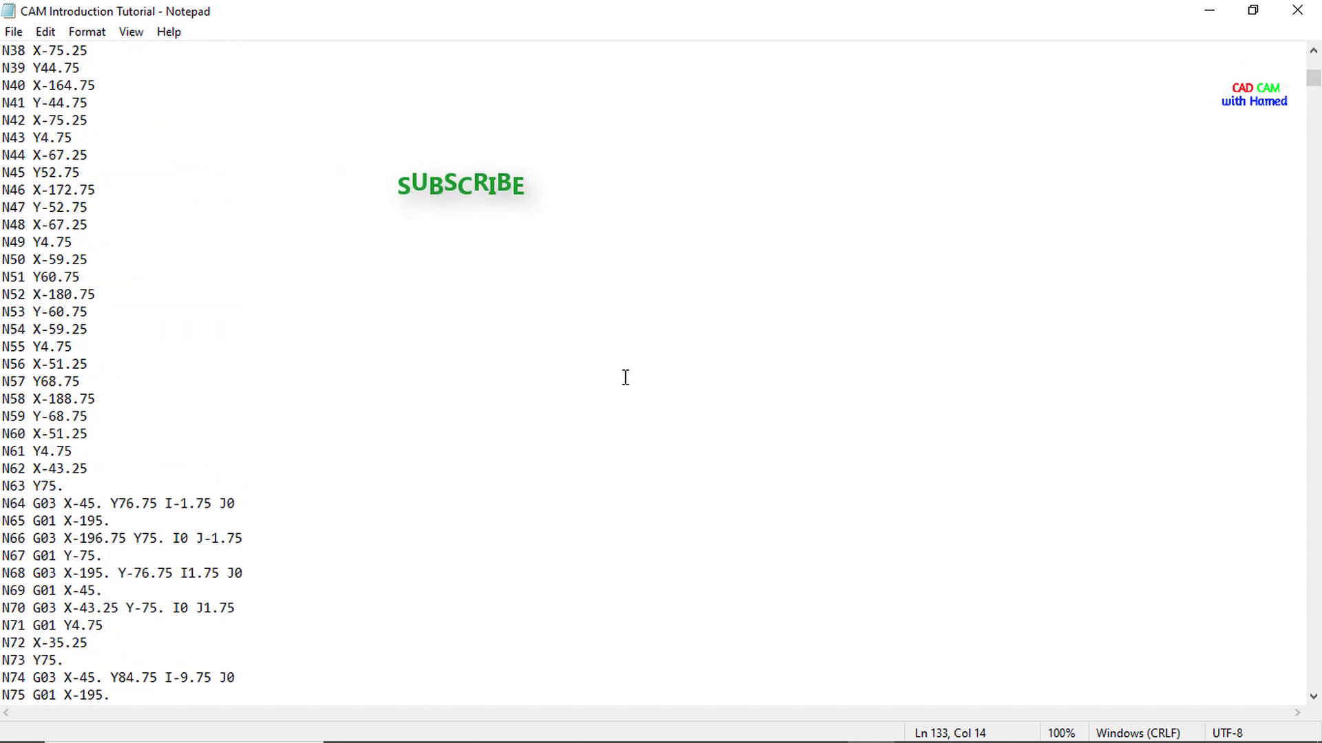
scroll(626, 376, "up", 5)
scroll(635, 384, "up", 7)
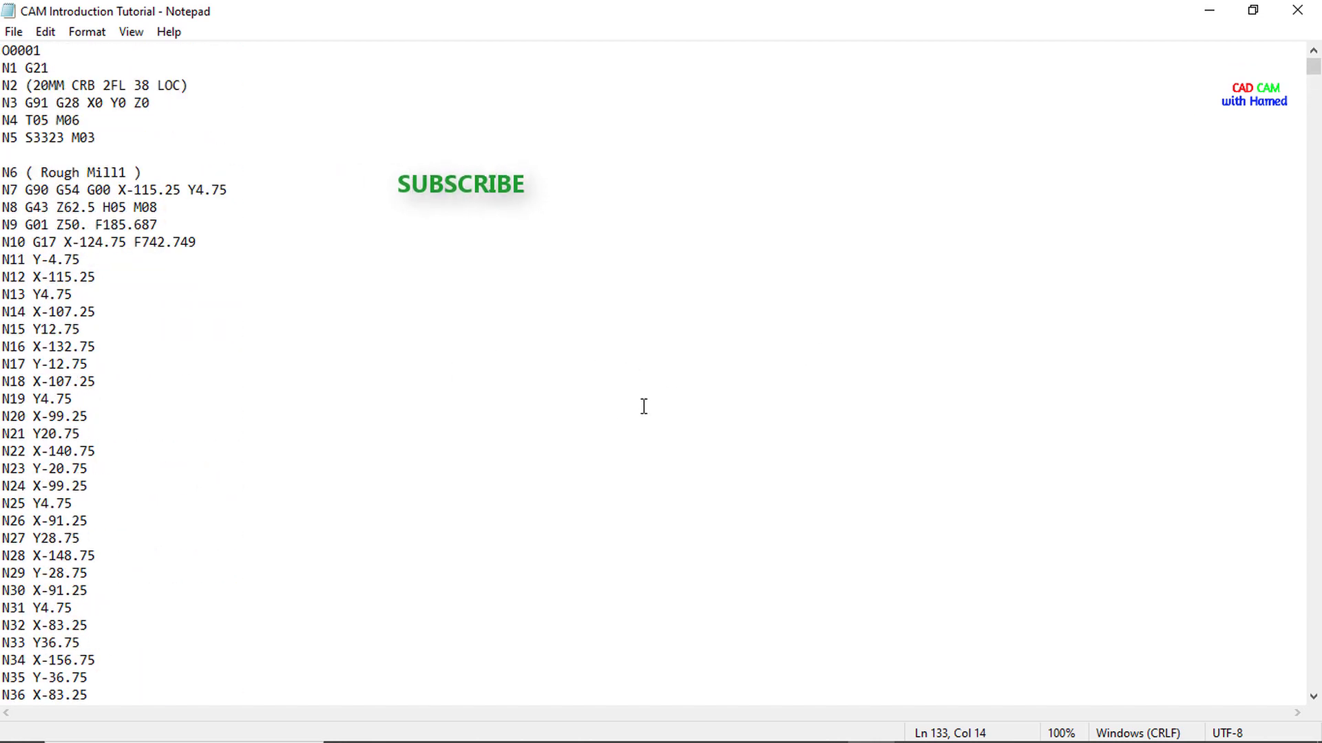
scroll(643, 387, "down", 6)
scroll(637, 384, "down", 15)
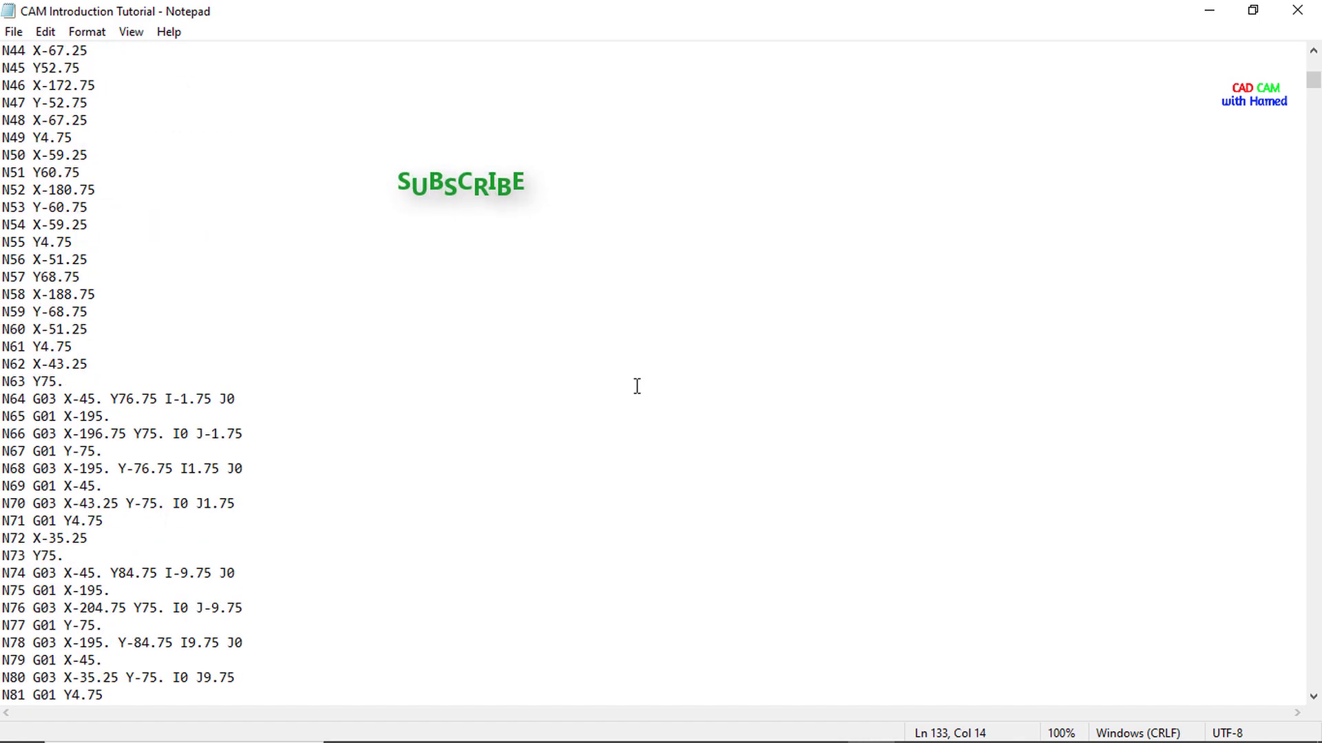